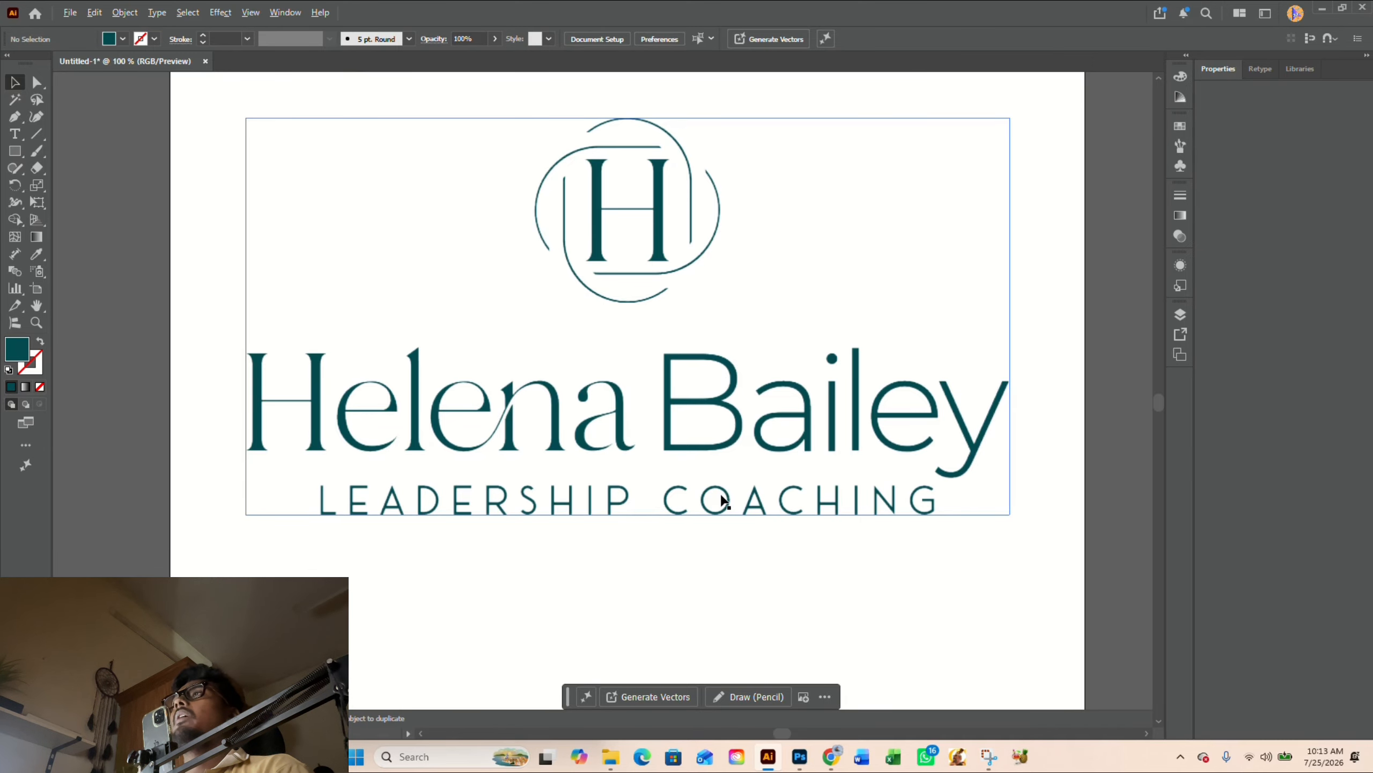
- Select the placed logo image and trace it with the 16 Colors preset
scroll(721, 496, down, 1)
drag(960, 379, 935, 386)
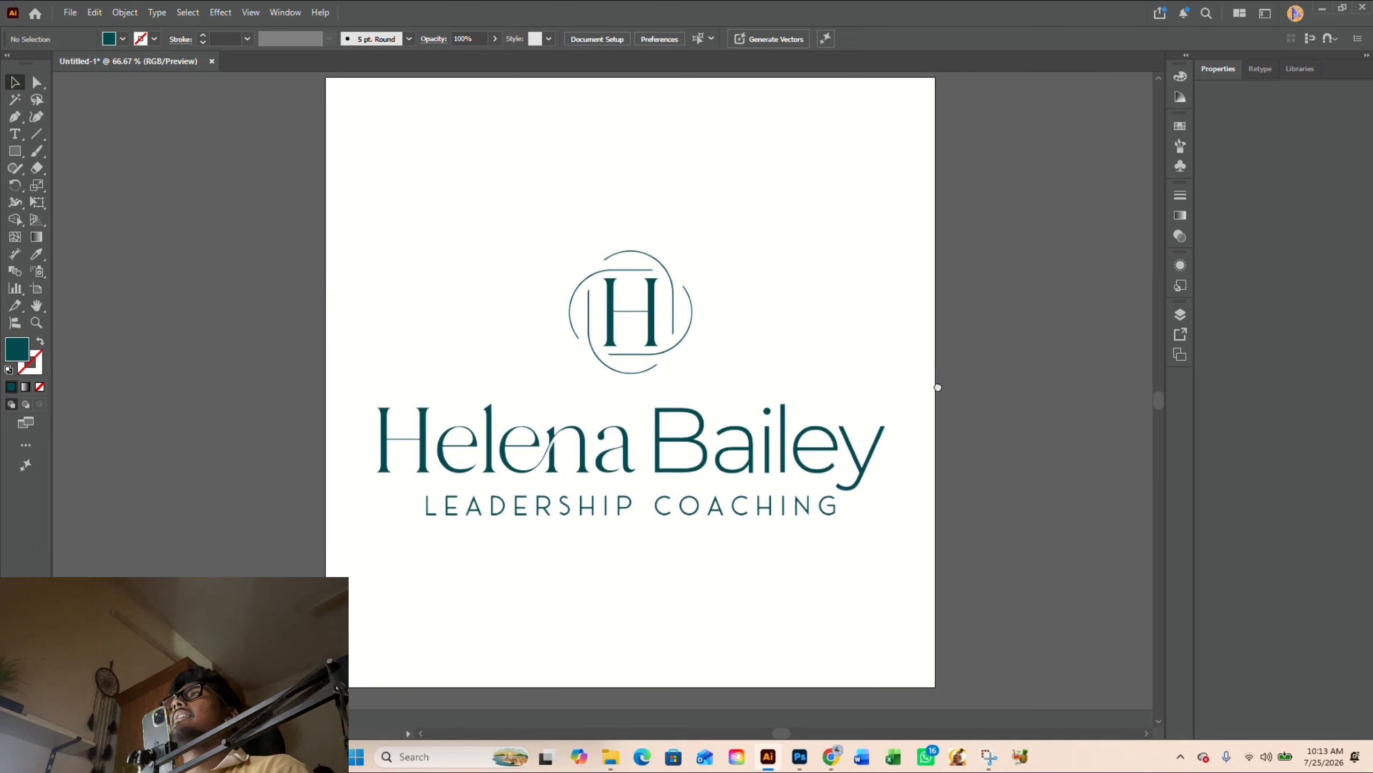
click(725, 457)
scroll(653, 393, up, 2)
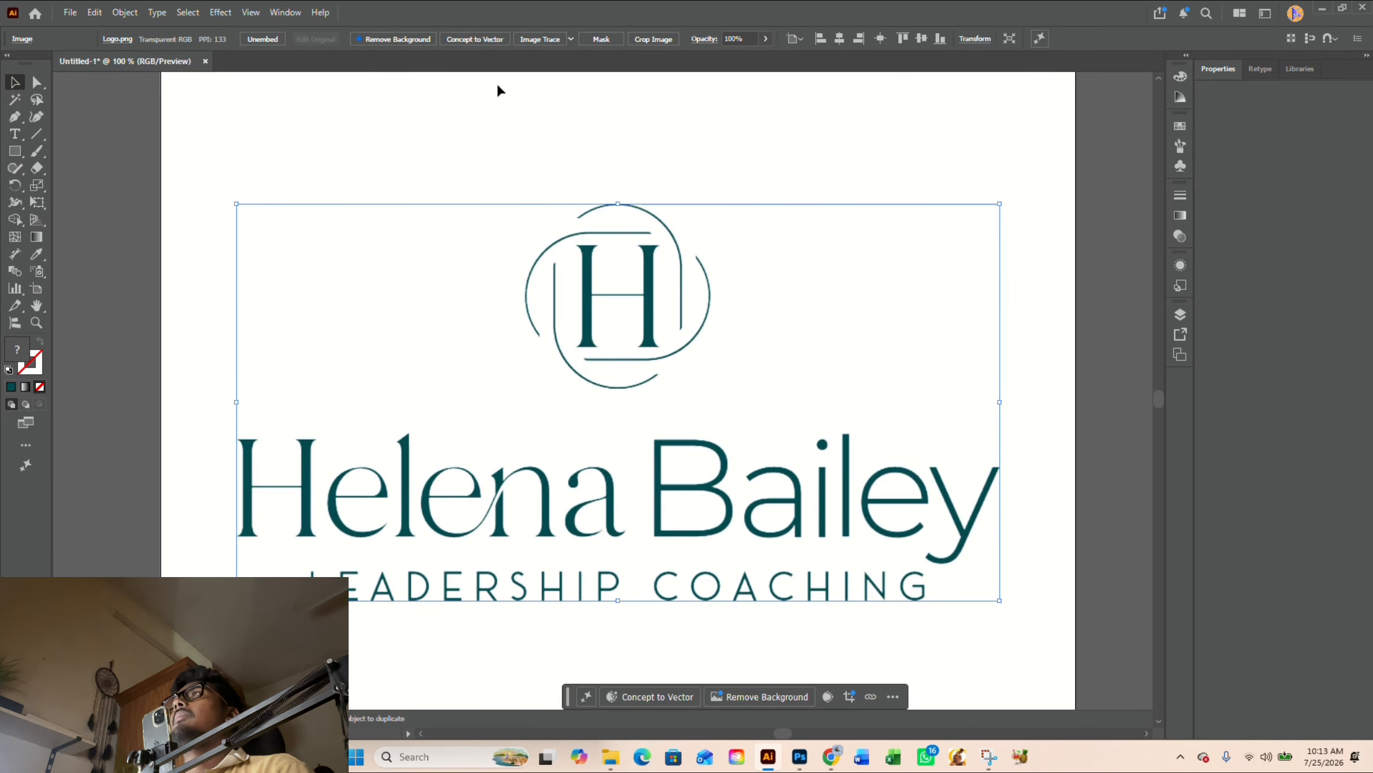
click(570, 39)
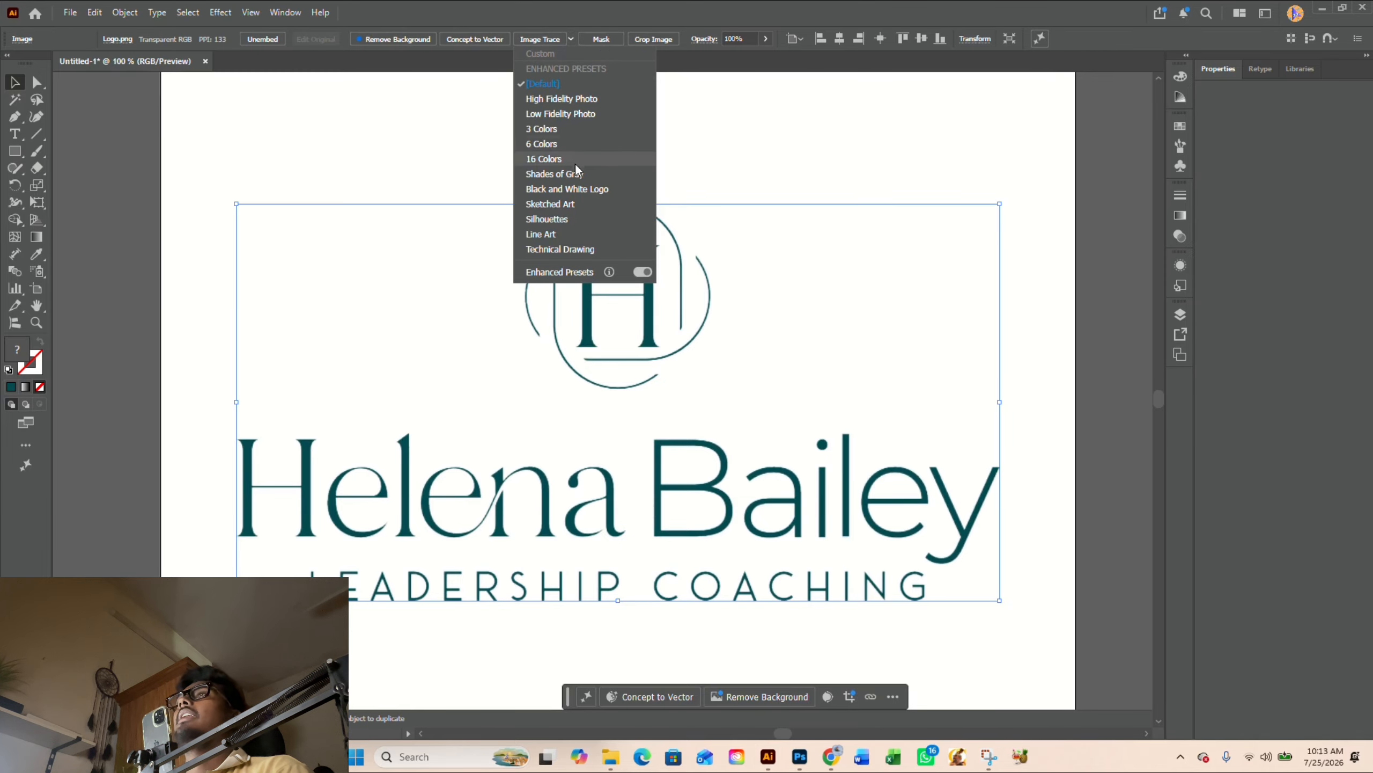
key(Escape)
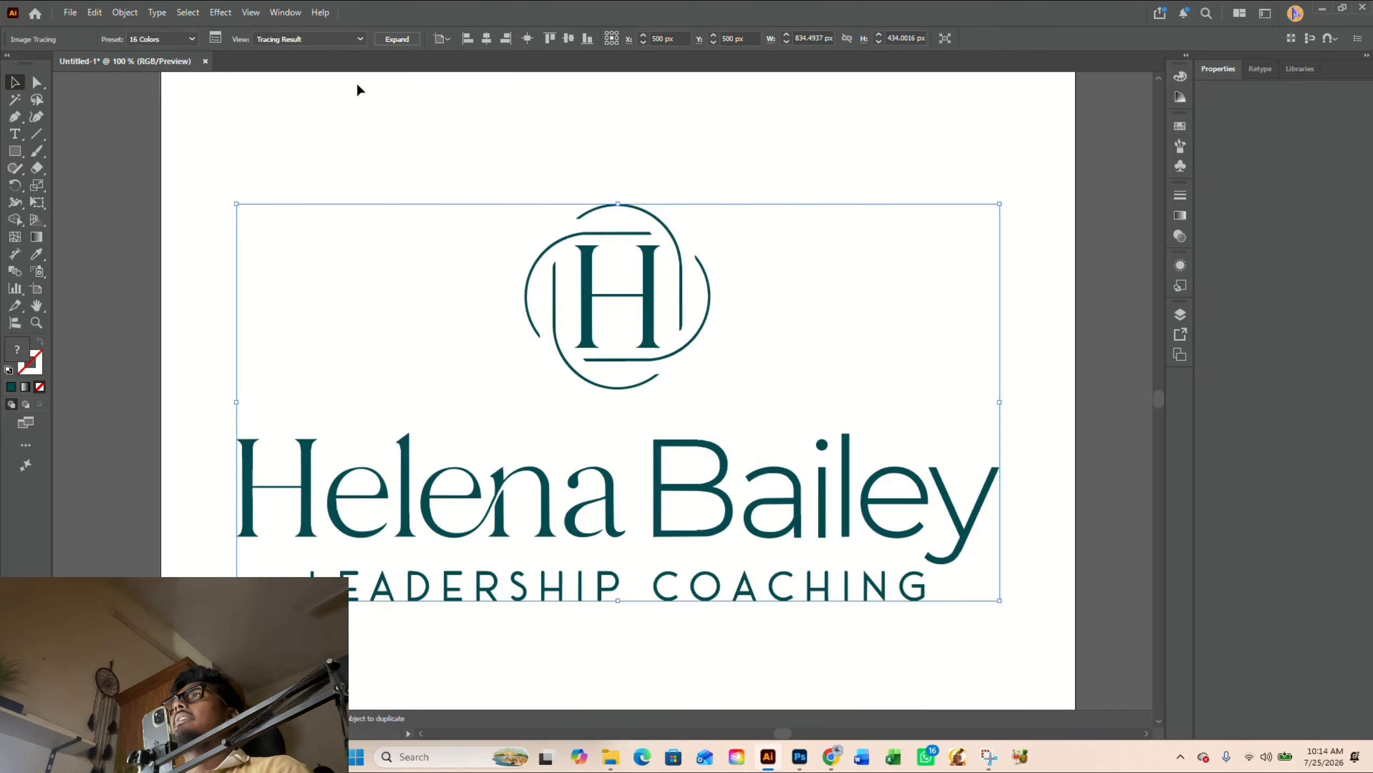
- Expand the traced logo into vector paths and ungroup all of its nested groups
click(400, 40)
click(728, 334)
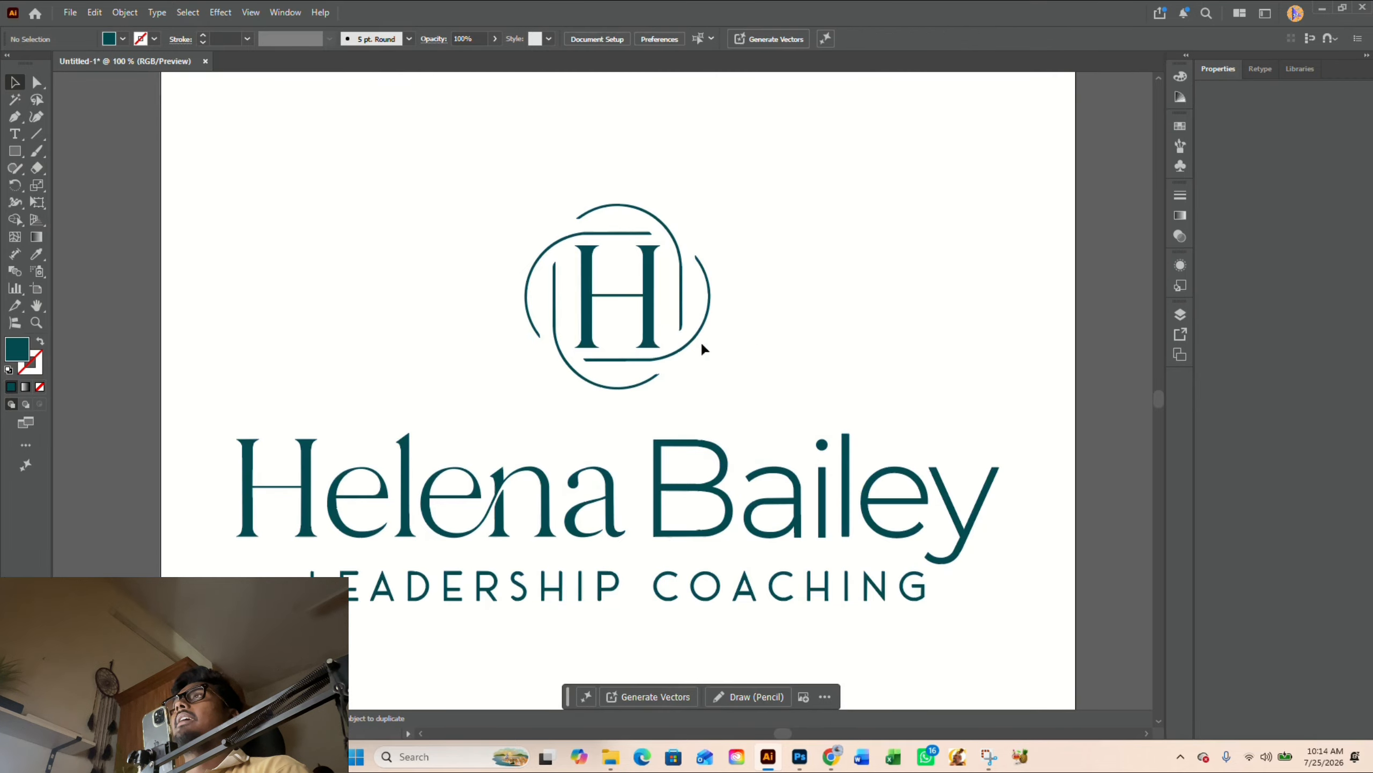
right_click(655, 322)
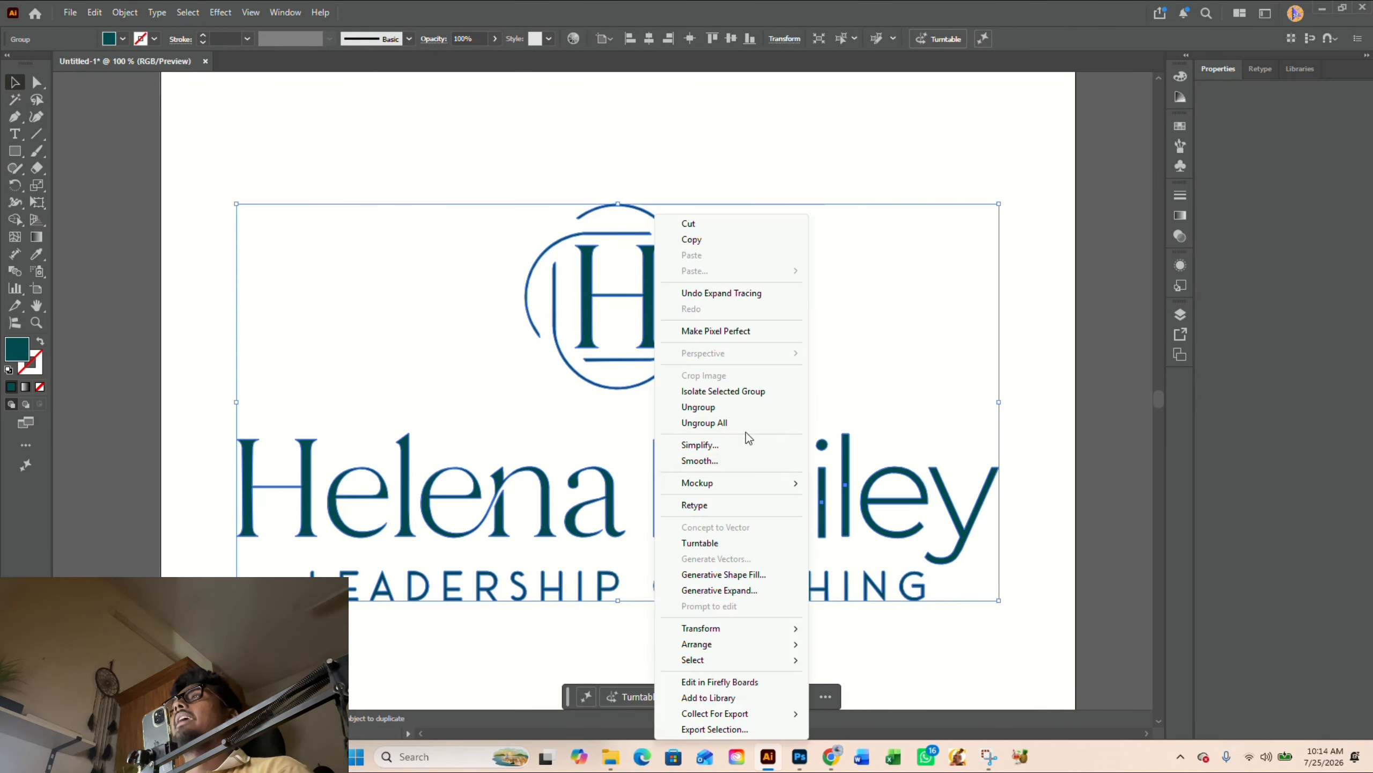
click(745, 424)
click(771, 379)
- Examine the emblem's traced arcs up close for uneven edges, especially the crest of the upper arc
scroll(624, 259, up, 5)
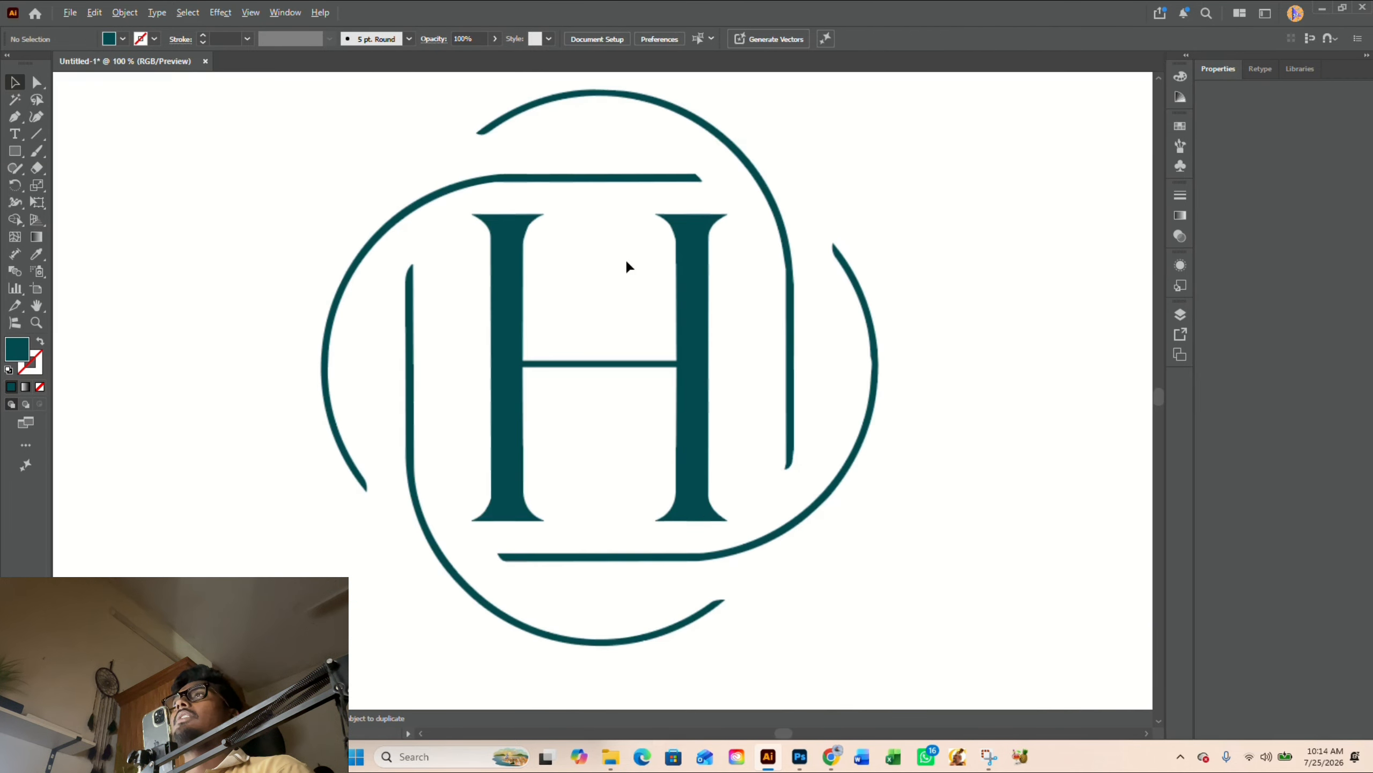
scroll(736, 270, up, 5)
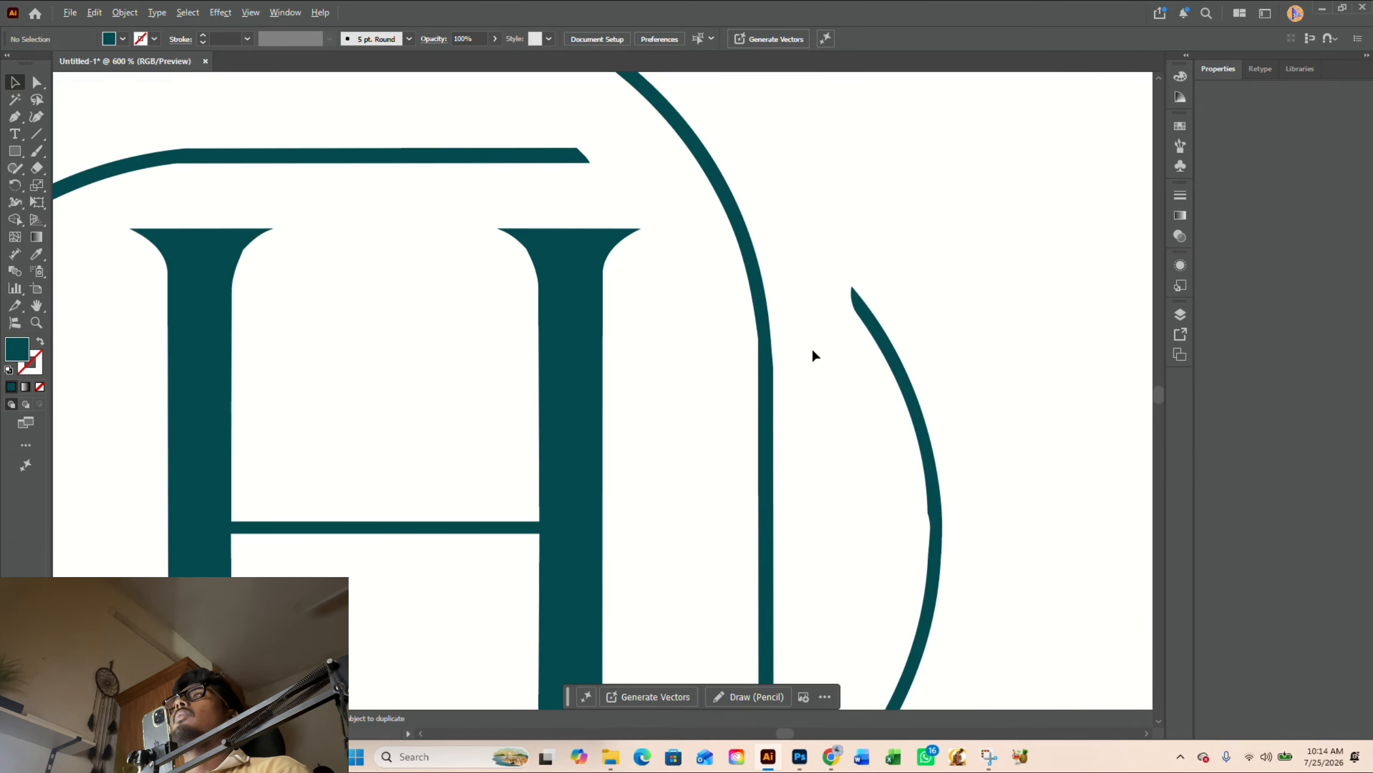
scroll(808, 346, up, 3)
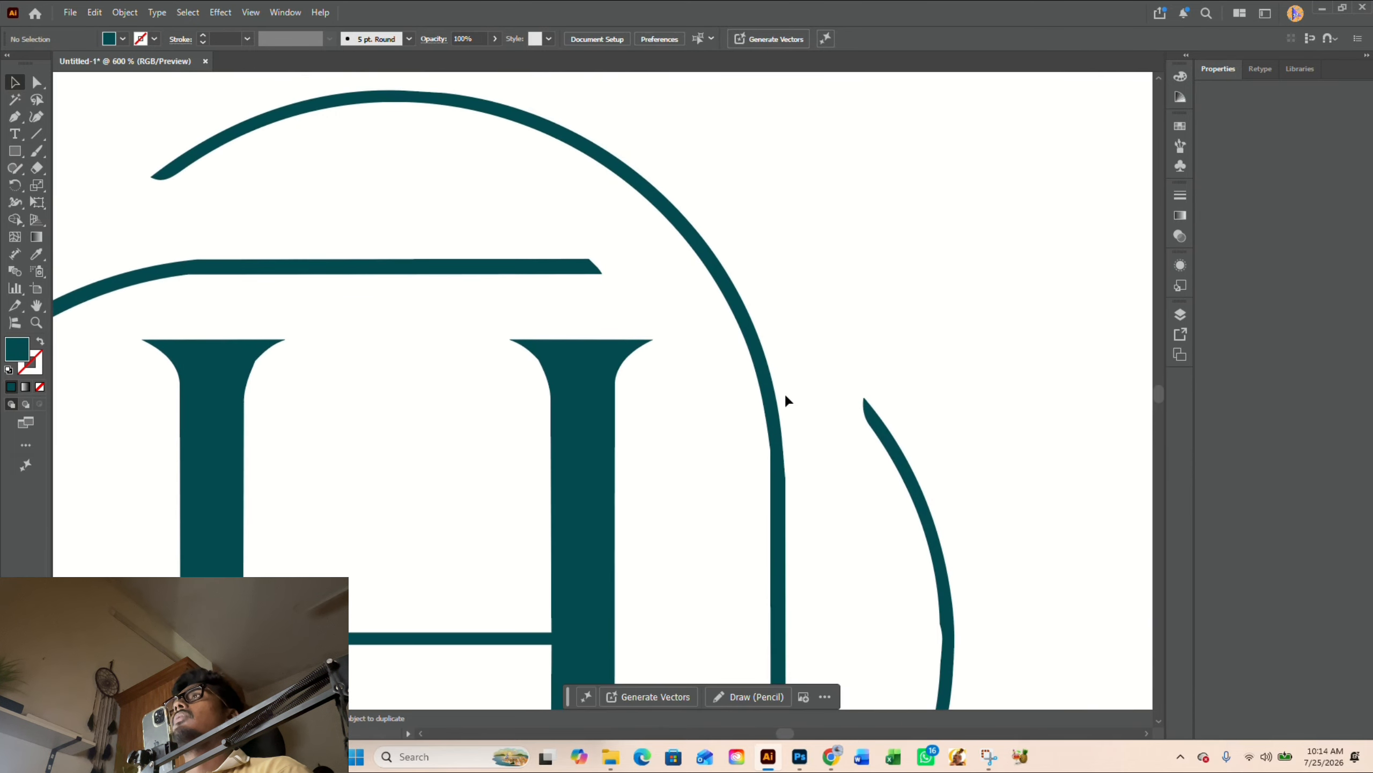
scroll(607, 208, up, 3)
scroll(623, 197, up, 3)
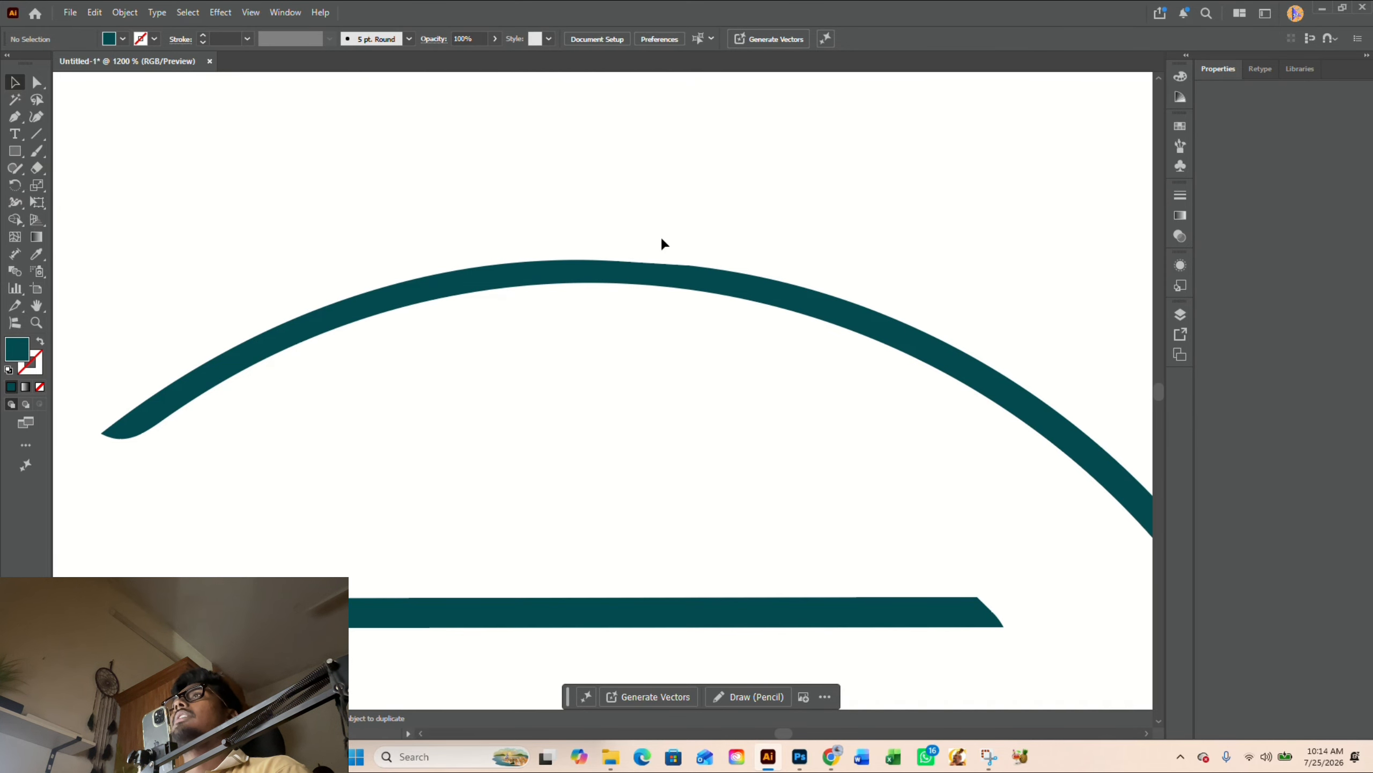
scroll(665, 247, down, 3)
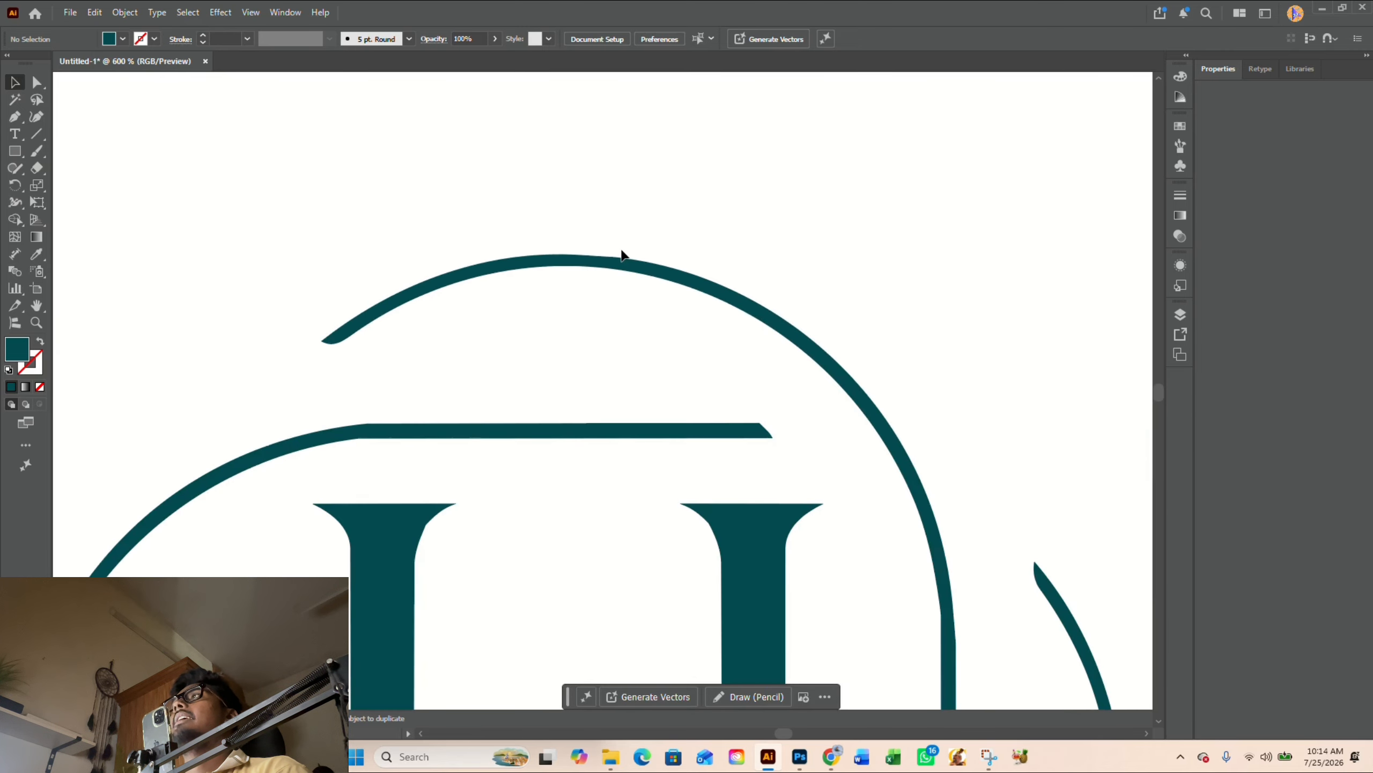
scroll(616, 250, up, 3)
drag(562, 244, 639, 277)
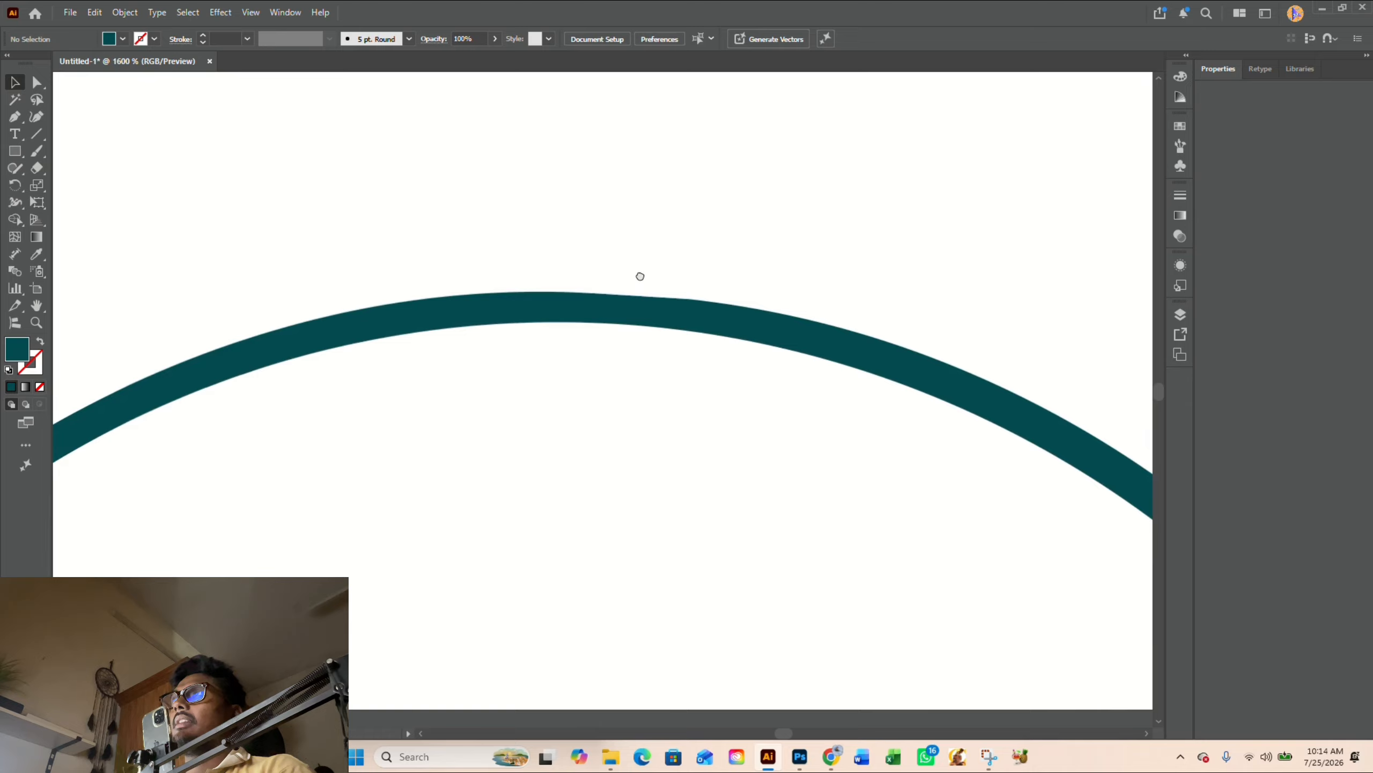
scroll(641, 270, up, 2)
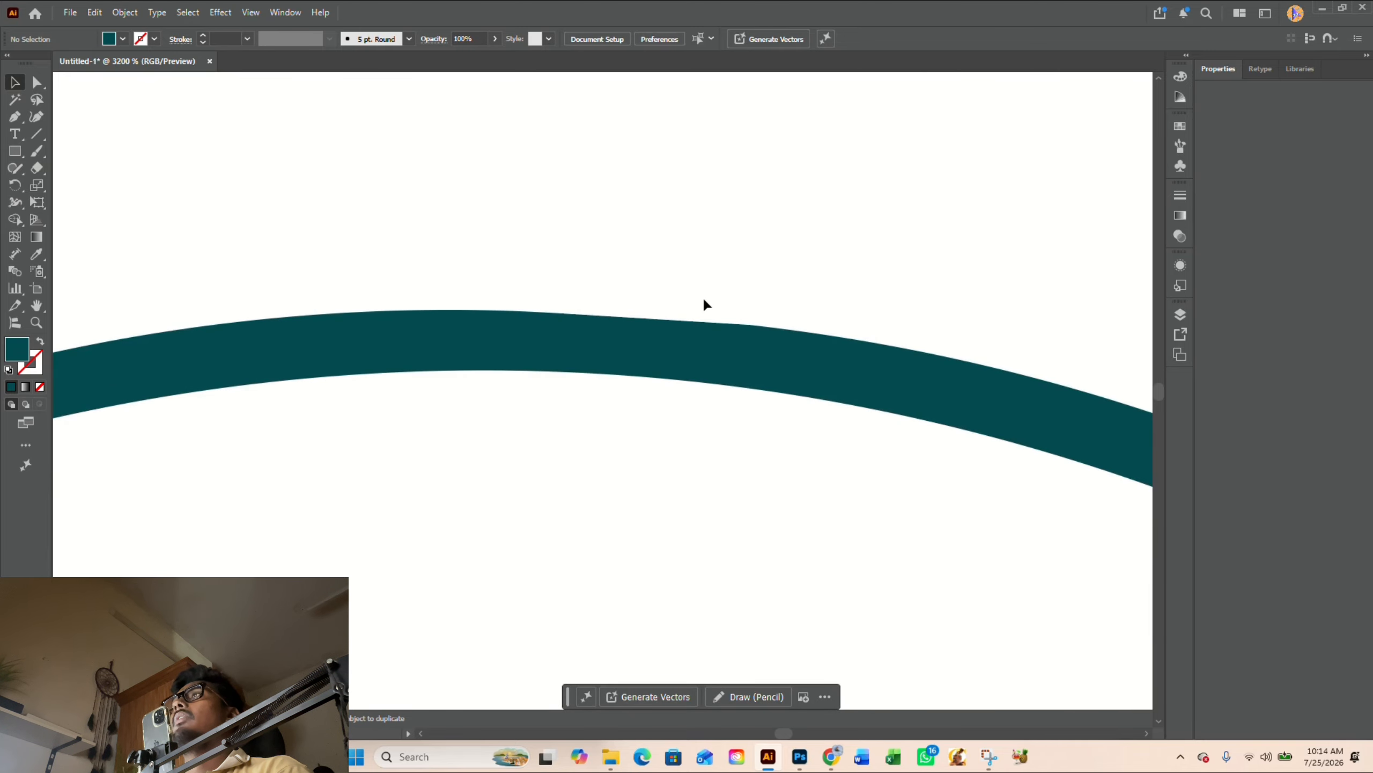
scroll(703, 305, up, 2)
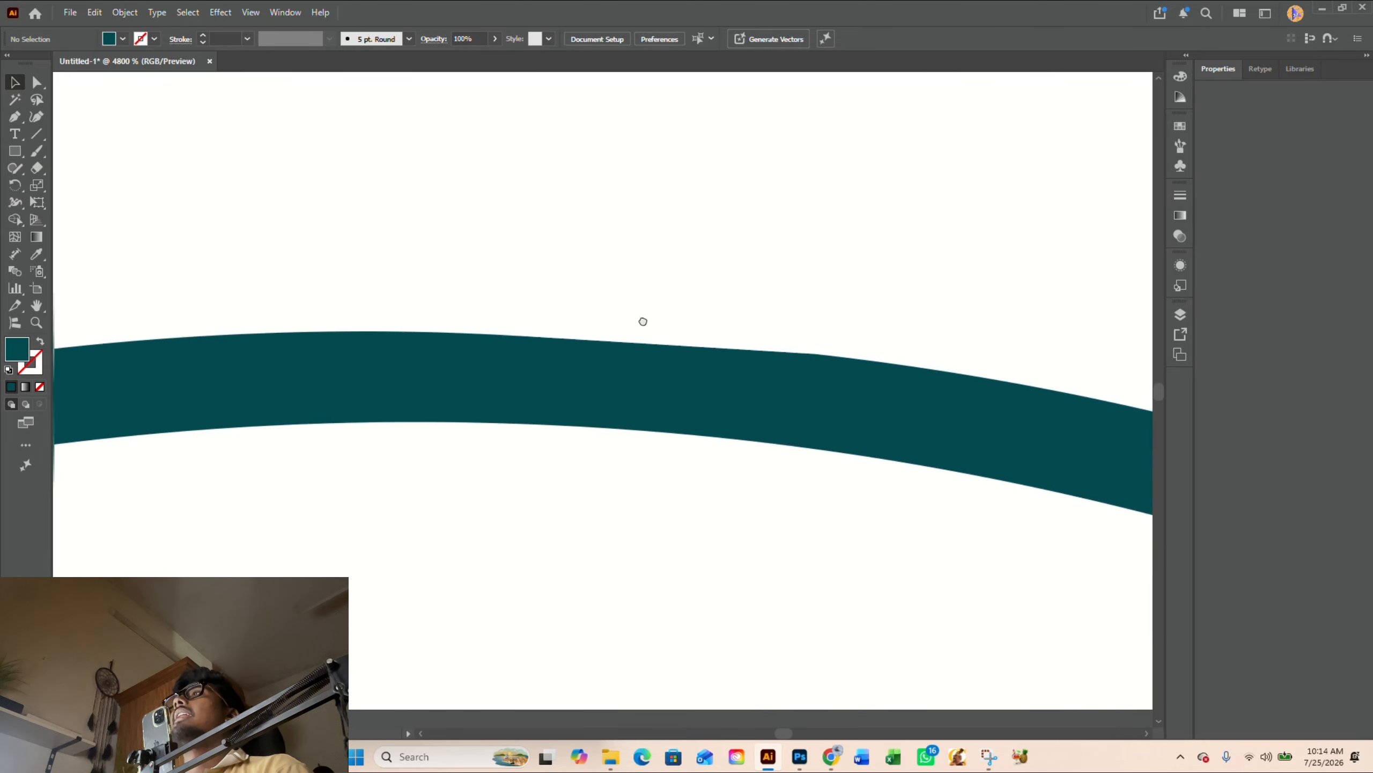
drag(643, 321, 647, 339)
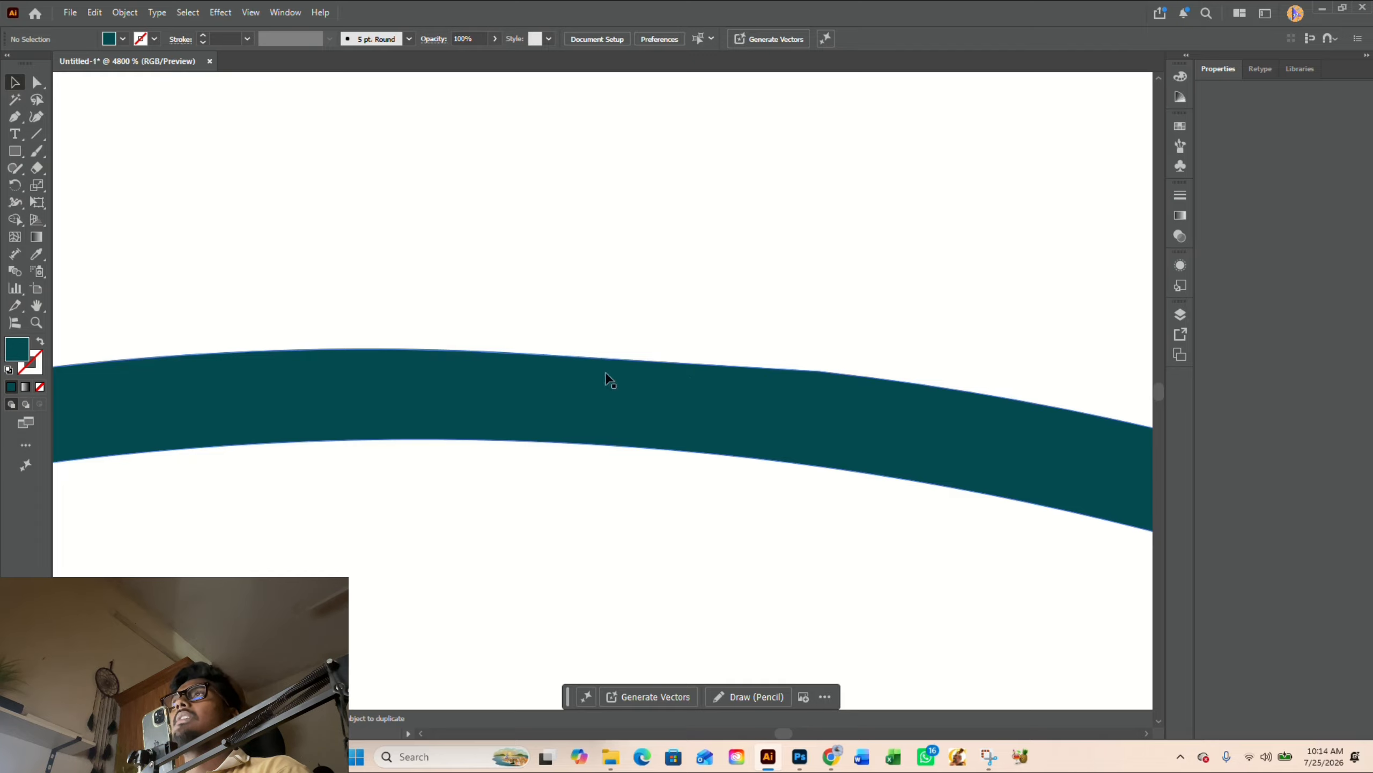
scroll(610, 325, down, 3)
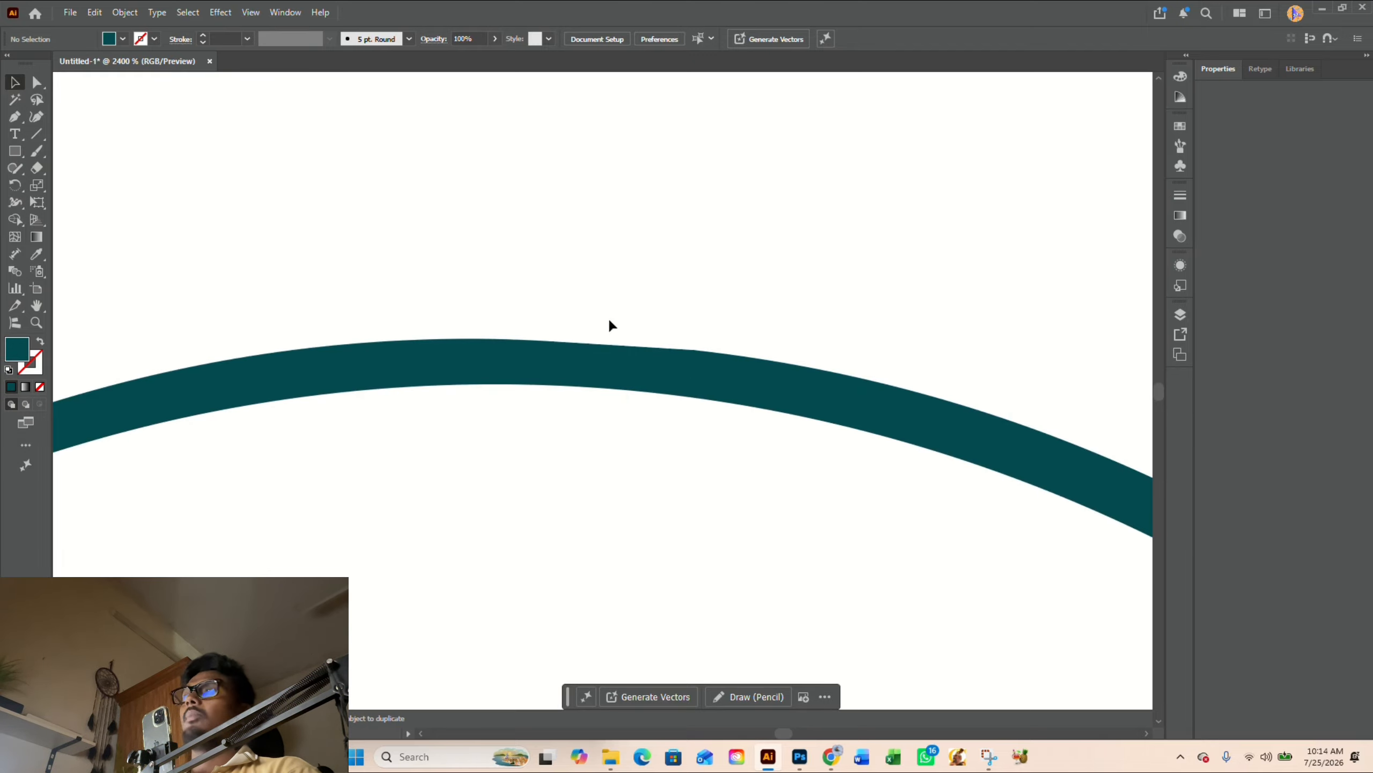
- Draw a closed, curved Pen patch over the flattened outer edge at the crest of the emblem's upper arc
key(p)
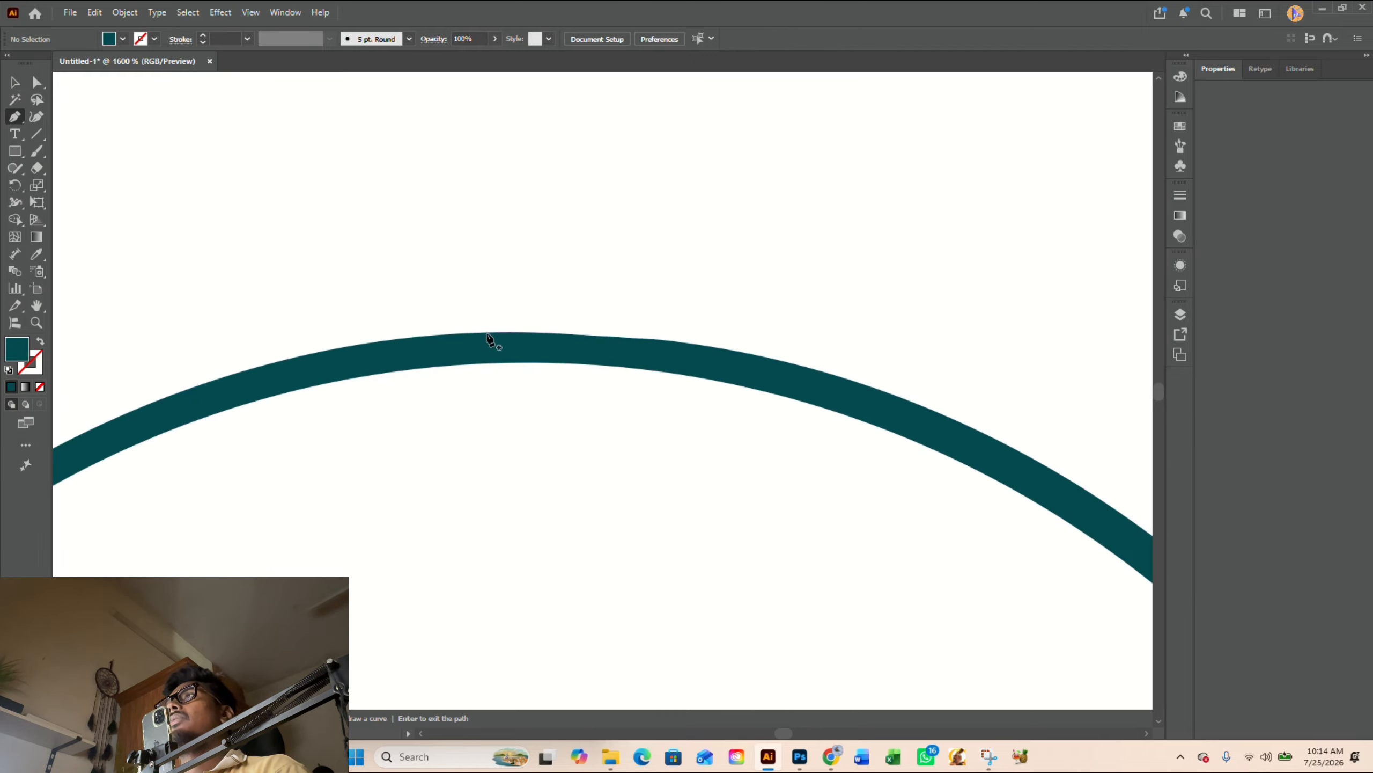
click(536, 333)
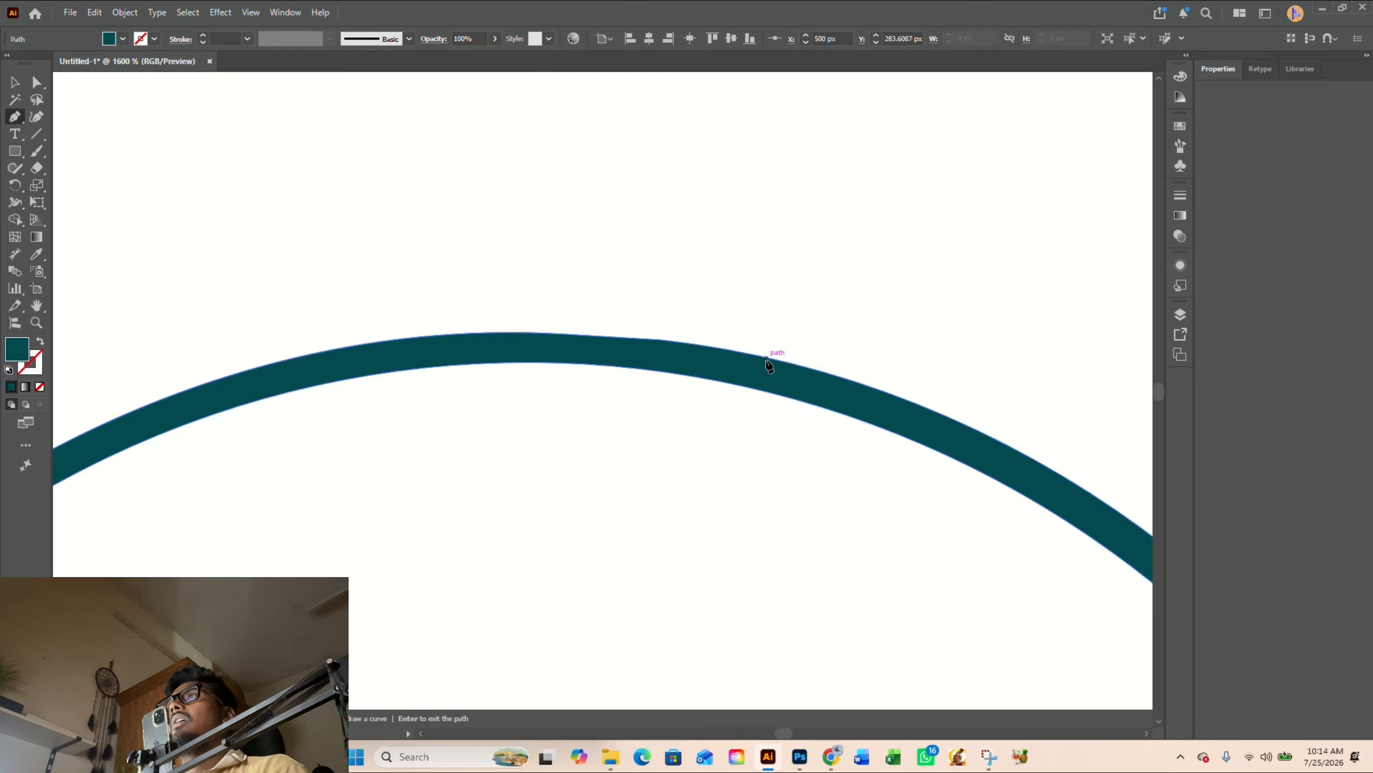
drag(767, 358, 853, 381)
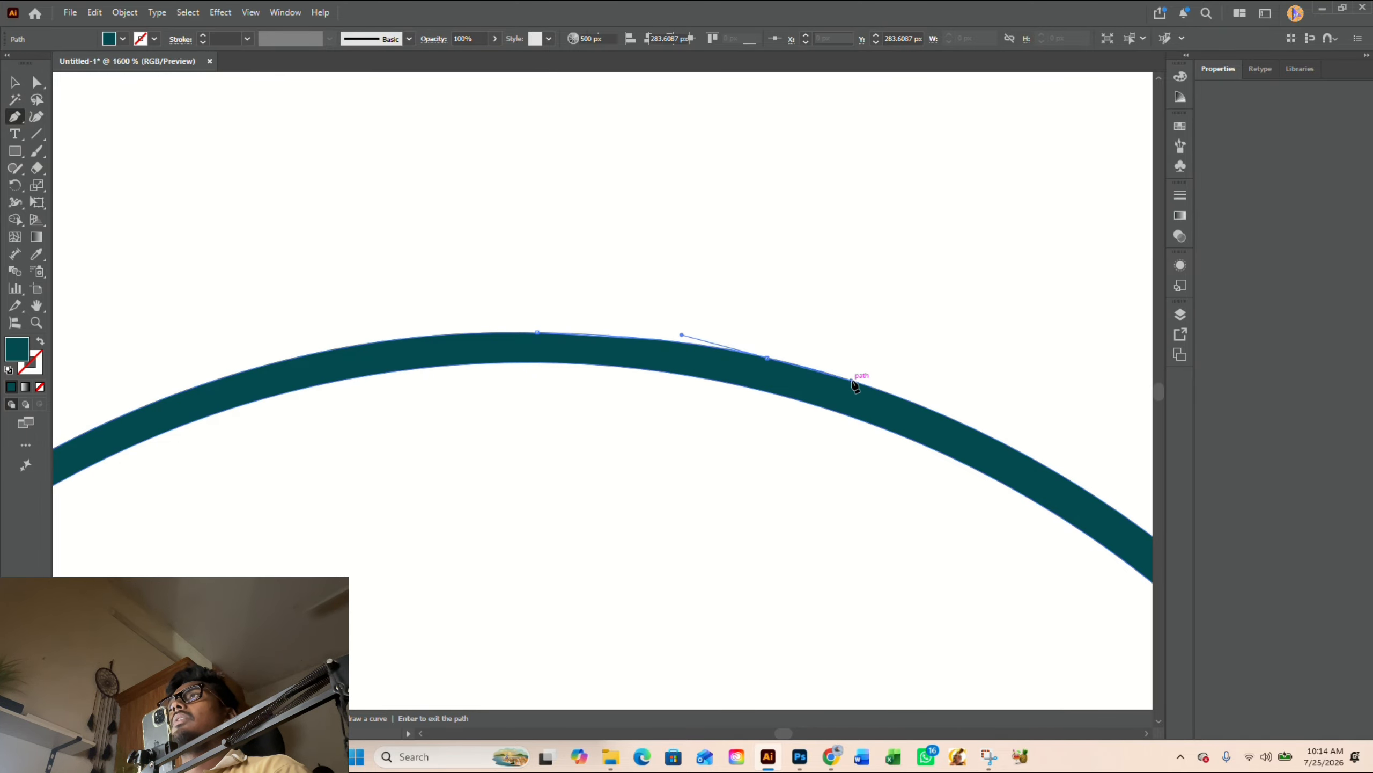
click(767, 358)
click(704, 358)
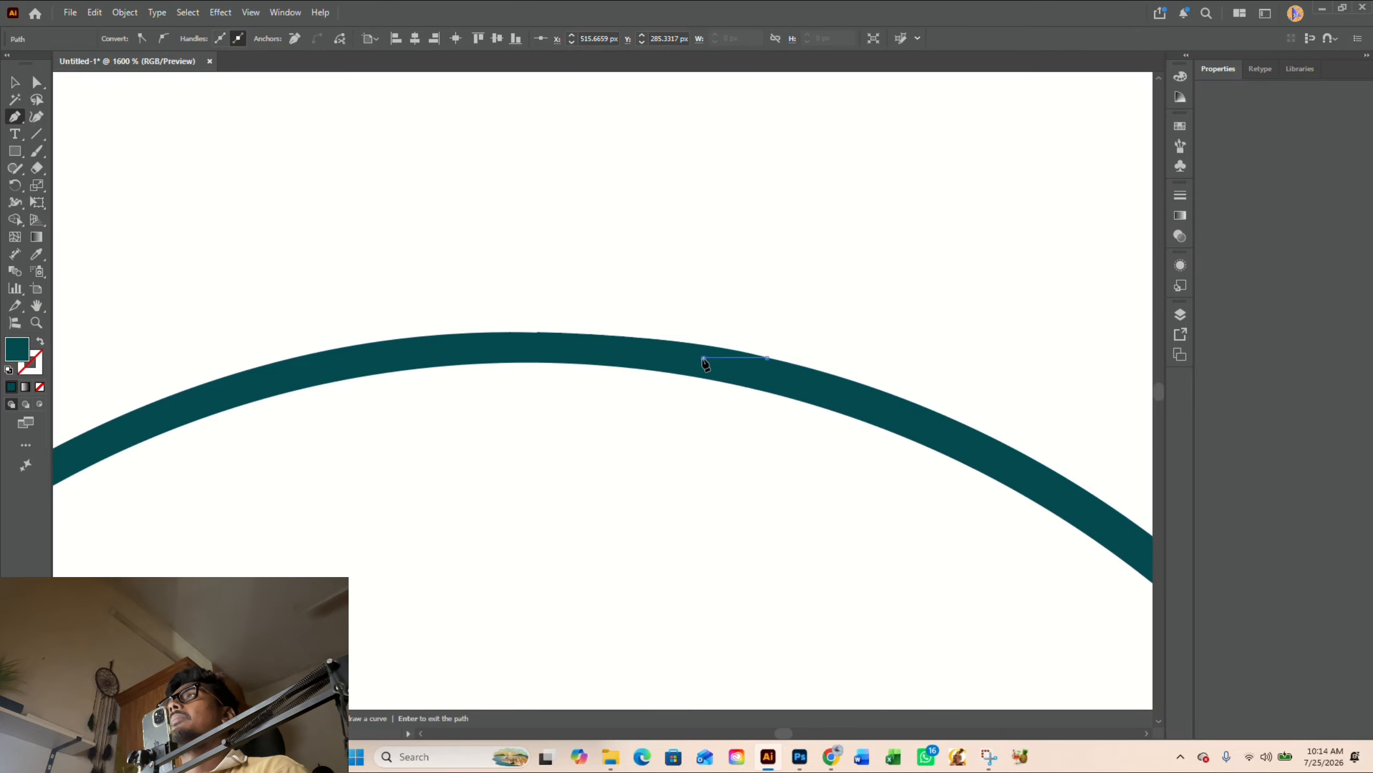
click(538, 347)
click(537, 332)
- Draw a closed, curved Pen patch over the notch on the inner edge of the emblem's right arc
scroll(539, 307, down, 3)
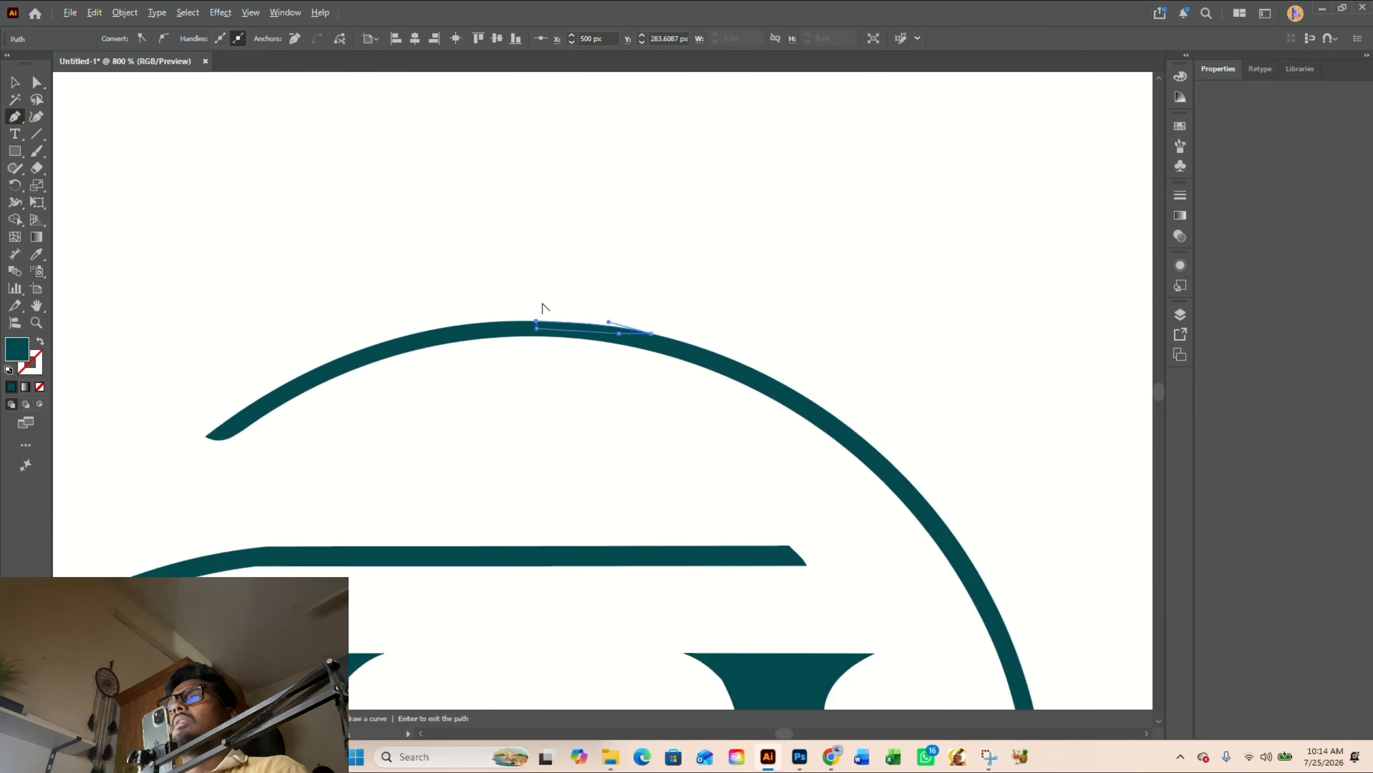
drag(949, 529, 861, 314)
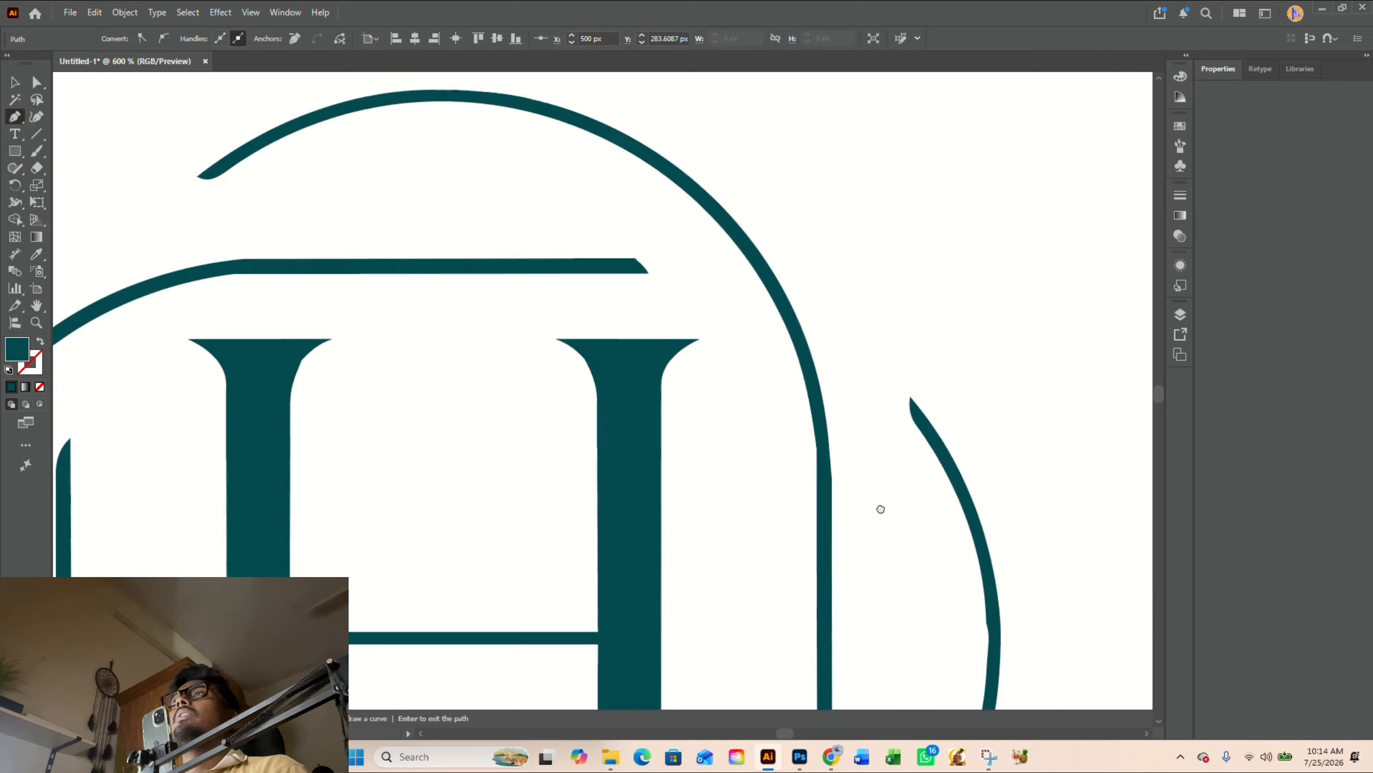
drag(881, 508, 790, 341)
scroll(982, 515, up, 2)
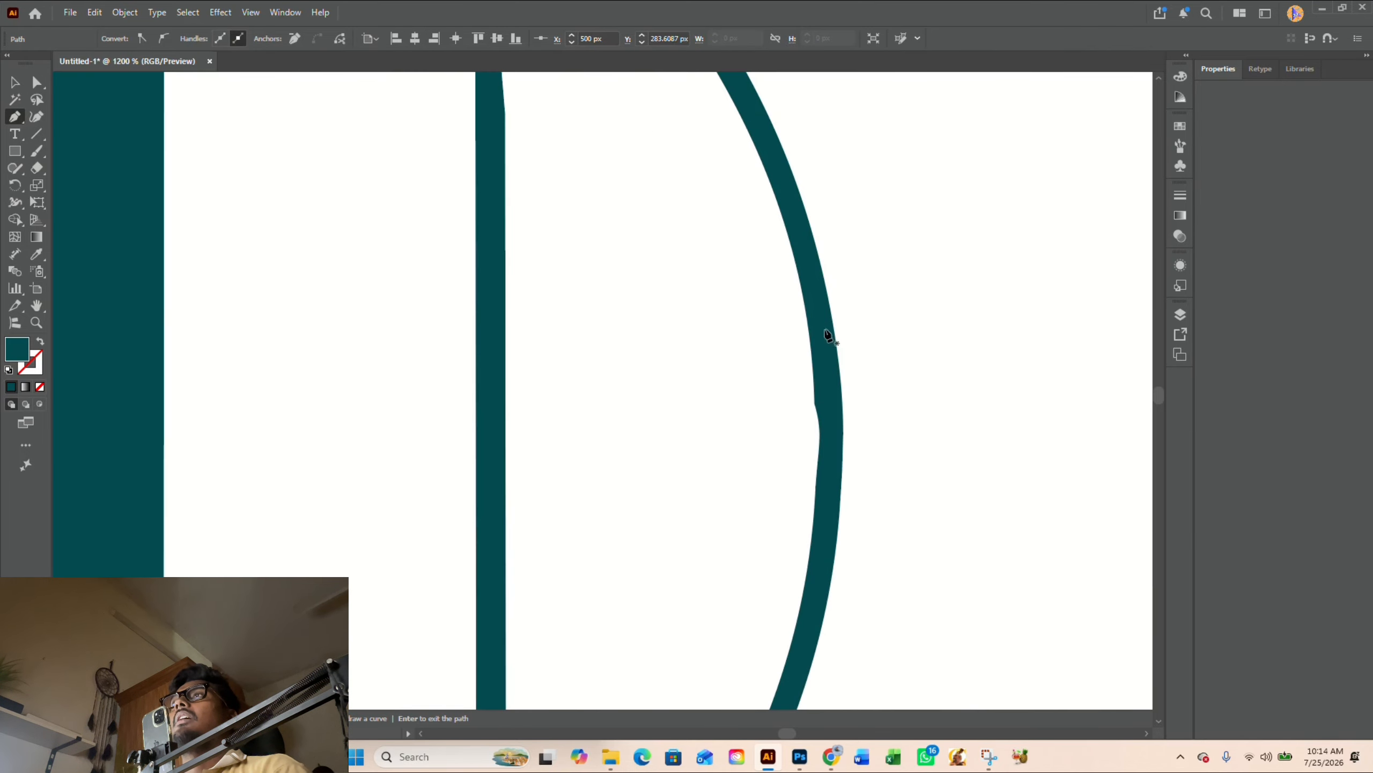
click(806, 309)
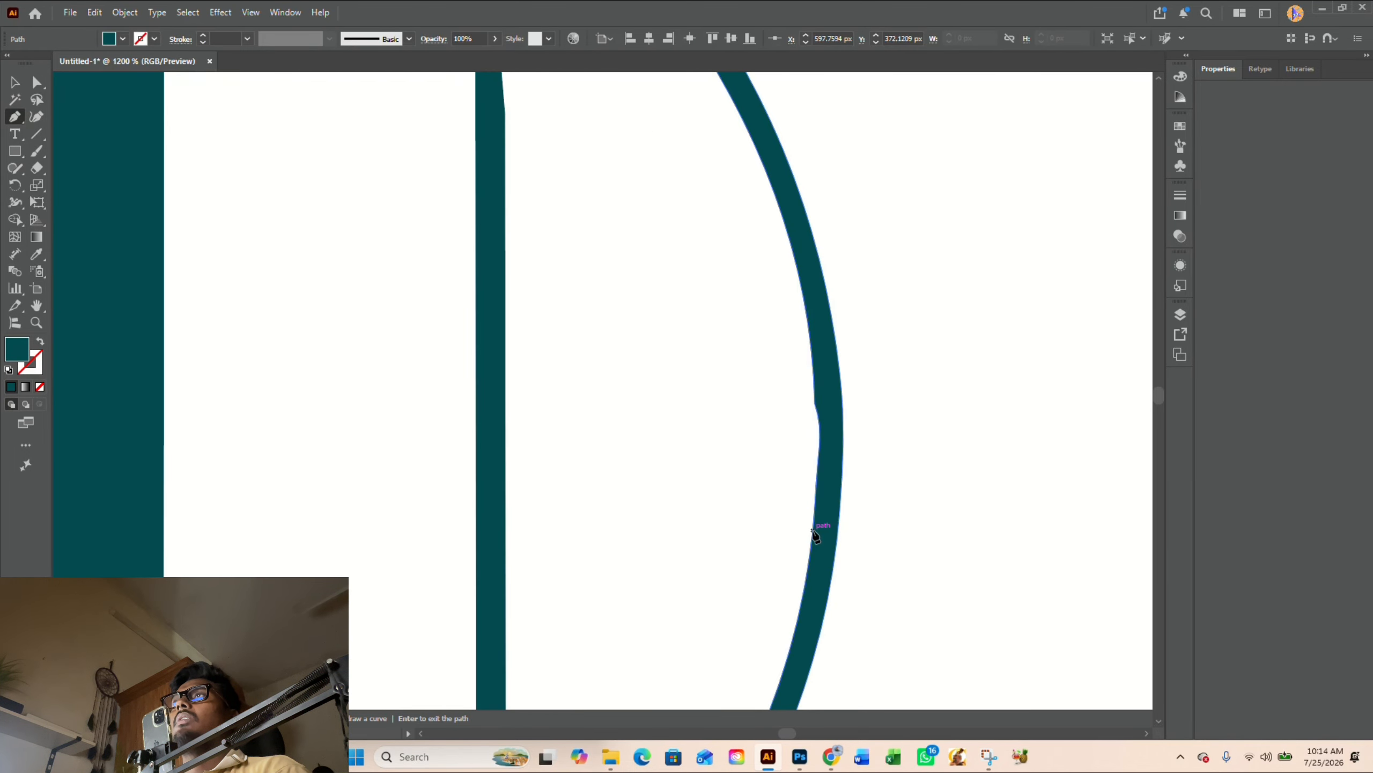
drag(813, 530, 798, 618)
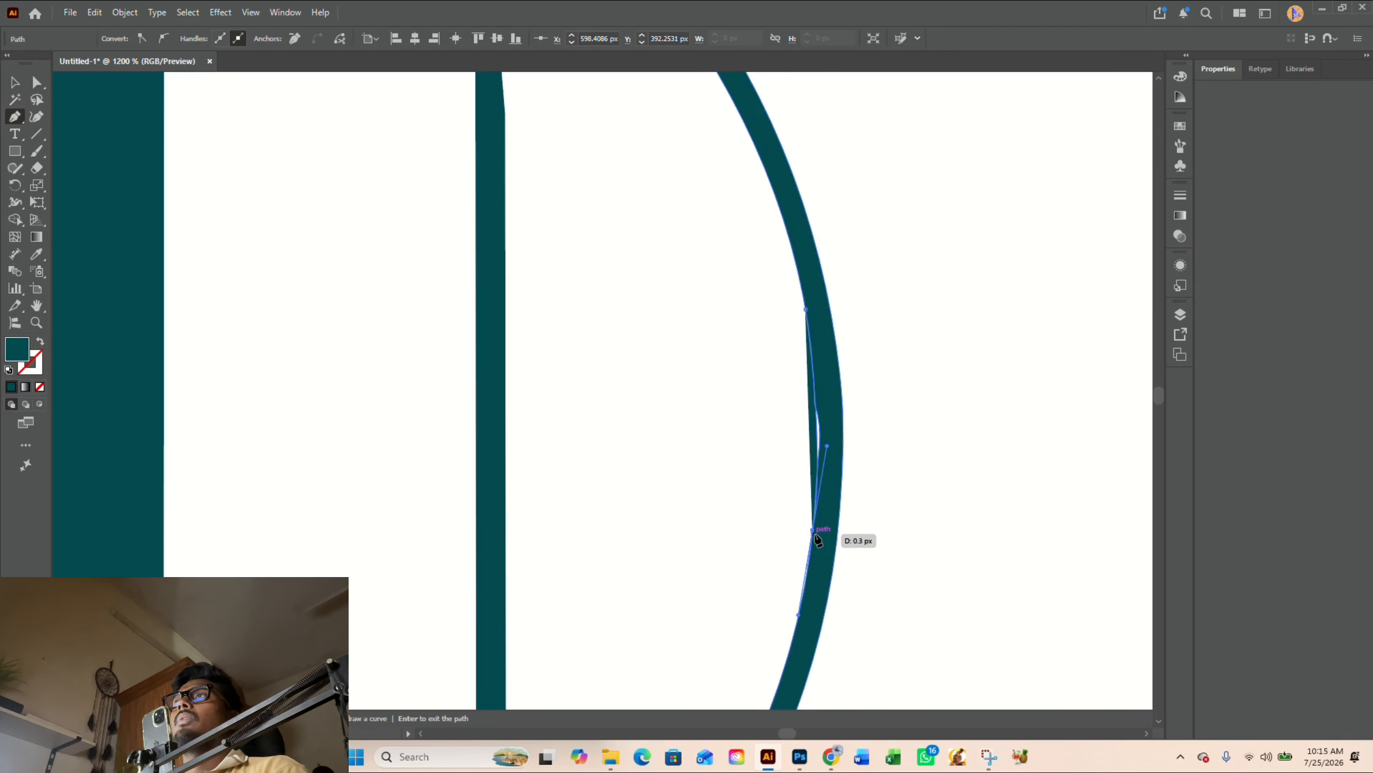
drag(813, 530, 835, 506)
click(833, 503)
click(837, 421)
click(821, 329)
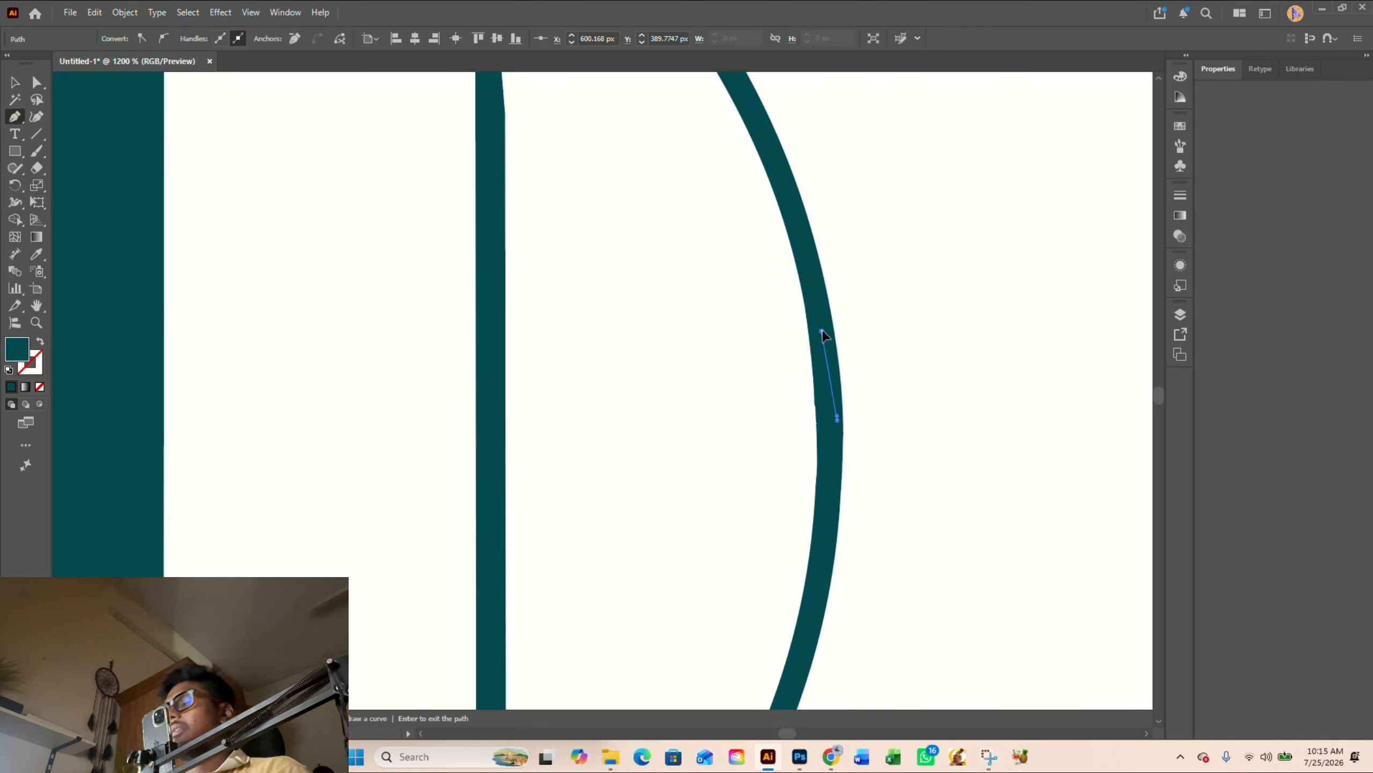
click(806, 309)
- Select the right arc with its patch and merge the pieces with the Shape Builder tool
key(v)
shift+click(823, 309)
key(shift+m)
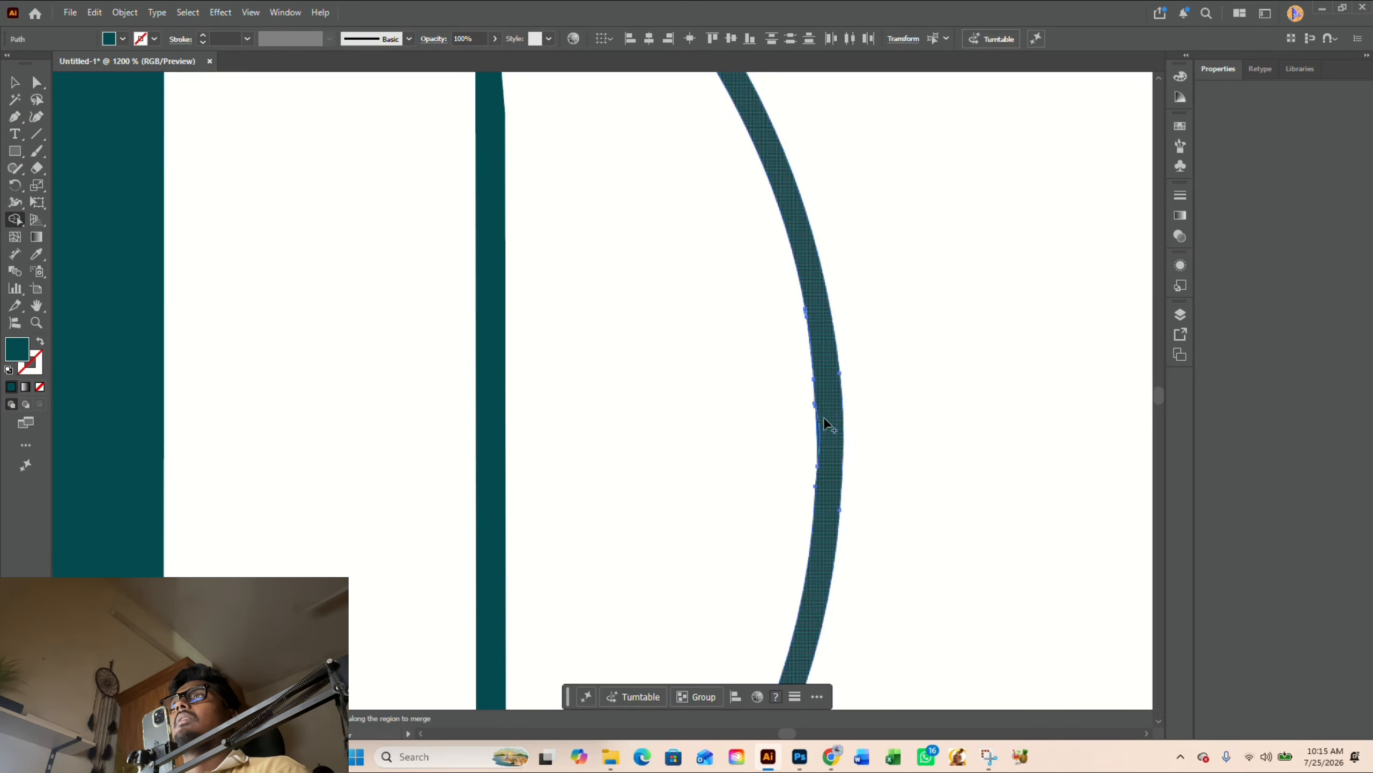
scroll(828, 423, up, 2)
scroll(812, 442, down, 4)
scroll(812, 449, up, 2)
- Redraw the lower tip of the vertical line right of the emblem's H with the Pen and clean it up with Shape Builder
key(p)
click(722, 616)
key(v)
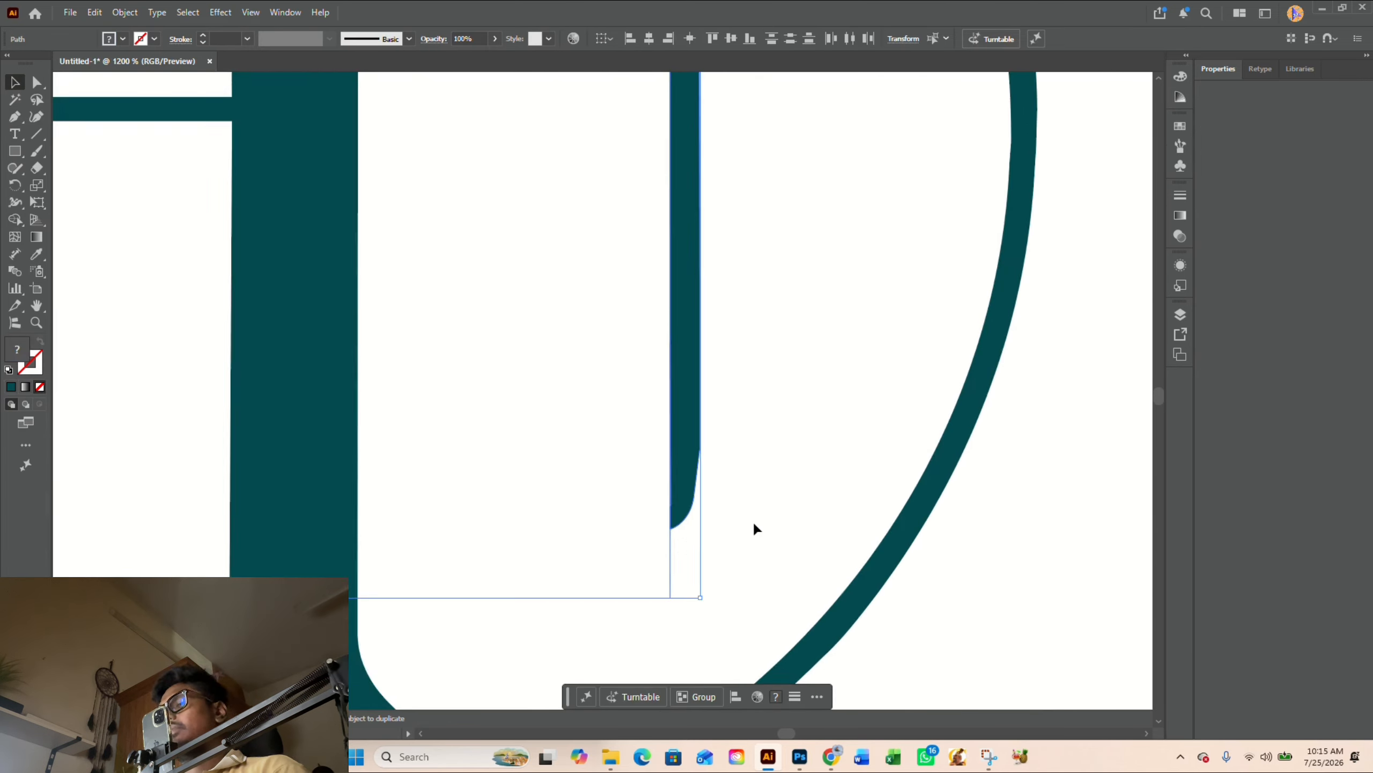
key(p)
click(653, 541)
drag(690, 431, 693, 353)
click(653, 541)
key(shift+m)
scroll(676, 524, up, 2)
drag(688, 523, 636, 492)
key(a)
click(811, 460)
- Examine the emblem's line ends, arc junctions and H serifs for remaining uneven edges
scroll(811, 459, down, 6)
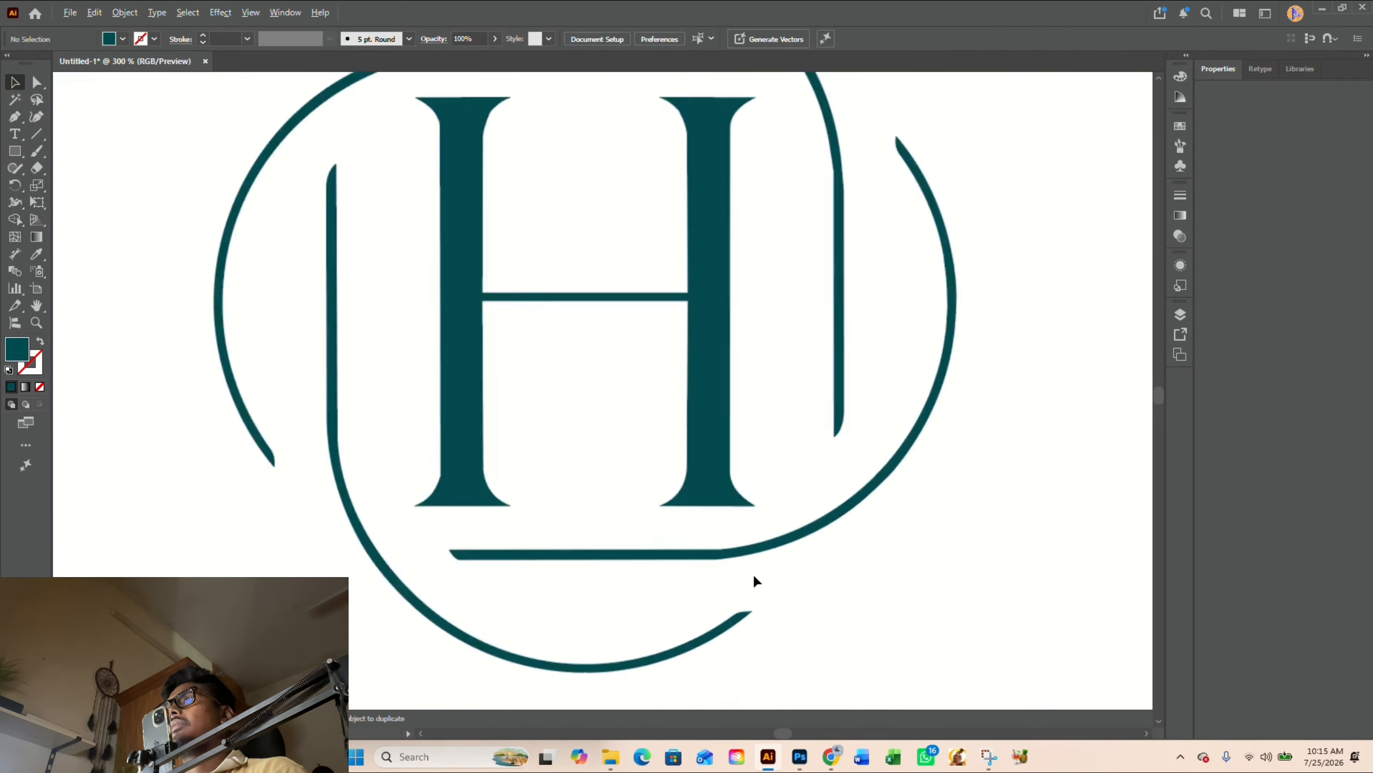
scroll(753, 574, up, 2)
scroll(497, 460, up, 4)
click(623, 509)
scroll(756, 297, up, 4)
scroll(759, 405, down, 2)
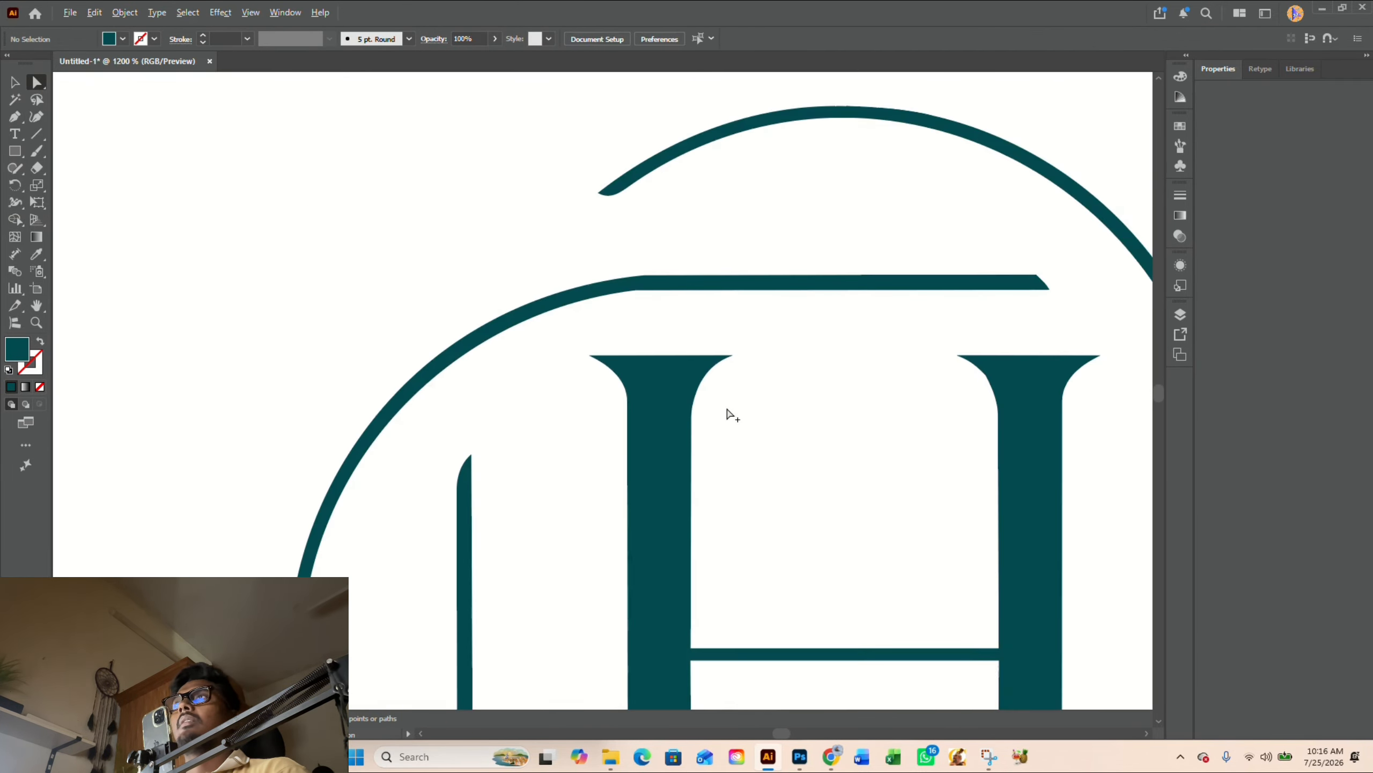
scroll(1105, 407, up, 4)
click(675, 259)
drag(658, 272, 426, 478)
- Smooth the kinked right side of the upper serif on the left stem of the wordmark's H
scroll(919, 411, down, 4)
click(745, 308)
scroll(746, 379, down, 3)
drag(778, 650, 724, 649)
scroll(733, 442, up, 2)
click(703, 431)
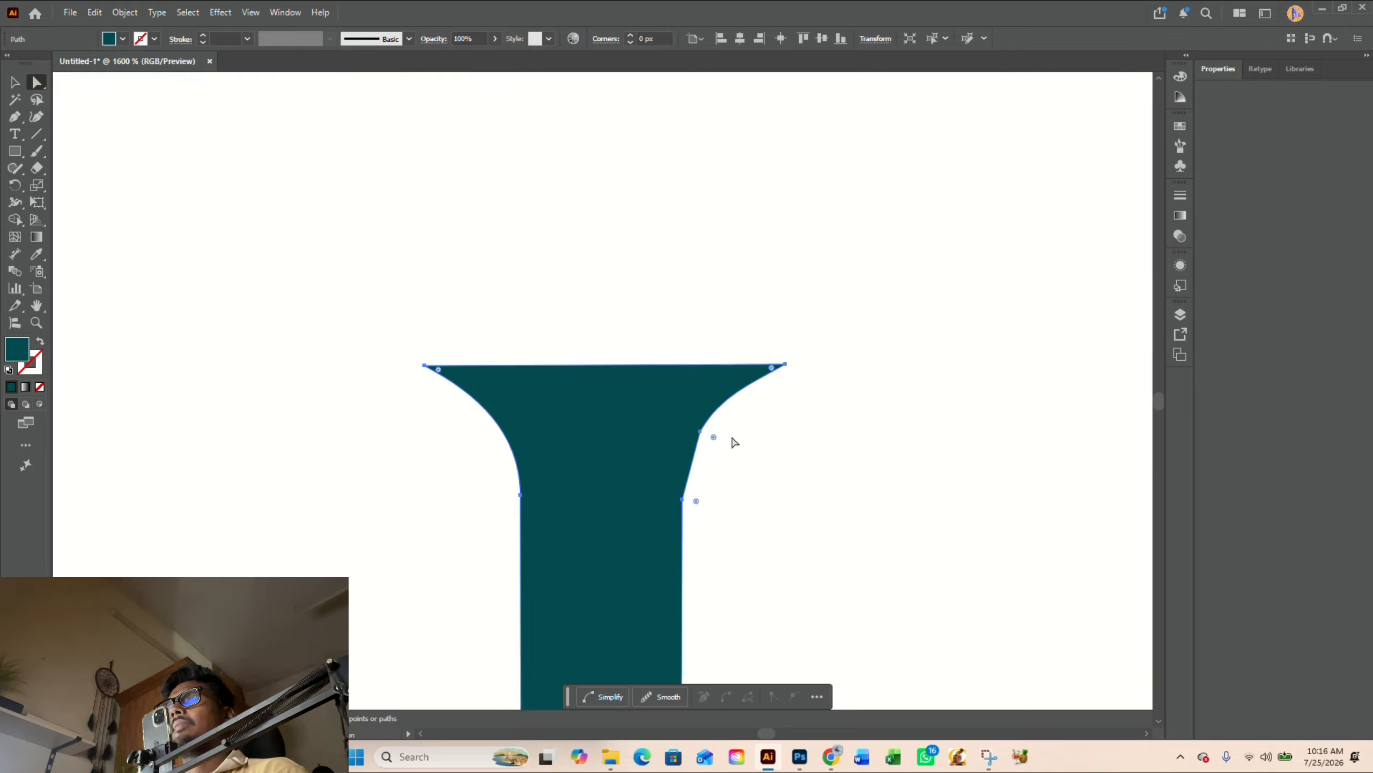
scroll(801, 458, down, 3)
scroll(973, 346, up, 2)
drag(744, 373, 705, 303)
- Patch the right side of the upper serif on the H's right stem with a smooth Pen curve and merge it using Shape Builder
key(p)
click(943, 268)
drag(865, 416, 862, 547)
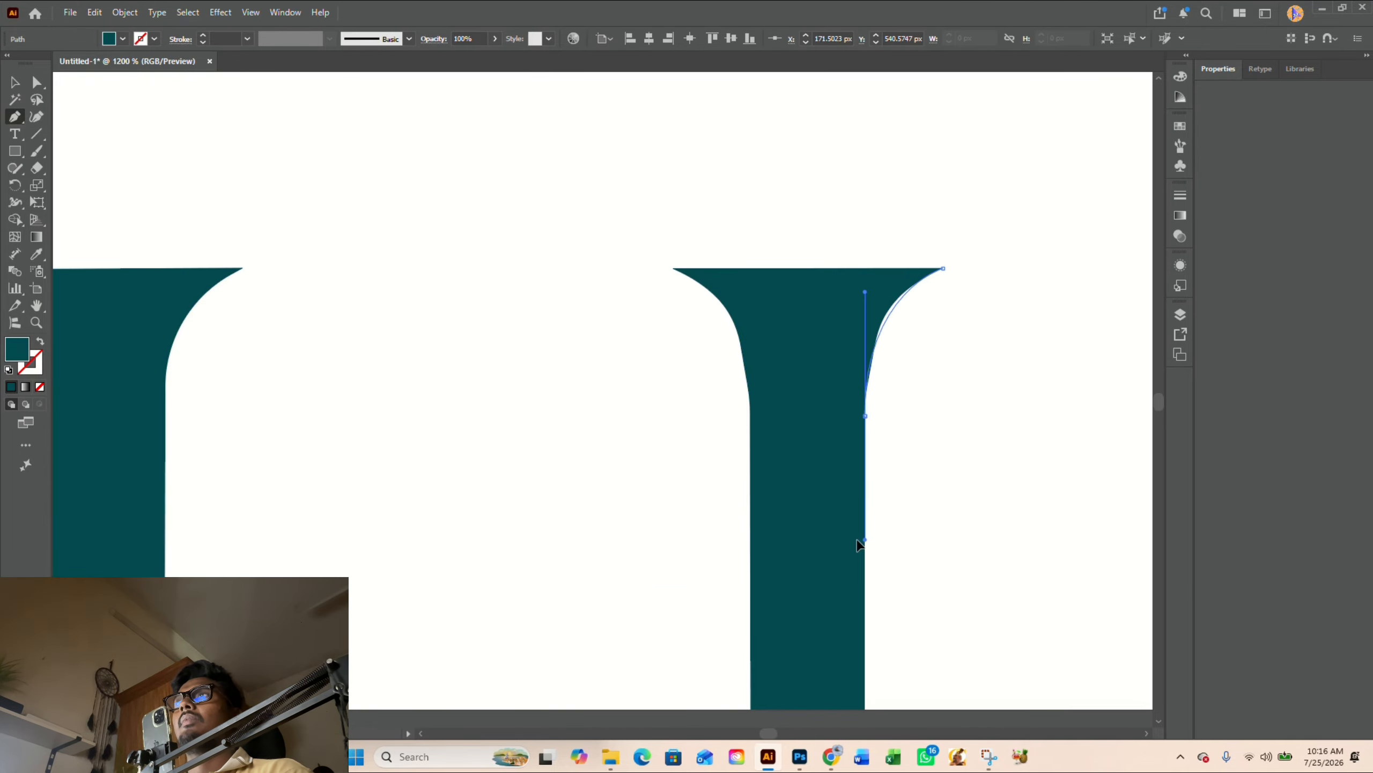
click(865, 417)
click(838, 340)
click(860, 288)
click(942, 268)
key(v)
scroll(917, 336, up, 2)
key(shift+m)
- Patch the left side of the same stem's upper serif with a smooth Pen curve and merge it using Shape Builder
key(p)
click(697, 217)
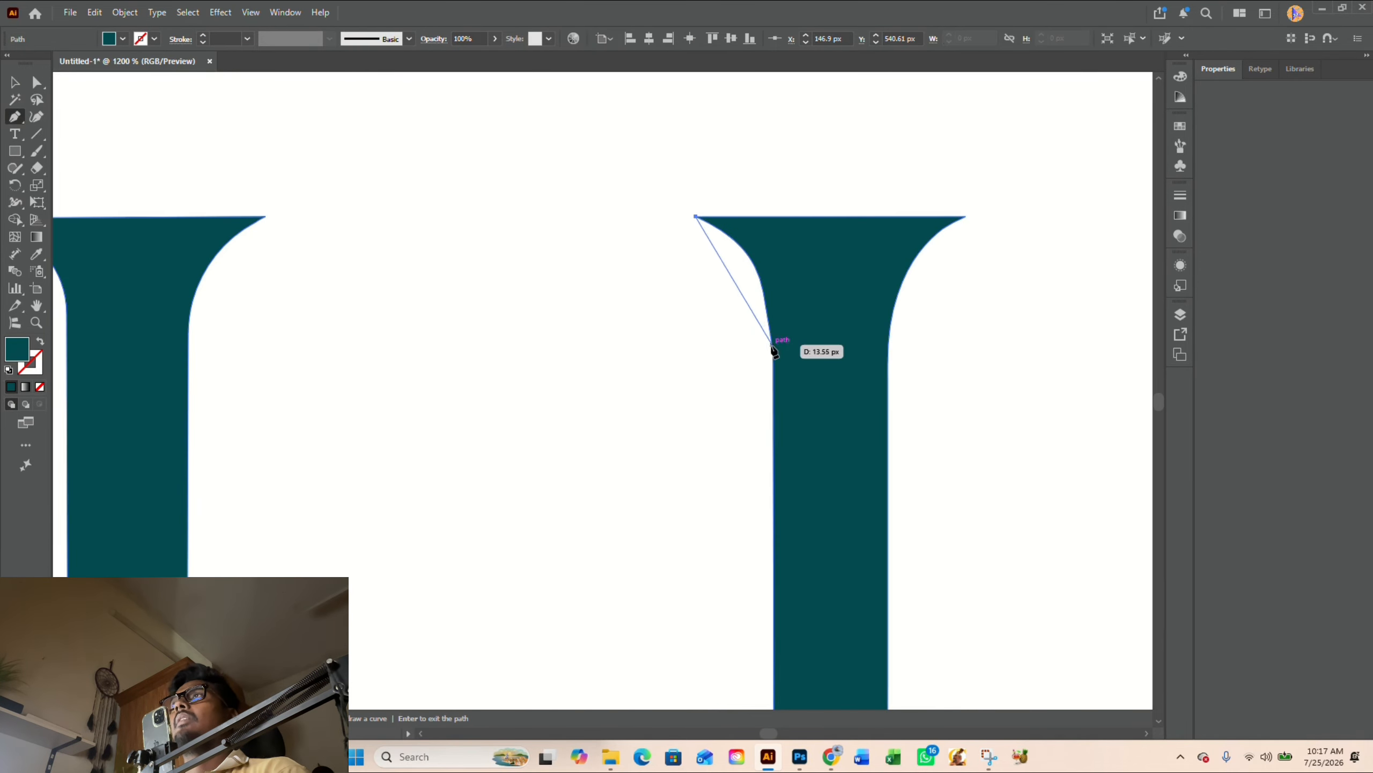
drag(772, 362, 776, 480)
click(772, 363)
click(823, 289)
click(771, 219)
click(696, 216)
key(shift+m)
drag(676, 366, 801, 303)
- Draw a closed Pen patch with a smooth curve along the left side of the lower serif on the H's right stem
scroll(692, 371, down, 3)
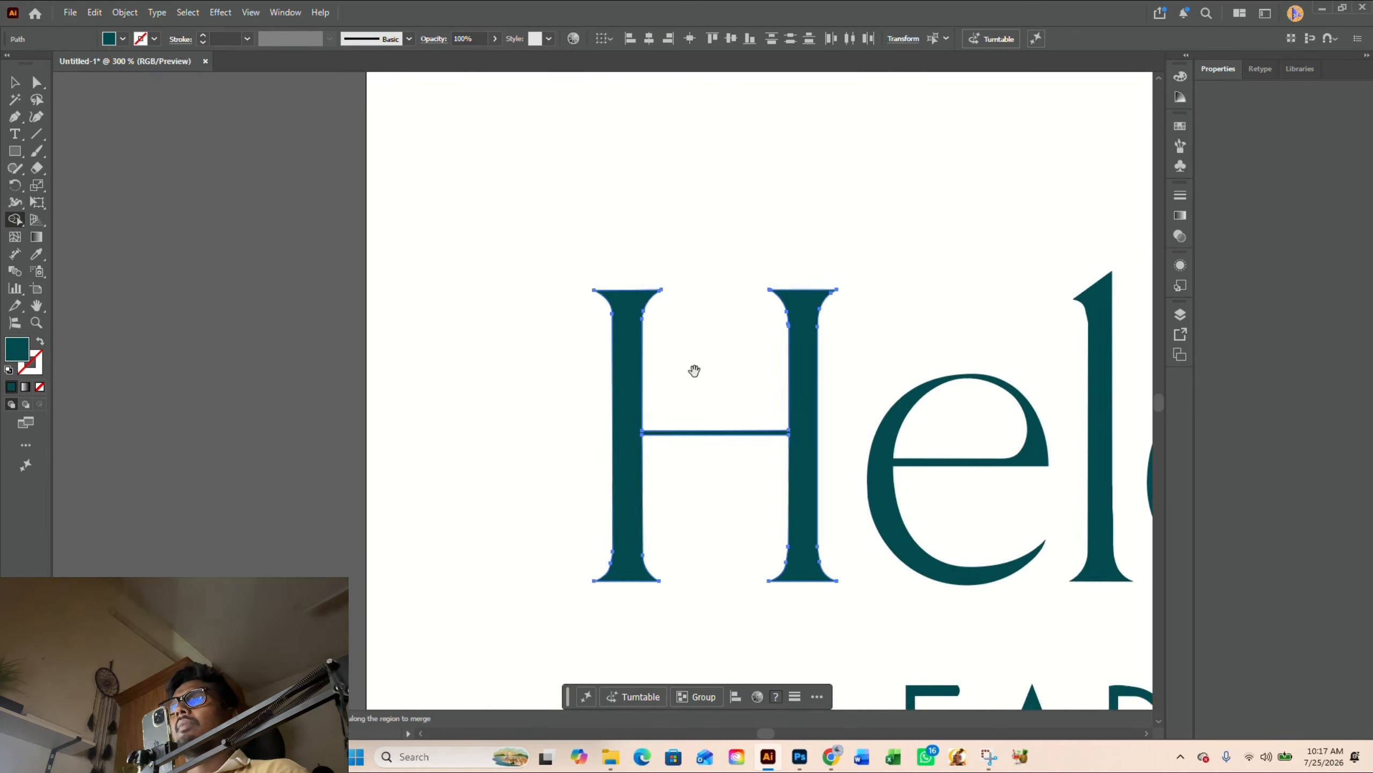
scroll(822, 577, up, 2)
key(a)
key(p)
click(668, 405)
scroll(730, 519, down, 1)
scroll(682, 574, up, 1)
drag(606, 529, 495, 553)
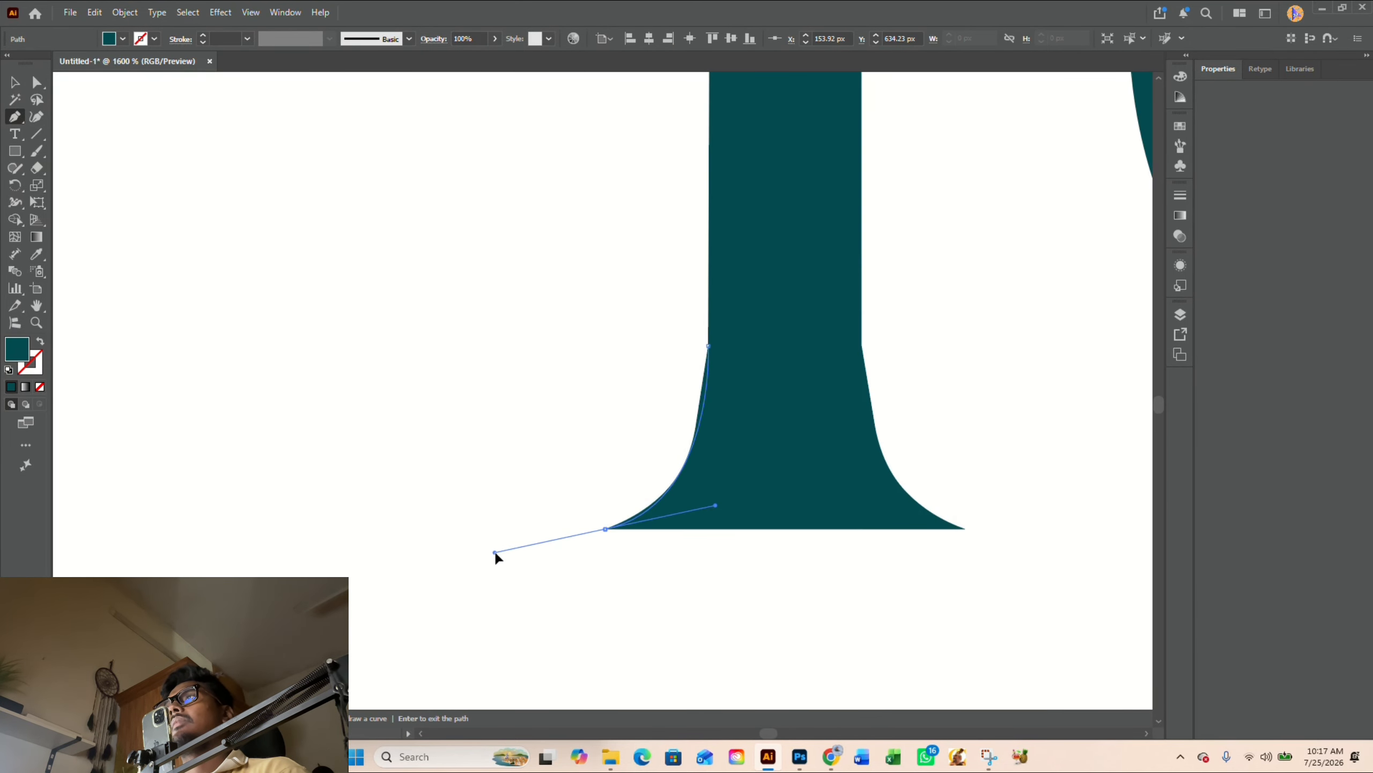
click(606, 529)
click(758, 522)
click(777, 401)
click(708, 345)
- Merge the patched lower serif into the H's right stem using Shape Builder
key(v)
scroll(896, 607, up, 2)
scroll(989, 553, down, 3)
drag(991, 554, 622, 400)
key(shift+m)
scroll(635, 500, up, 1)
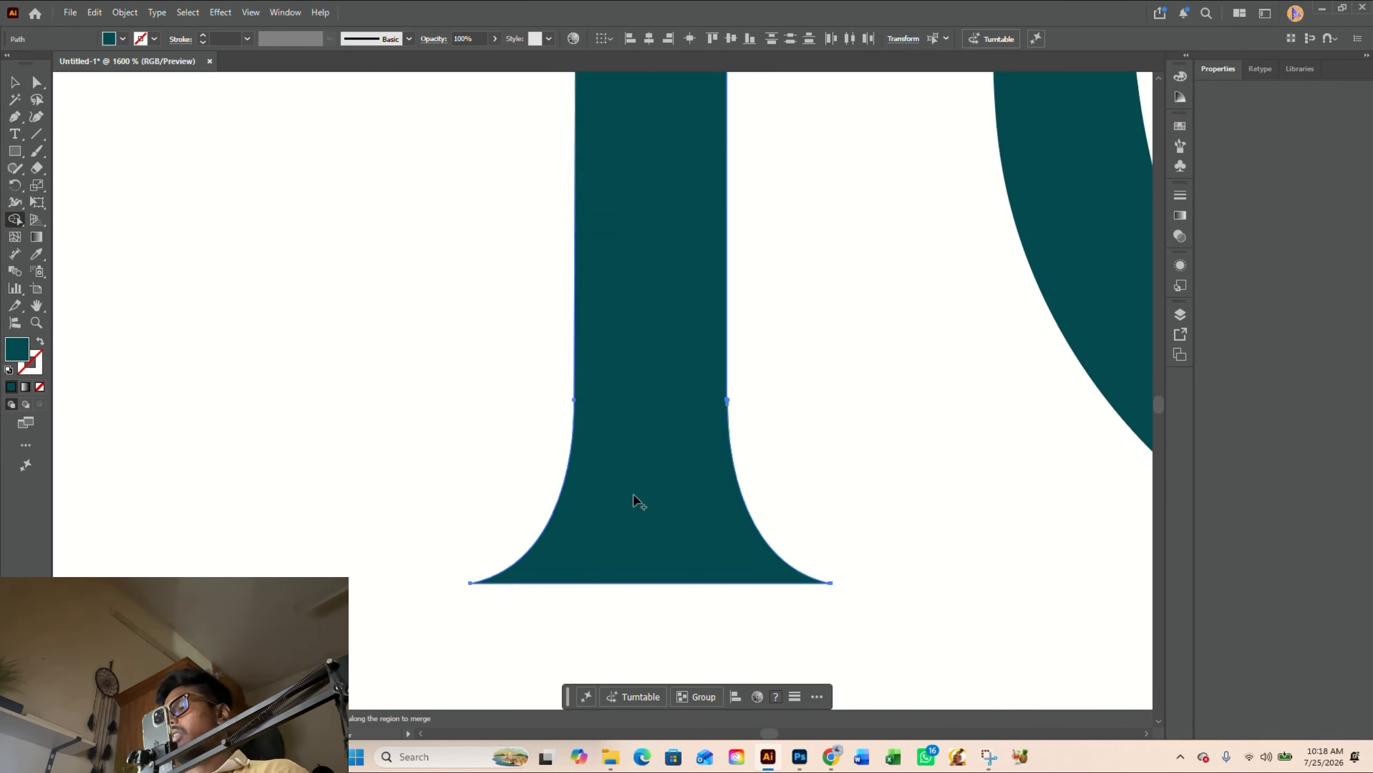
- Patch another uneven serif edge in the wordmark's lettering with a smooth Pen curve and merge it using Shape Builder
key(a)
scroll(800, 478, down, 5)
scroll(914, 151, up, 3)
key(p)
click(565, 223)
mouse_move(626, 319)
mouse_down()
mouse_move(622, 417)
mouse_move(668, 530)
mouse_up()
click(532, 299)
click(564, 223)
key(shift+m)
- Patch the left underside of the n's top serif with a smooth Pen curve and merge it using Shape Builder
scroll(633, 271, up, 3)
scroll(513, 462, down, 5)
scroll(638, 241, up, 5)
key(p)
click(548, 283)
scroll(659, 458, down, 2)
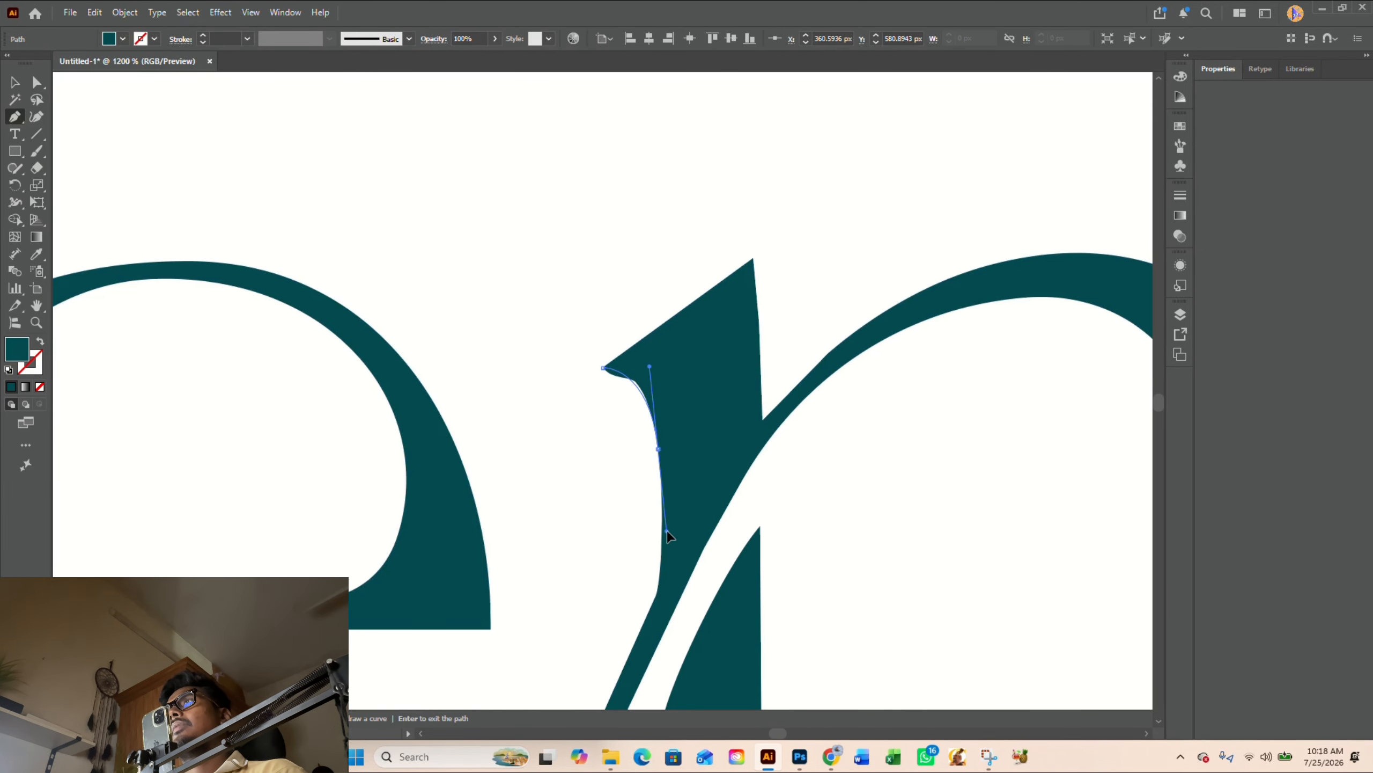
click(684, 403)
click(604, 372)
key(shift+m)
- Smooth the bump on the outer top edge of the B's upper bowl with a curved Pen patch
scroll(634, 384, up, 4)
scroll(663, 408, down, 8)
scroll(767, 254, up, 1)
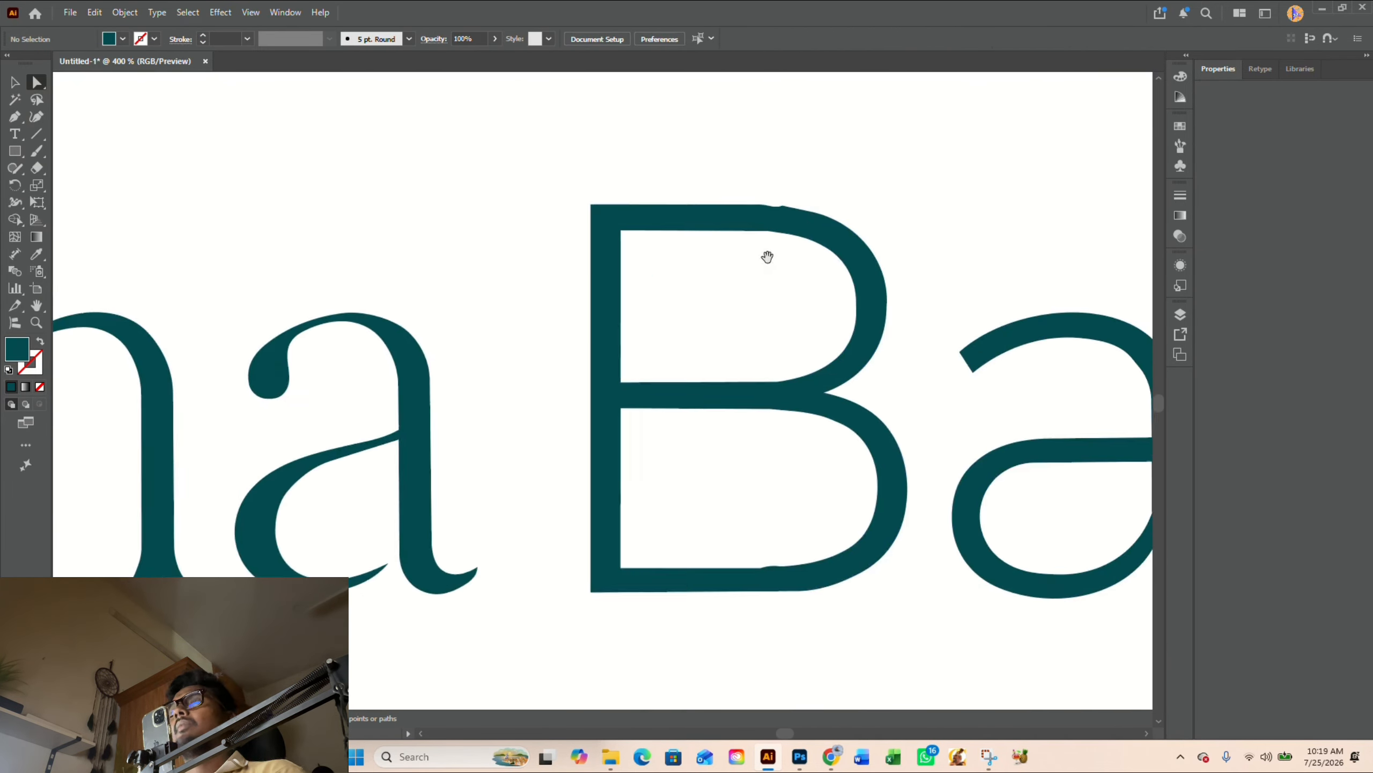
scroll(784, 205, up, 4)
key(p)
click(637, 246)
drag(919, 301, 1050, 359)
click(711, 297)
click(637, 247)
key(v)
scroll(640, 365, down, 2)
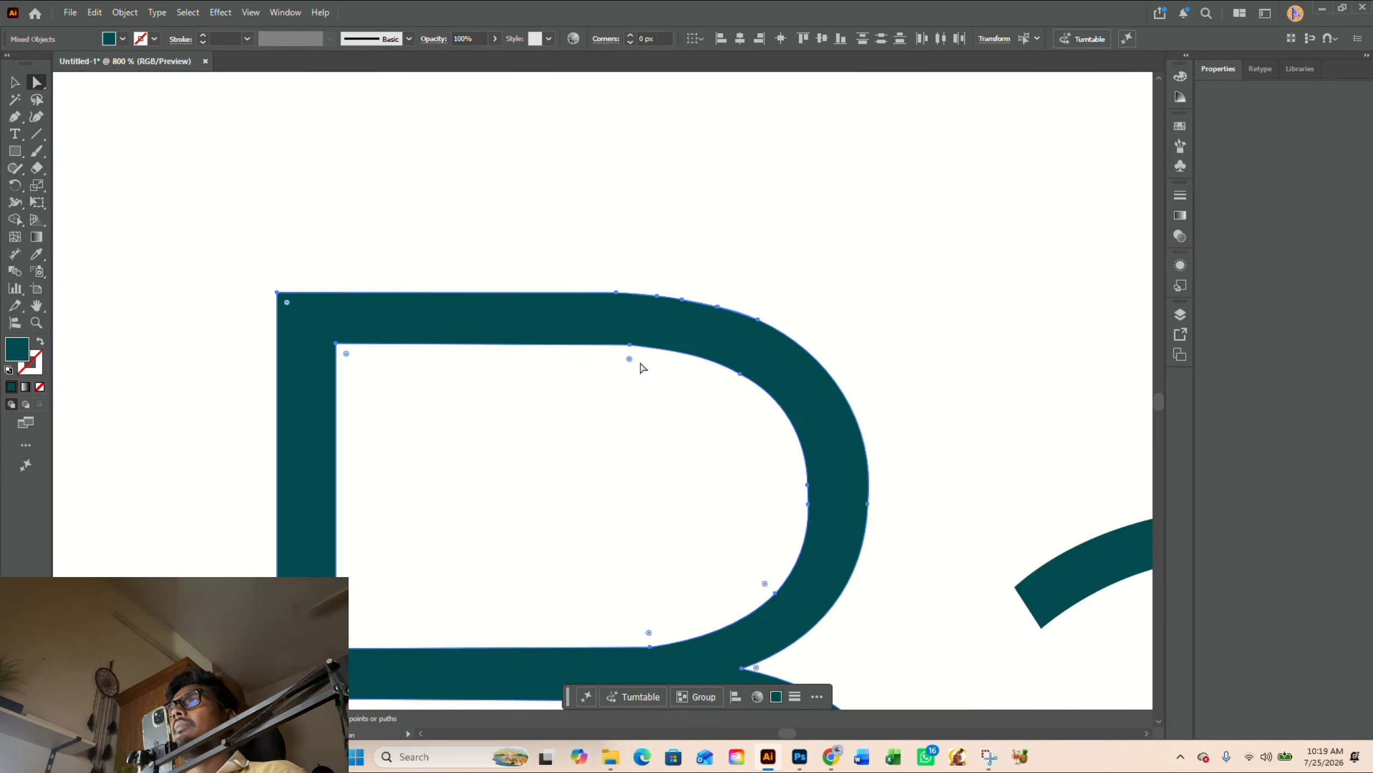
- Patch the uneven lower edge of the B's bottom bowl with a smooth Pen curve and merge it using Shape Builder
scroll(668, 485, up, 2)
key(p)
click(556, 514)
drag(728, 499, 790, 489)
click(607, 451)
click(525, 465)
click(557, 514)
scroll(739, 549, down, 10)
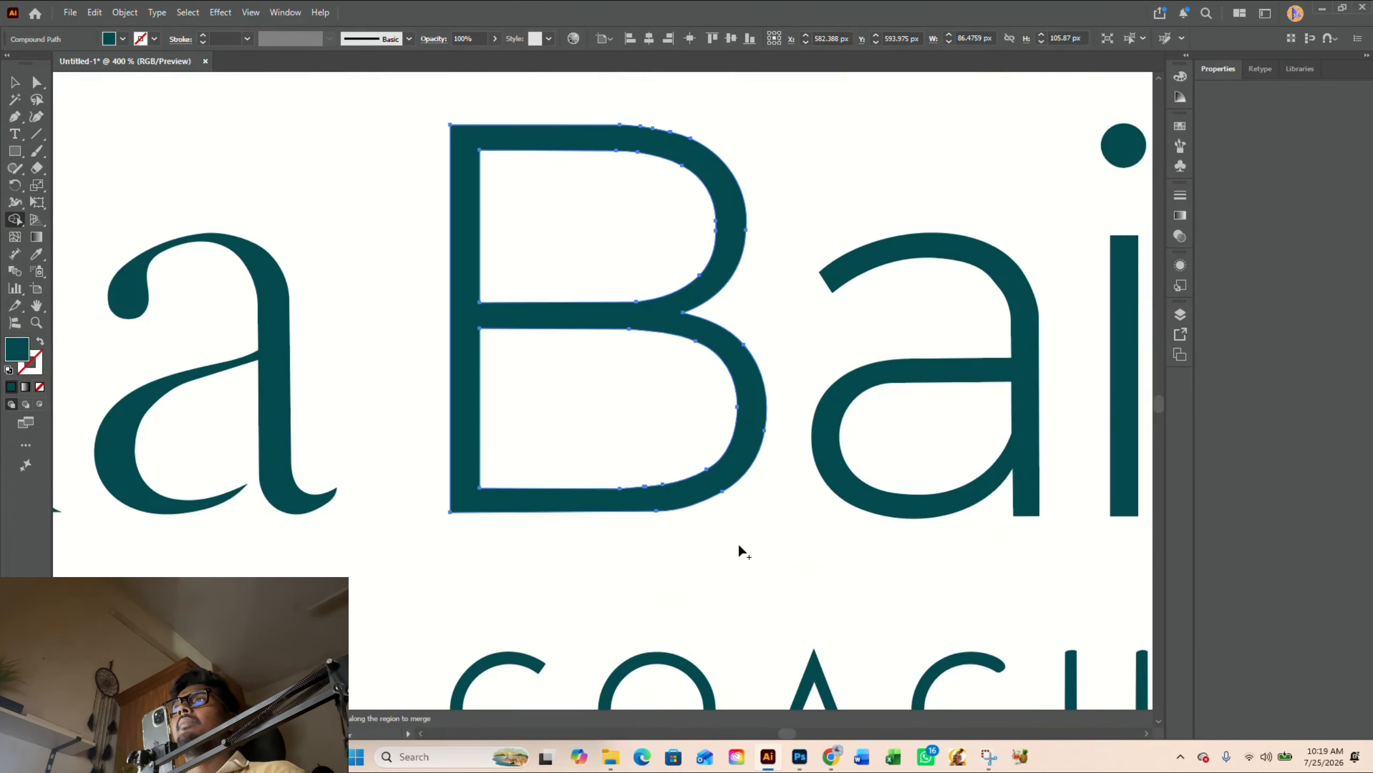
key(a)
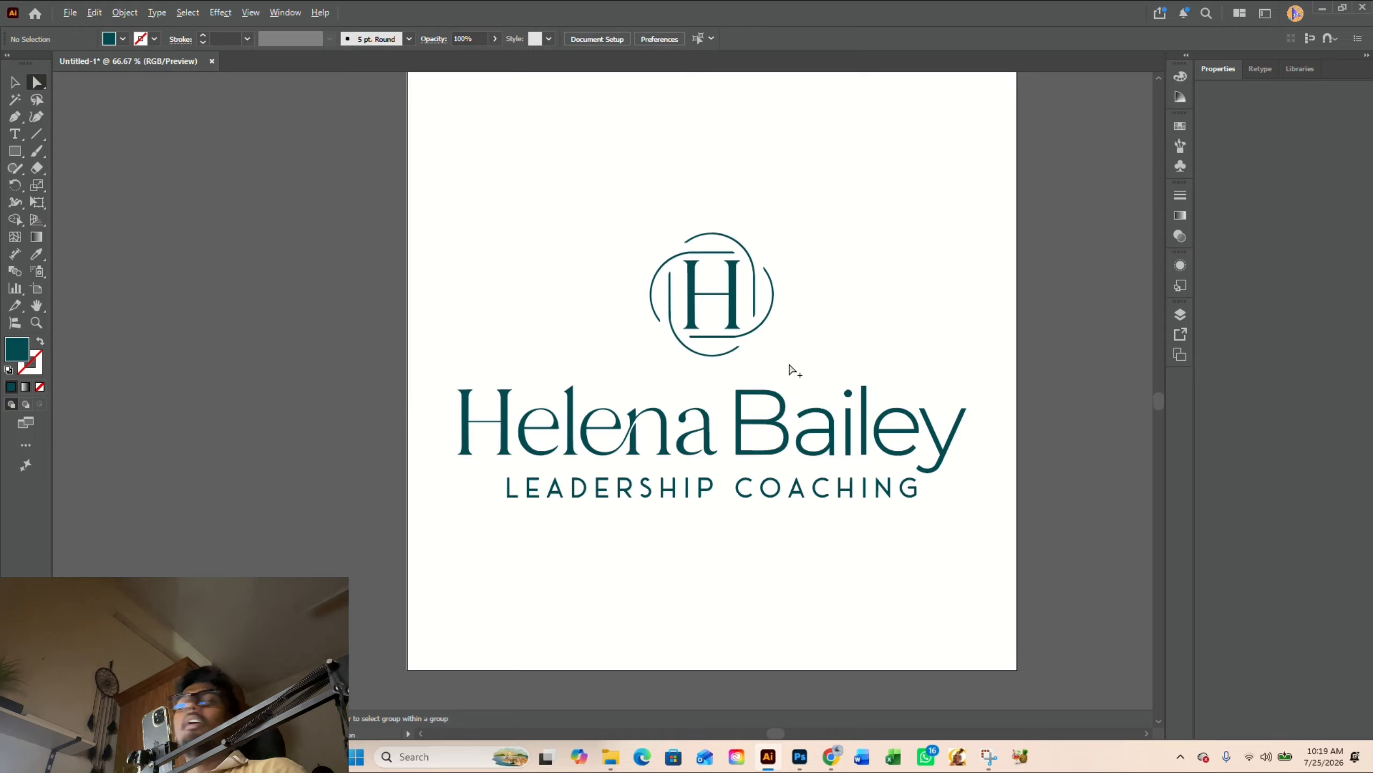
- Examine the whole logo and the terminals of the wordmark's e and y for remaining uneven edges
scroll(790, 367, up, 1)
key(v)
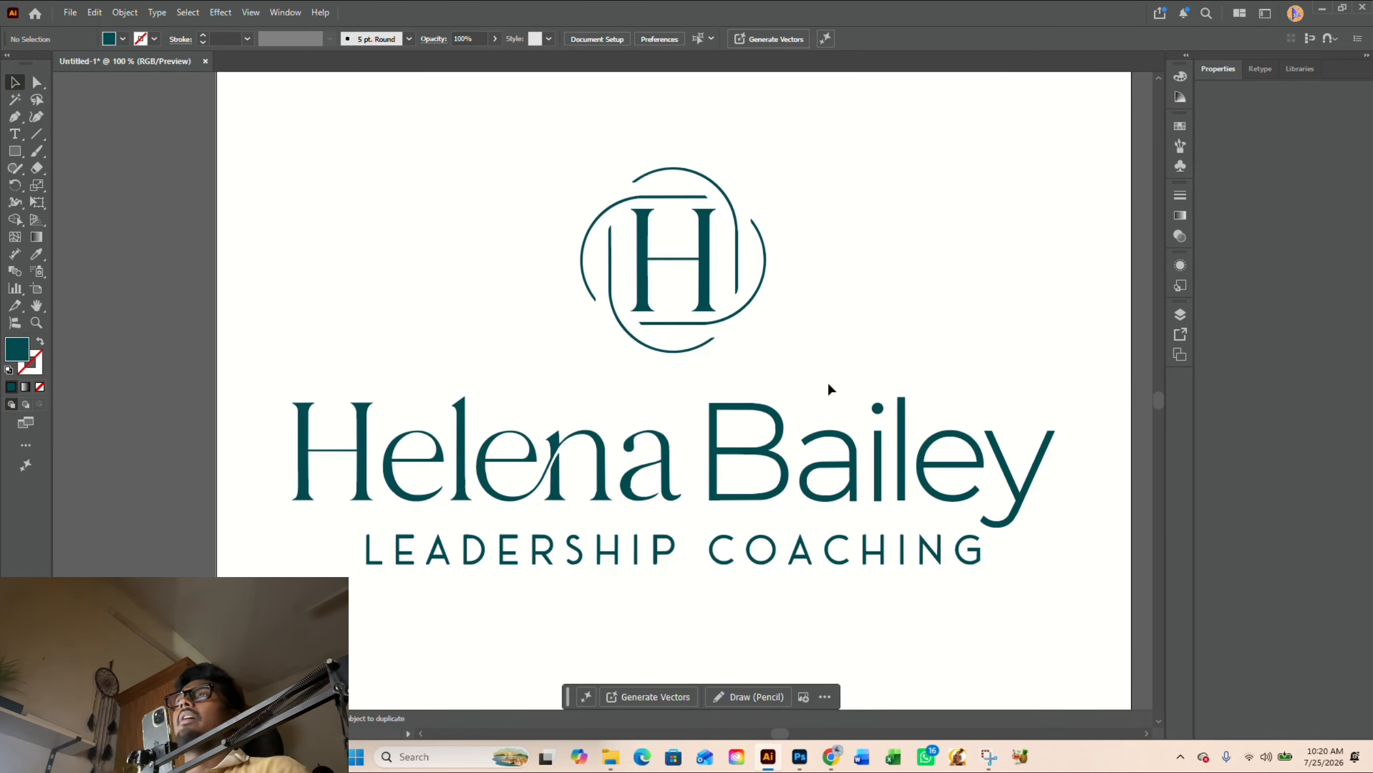
key(space)
drag(827, 385, 821, 392)
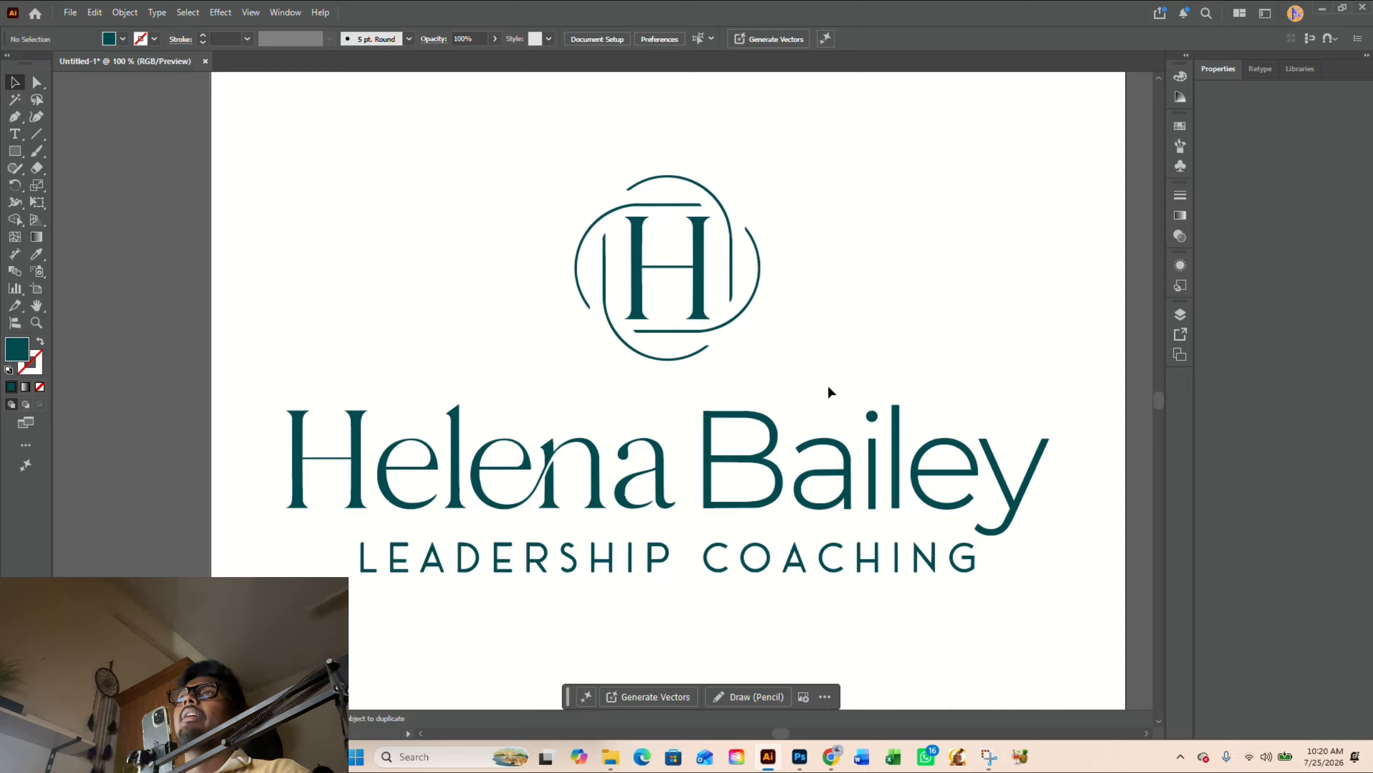
scroll(1000, 545, up, 6)
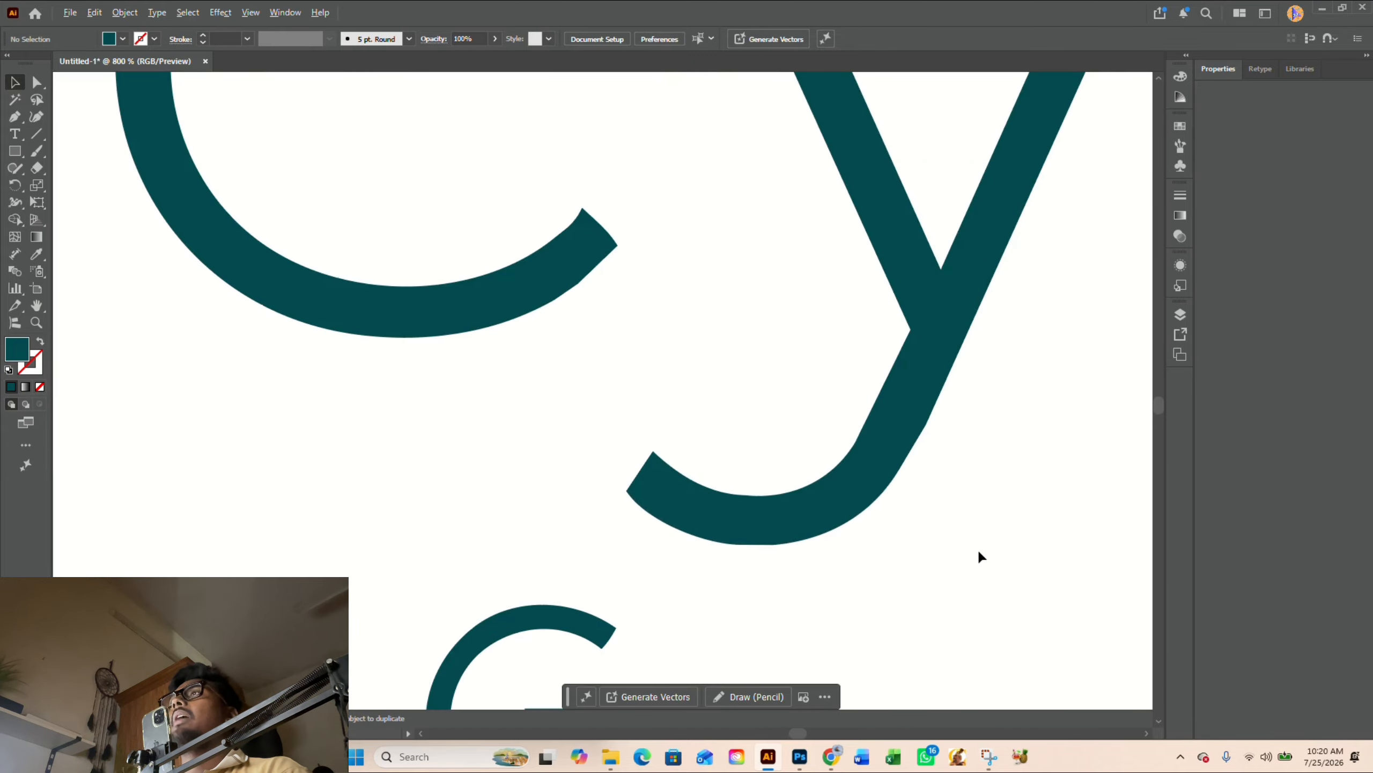
scroll(949, 544, down, 4)
scroll(949, 547, down, 2)
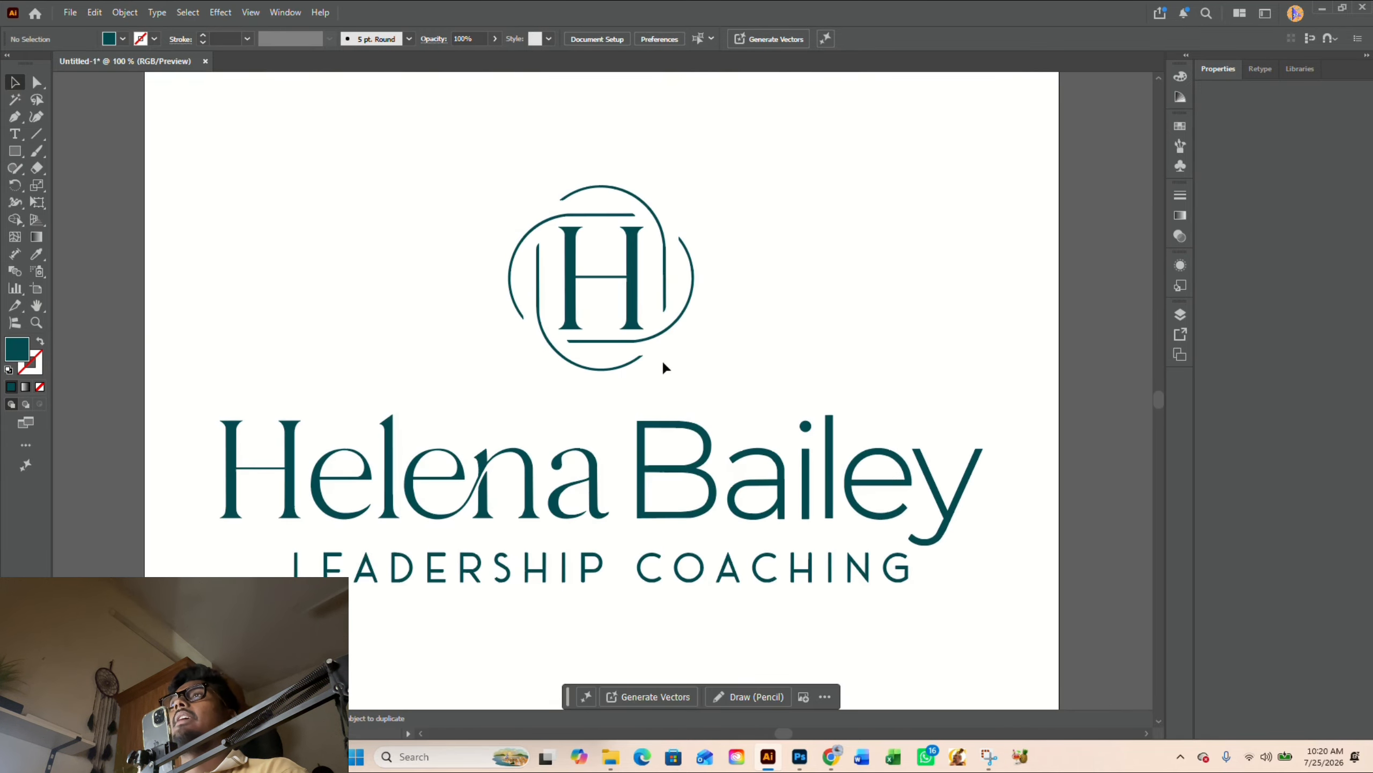
- Try moving the LEADERSHIP COACHING tagline further below the name, and undo the move
drag(662, 361, 735, 302)
drag(1028, 556, 325, 490)
drag(667, 514, 665, 539)
click(716, 494)
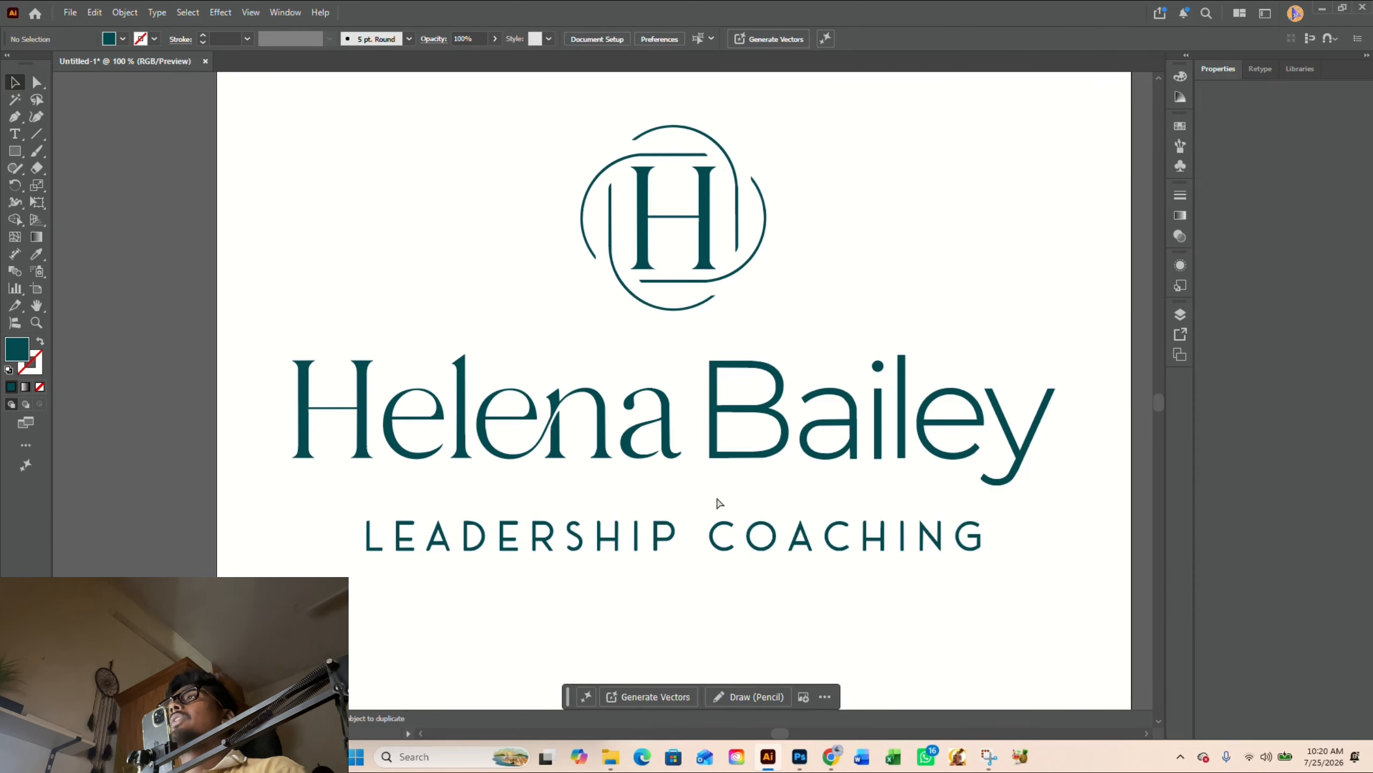
key(ctrl+z)
click(728, 591)
scroll(727, 587, down, 1)
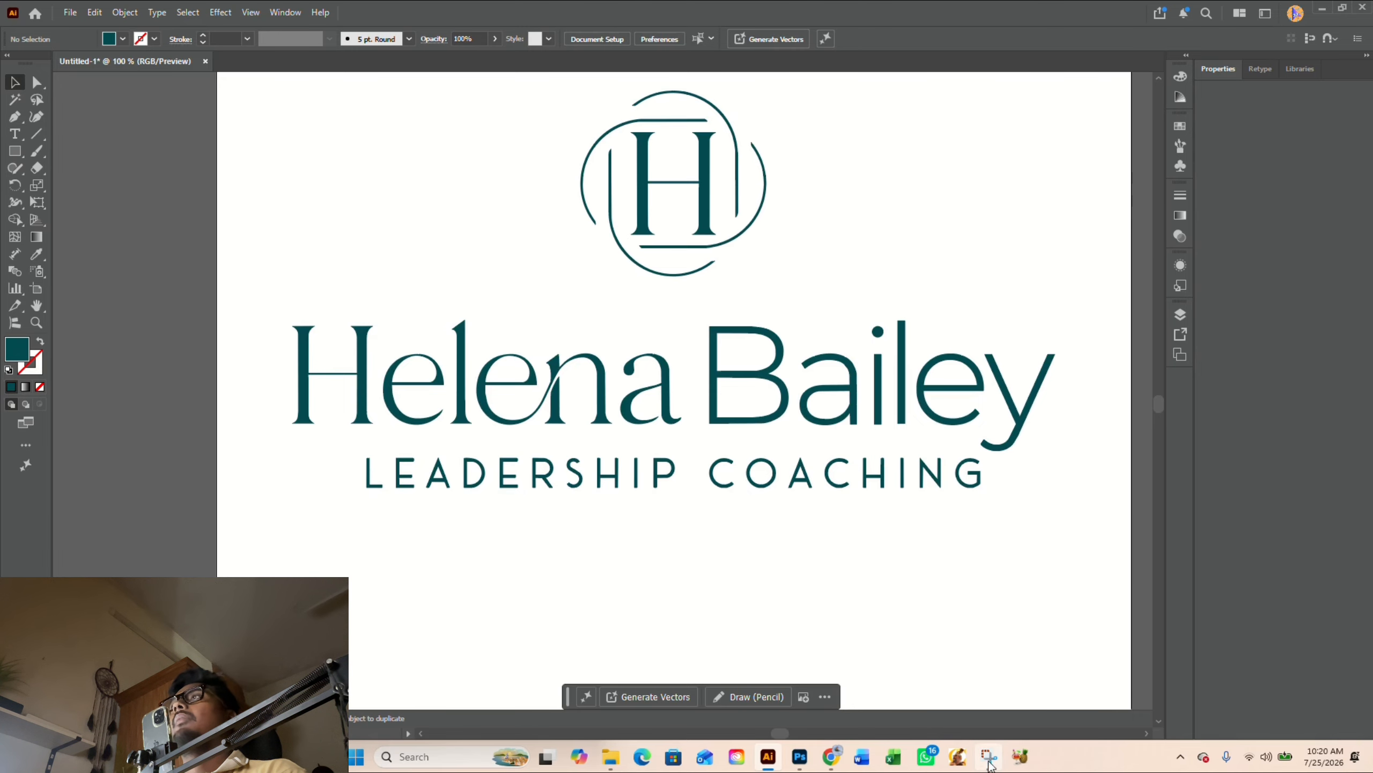
- Switch to the WhatTheFont page in Chrome and upload the Logo image from the Downloads folder
click(800, 571)
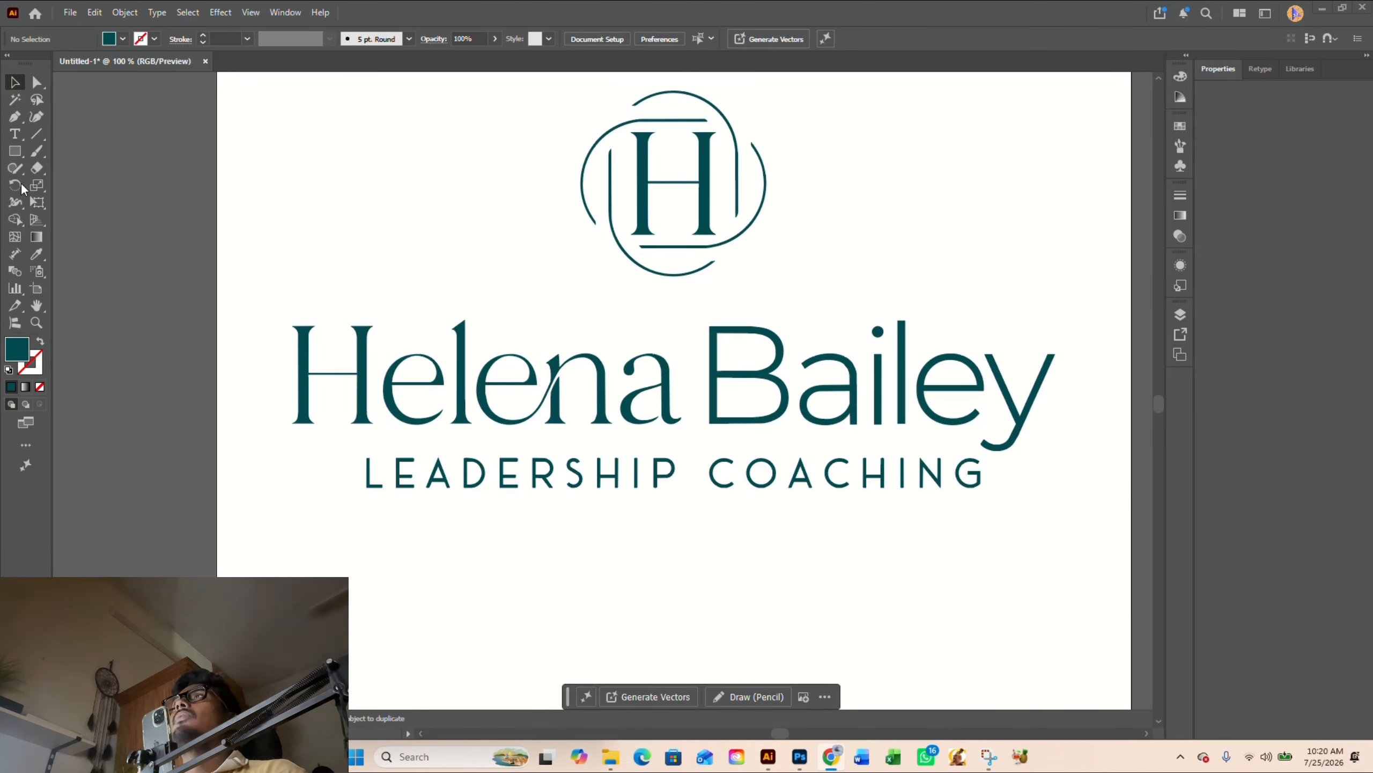
drag(24, 188, 651, 11)
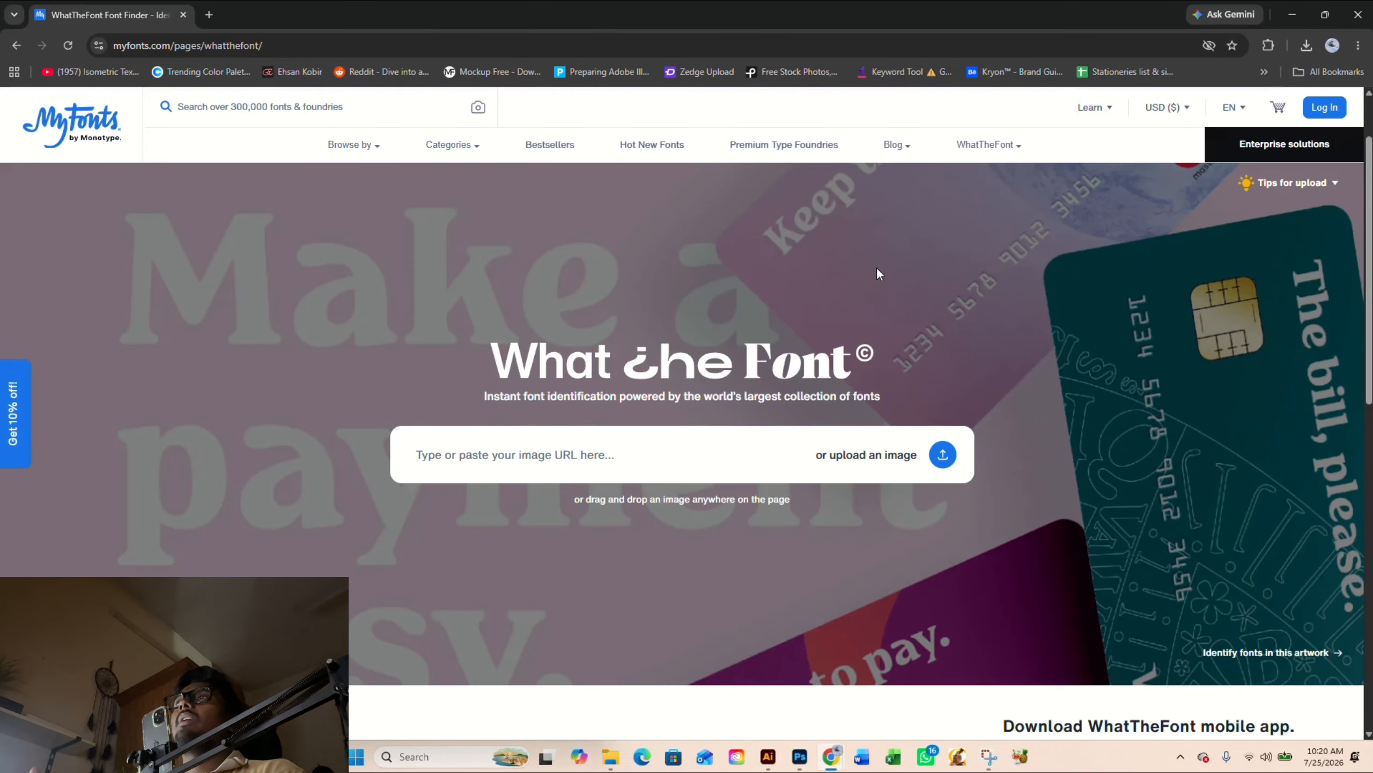
click(860, 456)
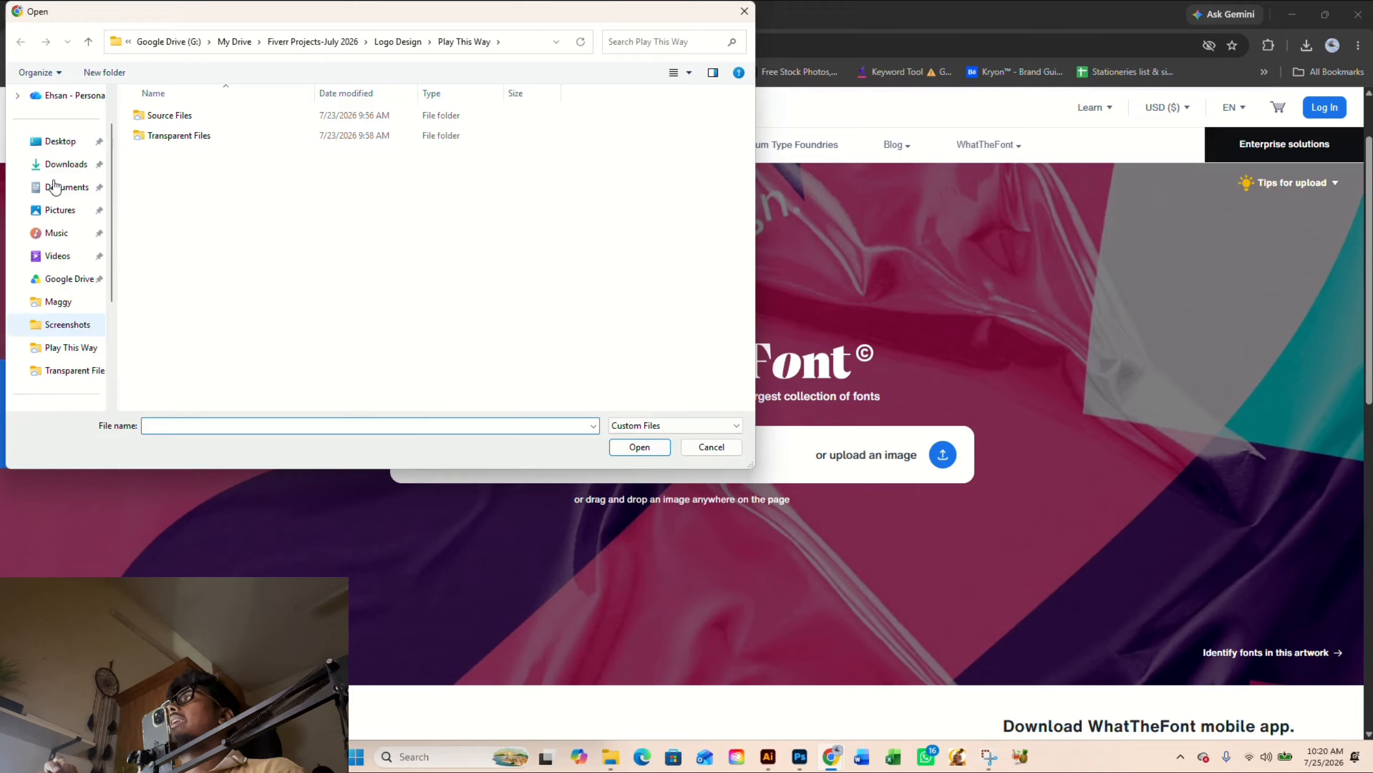
click(63, 214)
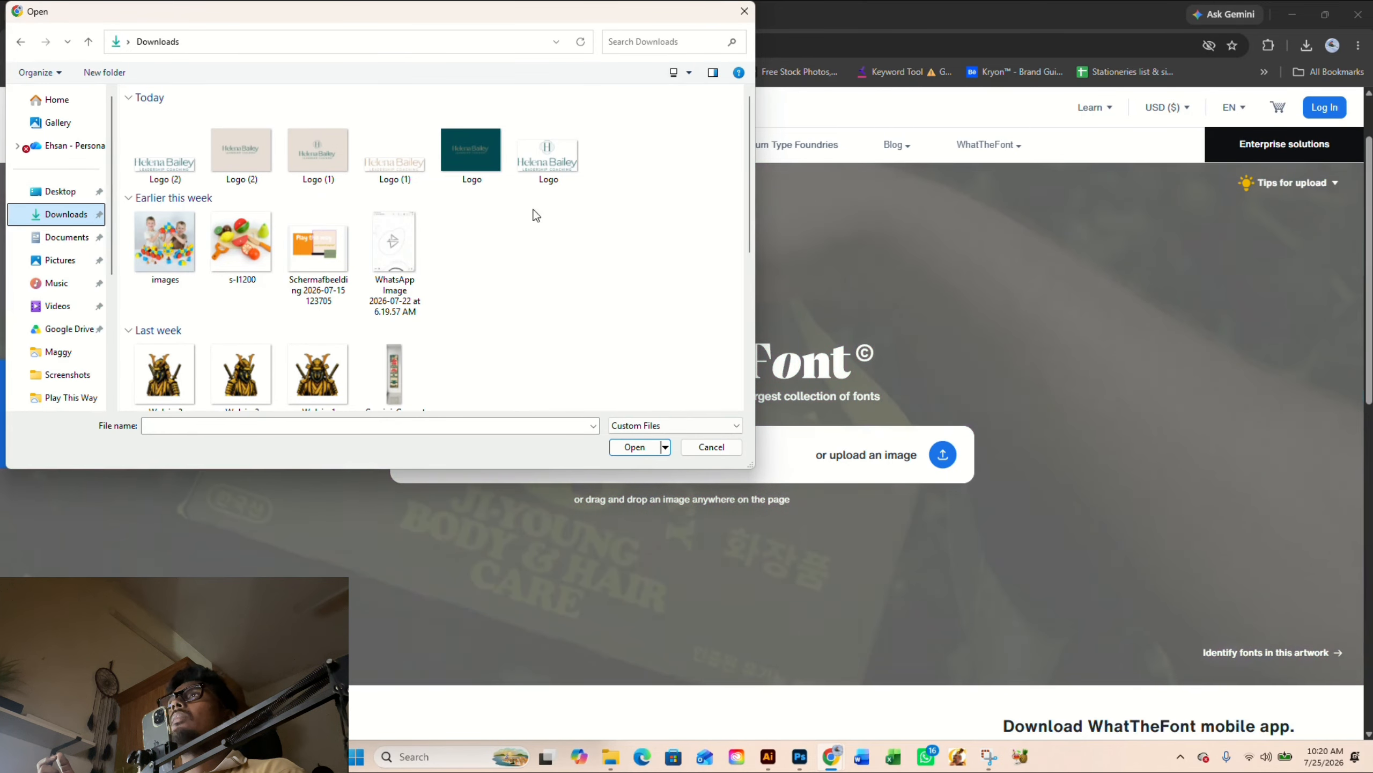
click(575, 170)
double_click(574, 170)
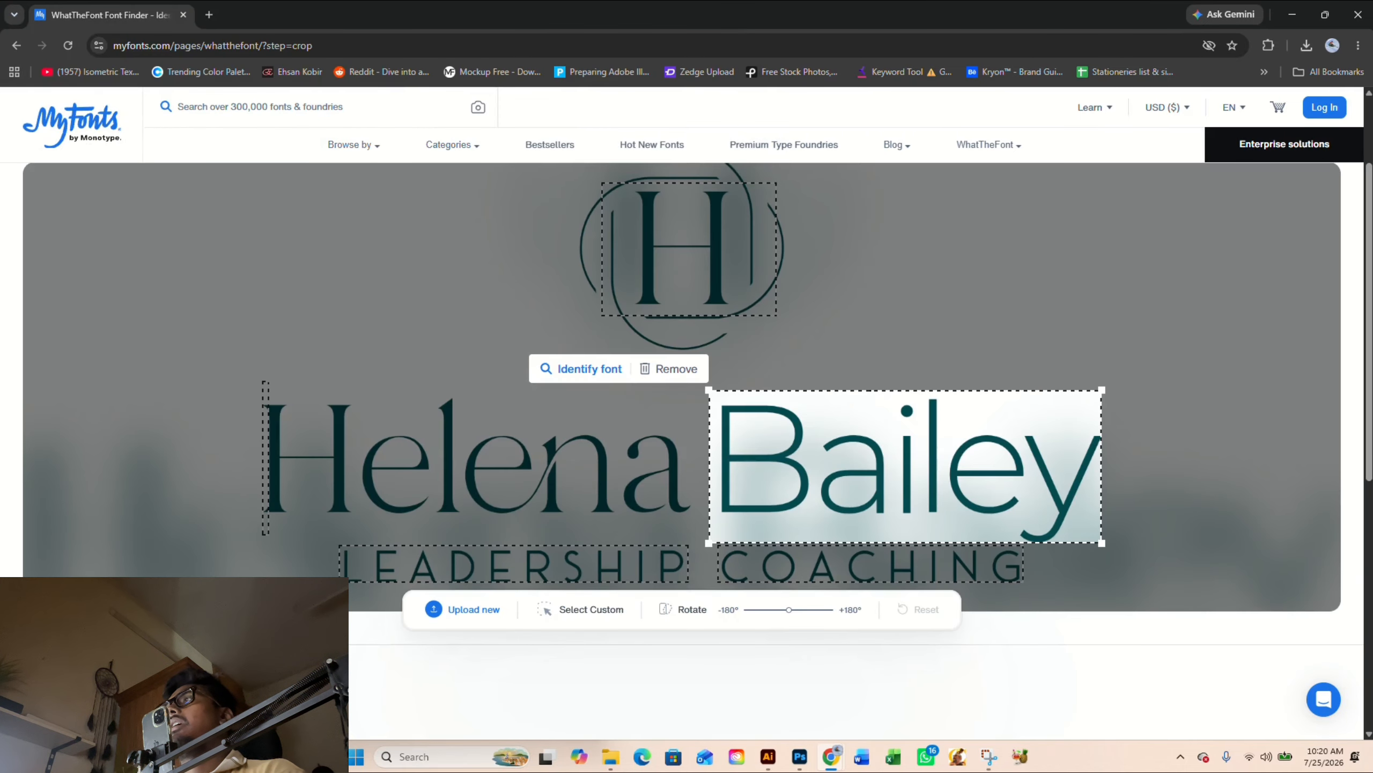
- Fit the crop selection around the full LEADERSHIP COACHING tagline and identify its font
drag(910, 477, 539, 525)
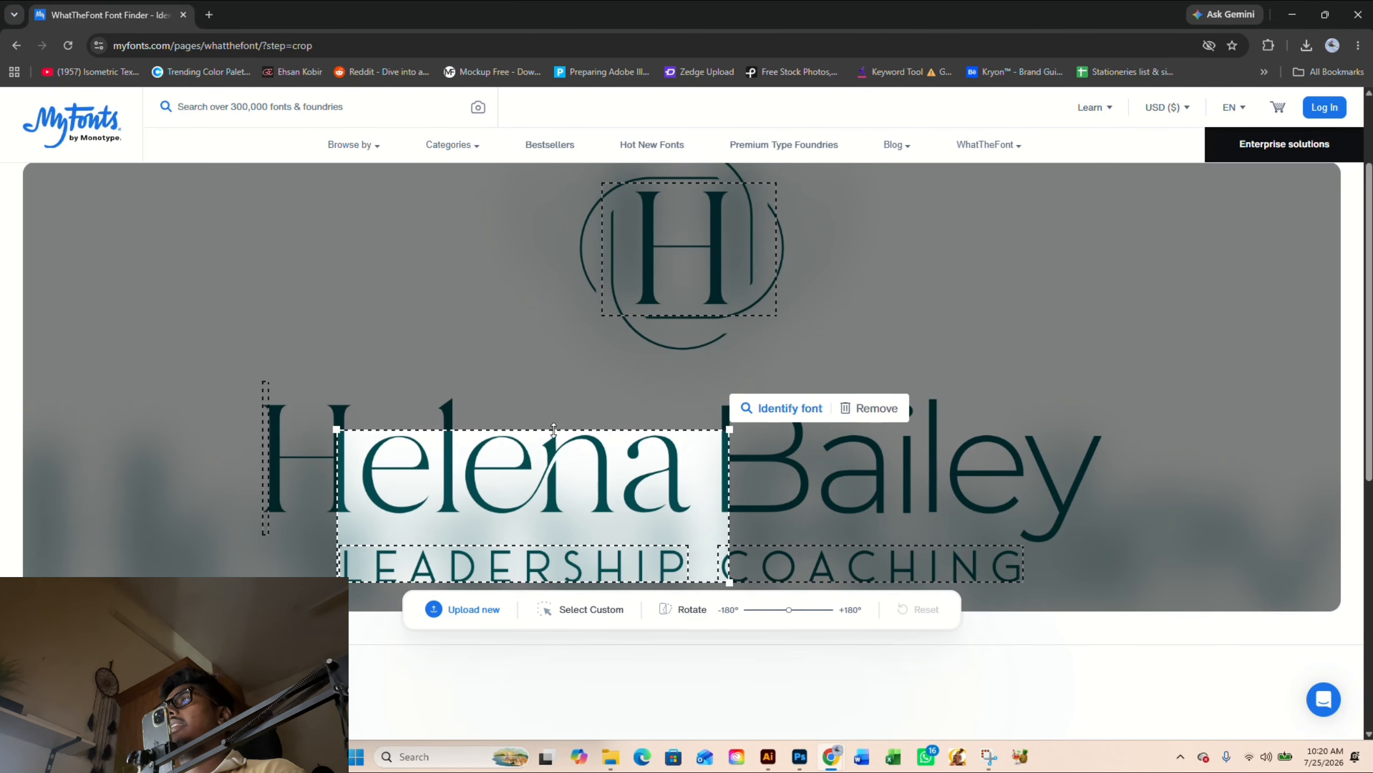
drag(553, 431, 550, 545)
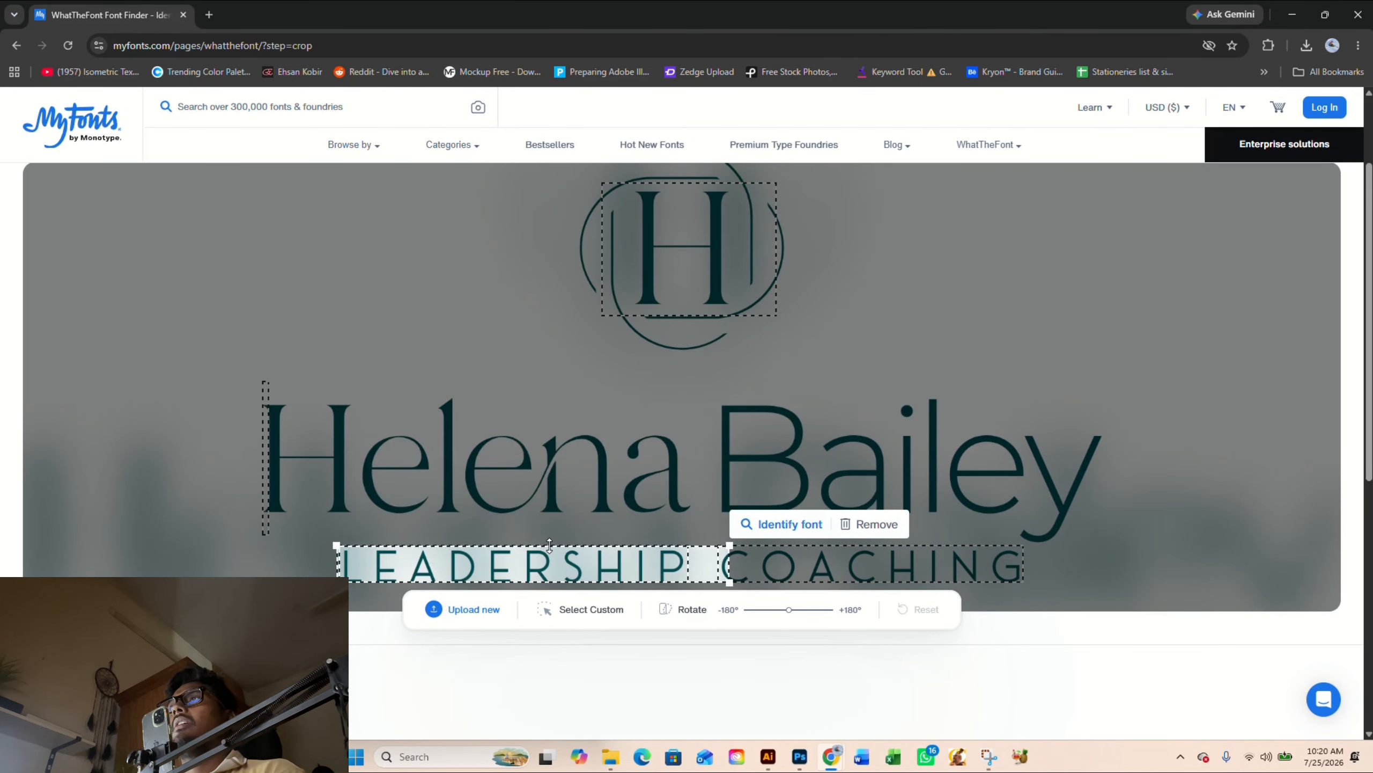
drag(729, 564, 1023, 566)
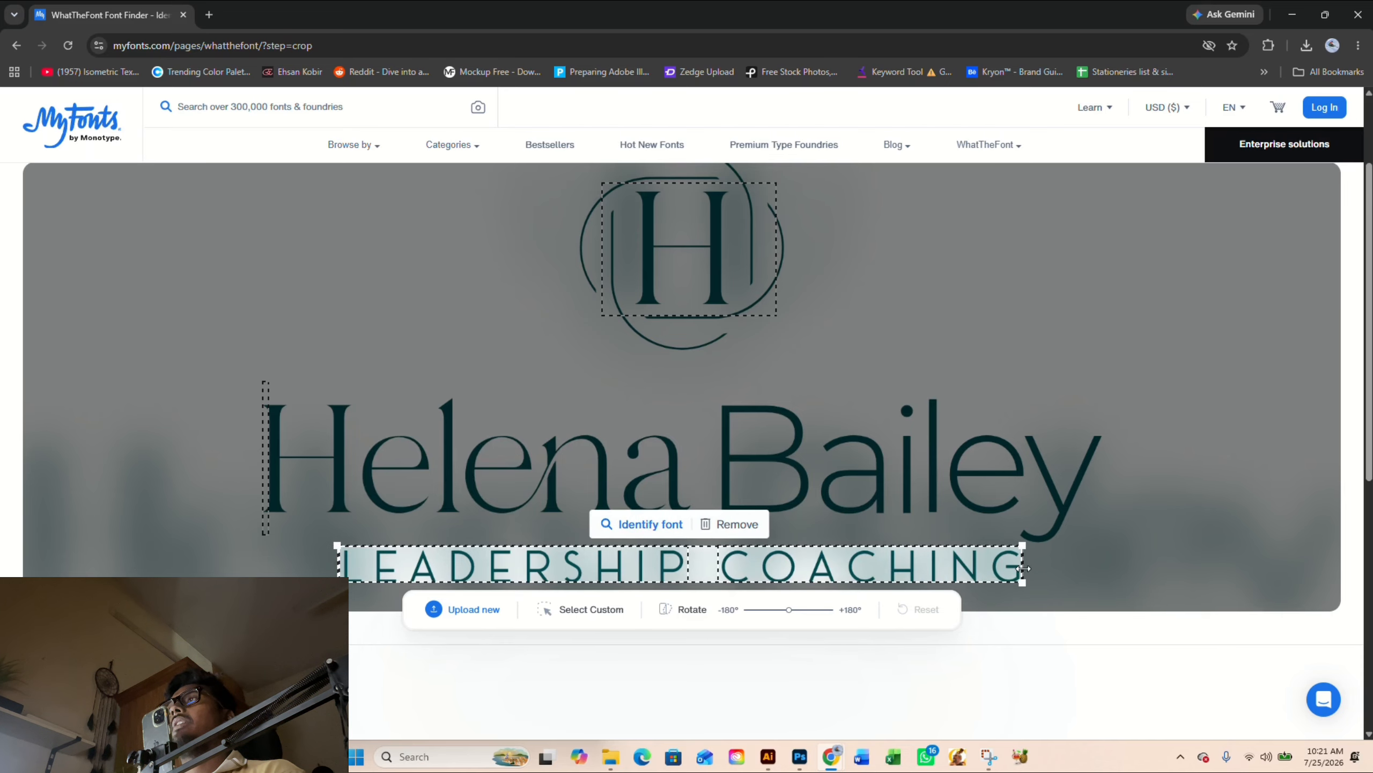
click(650, 524)
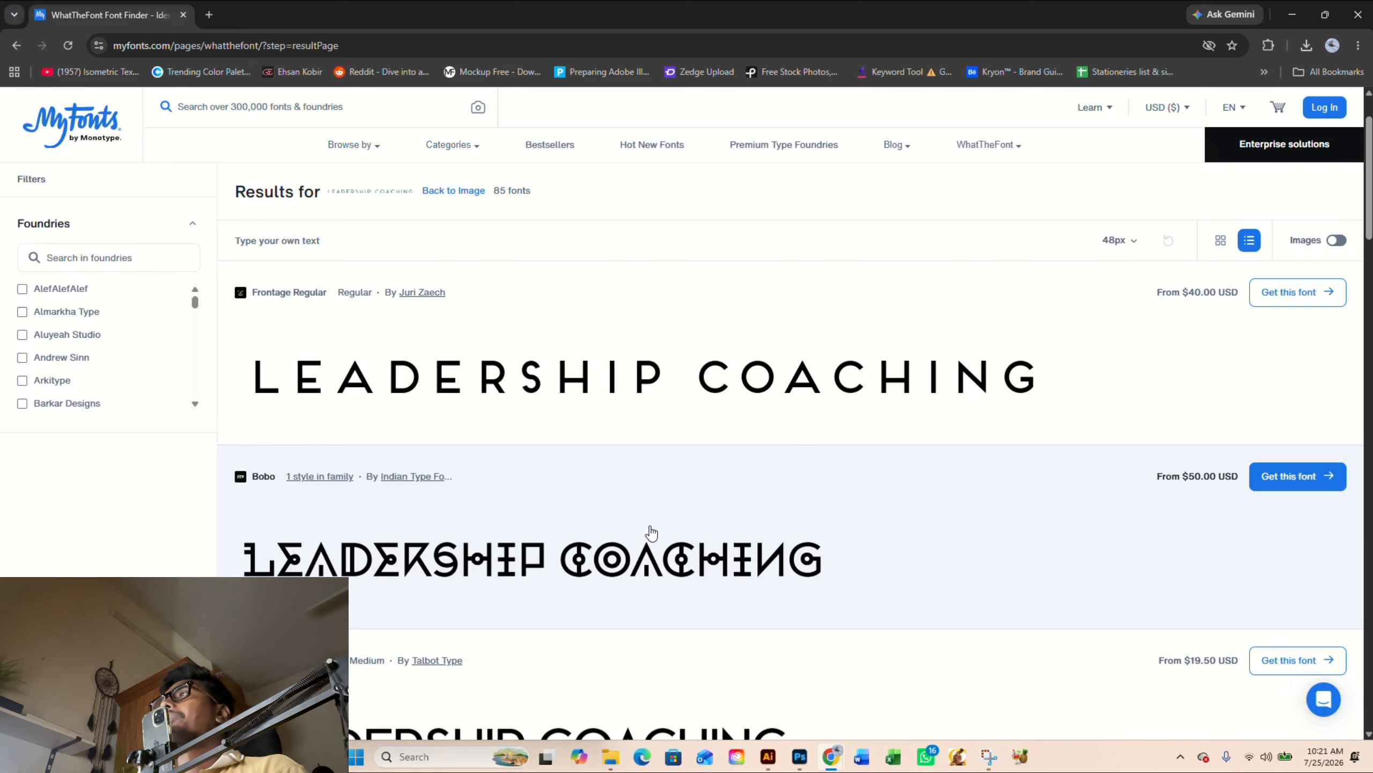
- Compare the suggested fonts for LEADERSHIP COACHING with the traced tagline lettering in Illustrator
scroll(651, 533, down, 3)
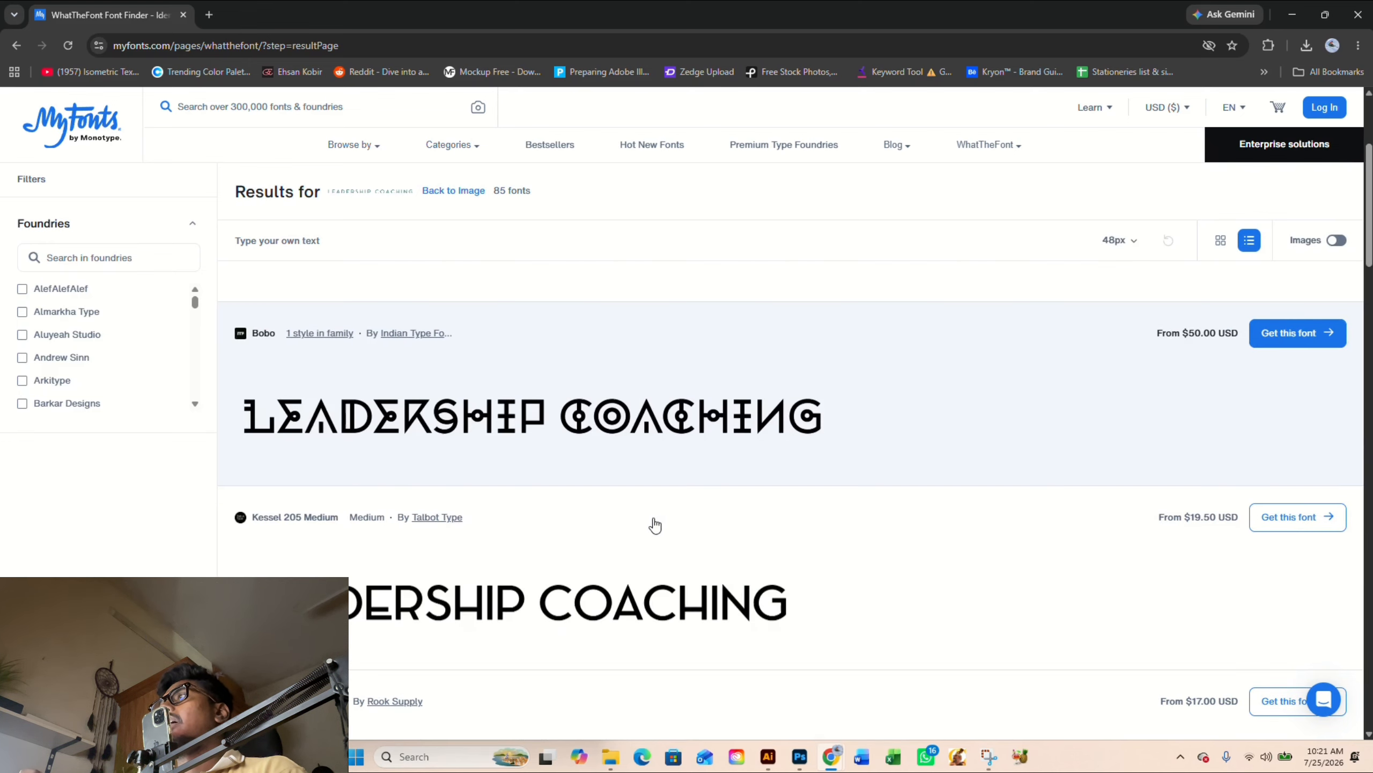
scroll(653, 526, up, 1)
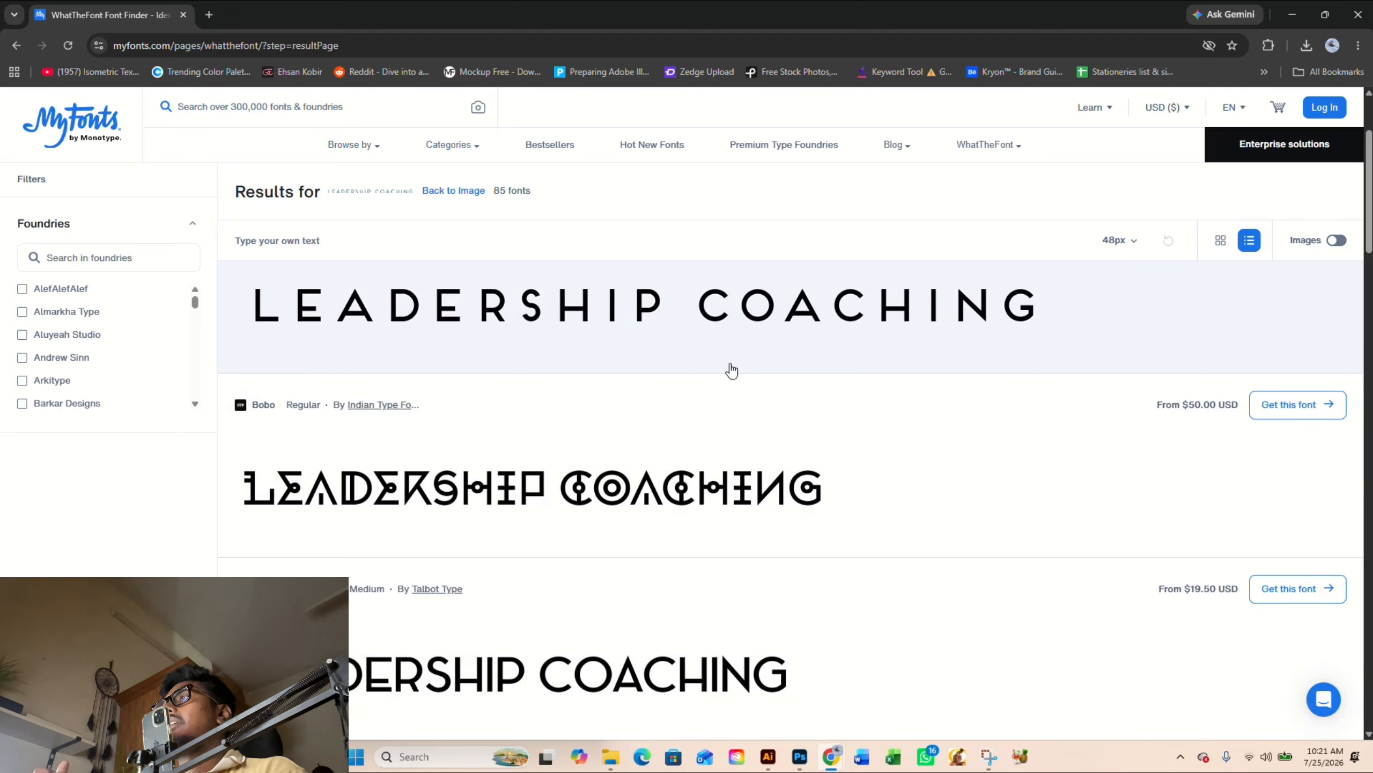
scroll(731, 371, down, 7)
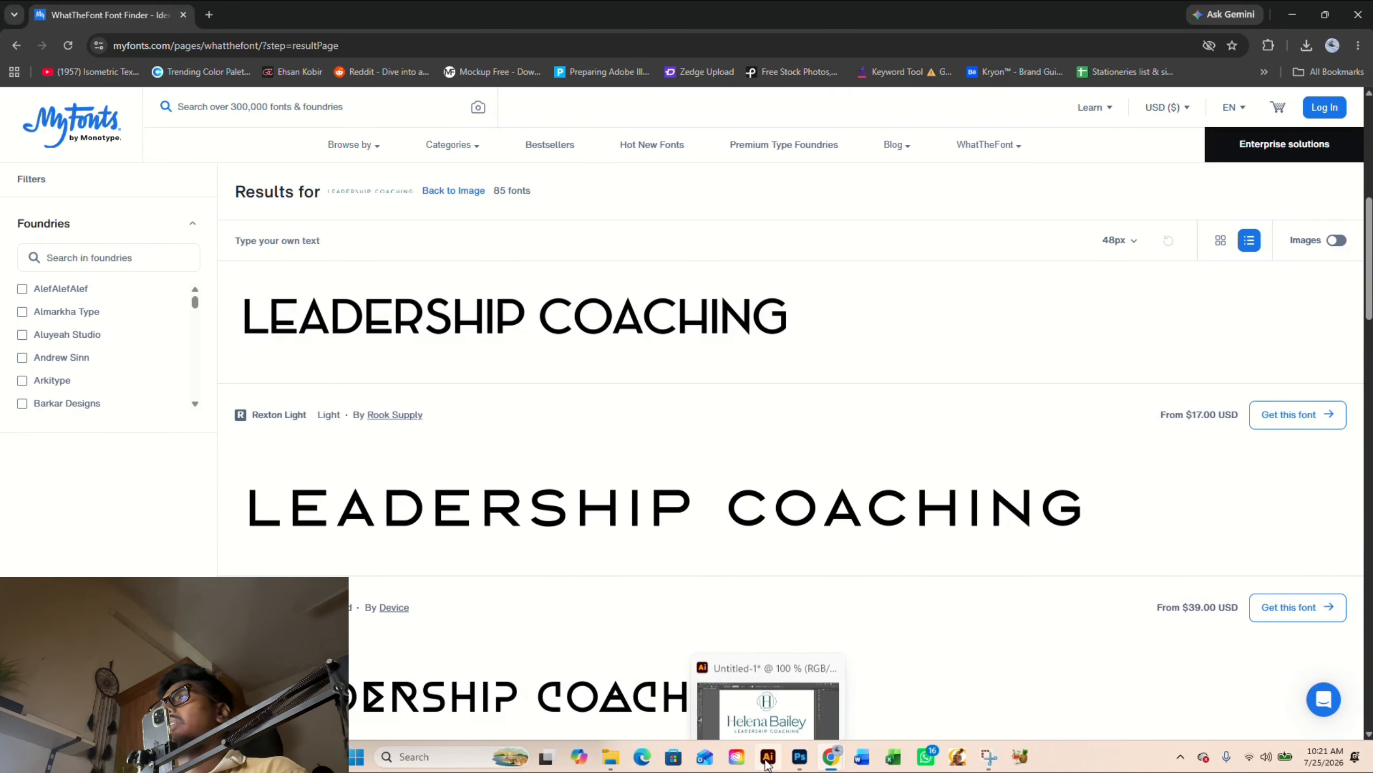
click(767, 764)
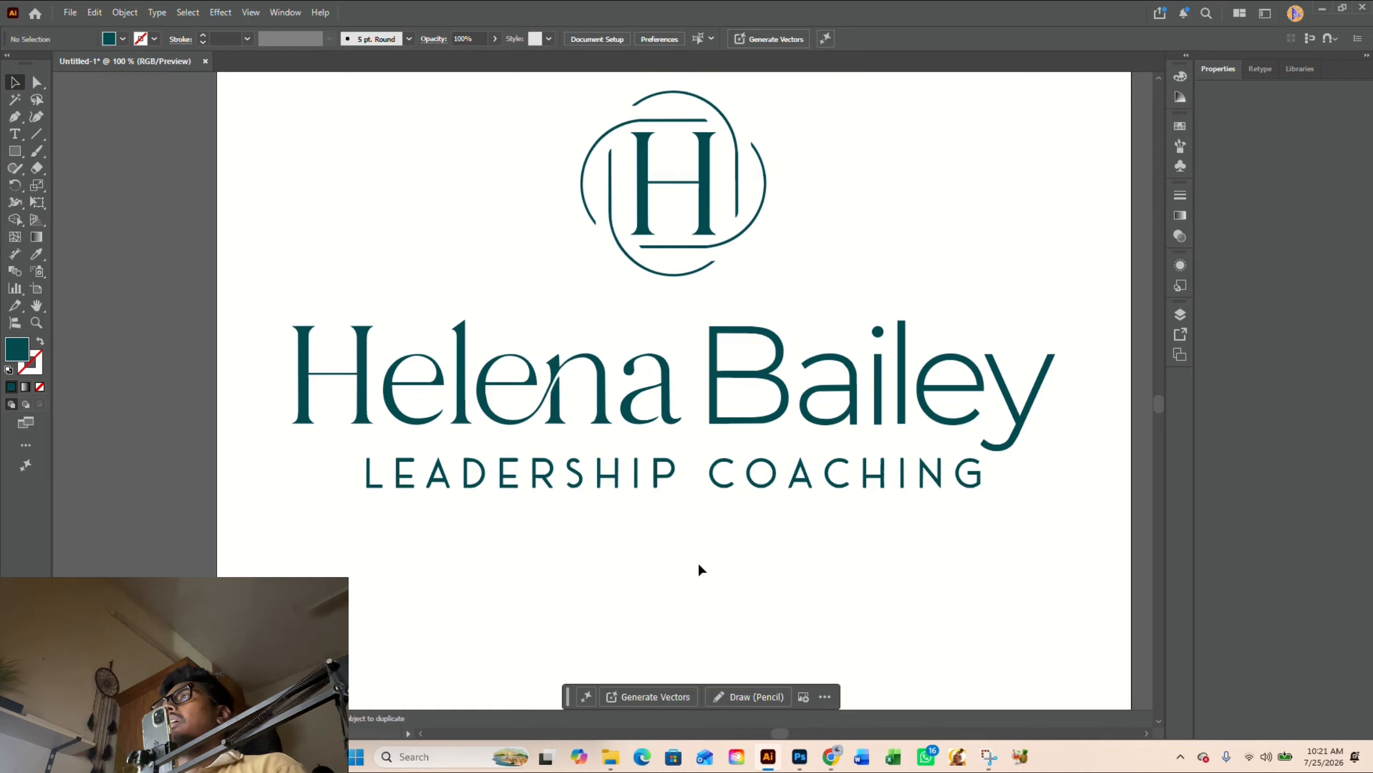
scroll(558, 523, up, 3)
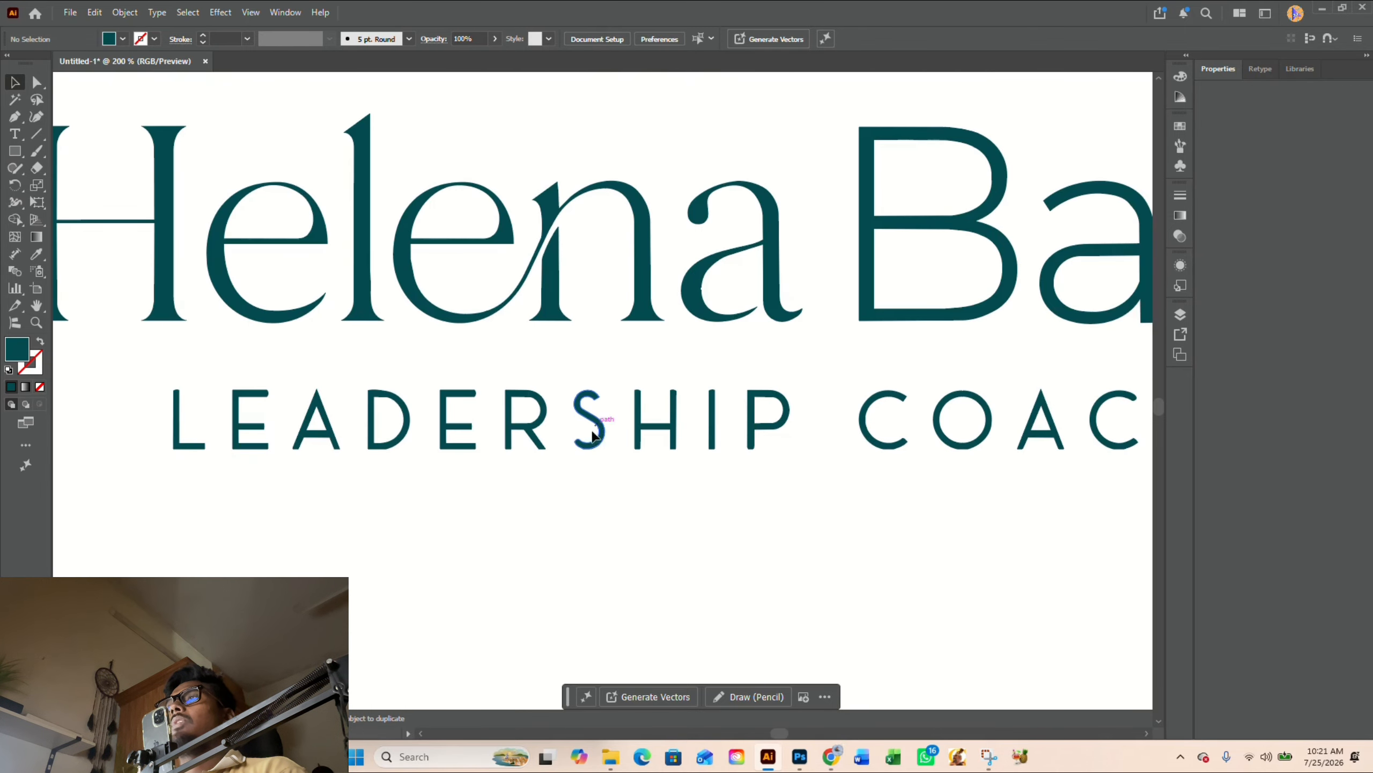
mouse_move(831, 756)
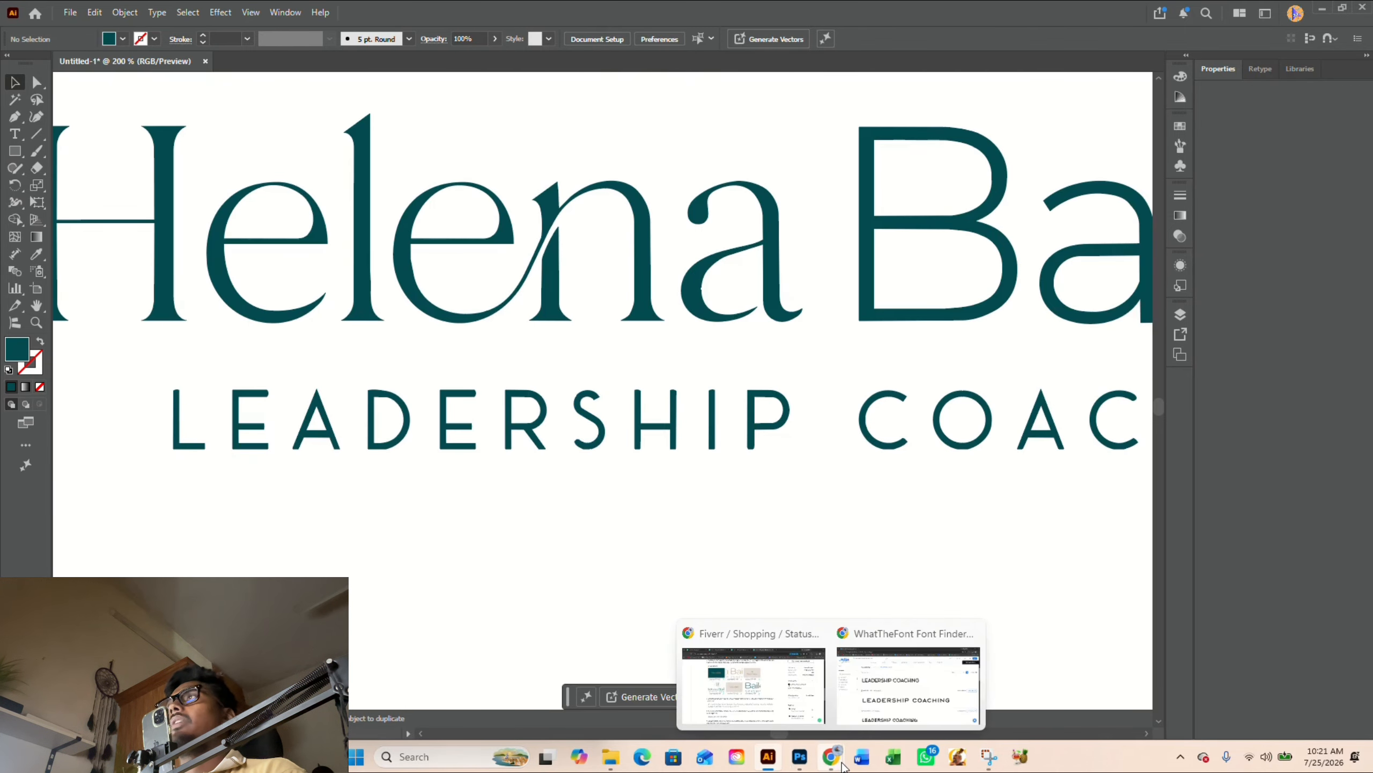
click(883, 703)
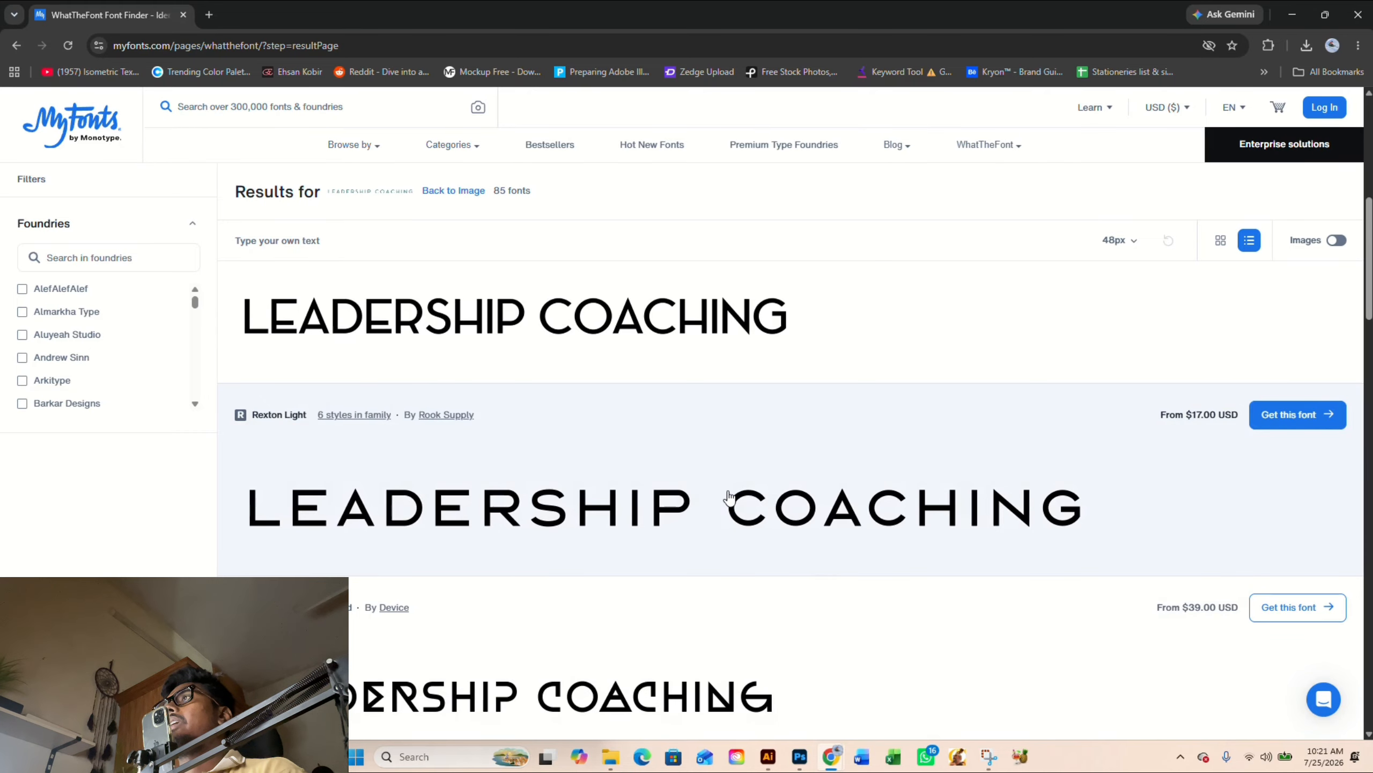
scroll(729, 497, up, 5)
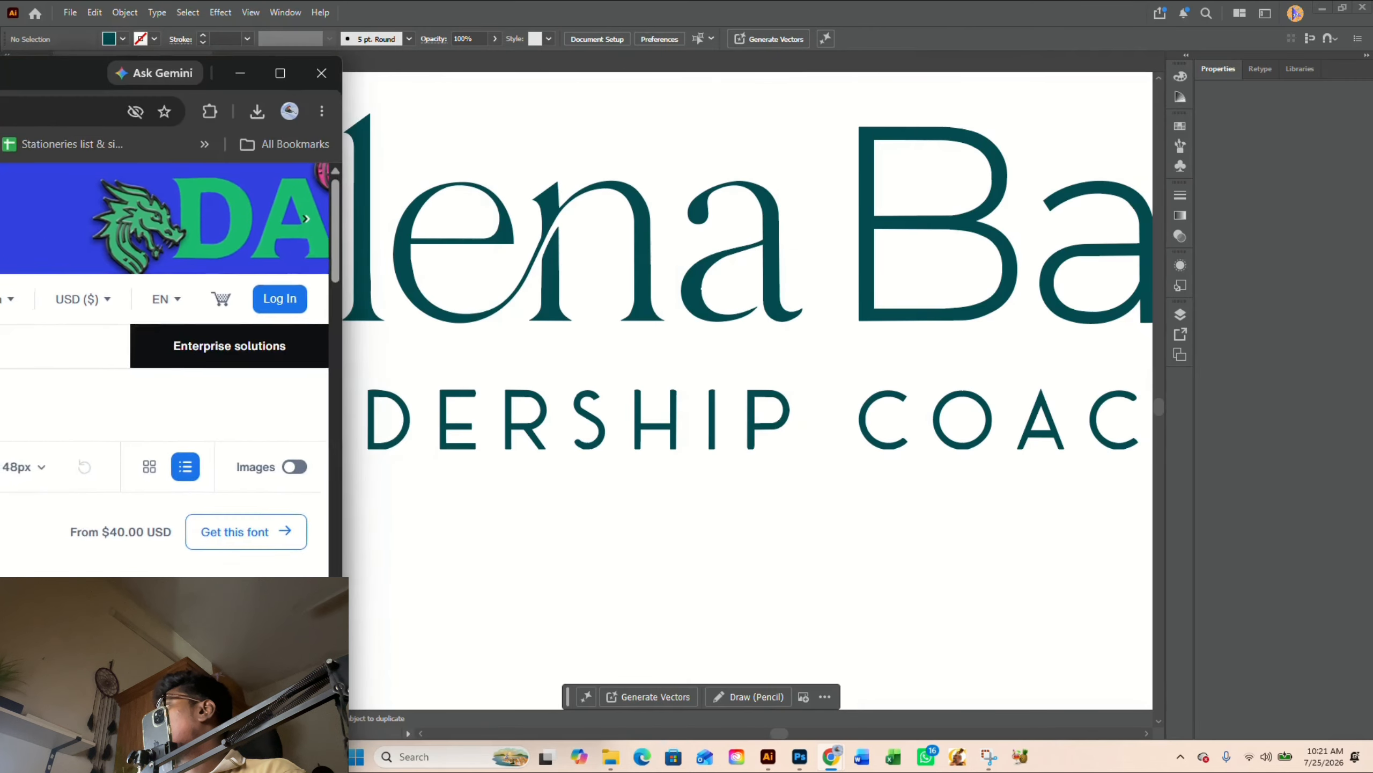
- Move the browser window off the Illustrator artwork and review the emblem, name and tagline
drag(0, 73, 0, 111)
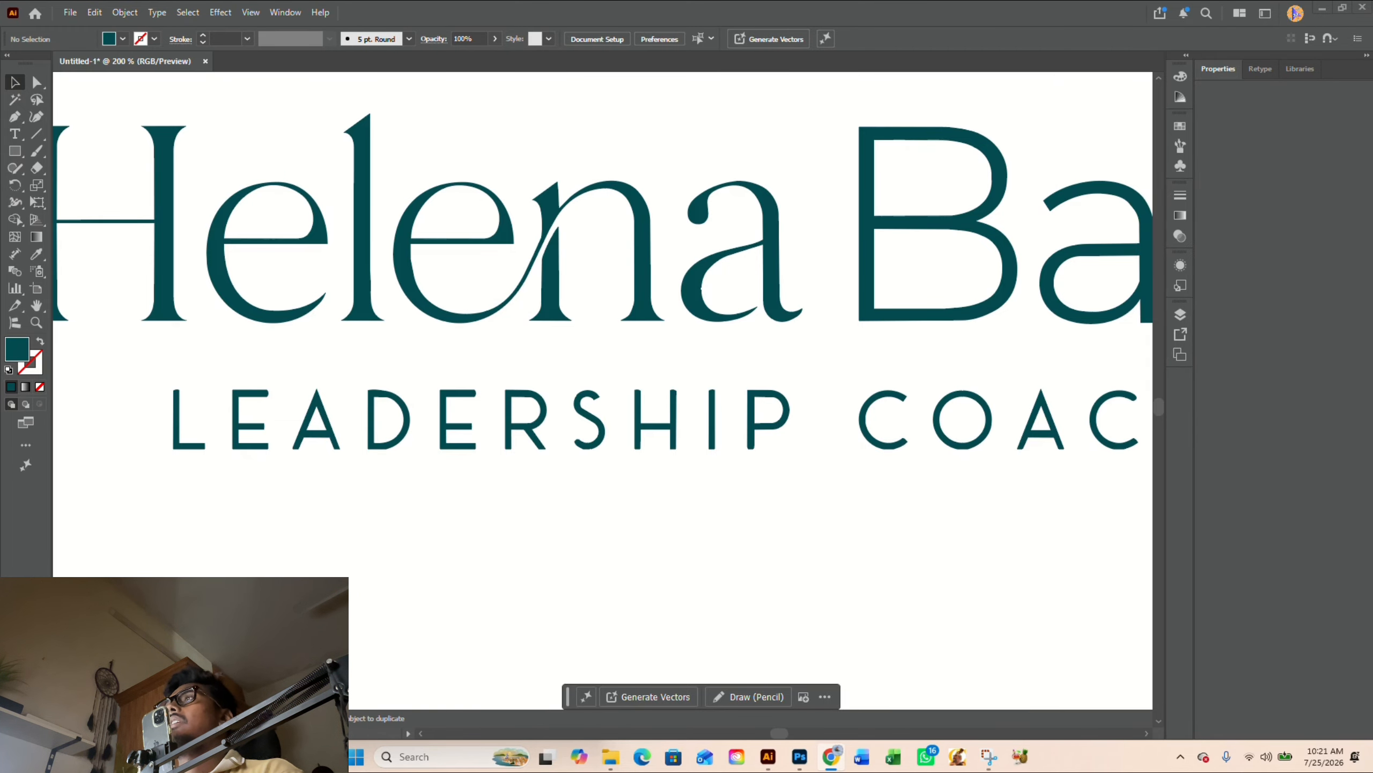
scroll(515, 584, down, 3)
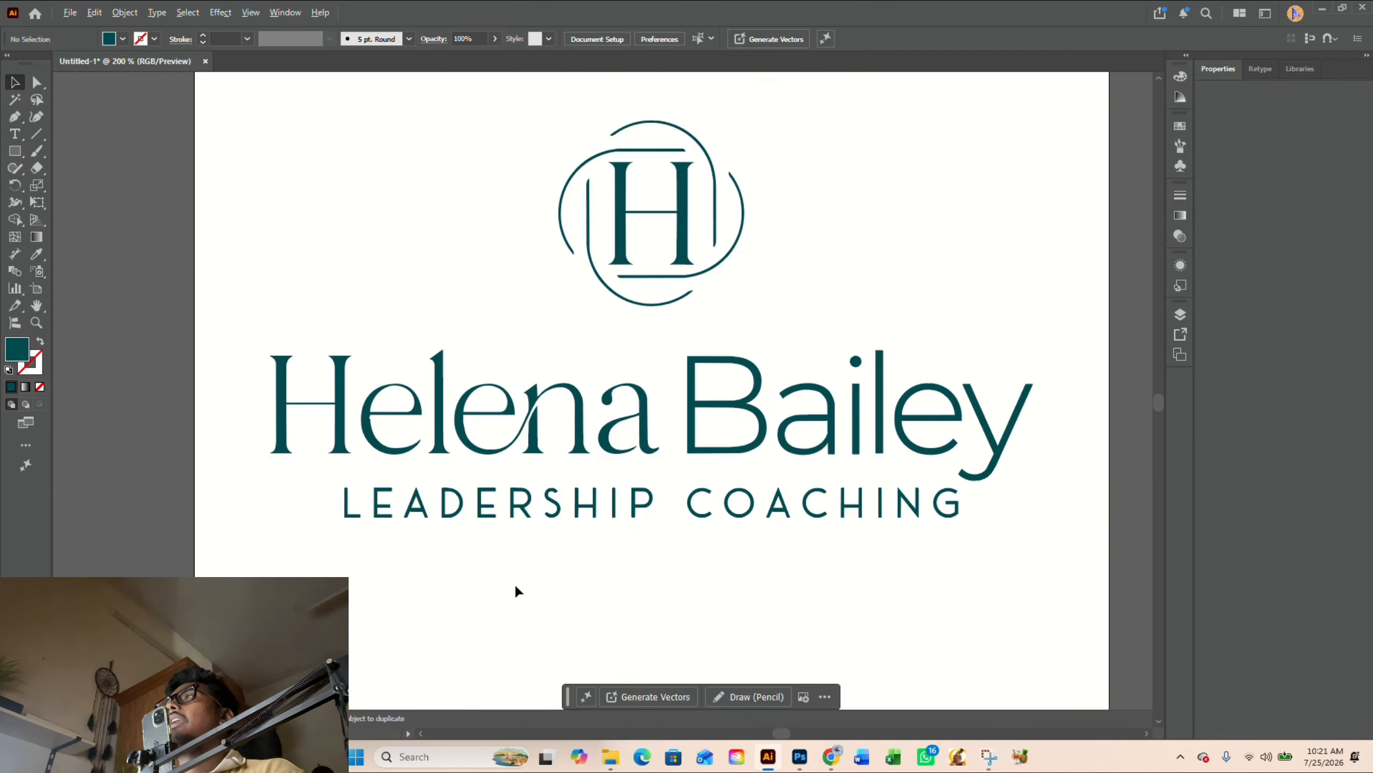
scroll(676, 593, up, 2)
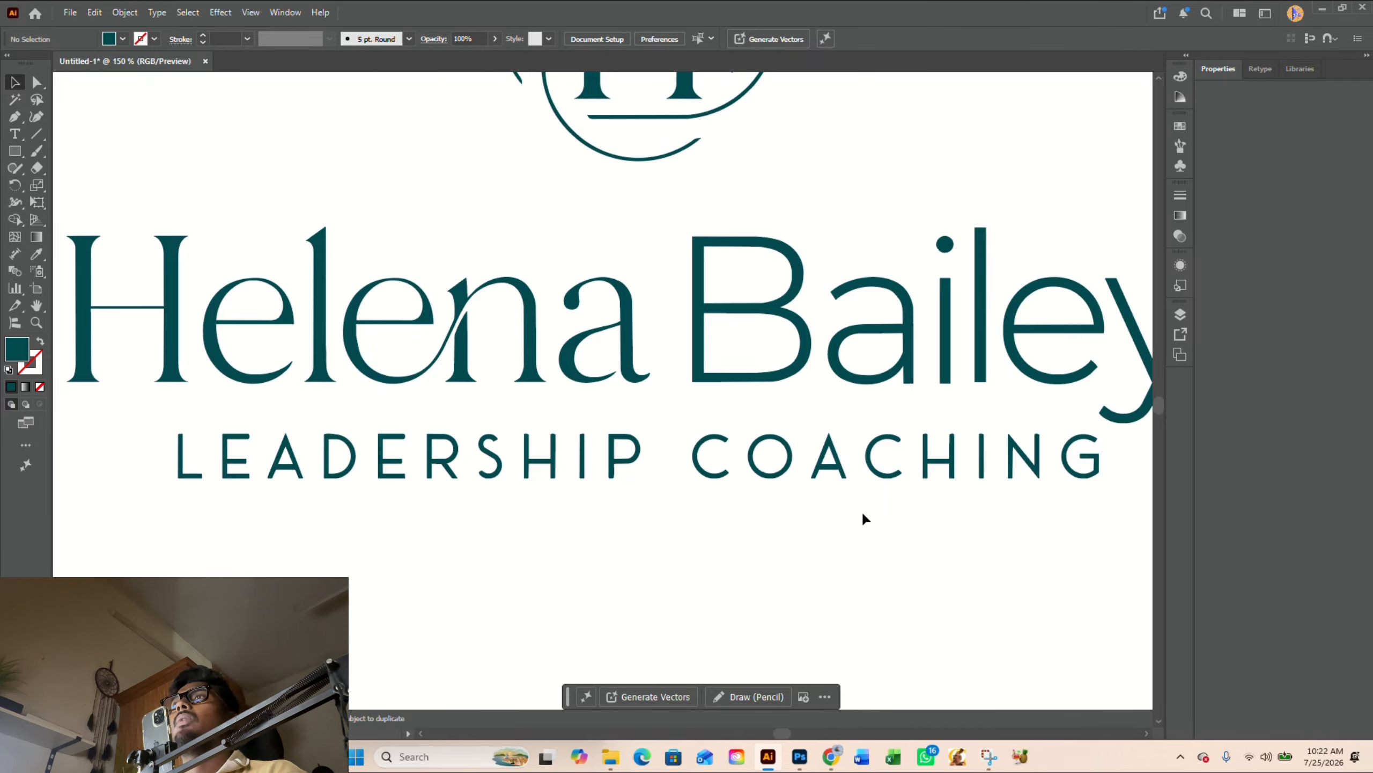
scroll(863, 513, right, 2)
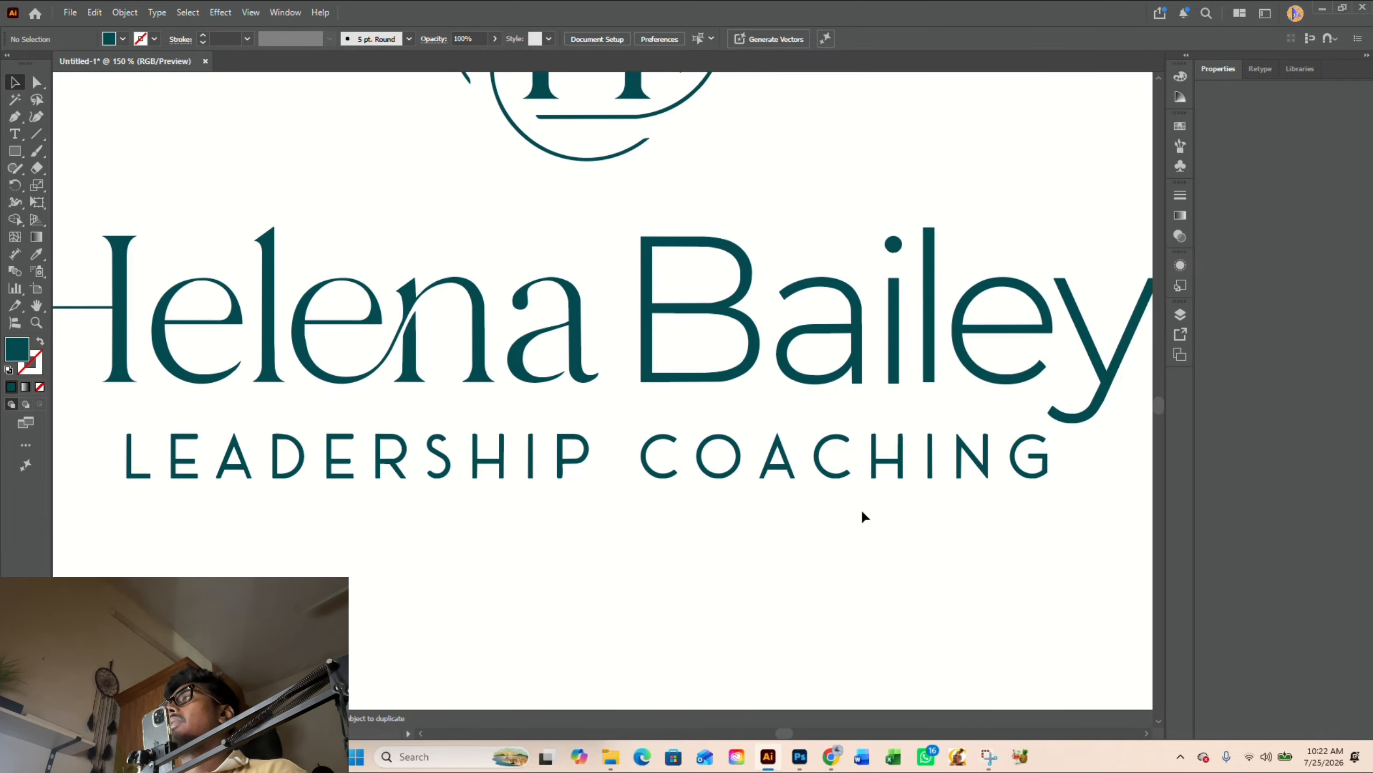
- Place a copy of the first E of LEADERSHIP about 50 px straight below the tagline
scroll(551, 522, left, 4)
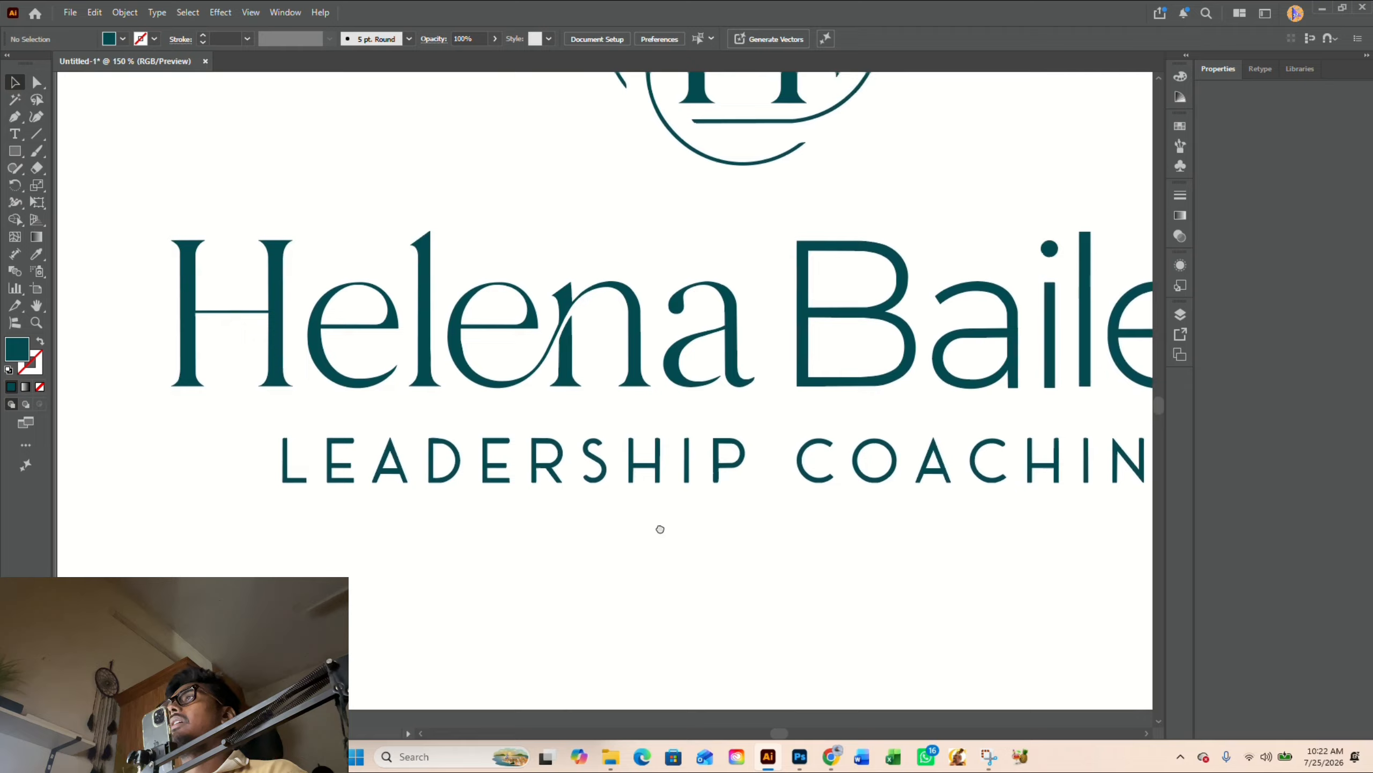
scroll(673, 530, up, 1)
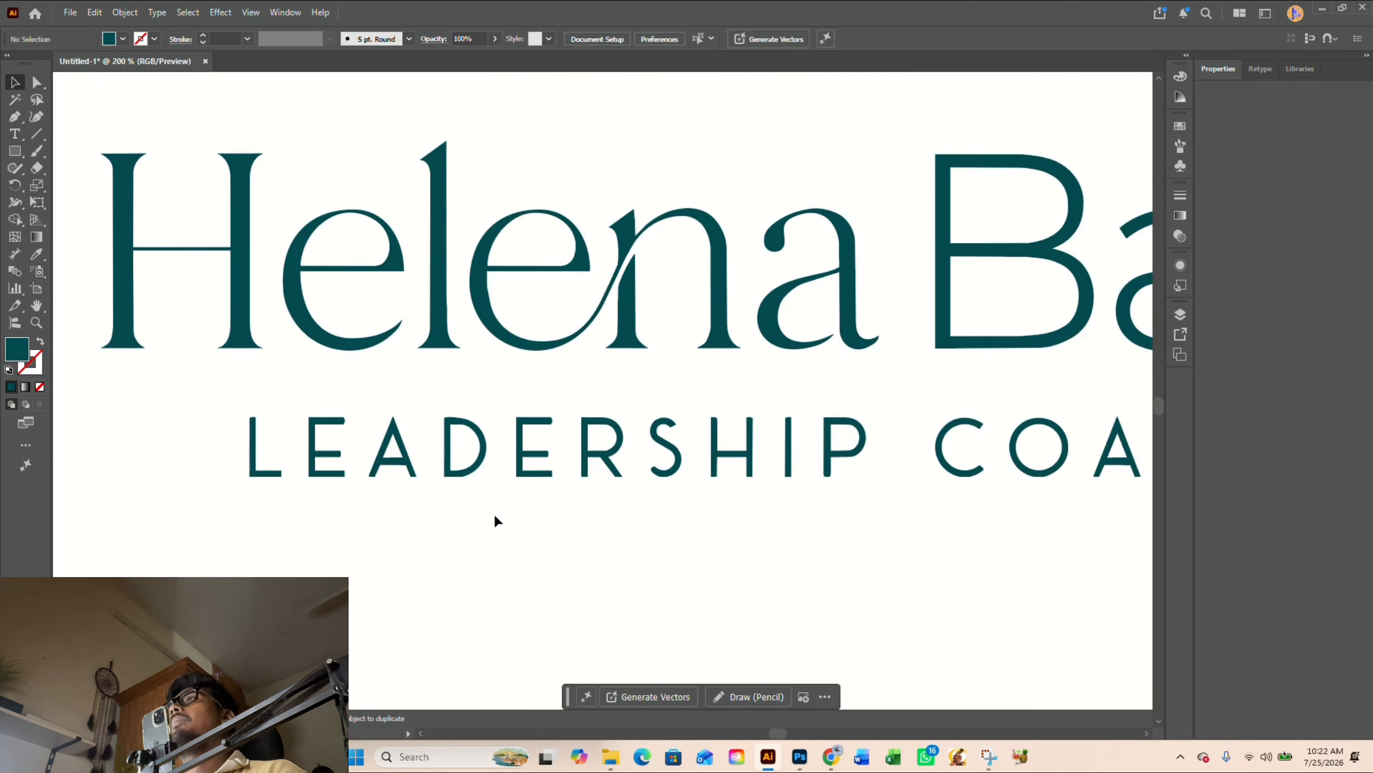
drag(626, 527, 659, 463)
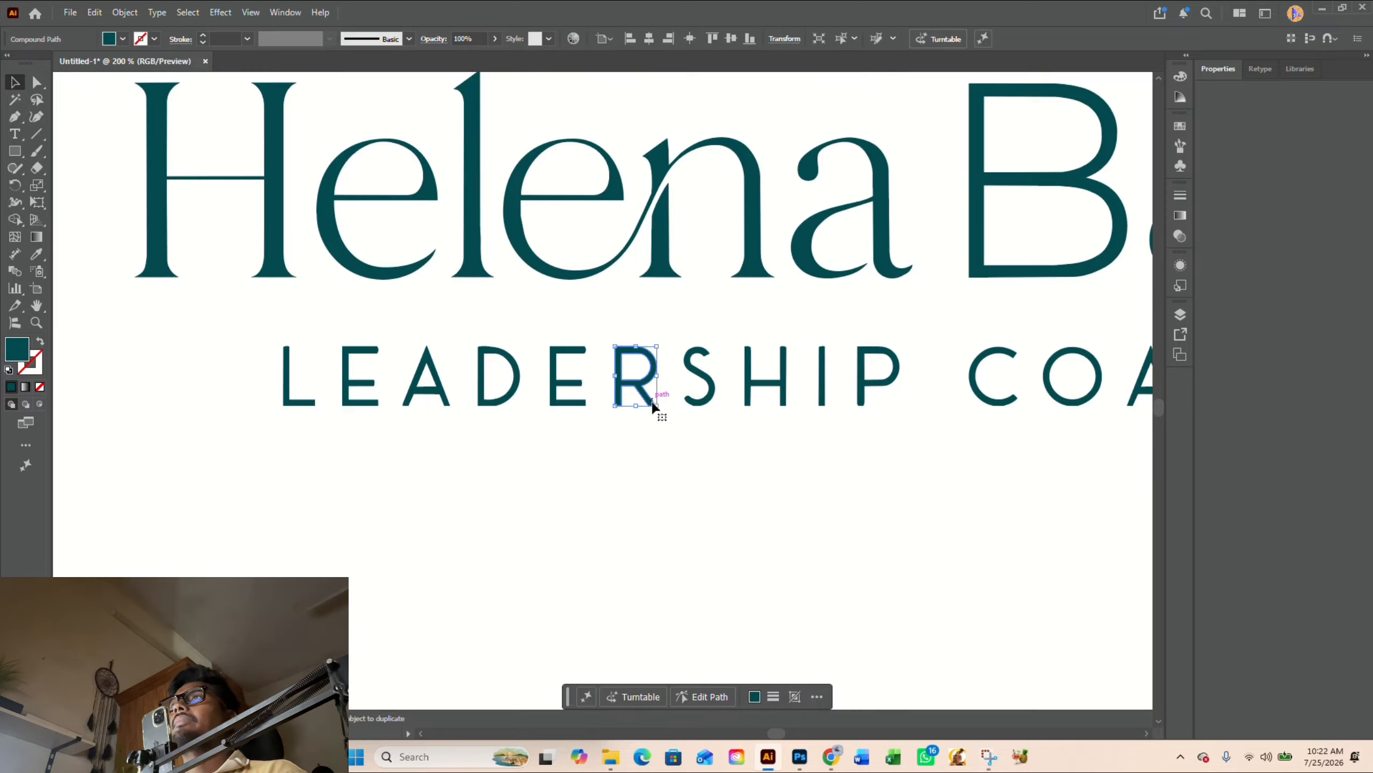
scroll(621, 493, down, 1)
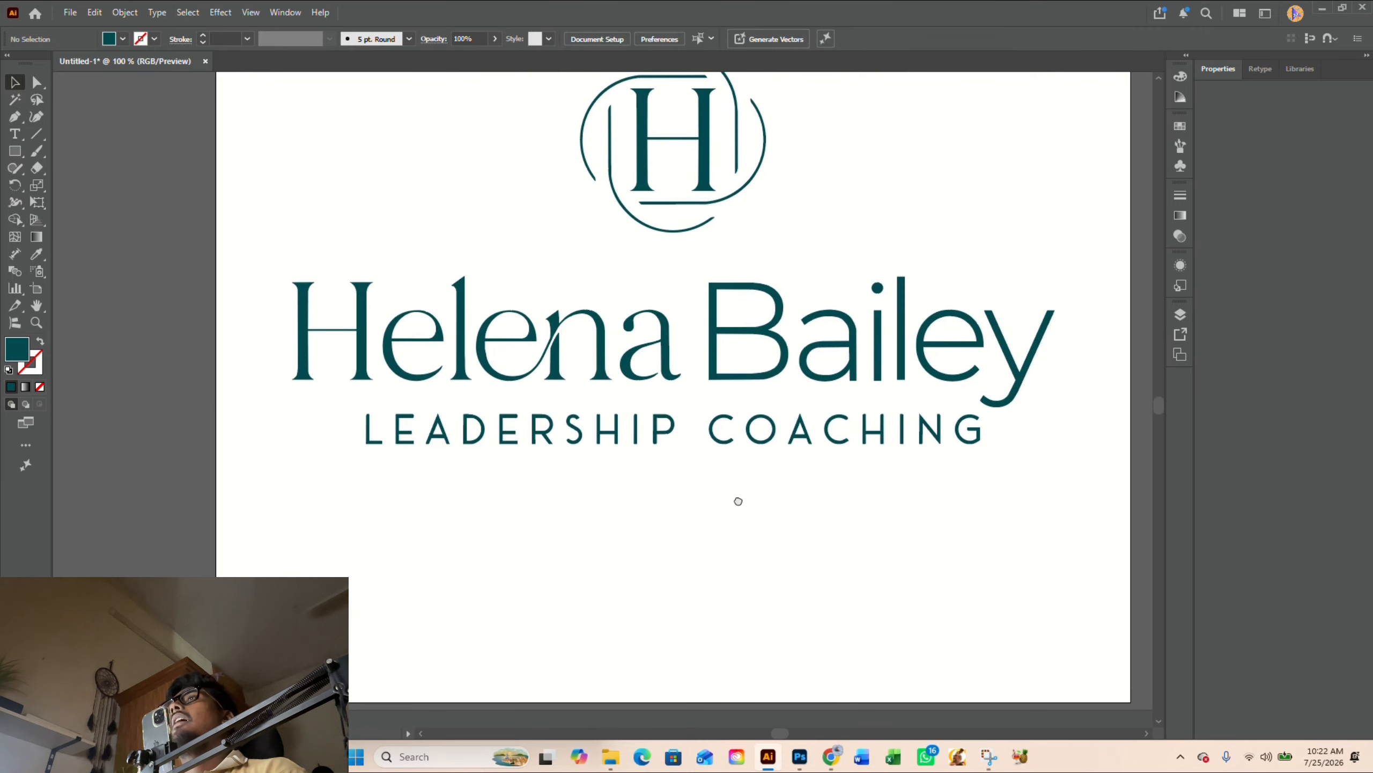
scroll(736, 498, up, 1)
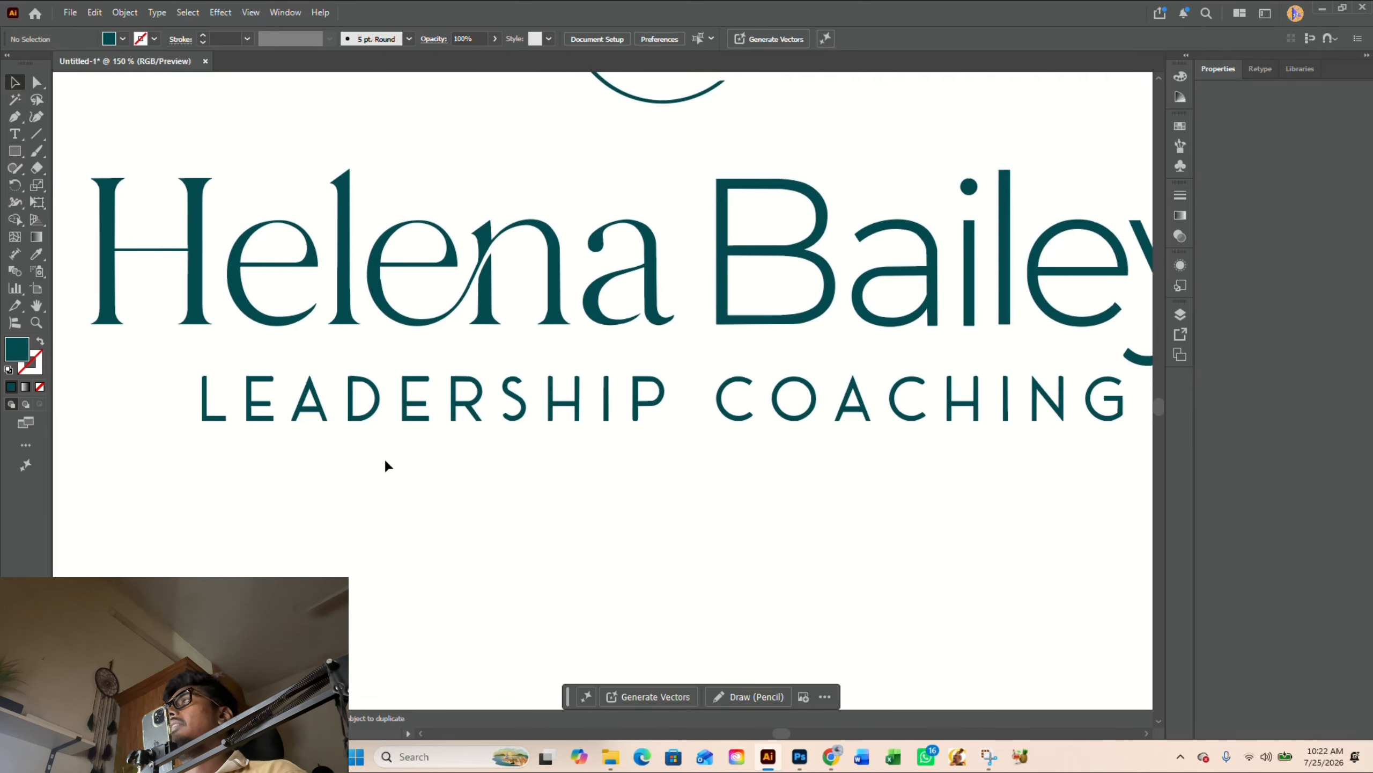
drag(264, 423, 265, 533)
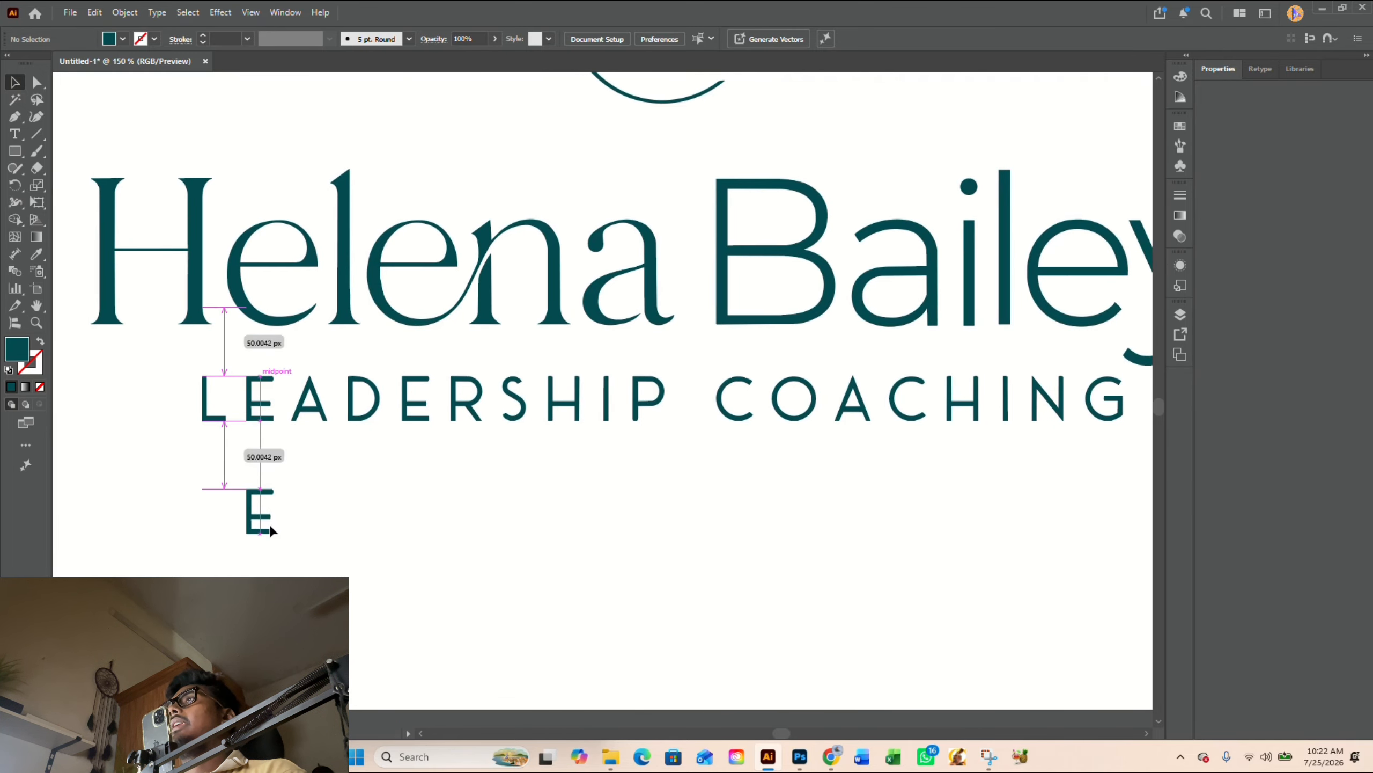
click(355, 513)
- Switch to Chrome, open the Frontage Regular font page from the WhatTheFont results and preview the sample text "x"
scroll(325, 478, up, 1)
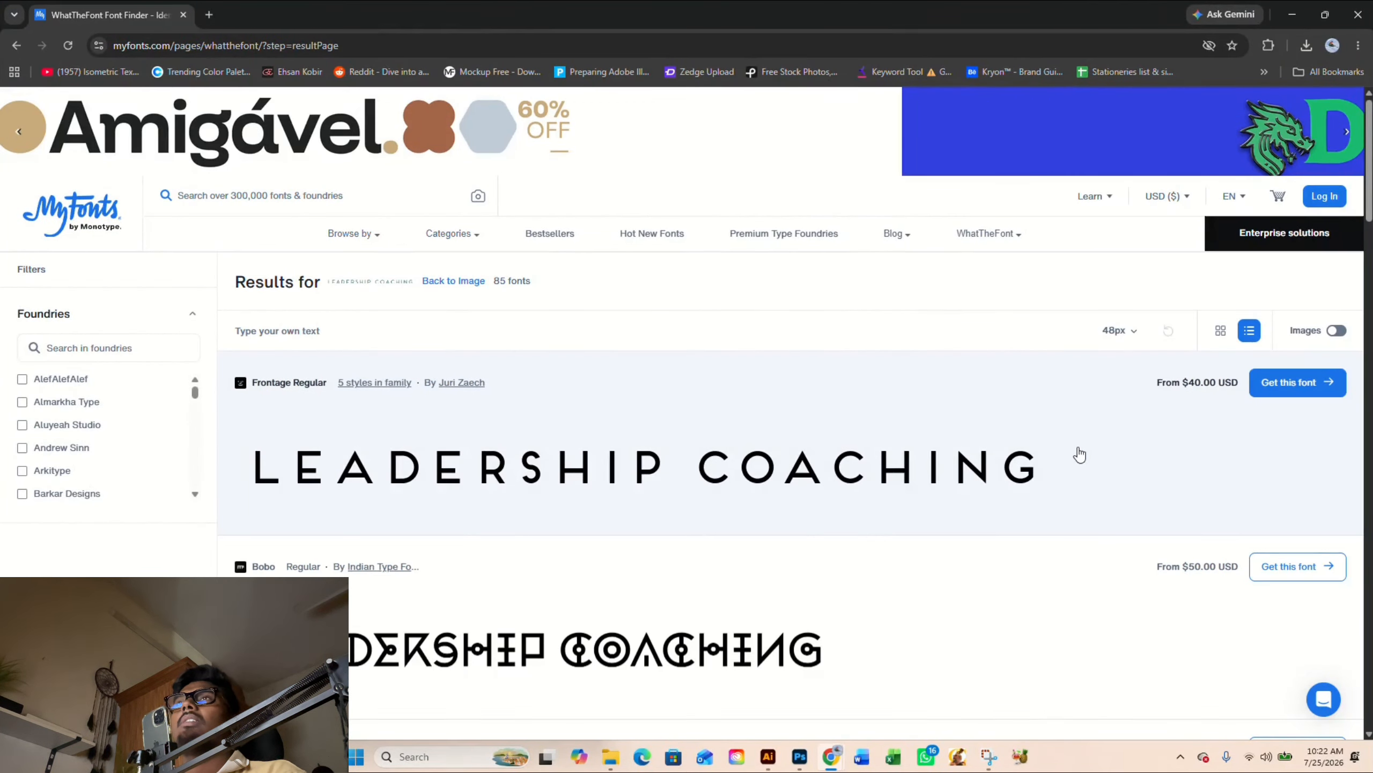
click(1038, 446)
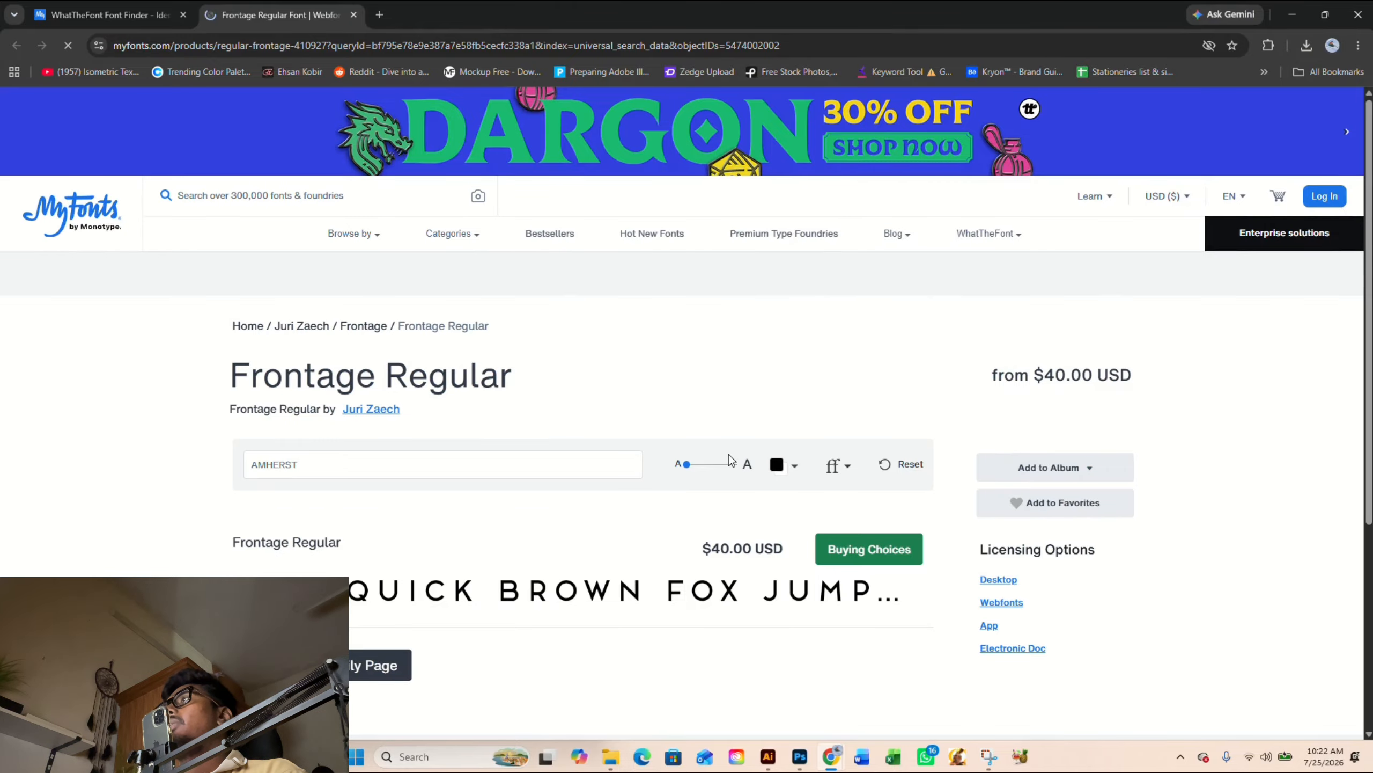
scroll(730, 452, down, 1)
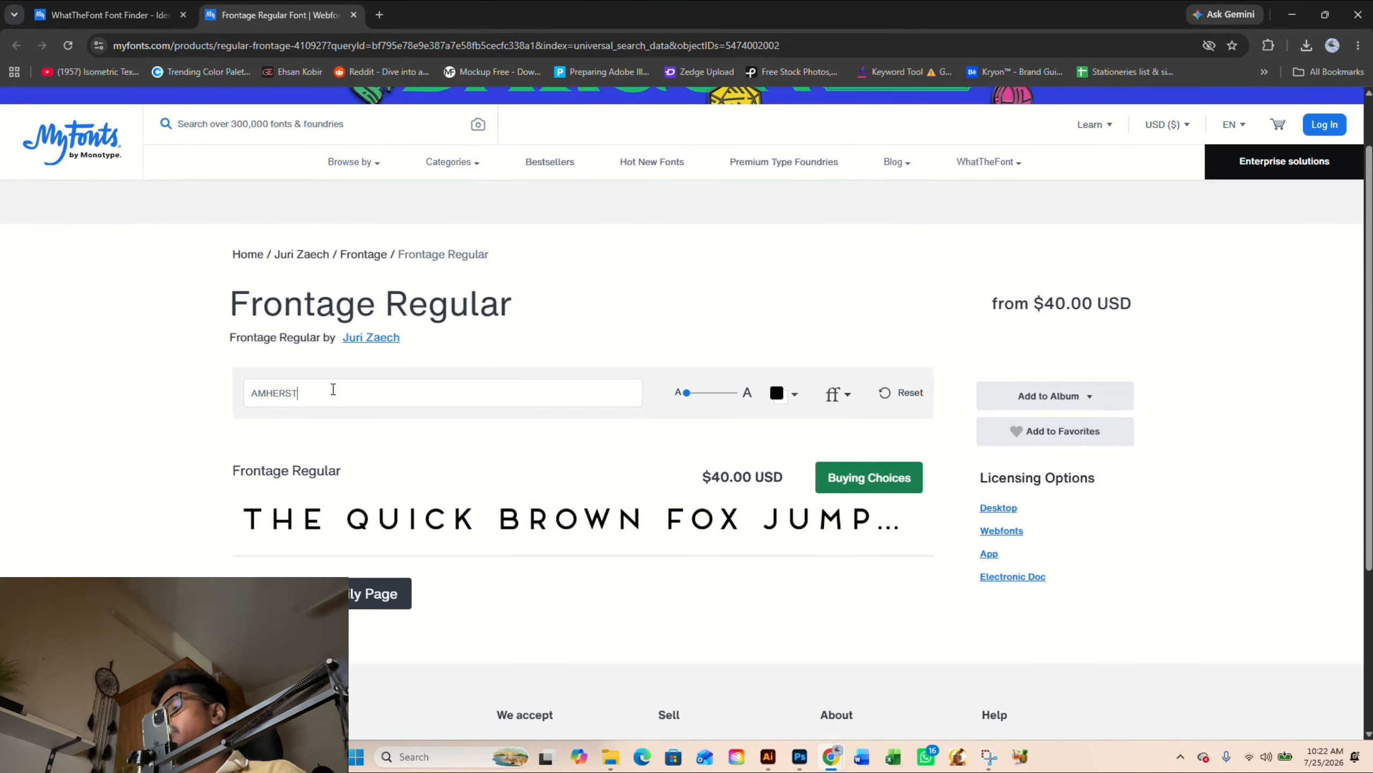
drag(335, 389, 236, 395)
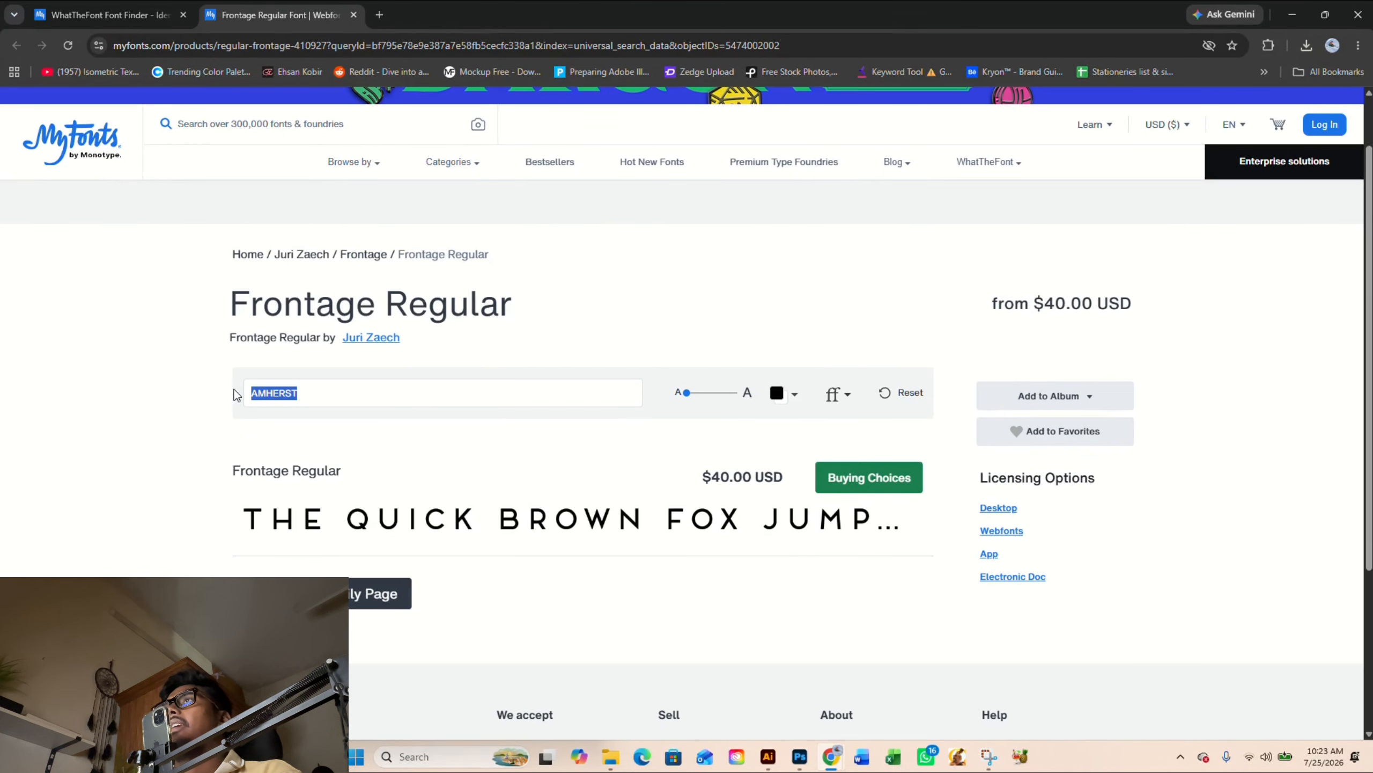
text(x)
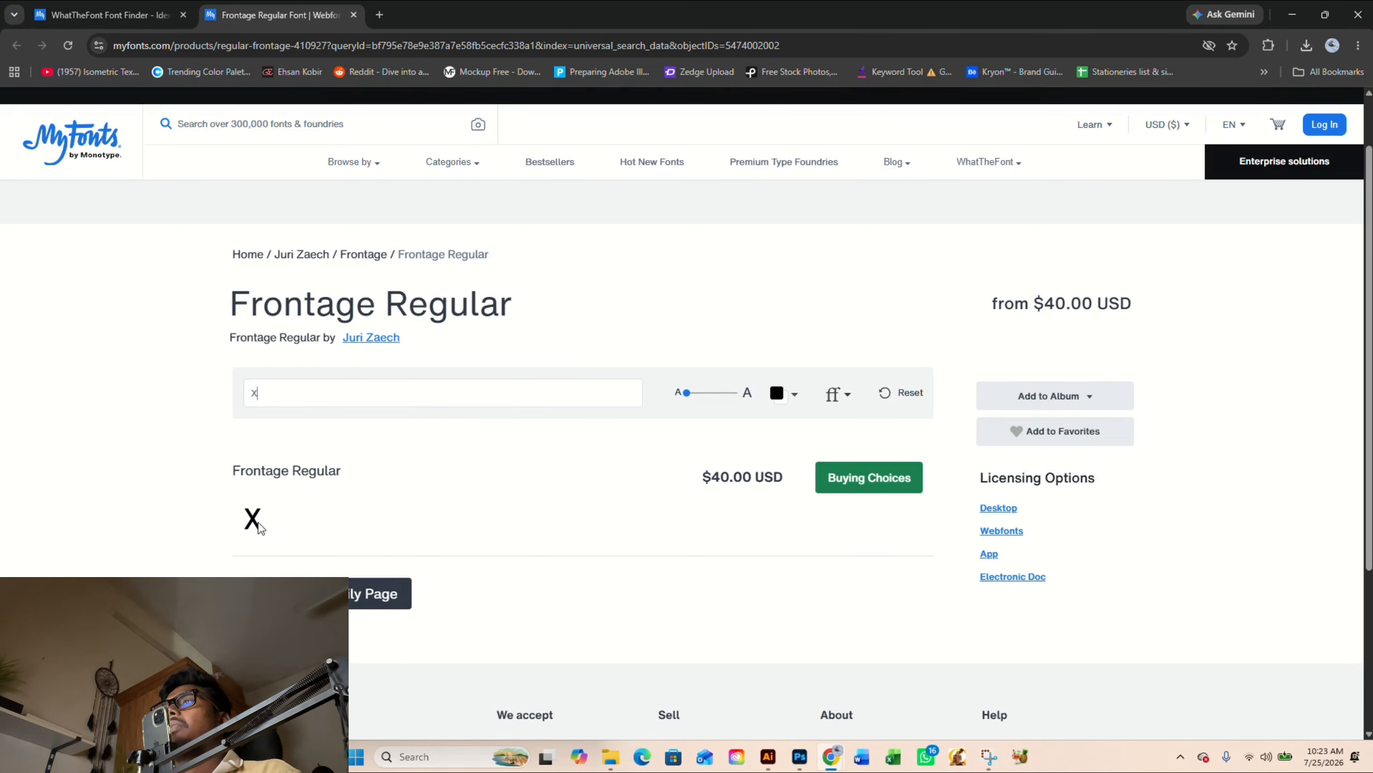
- Switch to Illustrator and place a copy of the I from LEADERSHIP, rotated to a diagonal, beside the duplicated E
click(770, 758)
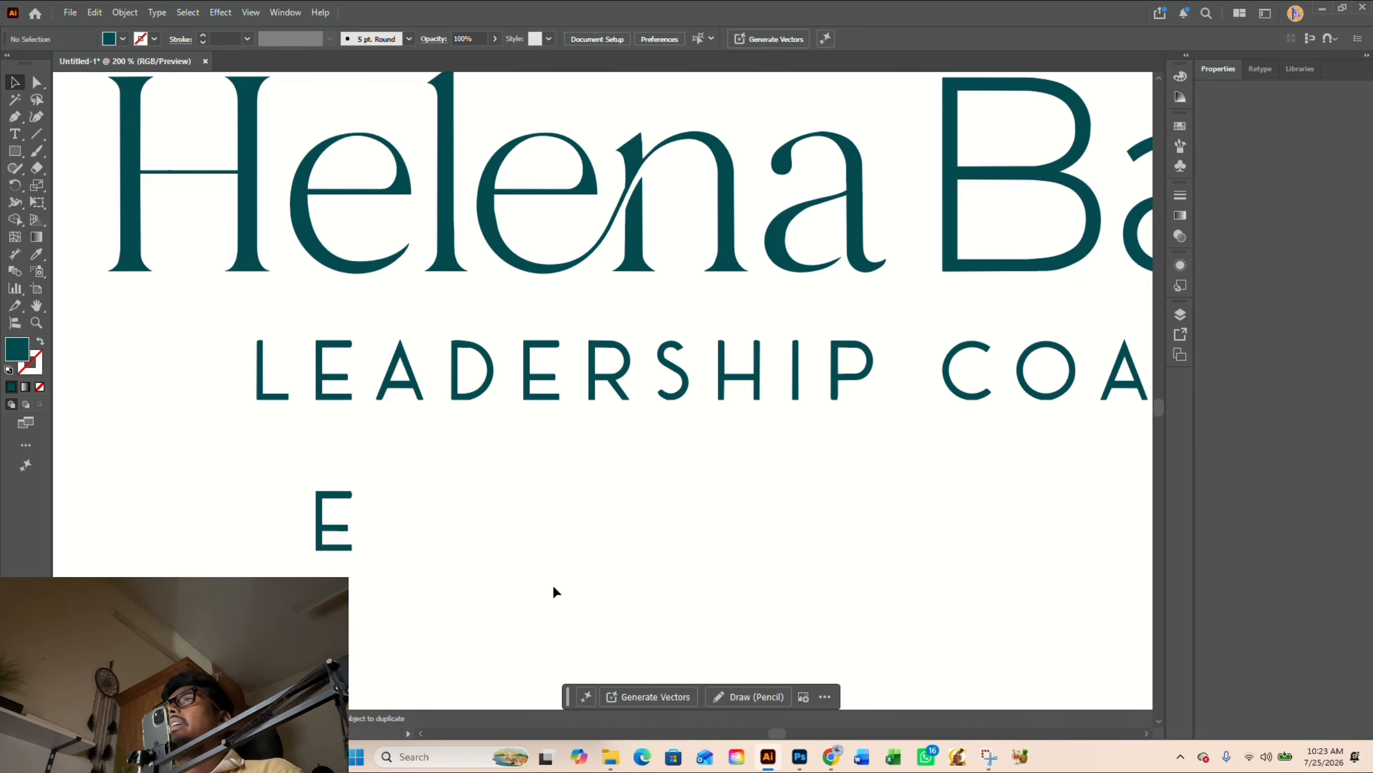
drag(443, 544, 548, 520)
scroll(515, 467, up, 1)
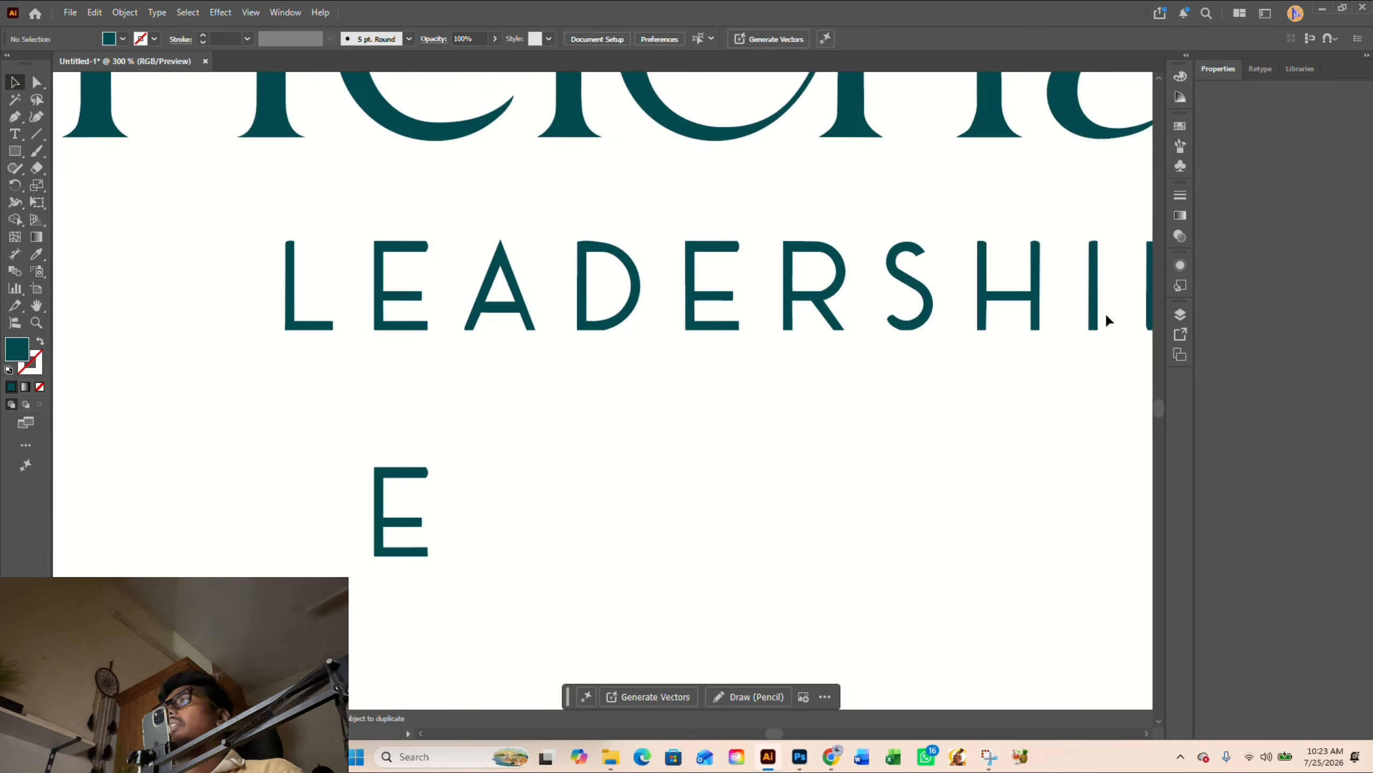
drag(1094, 316, 463, 544)
drag(465, 460, 491, 500)
- Reflect a copy of the diagonal stroke across the vertical axis to form an X
right_click(491, 497)
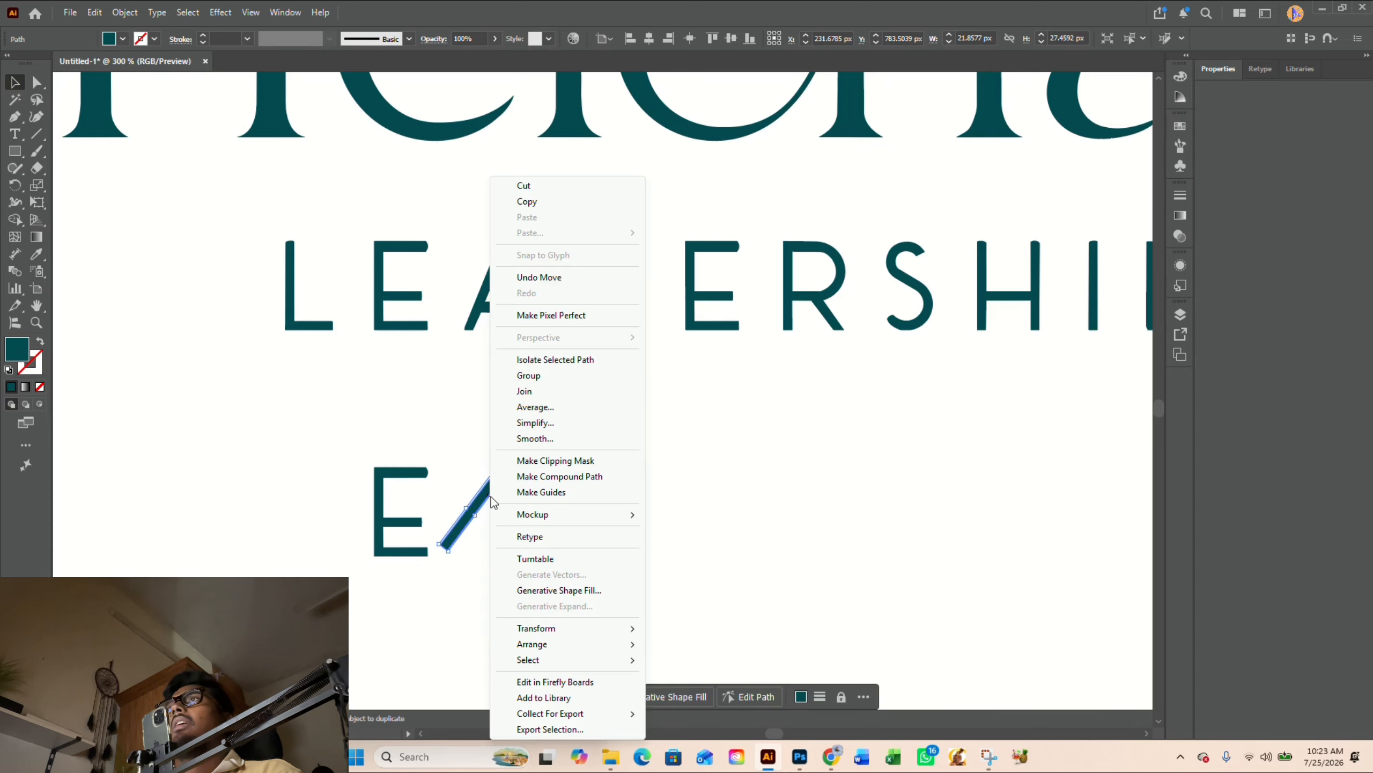
mouse_move(556, 633)
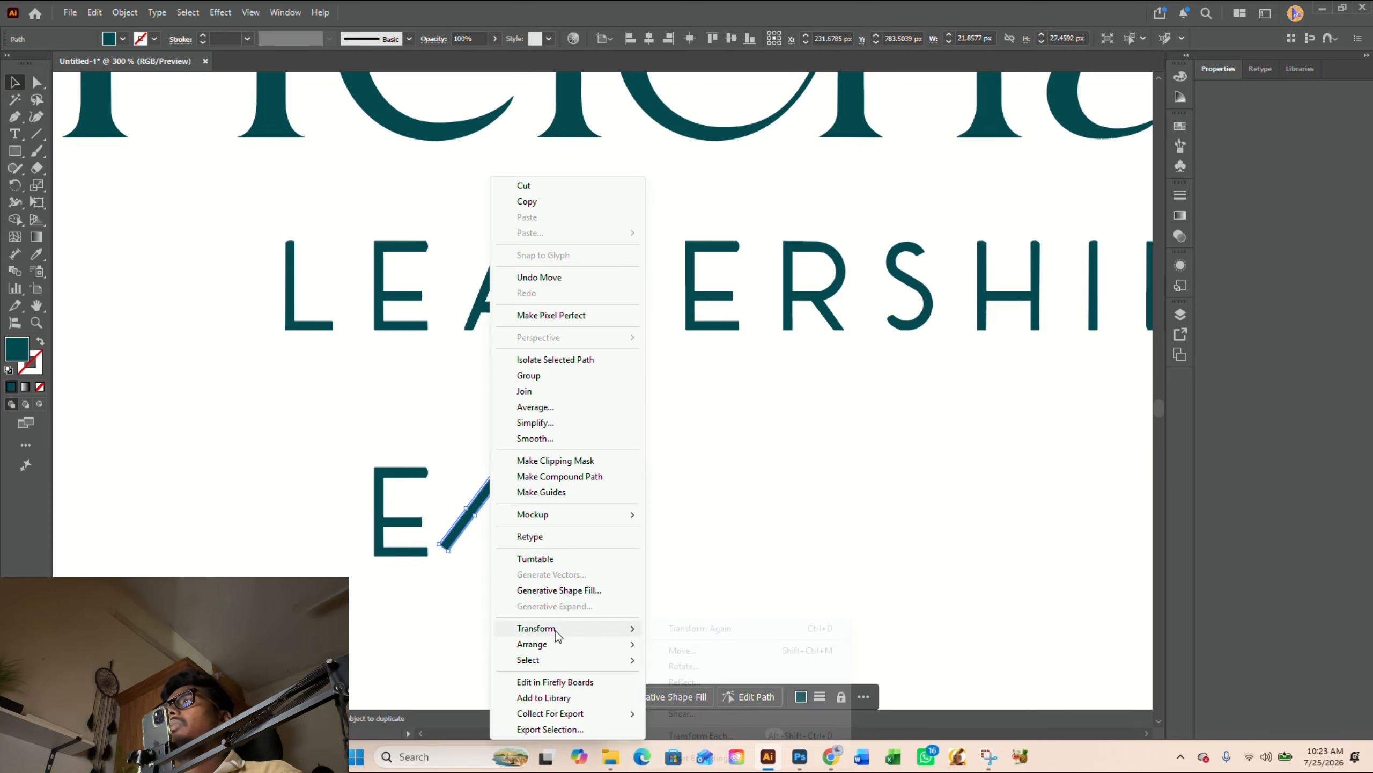
click(733, 682)
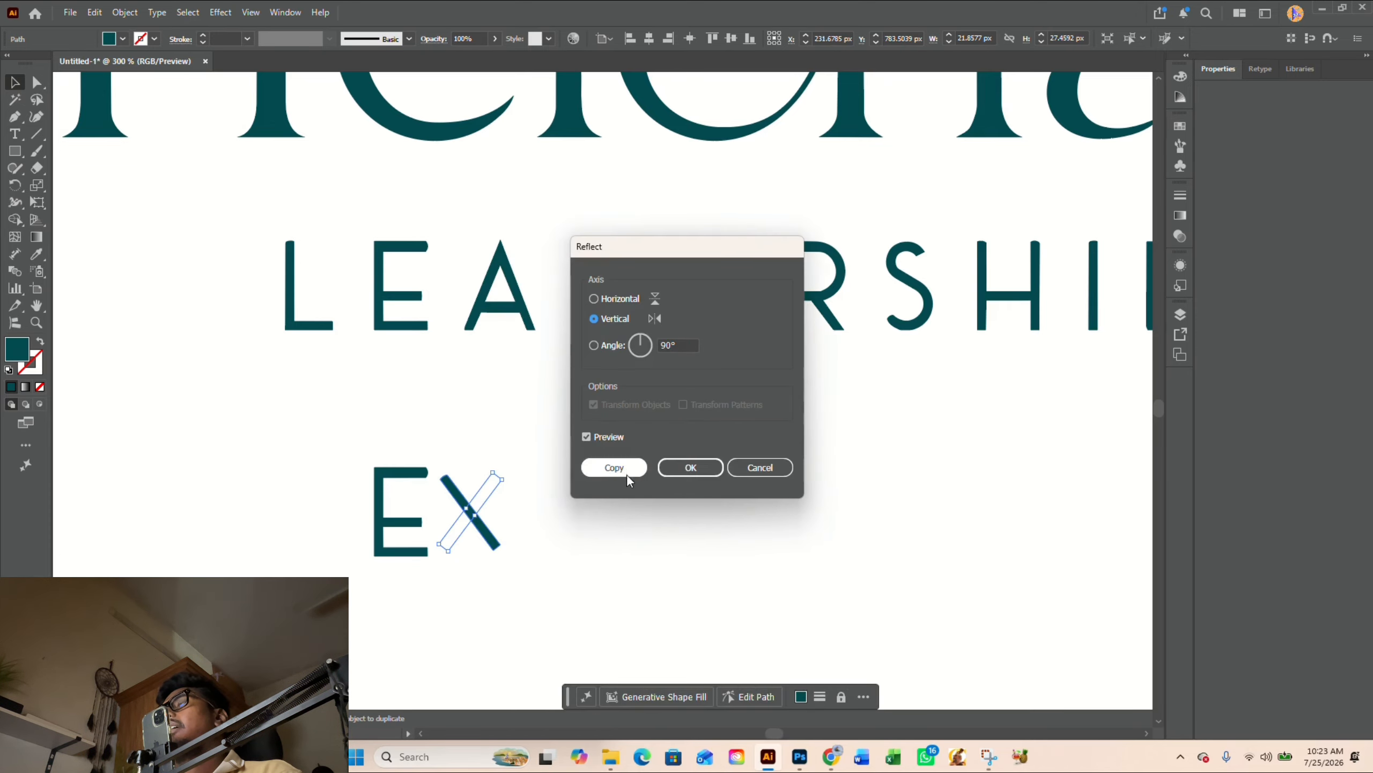
click(627, 470)
click(637, 540)
- Raise and enlarge both X strokes together so the letter spans the height of the duplicated E
scroll(468, 530, up, 2)
click(449, 466)
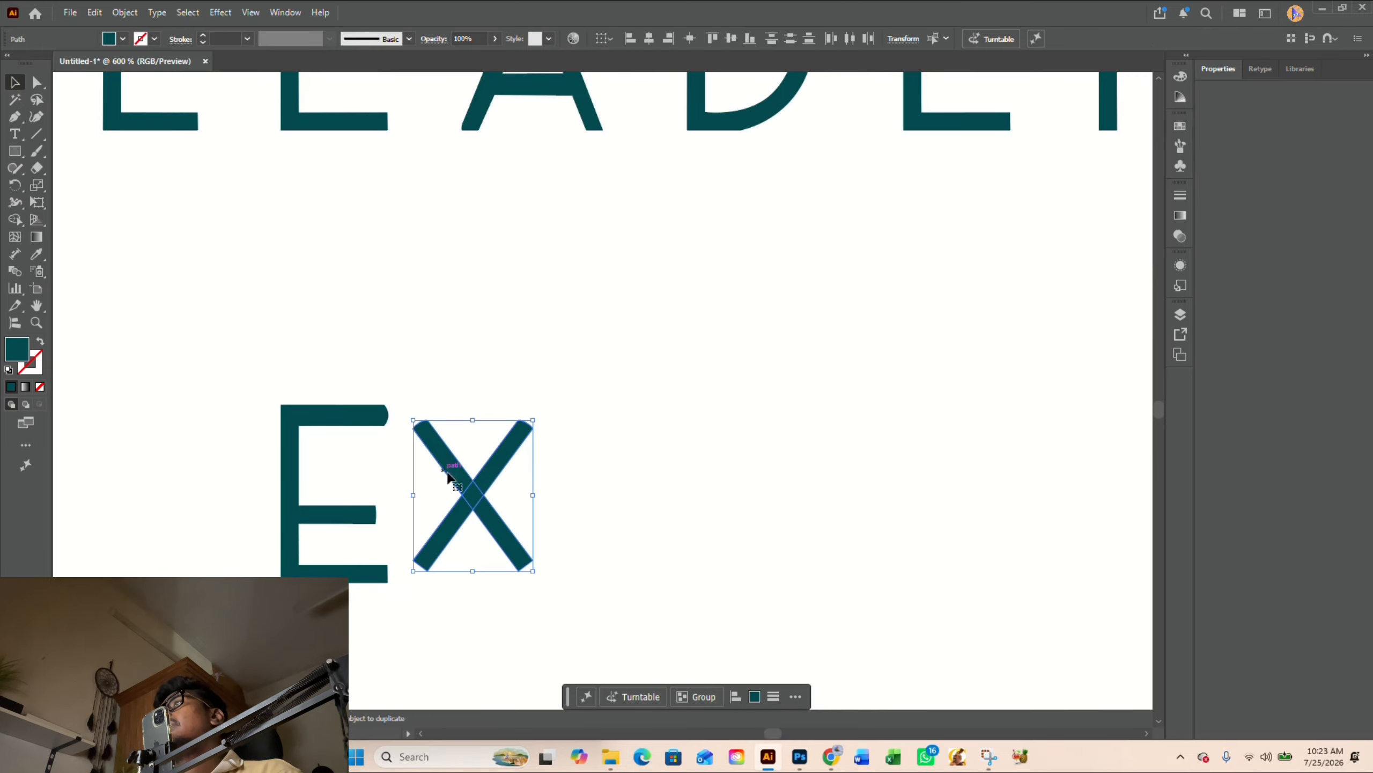
drag(484, 488, 488, 476)
drag(539, 556, 561, 584)
click(634, 560)
scroll(622, 559, down, 3)
drag(768, 542, 625, 545)
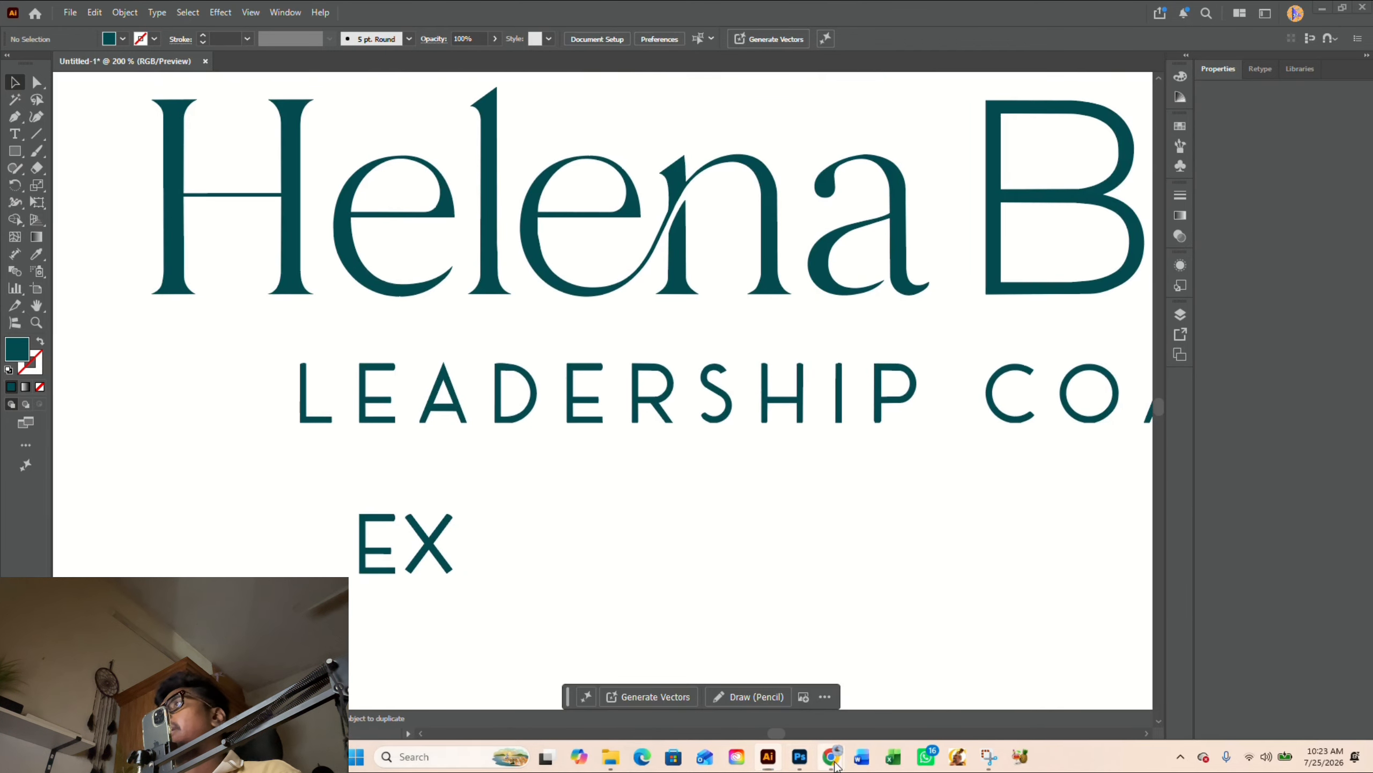
- Compare the constructed X with the Frontage Regular preview in Chrome and return to Illustrator
mouse_move(835, 760)
click(902, 685)
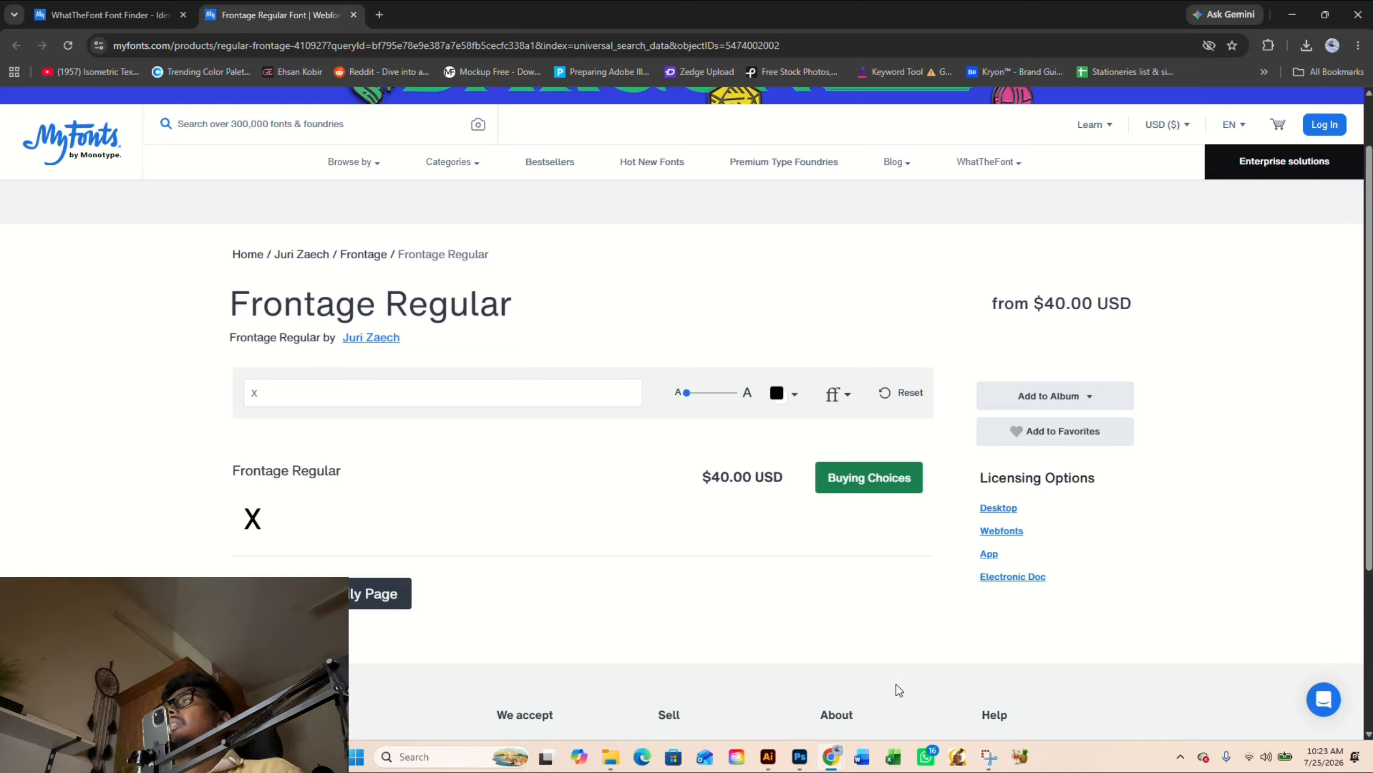
click(1292, 14)
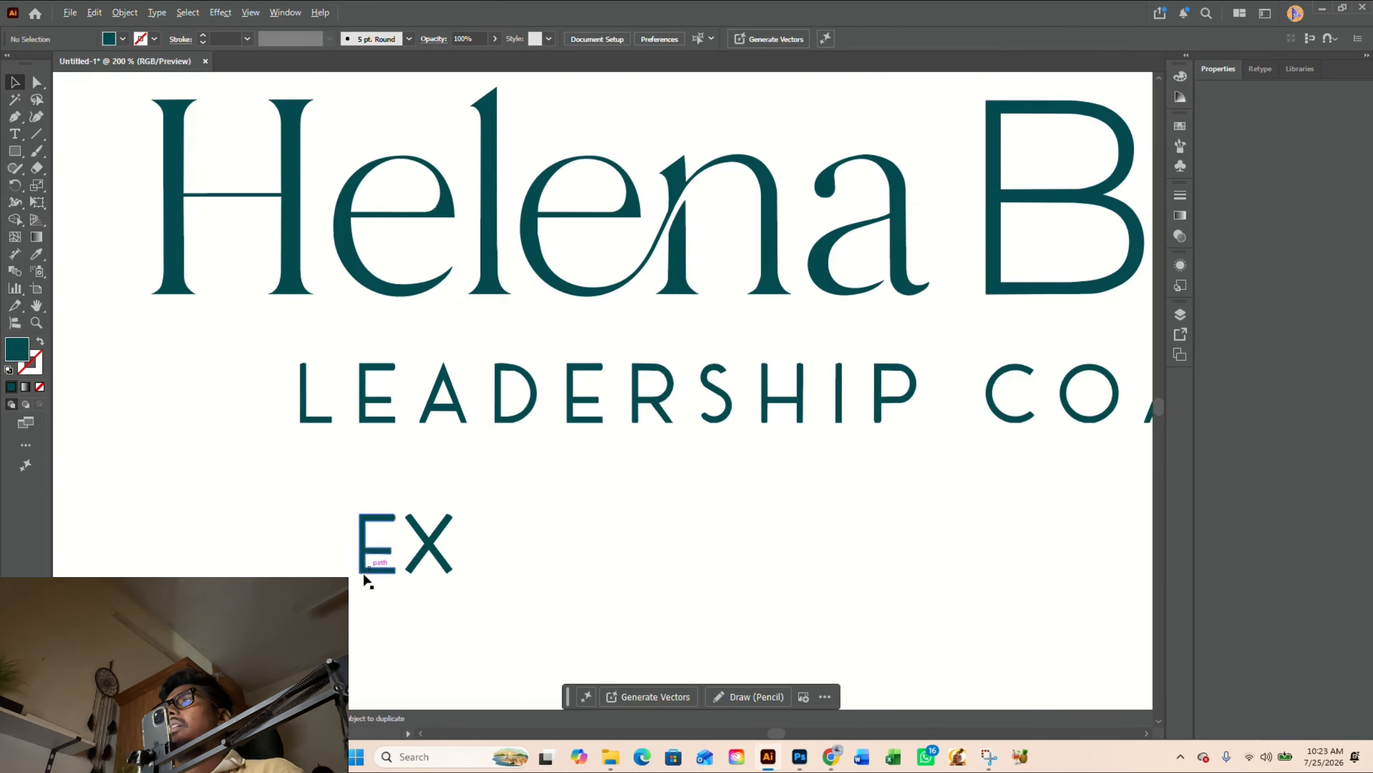
- Lengthen both diagonal strokes of the X so their ends extend above and below the duplicated E
scroll(362, 568, up, 3)
click(545, 504)
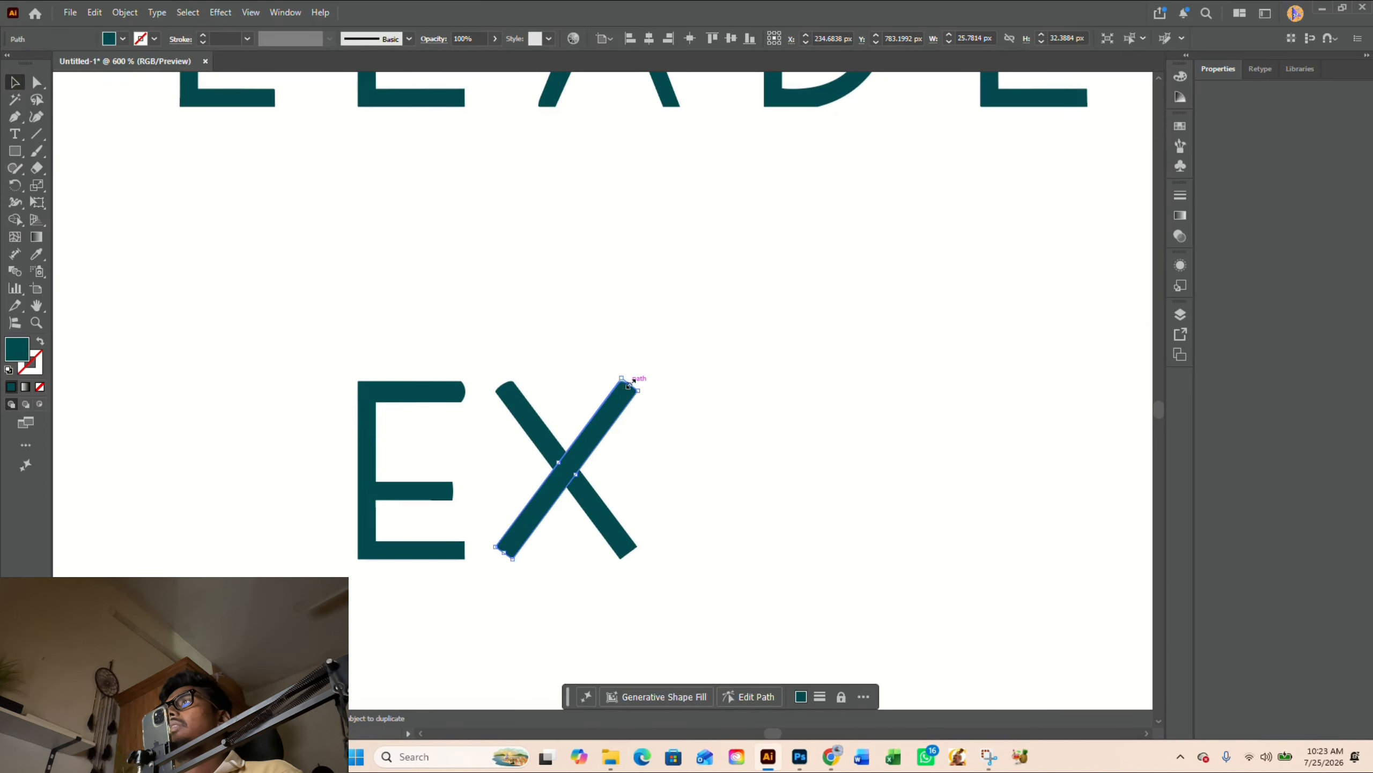
drag(636, 383, 676, 360)
click(676, 378)
click(546, 433)
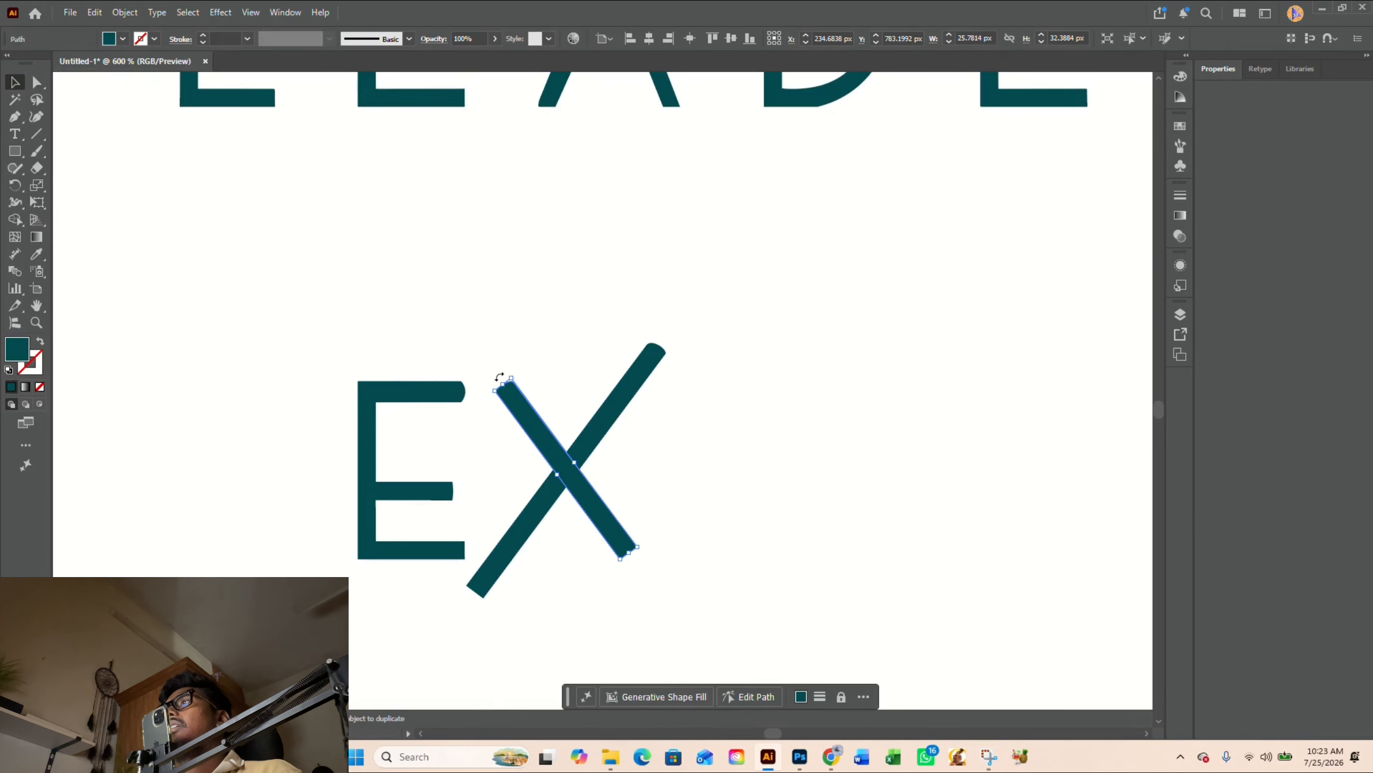
drag(503, 384, 474, 359)
click(706, 466)
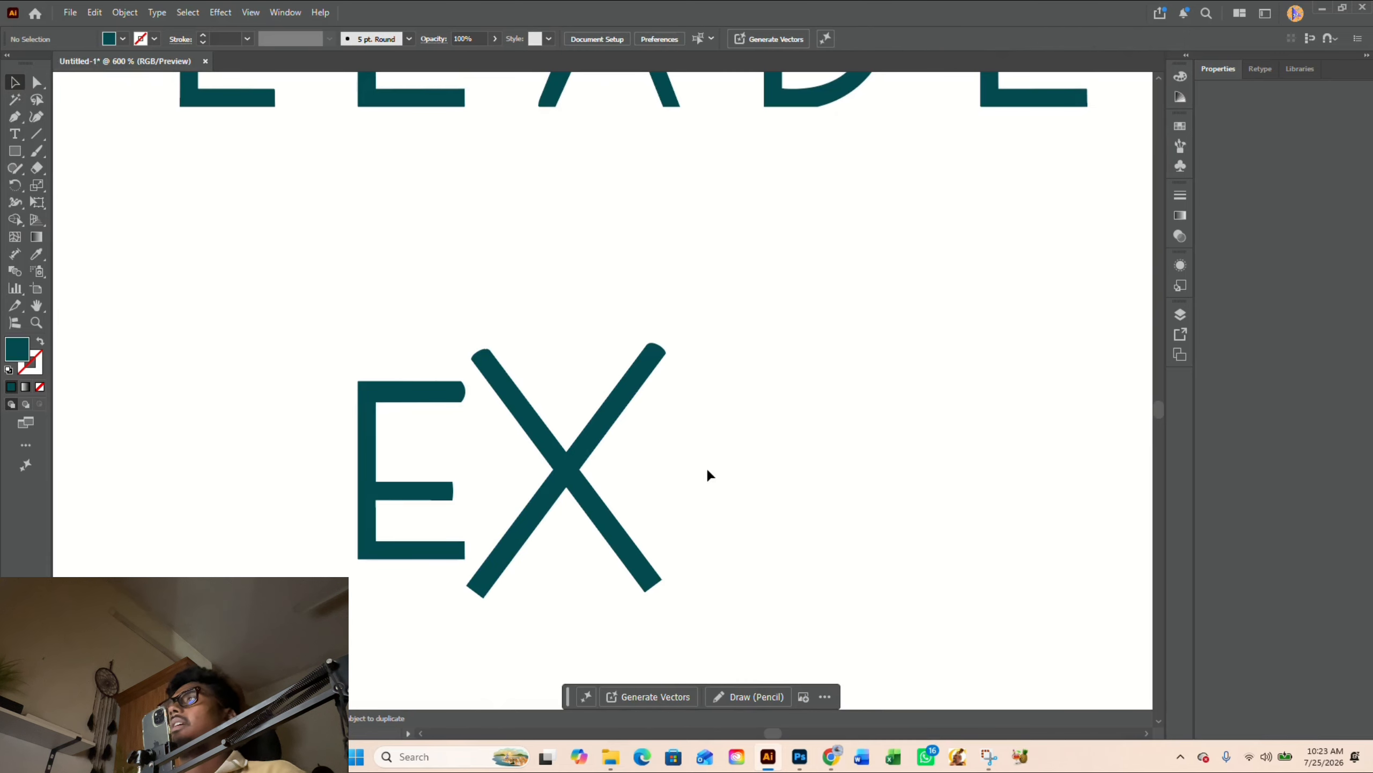
- Draw a horizontal Pen line across the X at the E's top edge and copy it to the E's bottom edge
key(p)
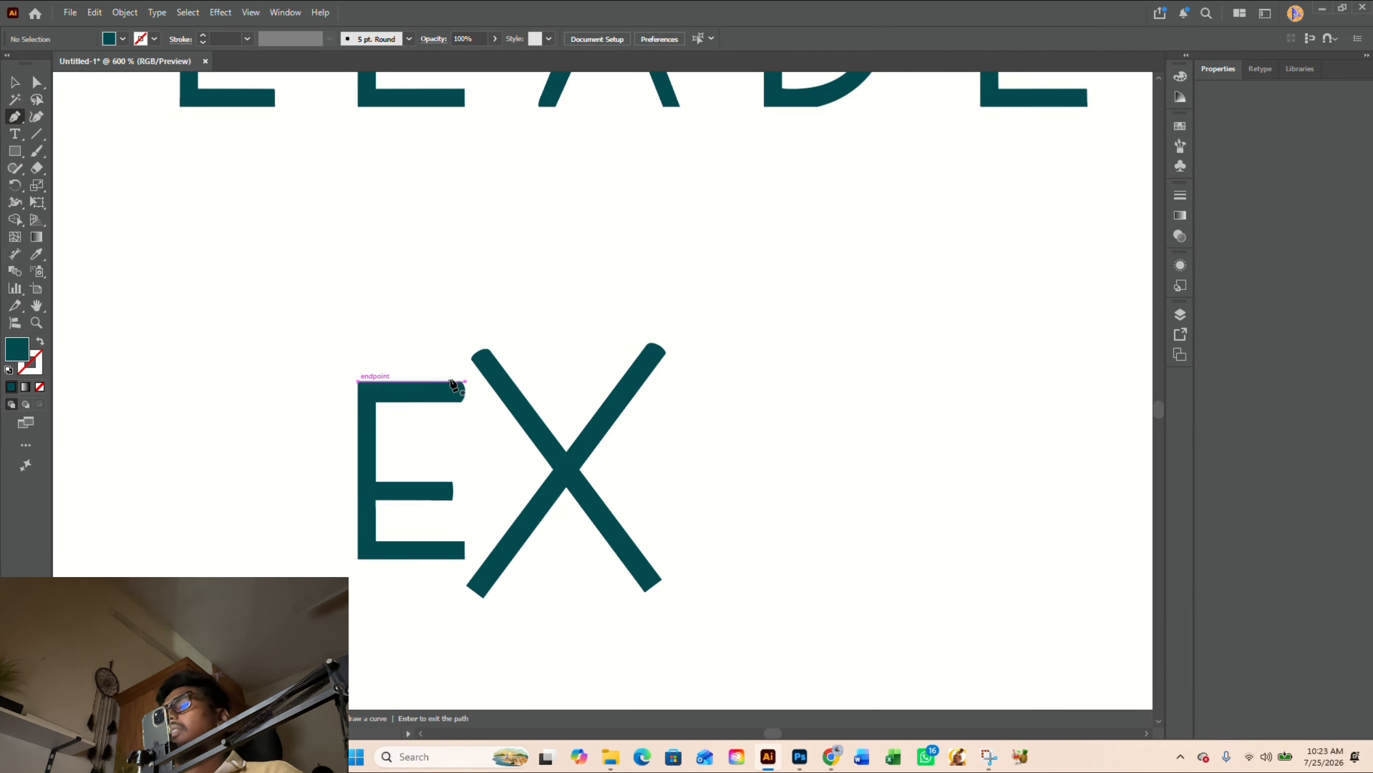
click(451, 382)
key(v)
click(734, 395)
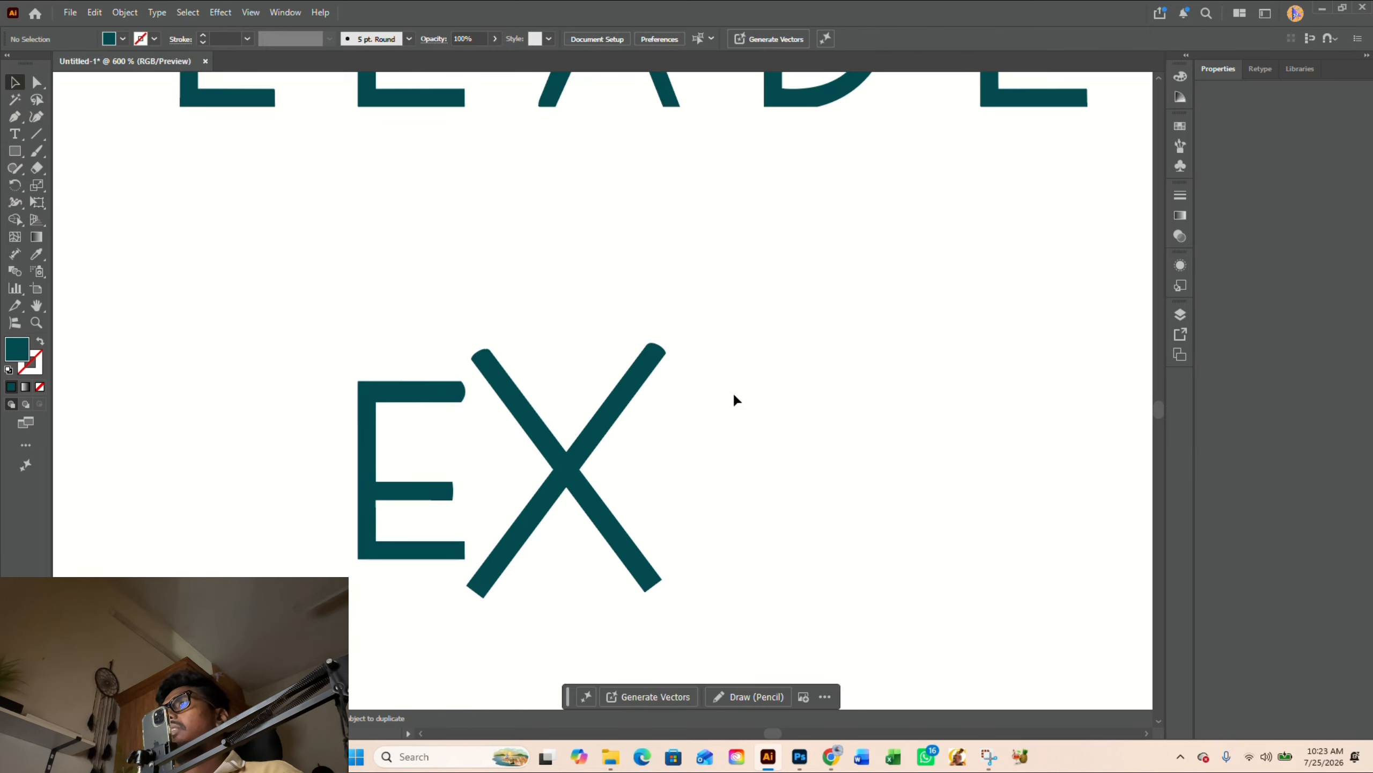
drag(689, 382, 658, 560)
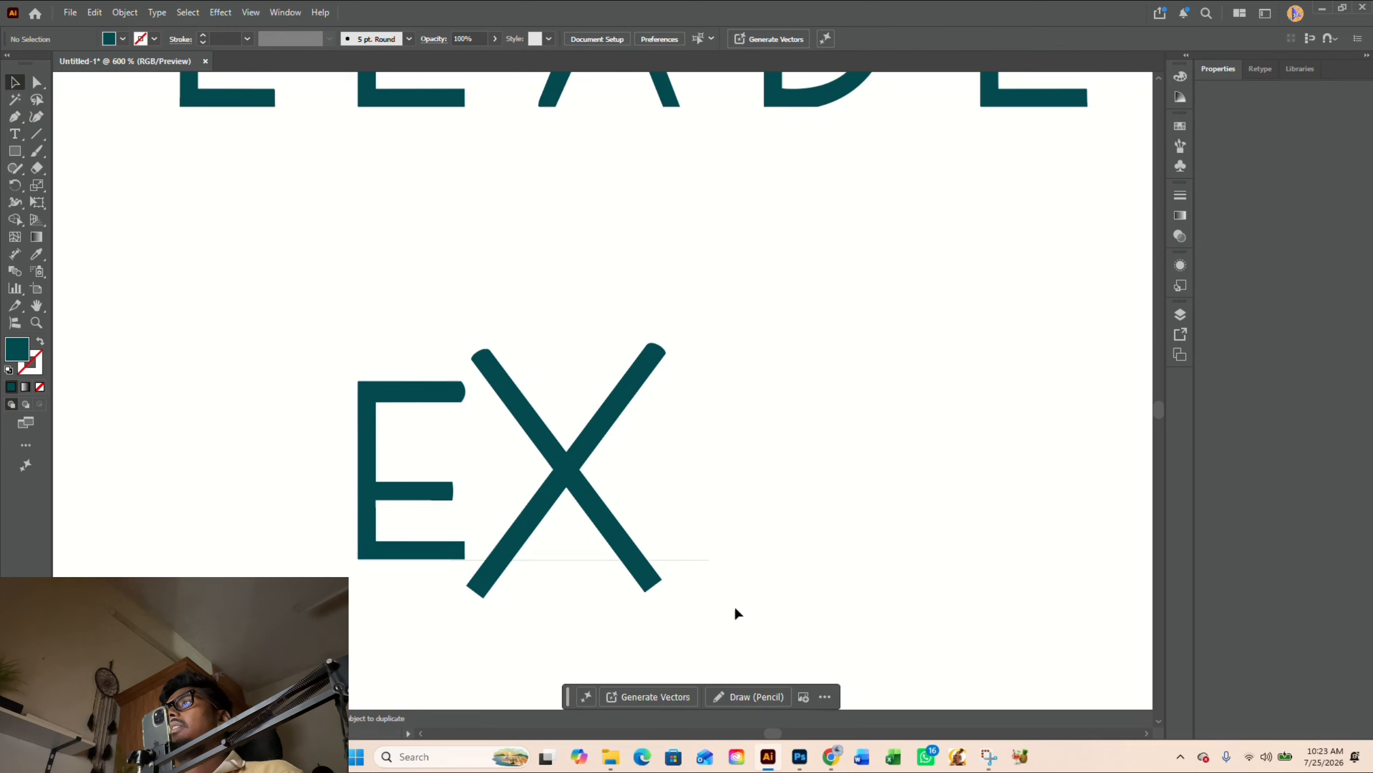
- Trim the X stroke ends outside the two horizontal lines with Shape Builder and delete the lines
drag(736, 610, 476, 371)
key(shift+m)
drag(479, 595, 675, 584)
drag(679, 365, 457, 362)
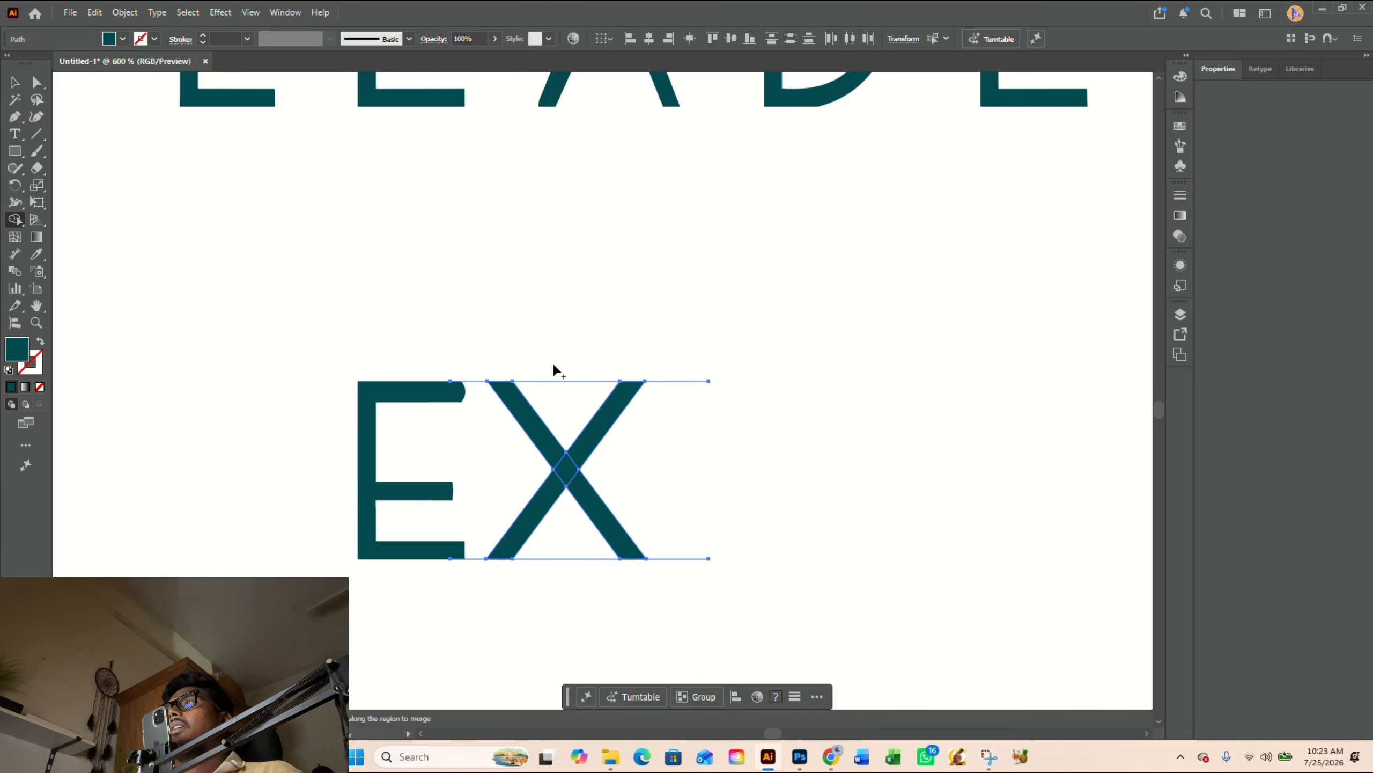
key(v)
drag(685, 349, 698, 636)
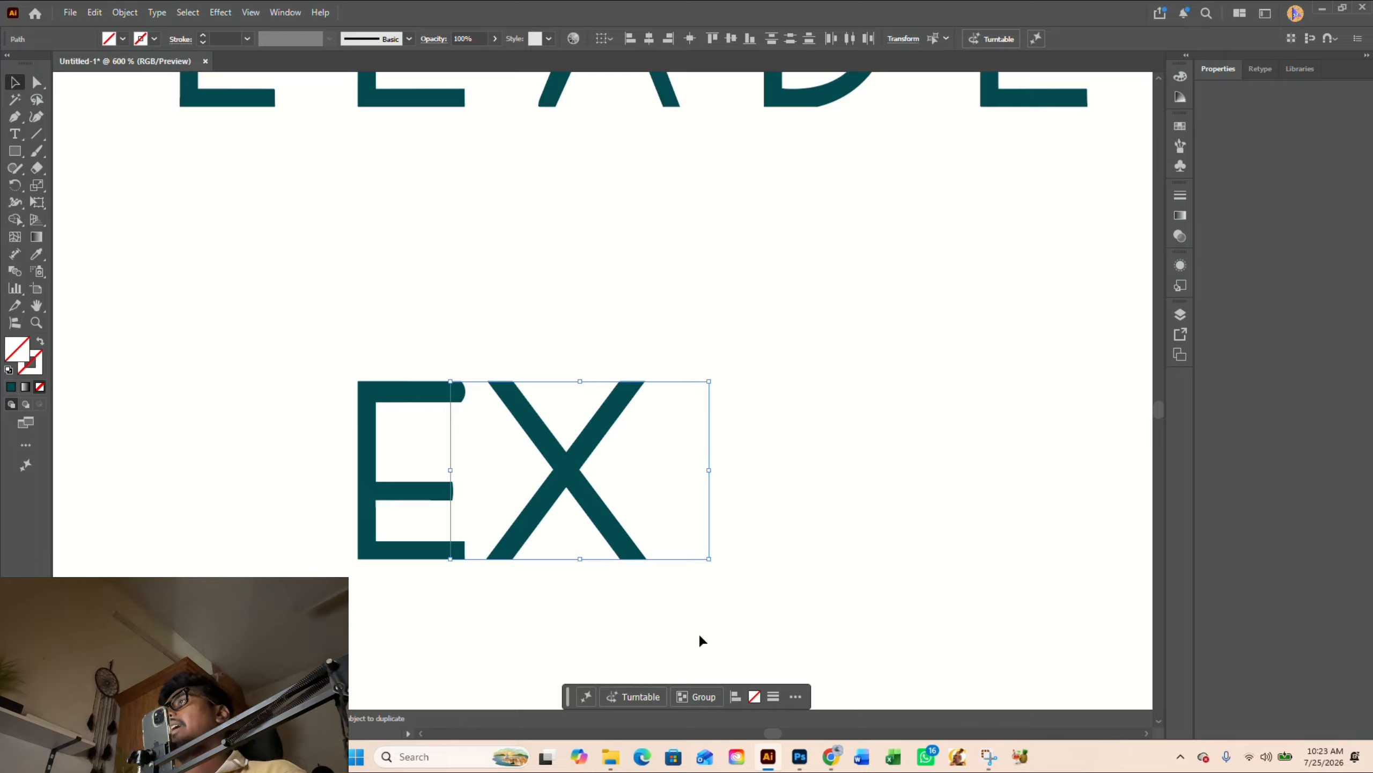
key(Delete)
- Draw a vertical Pen line along the duplicated E's right side and shift it just inside the top arm's rounded end
scroll(401, 506, up, 3)
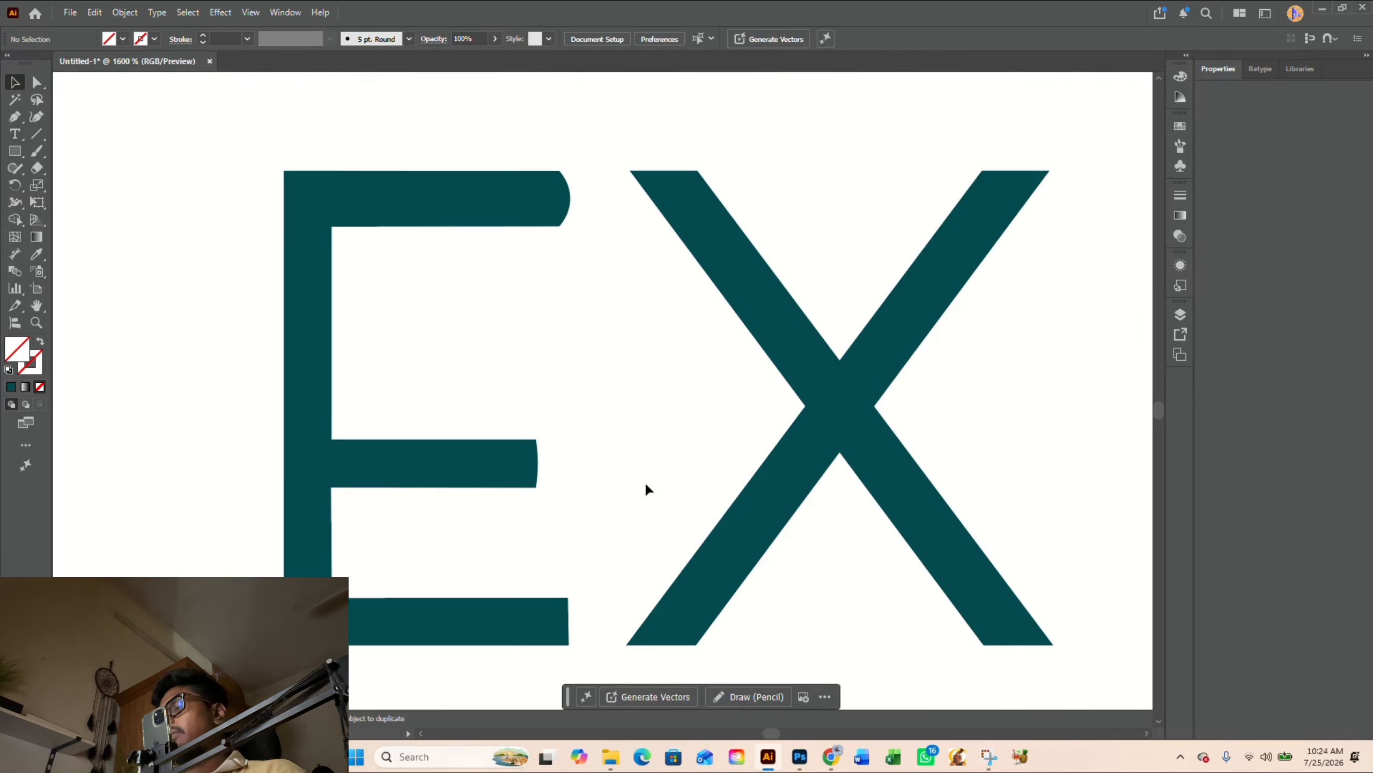
key(p)
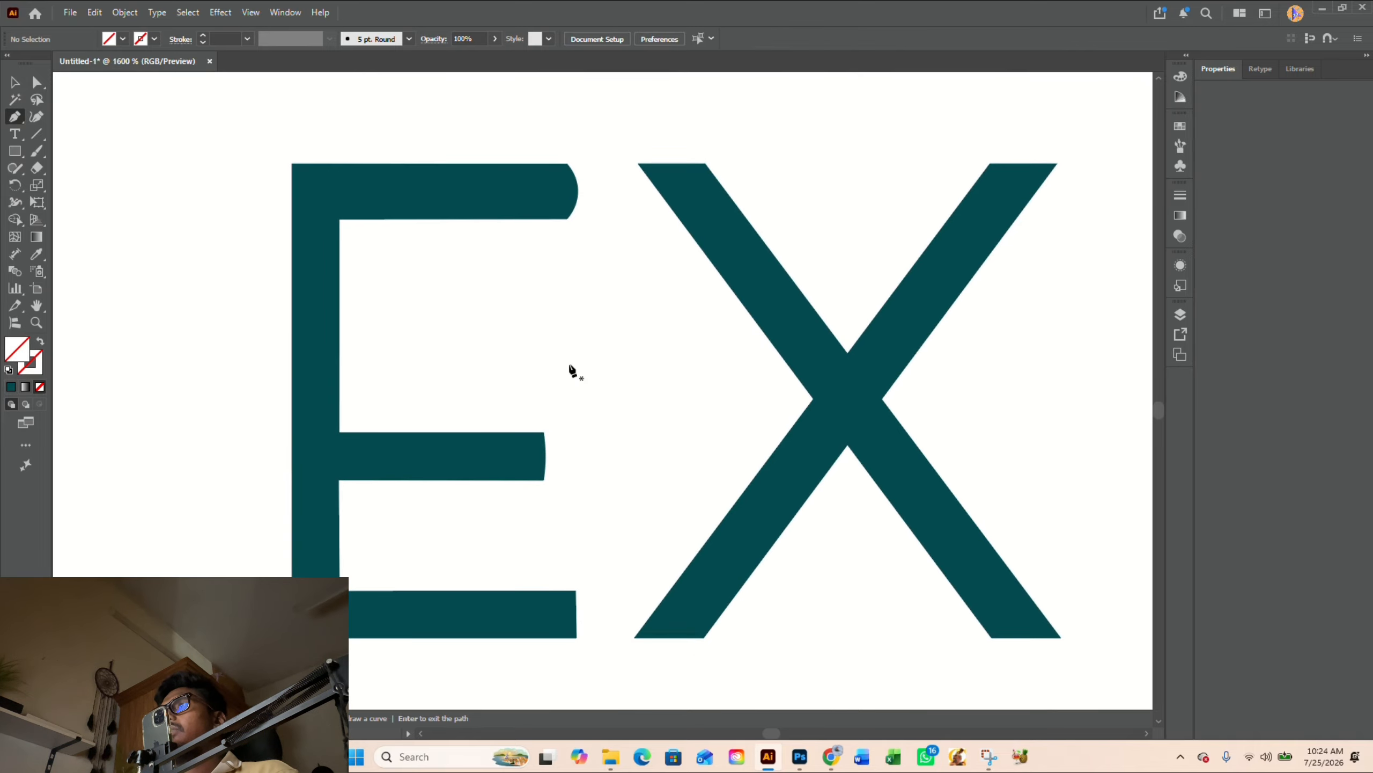
click(575, 637)
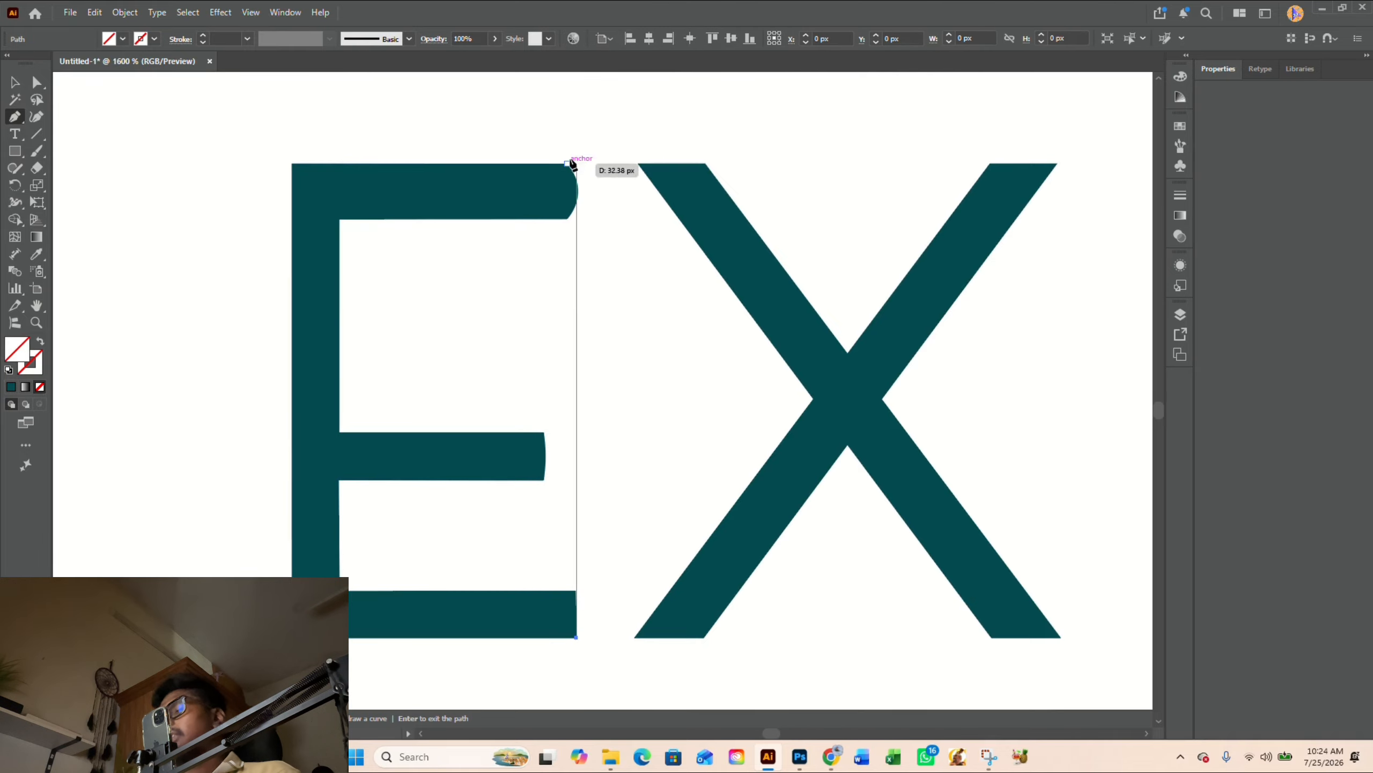
click(576, 122)
key(v)
click(580, 154)
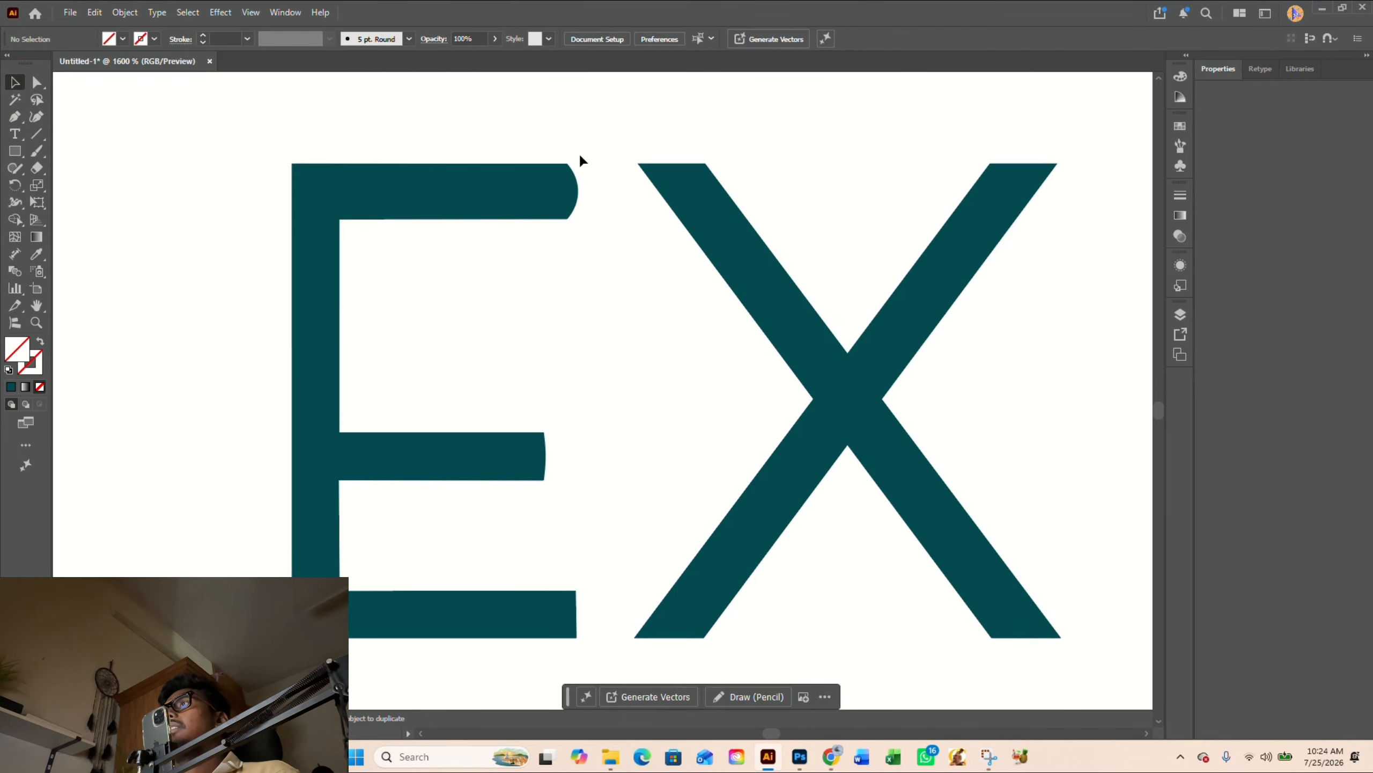
click(575, 146)
drag(576, 146, 559, 155)
- Cut the rounded end off the duplicated E's top arm with Shape Builder, using the vertical line
shift+click(496, 178)
key(shift+m)
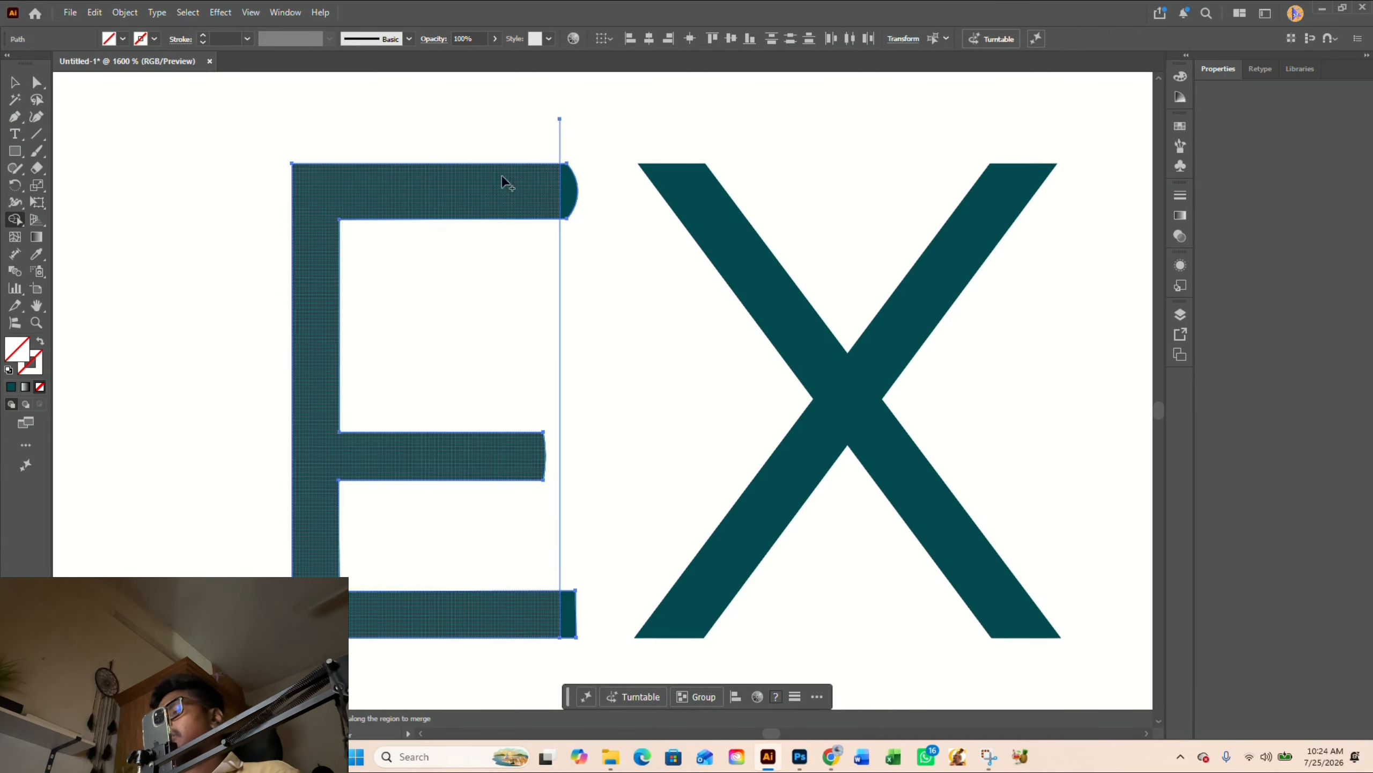
alt+click(569, 190)
key(v)
click(603, 242)
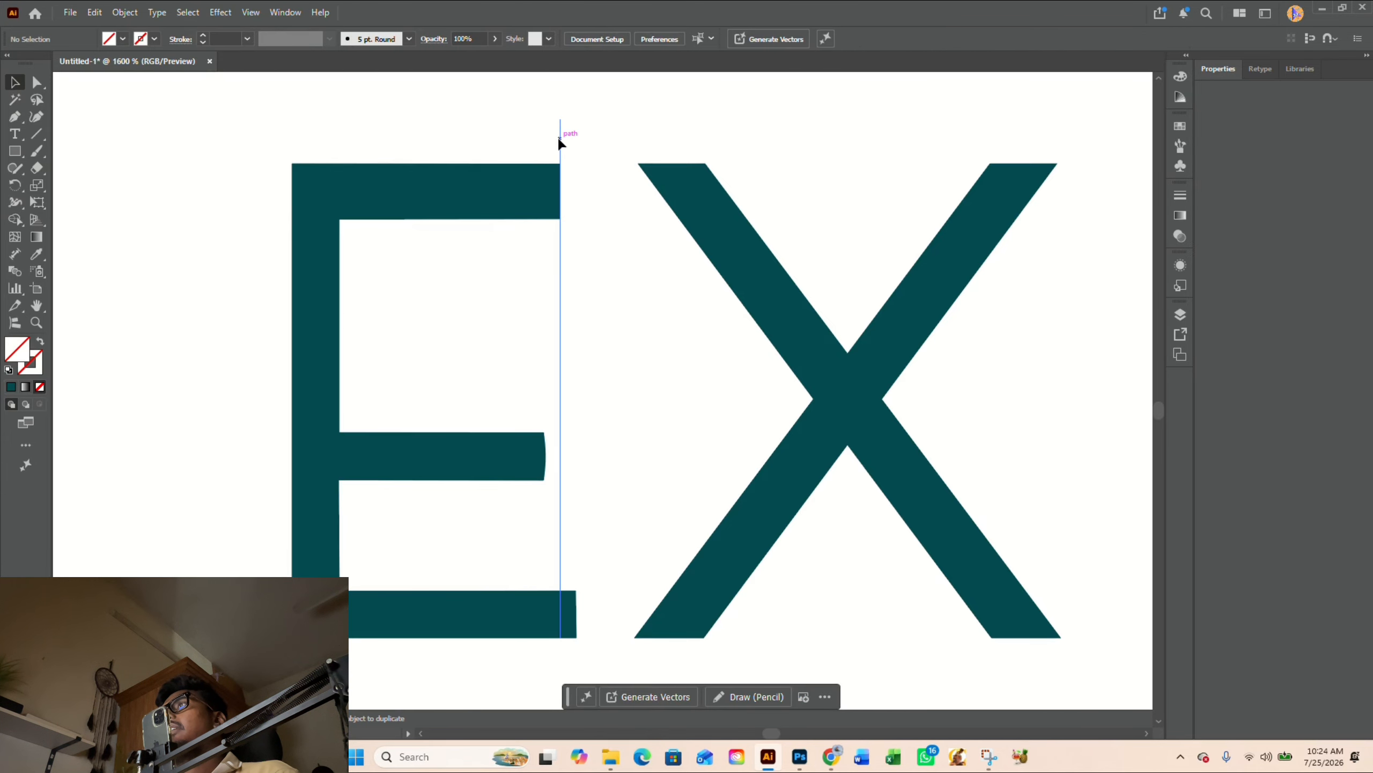
- Cut the rounded end off the duplicated E's middle arm with Shape Builder along the shifted vertical line, and delete the line
drag(558, 144, 537, 138)
shift+click(483, 471)
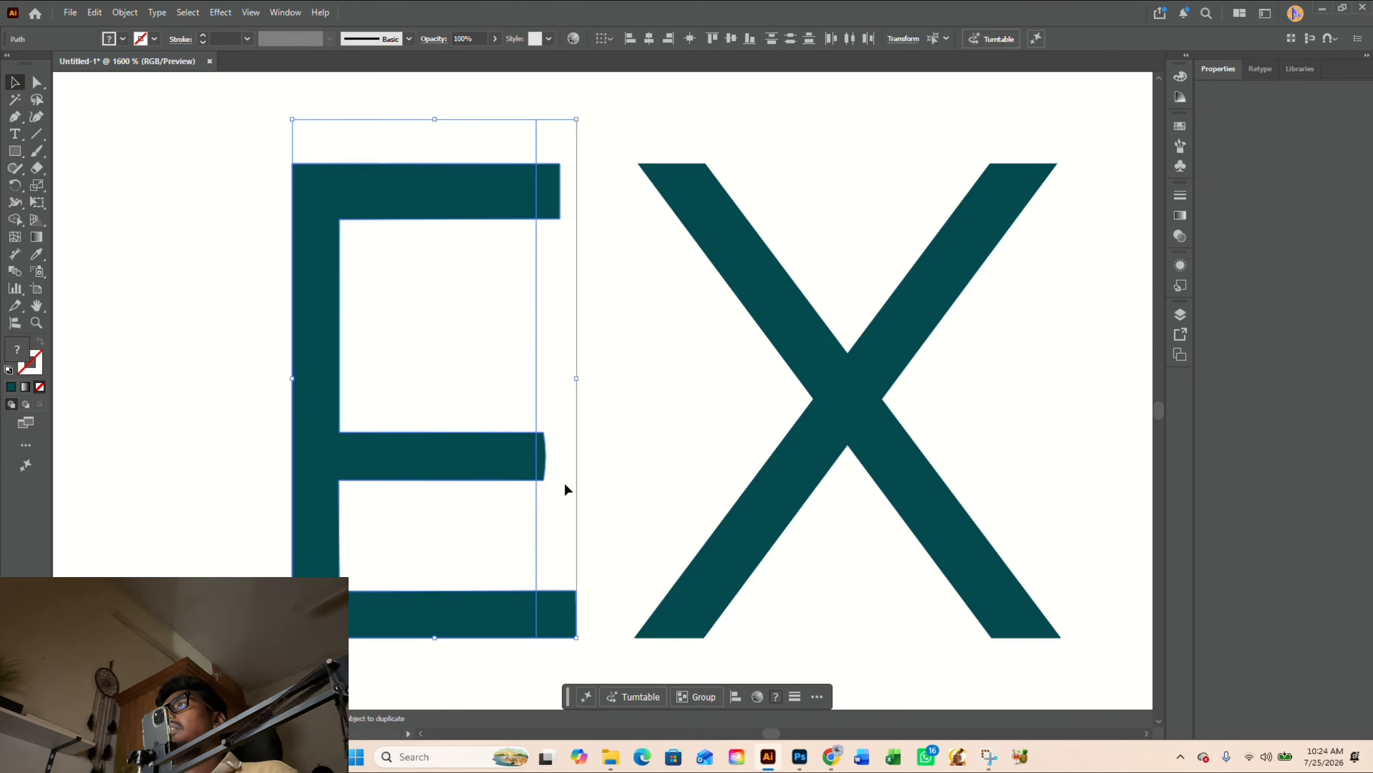
key(shift+m)
alt+click(543, 457)
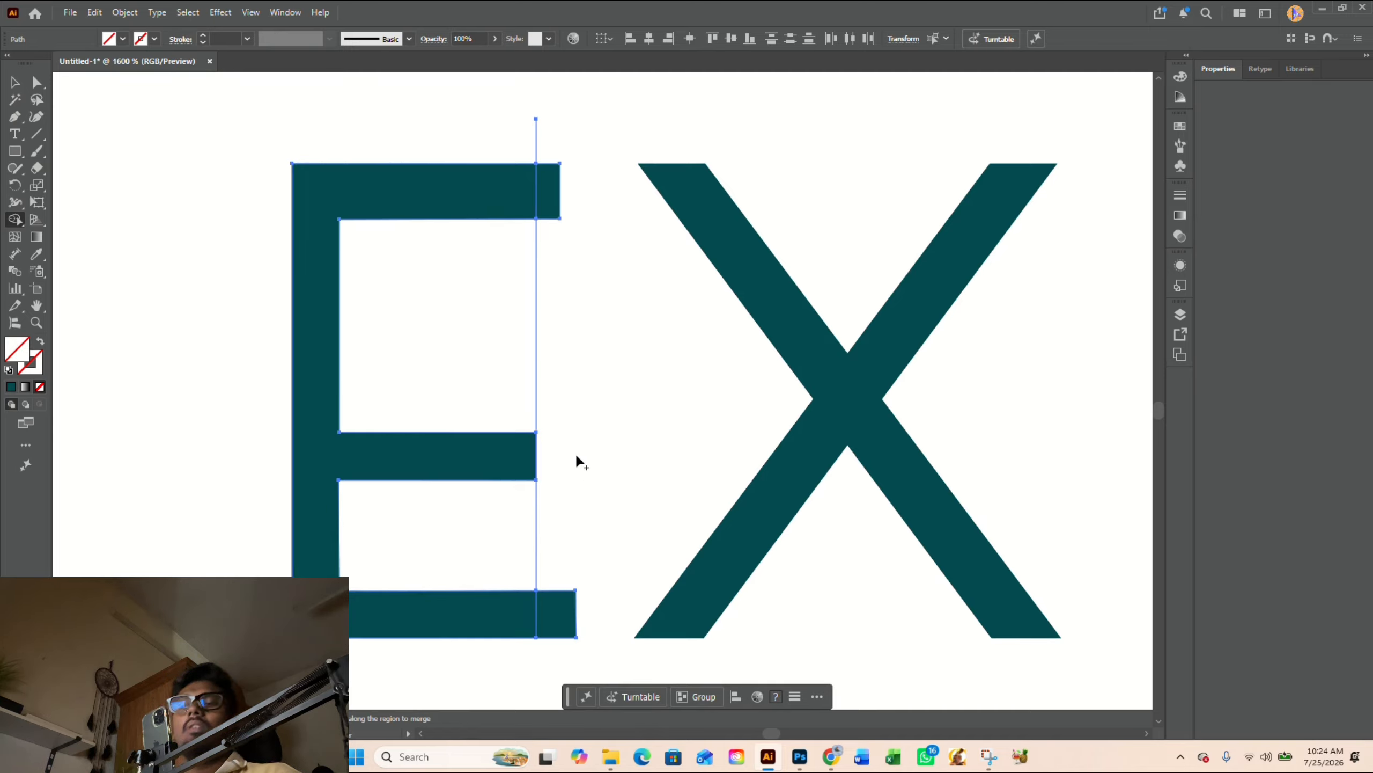
key(v)
drag(618, 379, 502, 342)
key(Delete)
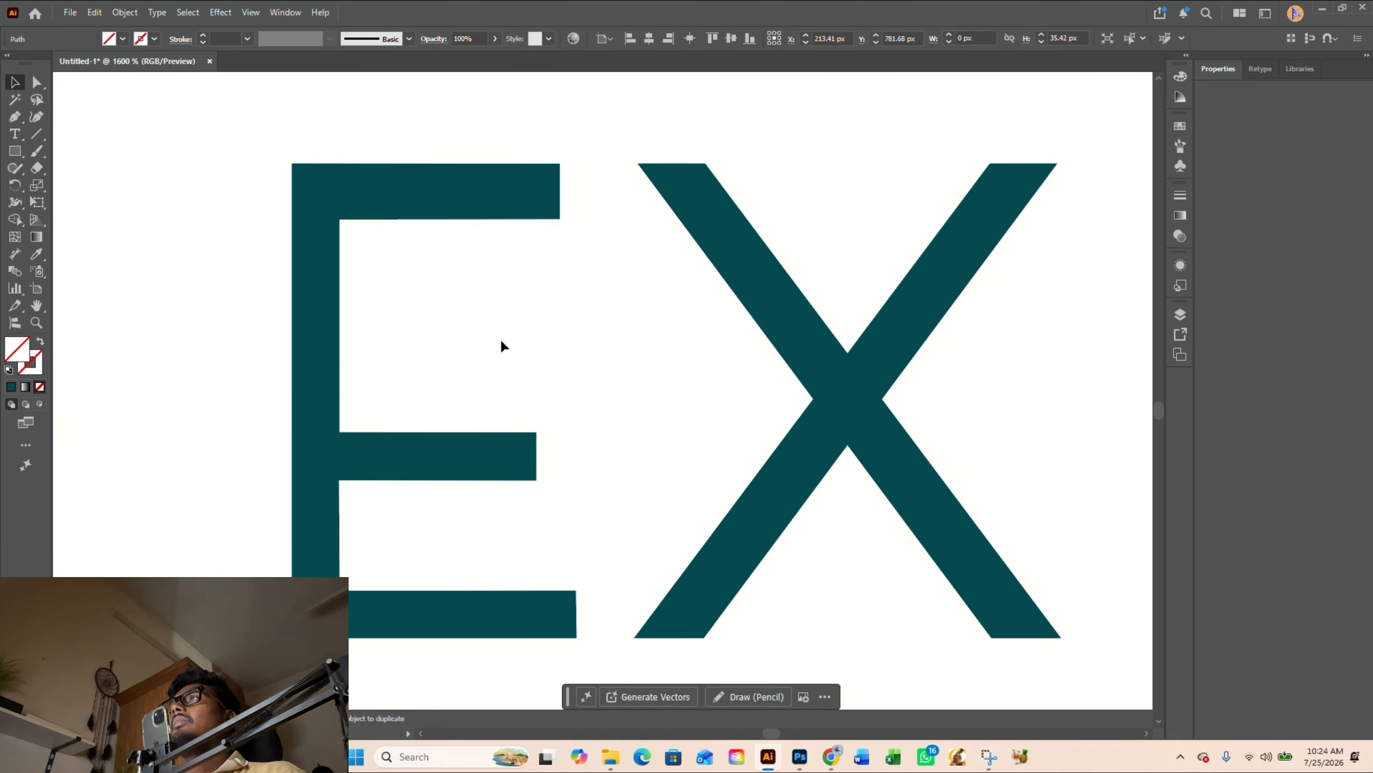
- Copy the squared-off E to the X's right side, on the same baseline and with a 4.2 px gap
scroll(500, 336, down, 6)
drag(577, 287, 523, 421)
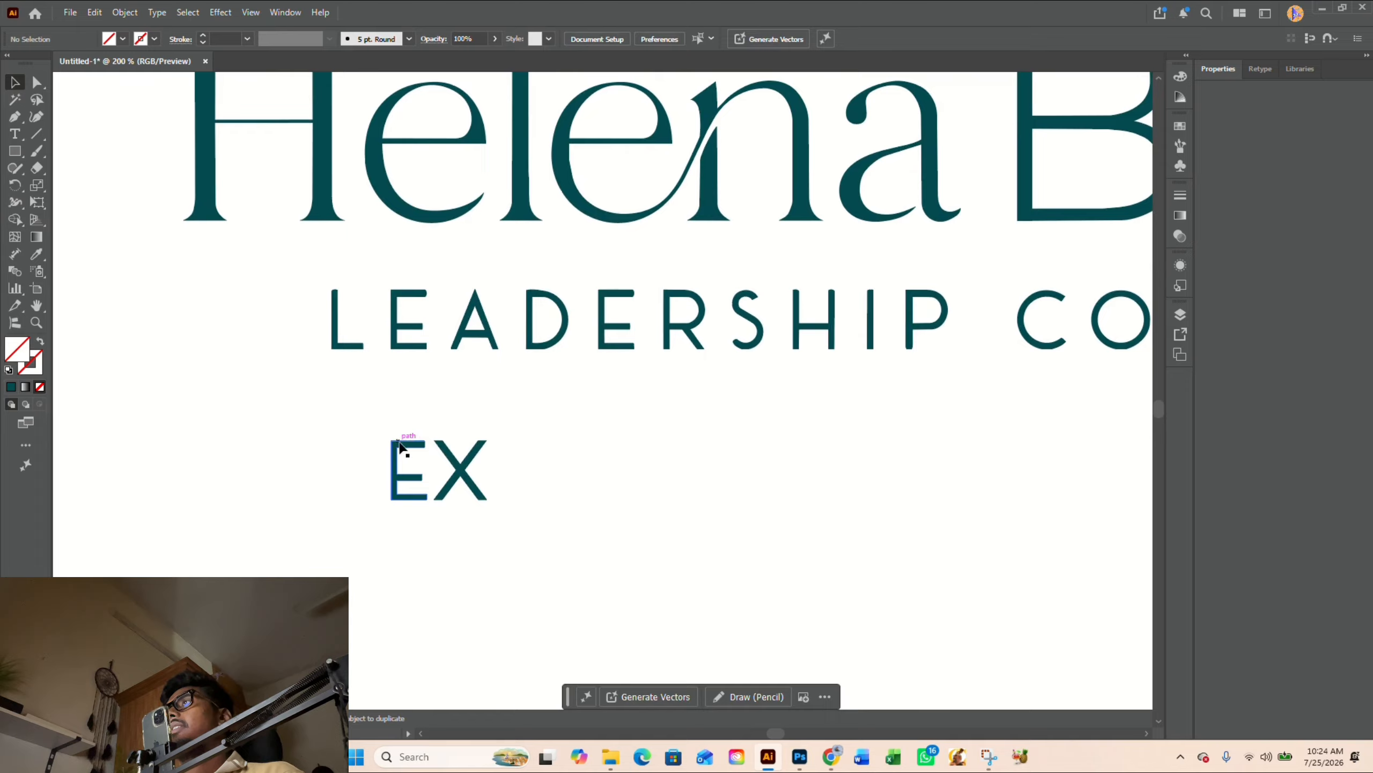
drag(400, 446, 512, 450)
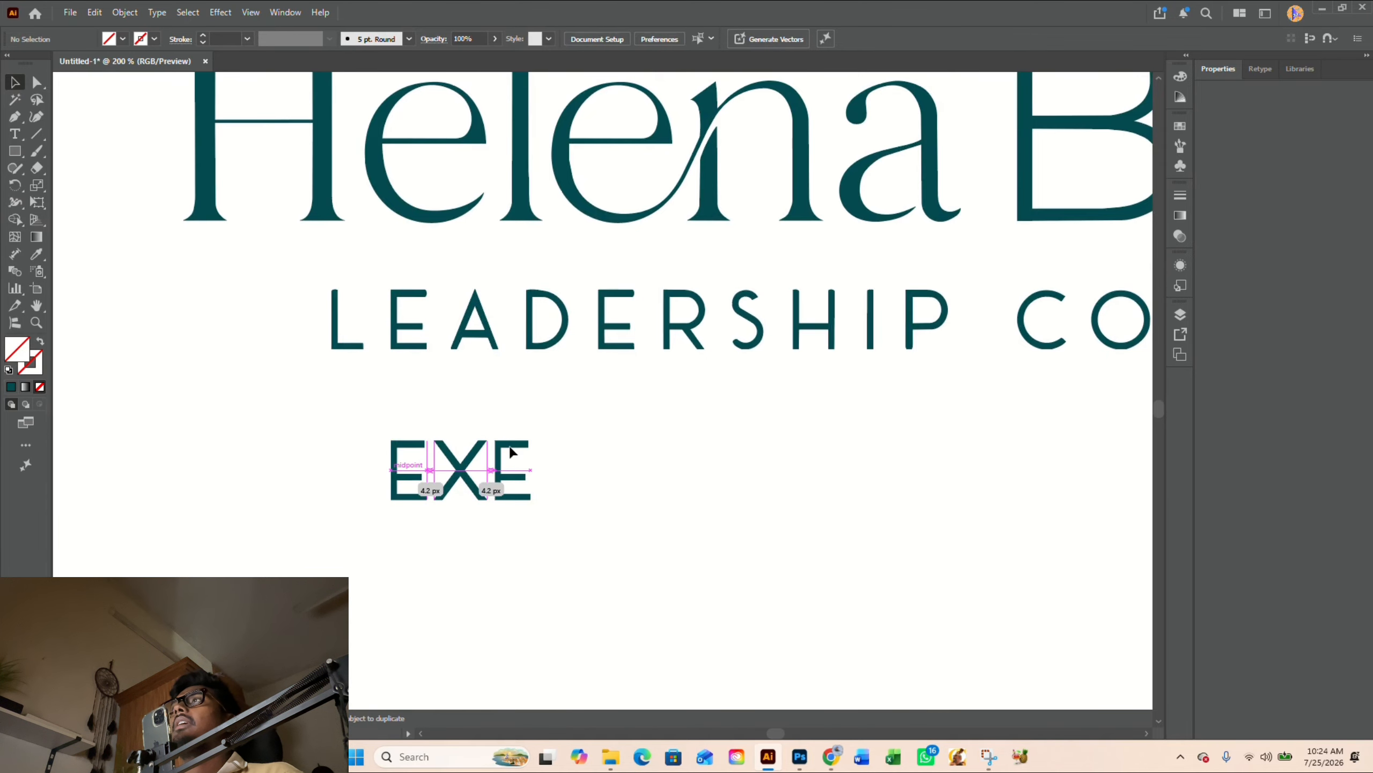
click(599, 445)
- Copy the C from the tagline's second word to the end of the new word, aligned after the second E
drag(600, 445, 438, 458)
drag(630, 480, 651, 457)
drag(904, 345, 427, 494)
mouse_move(530, 476)
mouse_down()
mouse_move(528, 500)
mouse_move(430, 485)
mouse_move(528, 493)
mouse_up()
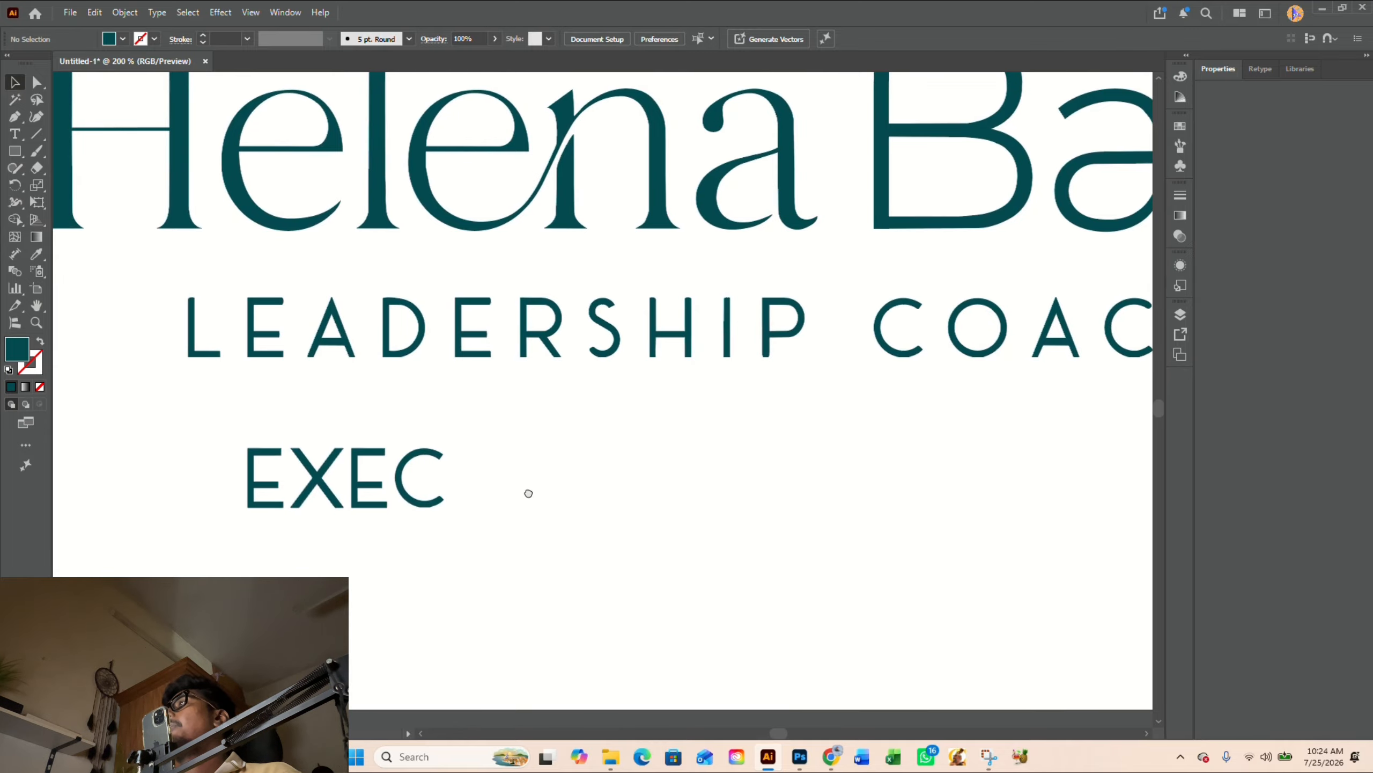
- Copy the L of LEADERSHIP beside the new C, on the same baseline with a 4.46 px gap
scroll(346, 411, up, 1)
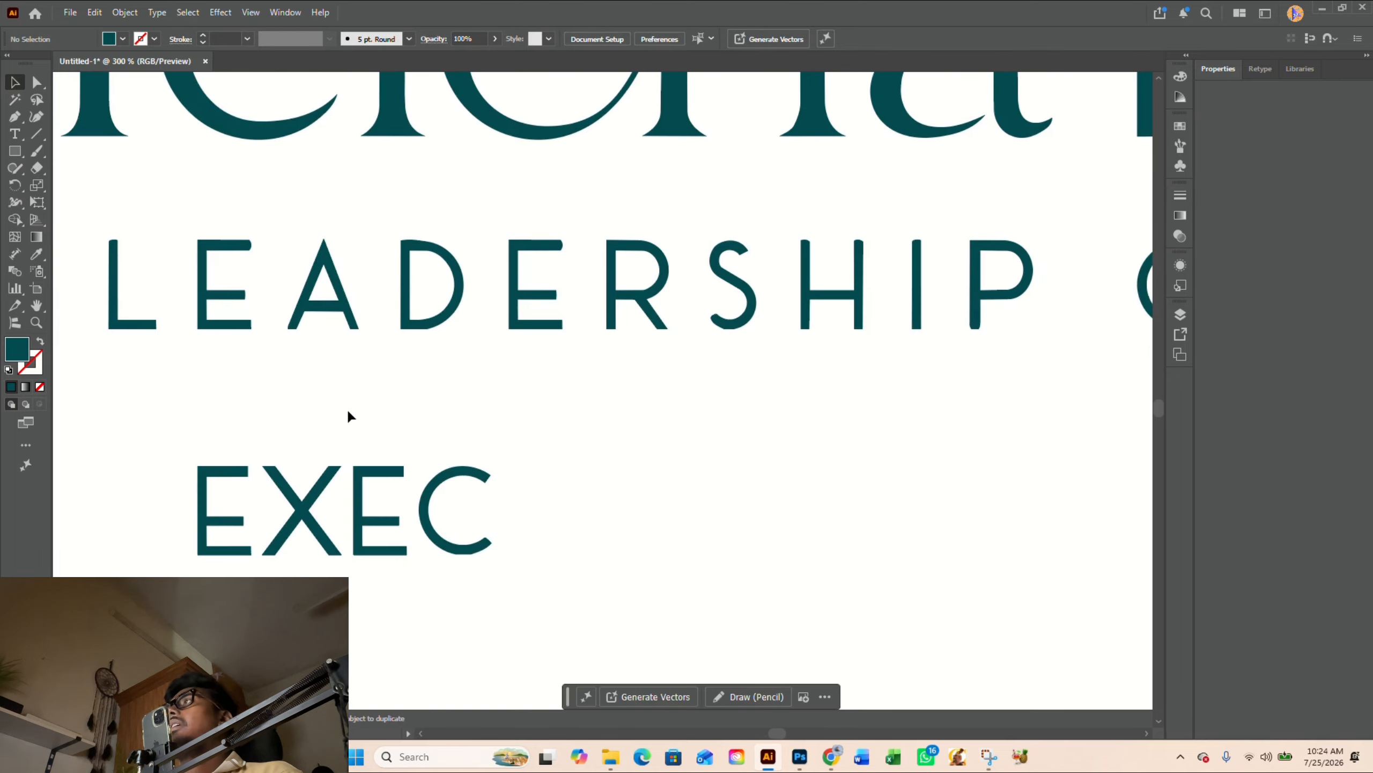
drag(347, 415, 371, 408)
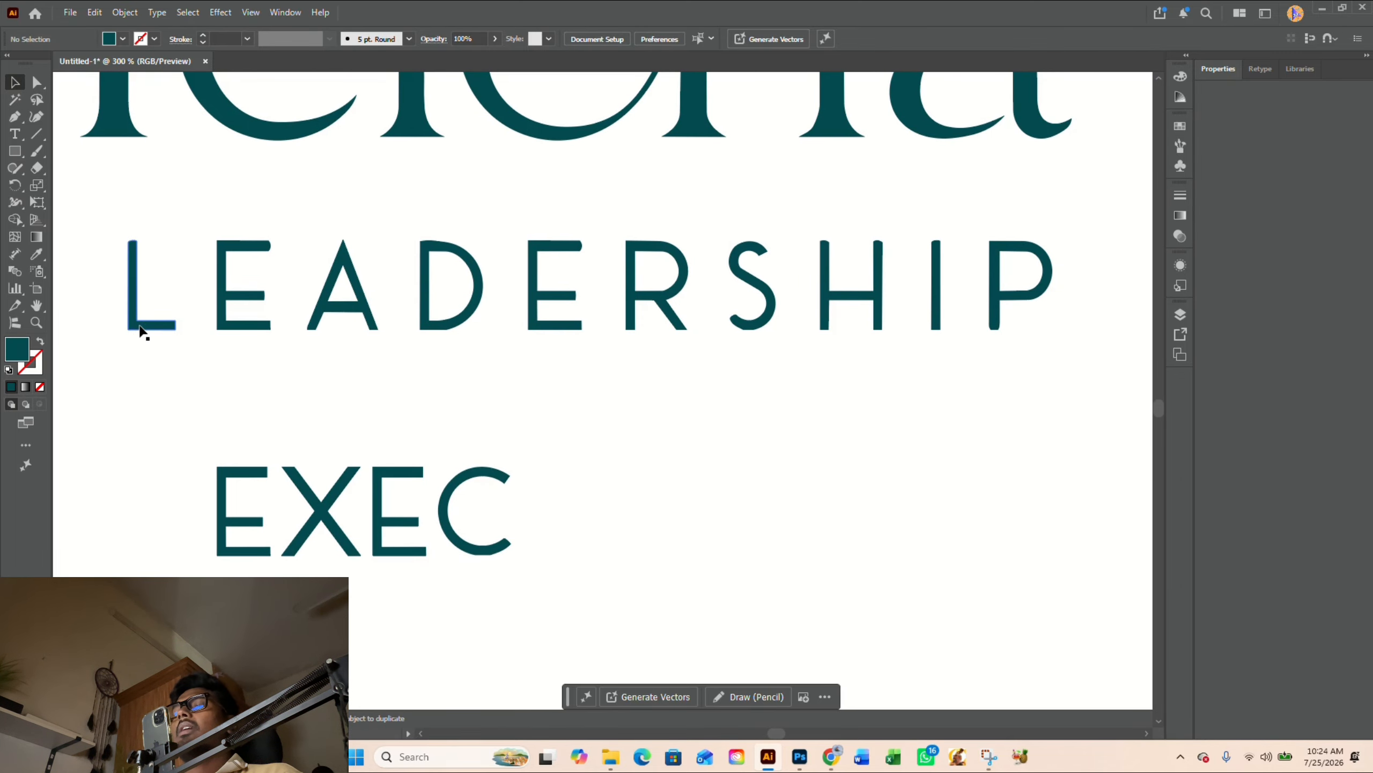
drag(140, 329, 549, 552)
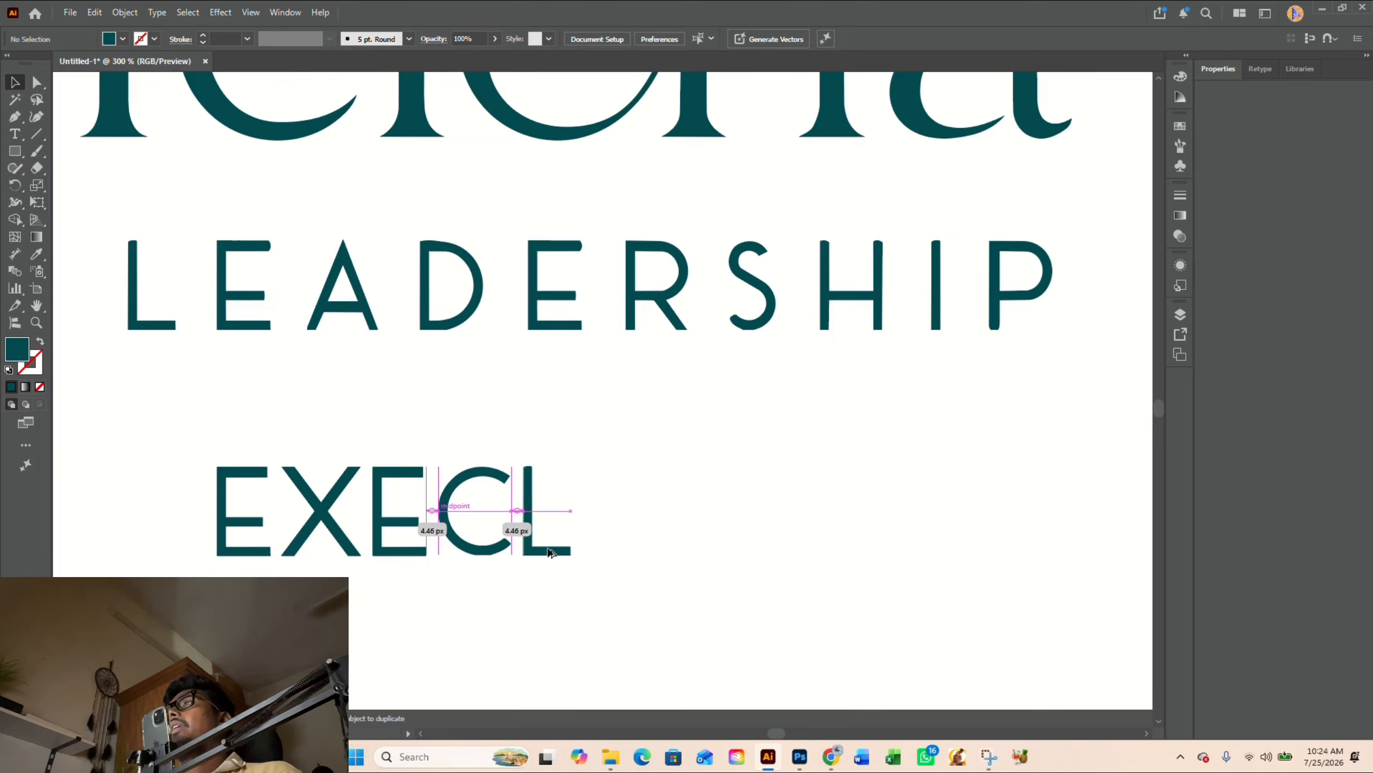
- Create a mirrored copy of the new L by reflecting it across the vertical axis
scroll(555, 531, up, 2)
click(508, 498)
right_click(508, 498)
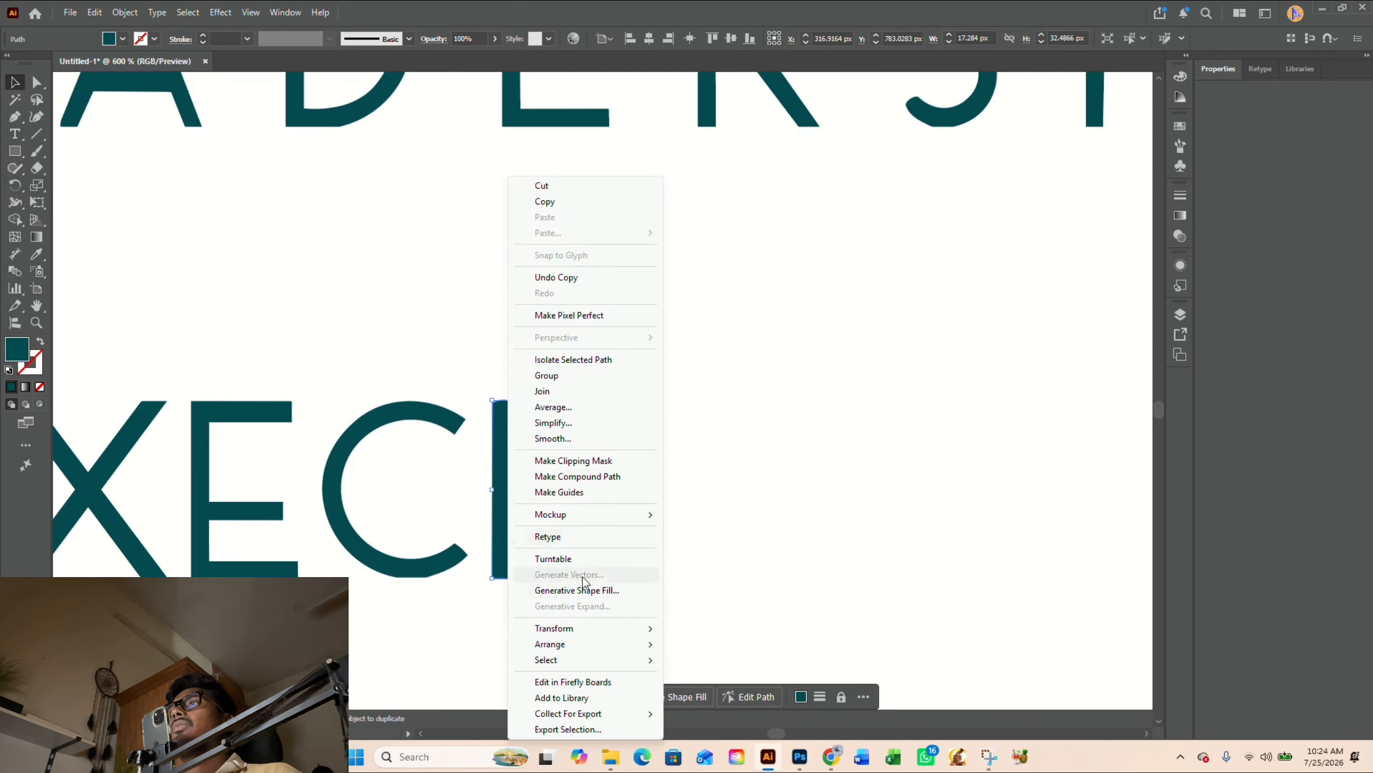
mouse_move(580, 632)
click(721, 682)
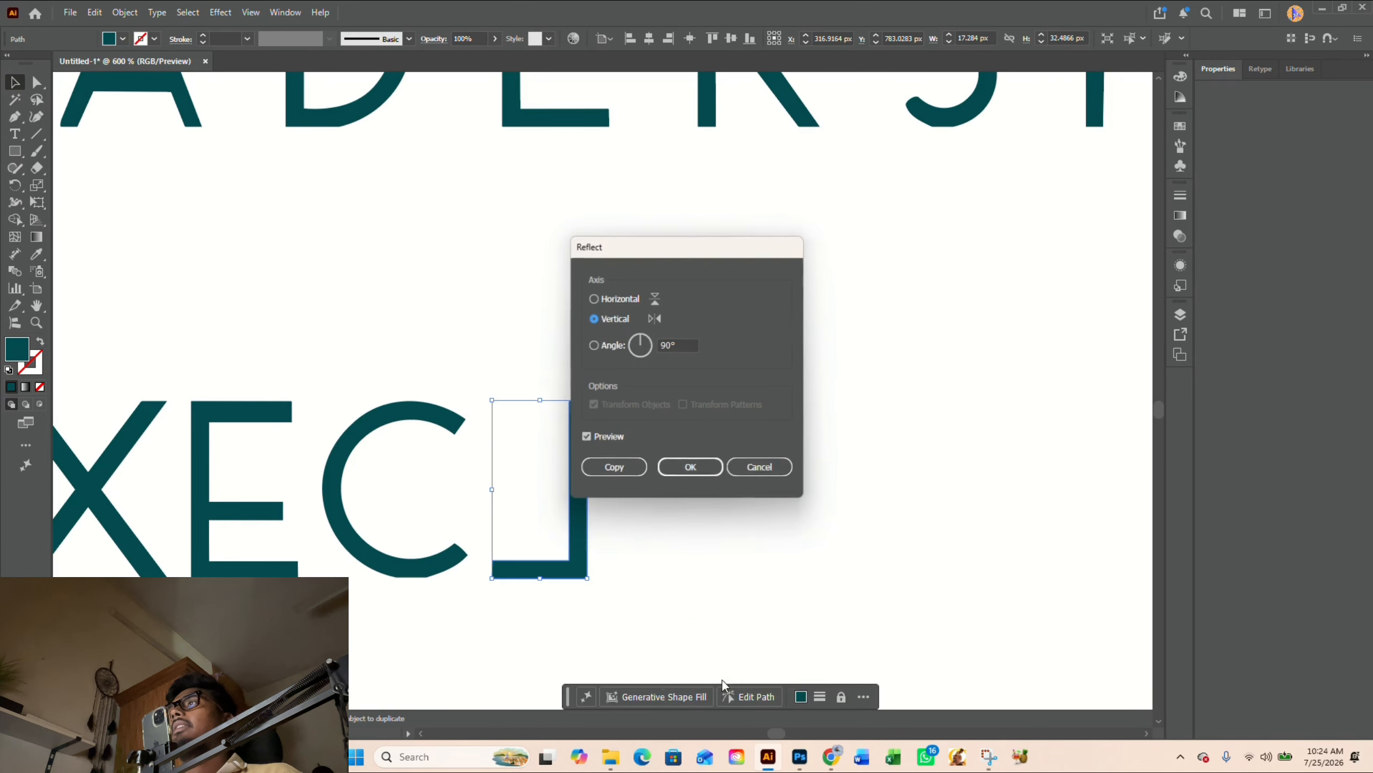
click(630, 470)
click(706, 539)
- Move the mirrored L sideways along the baseline to widen the squared U shape
scroll(586, 503, up, 1)
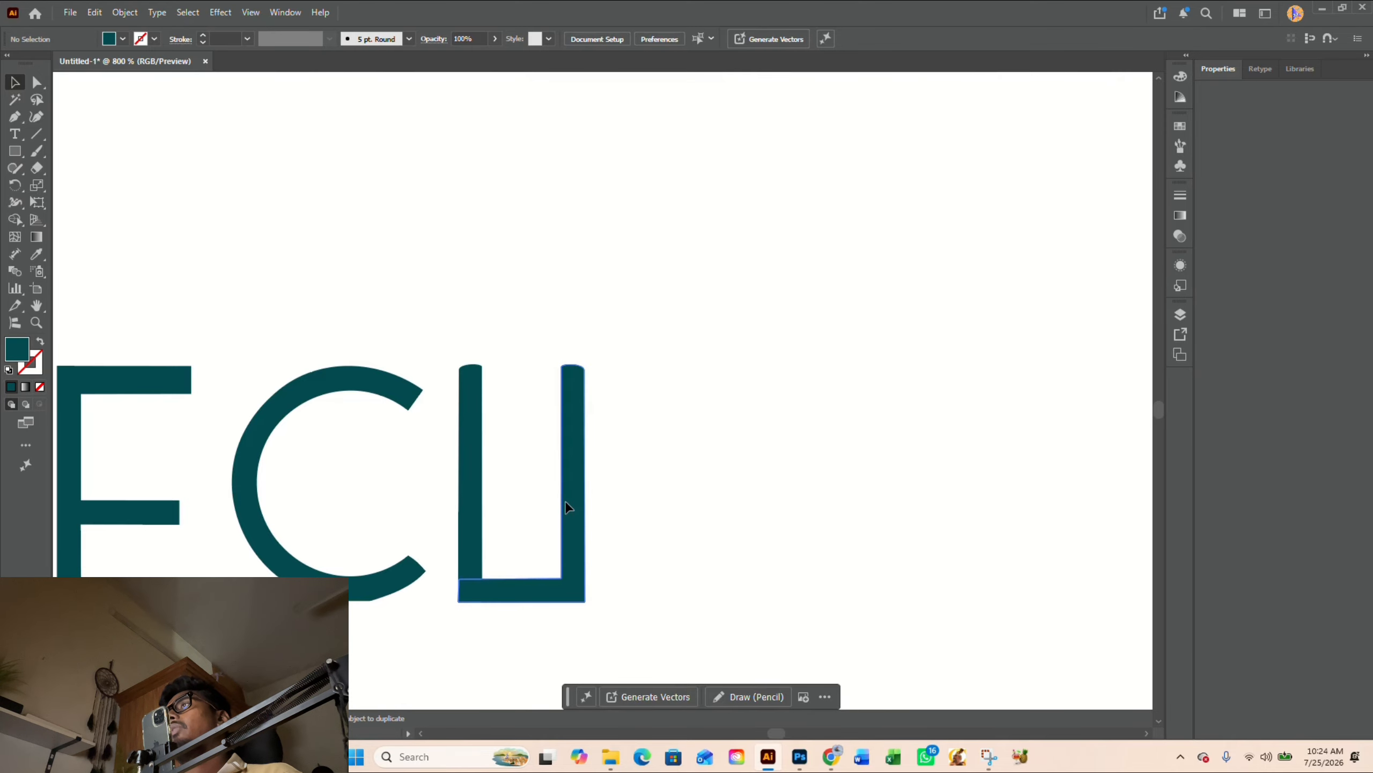
drag(564, 501, 612, 505)
scroll(724, 525, down, 2)
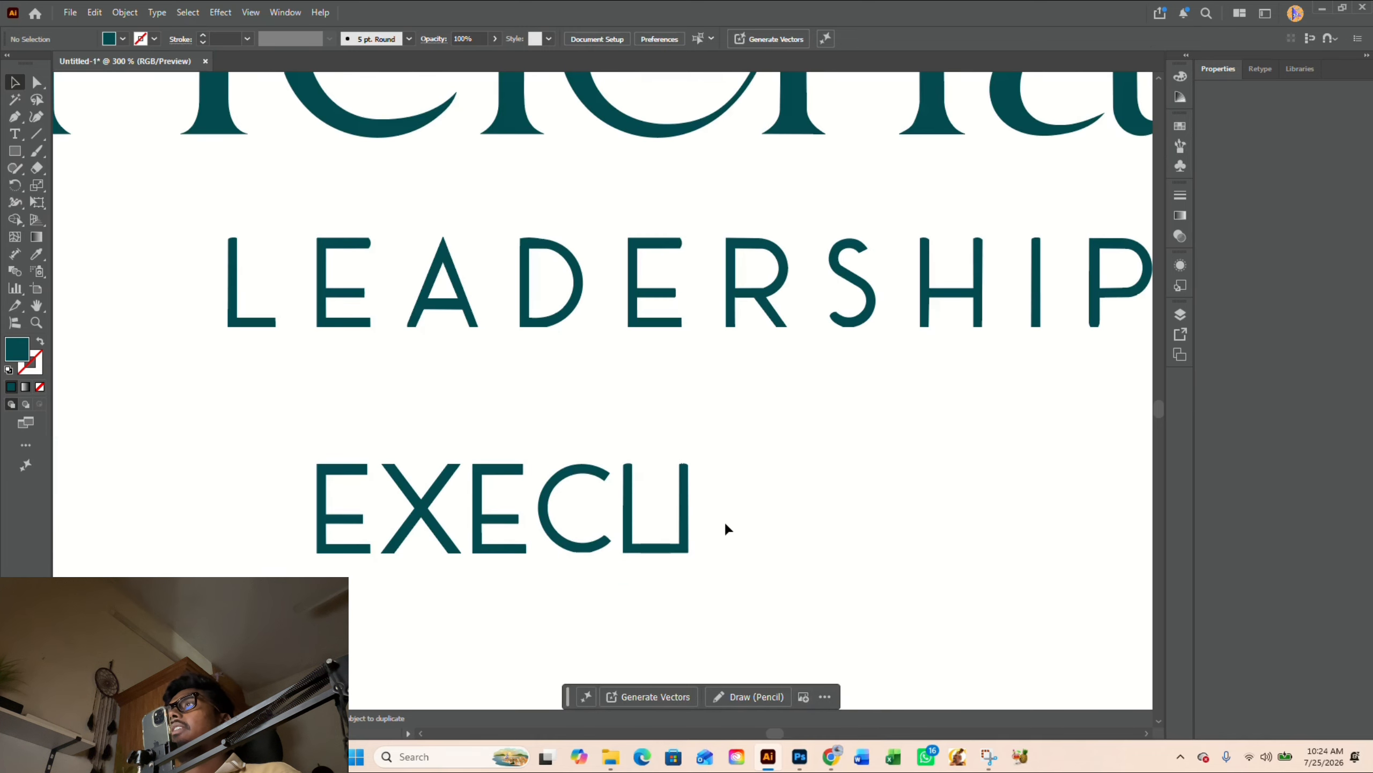
- Draw a horizontal Pen line across both stems of the U just below their rounded tops
scroll(690, 501, up, 1)
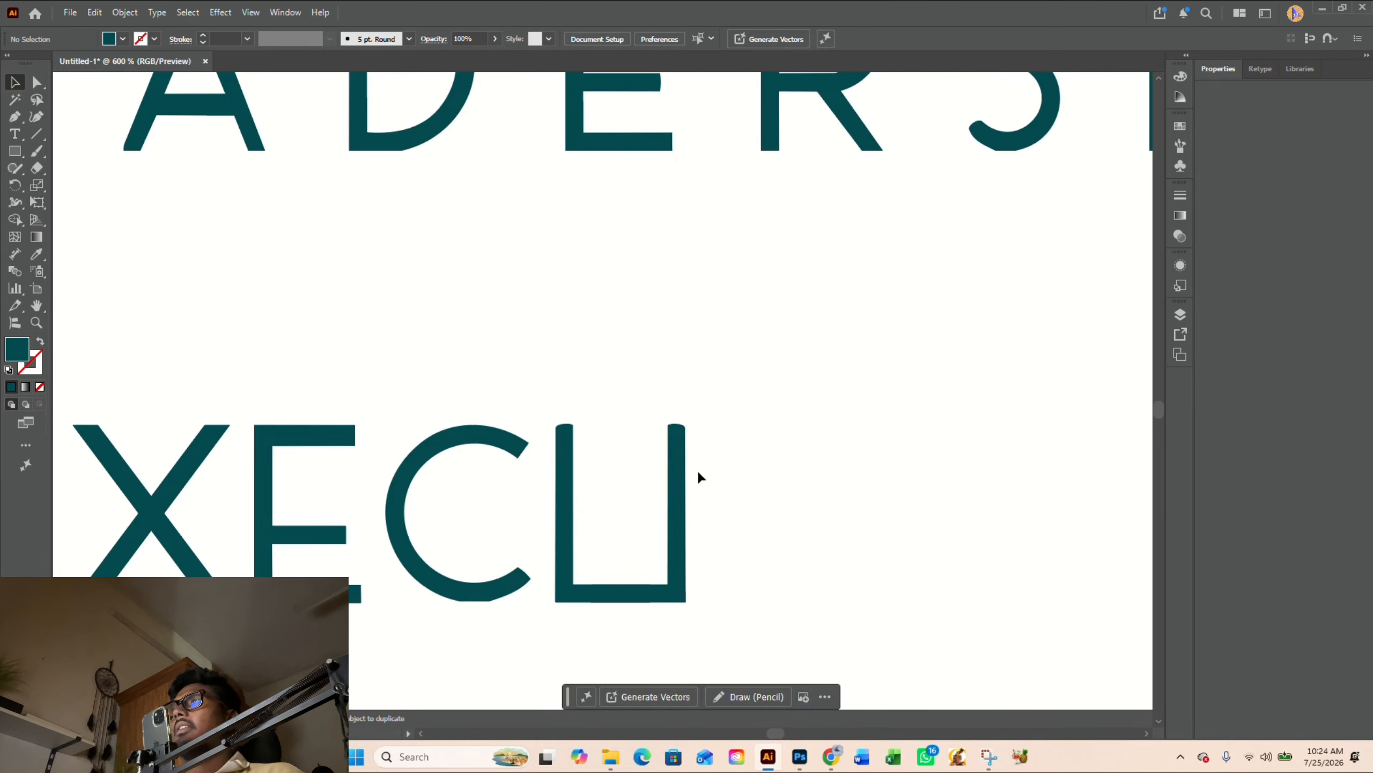
key(p)
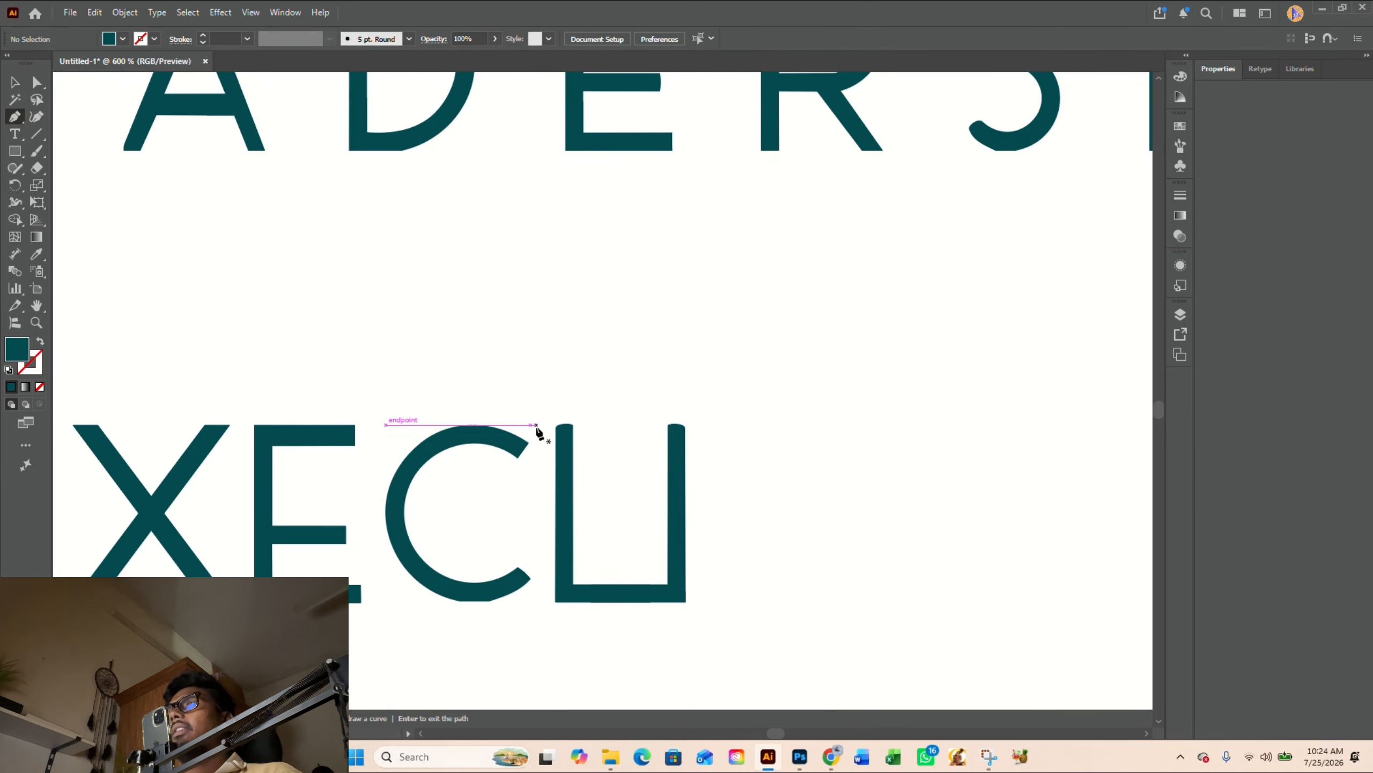
click(536, 430)
click(722, 429)
key(v)
click(626, 407)
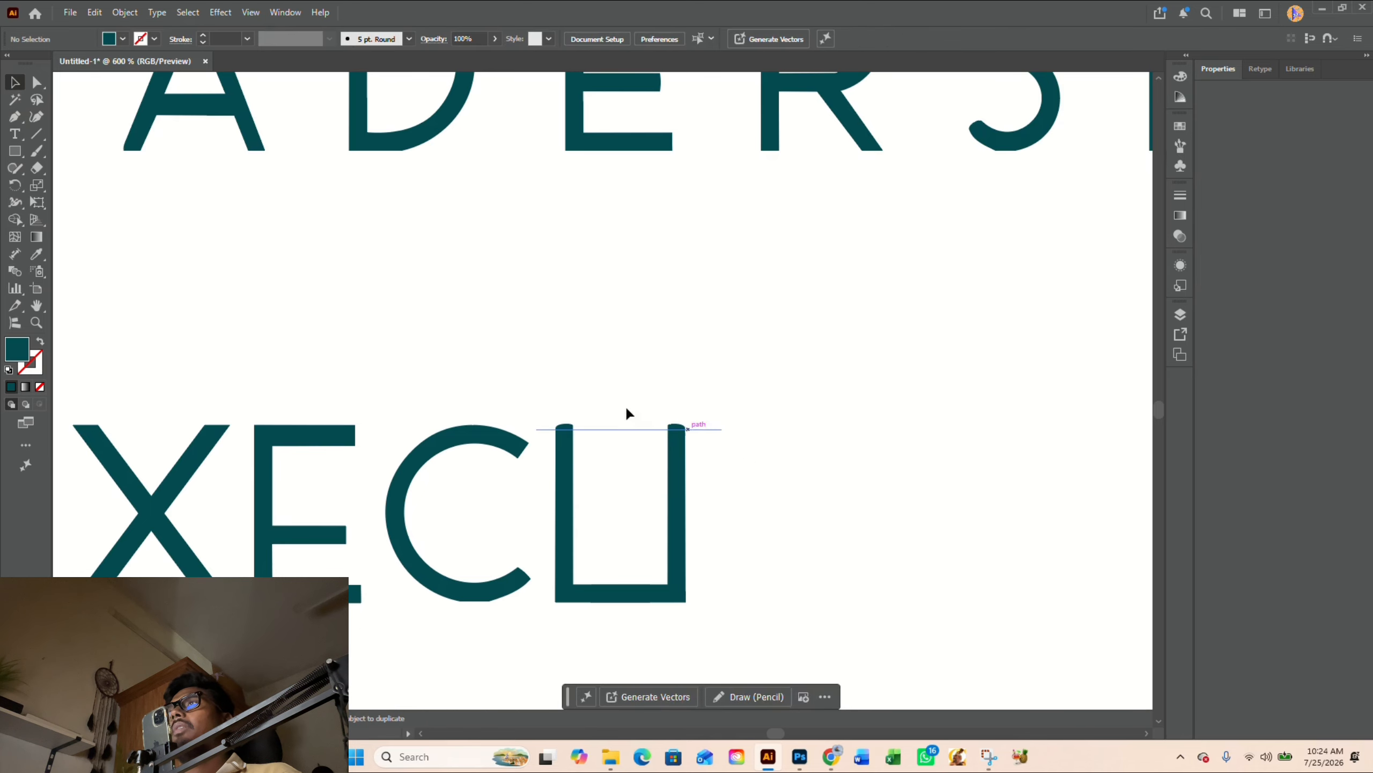
- Cut the rounded tops off both U stems with Shape Builder along the horizontal line, and delete the line
scroll(622, 405, up, 2)
drag(500, 402, 841, 514)
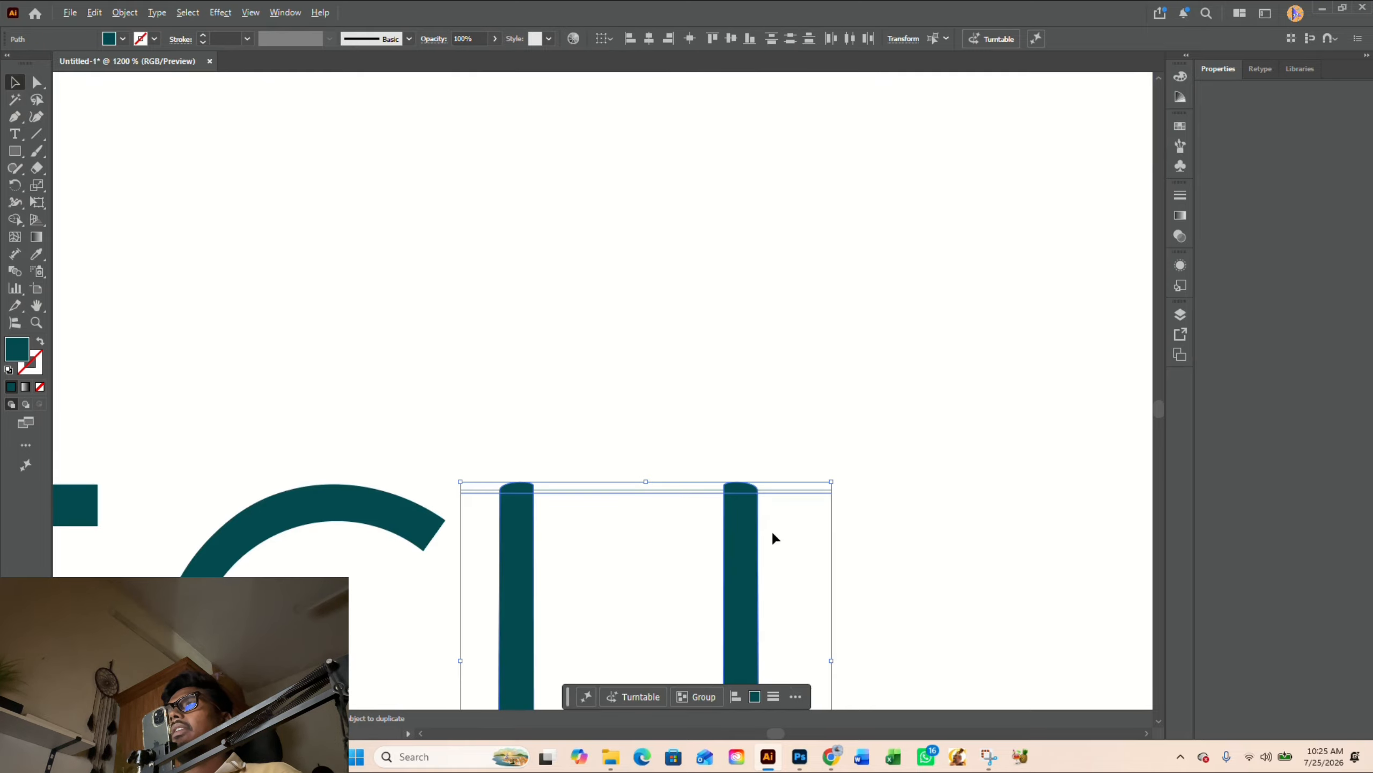
key(shift+m)
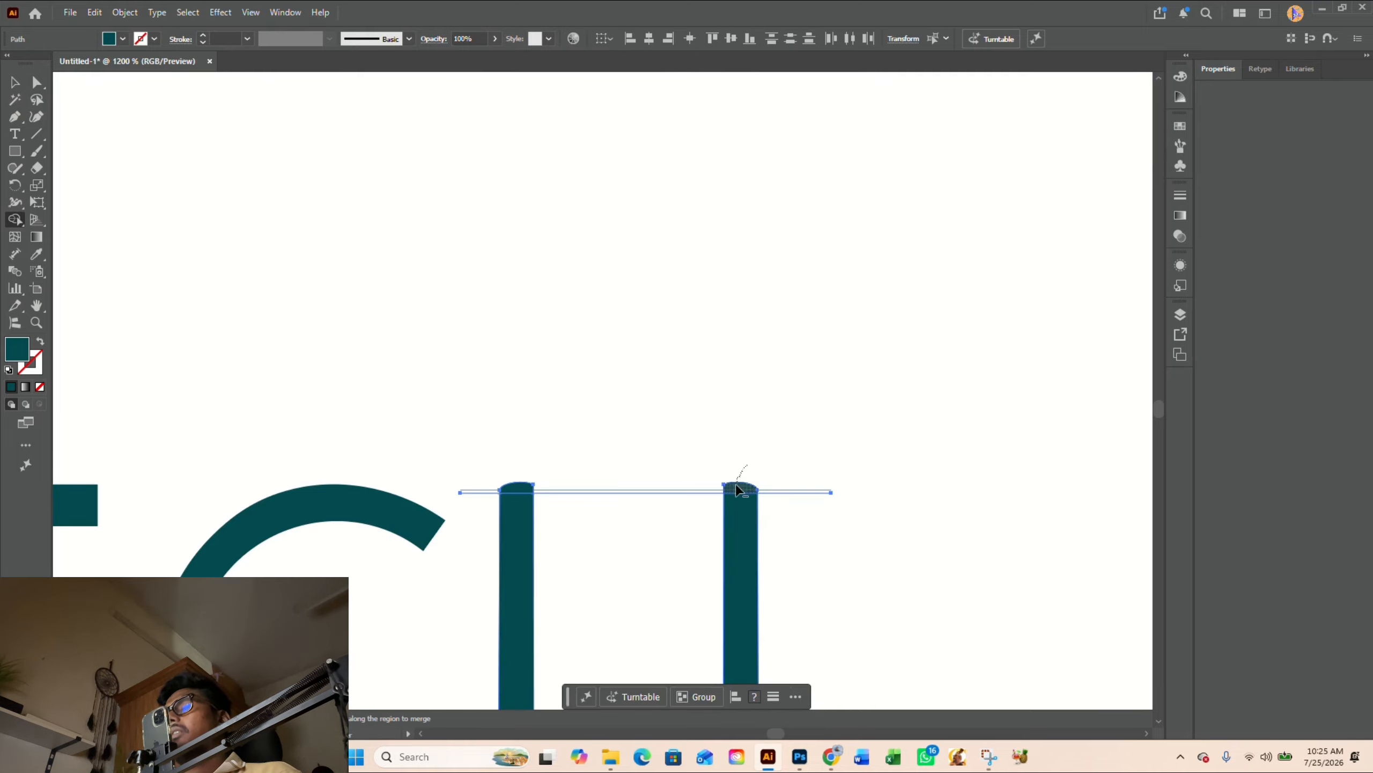
alt+click(738, 486)
key(v)
click(605, 493)
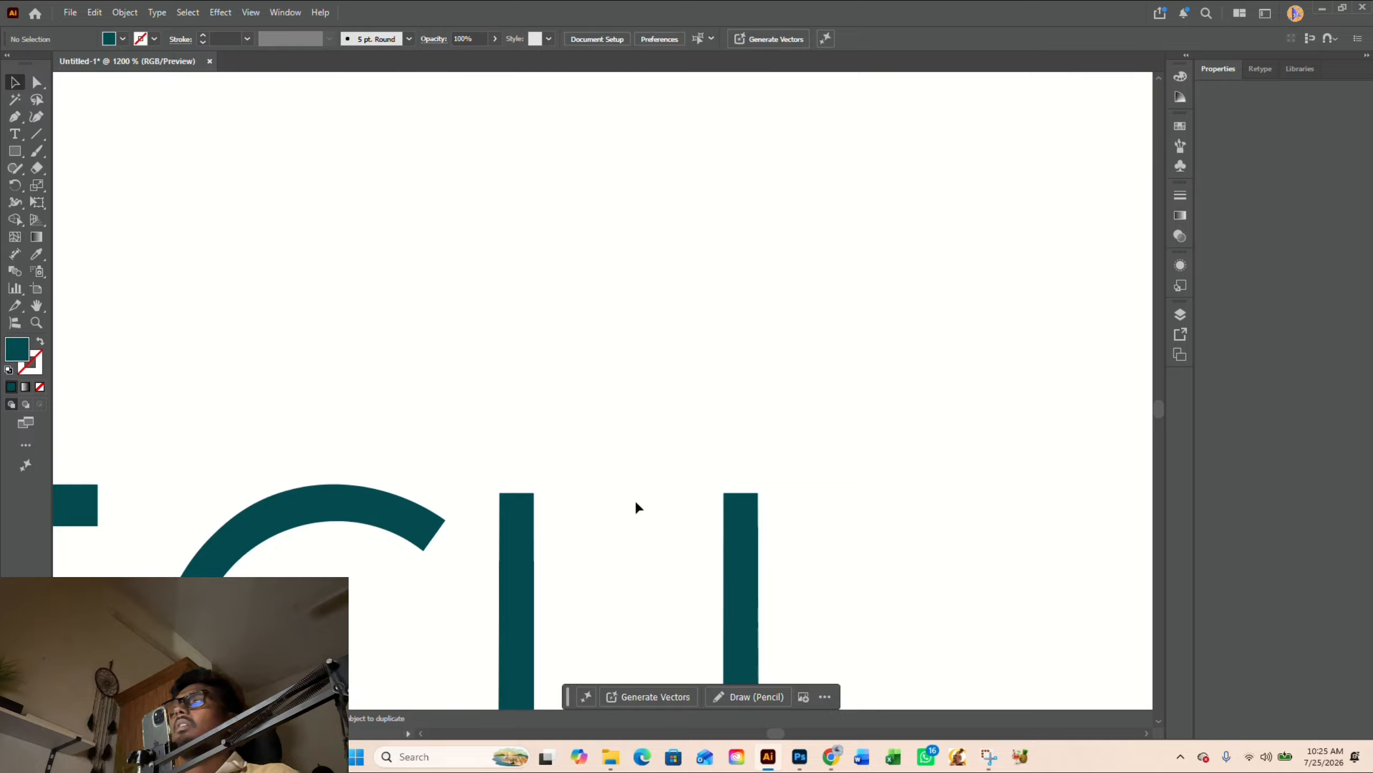
key(Delete)
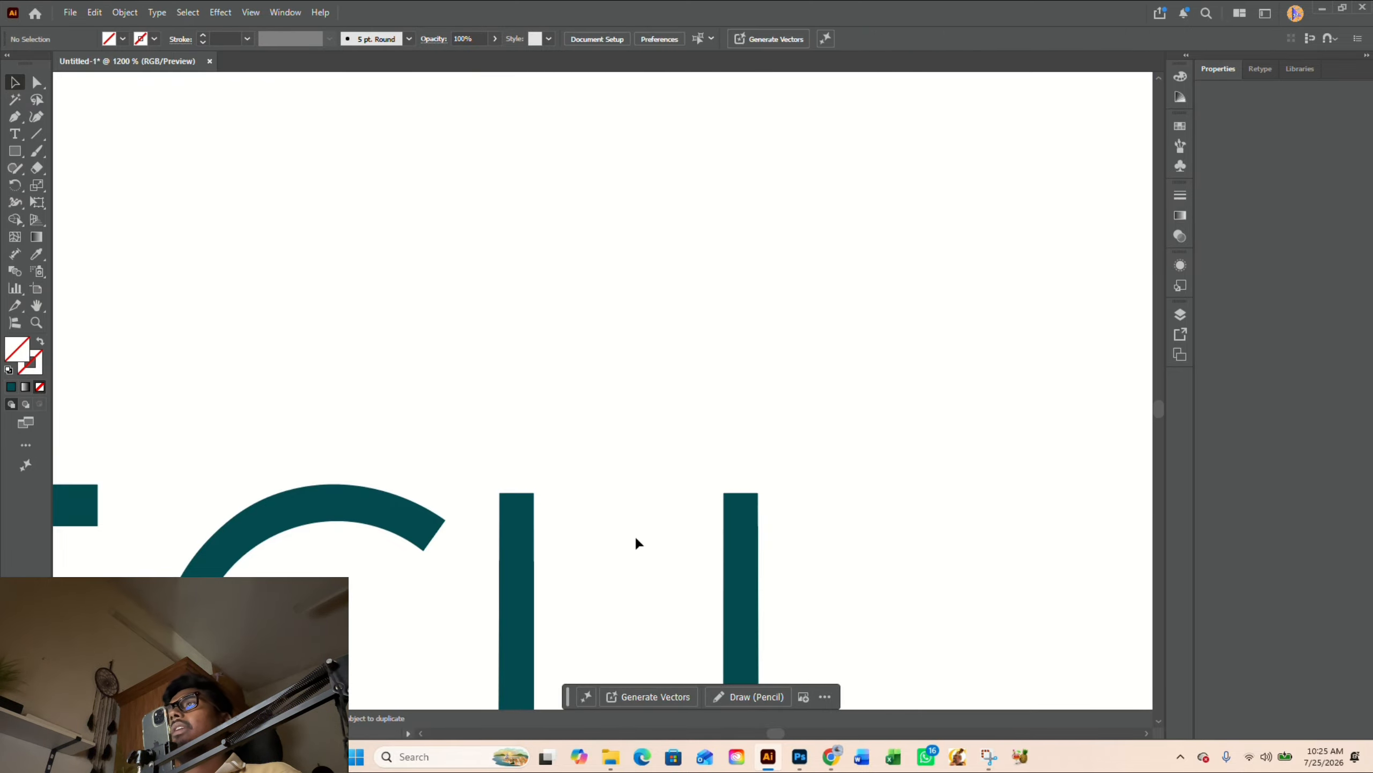
- Raise the top anchor points of both U stems to the top edge of the neighbouring letters
scroll(635, 535, down, 2)
drag(571, 419, 723, 625)
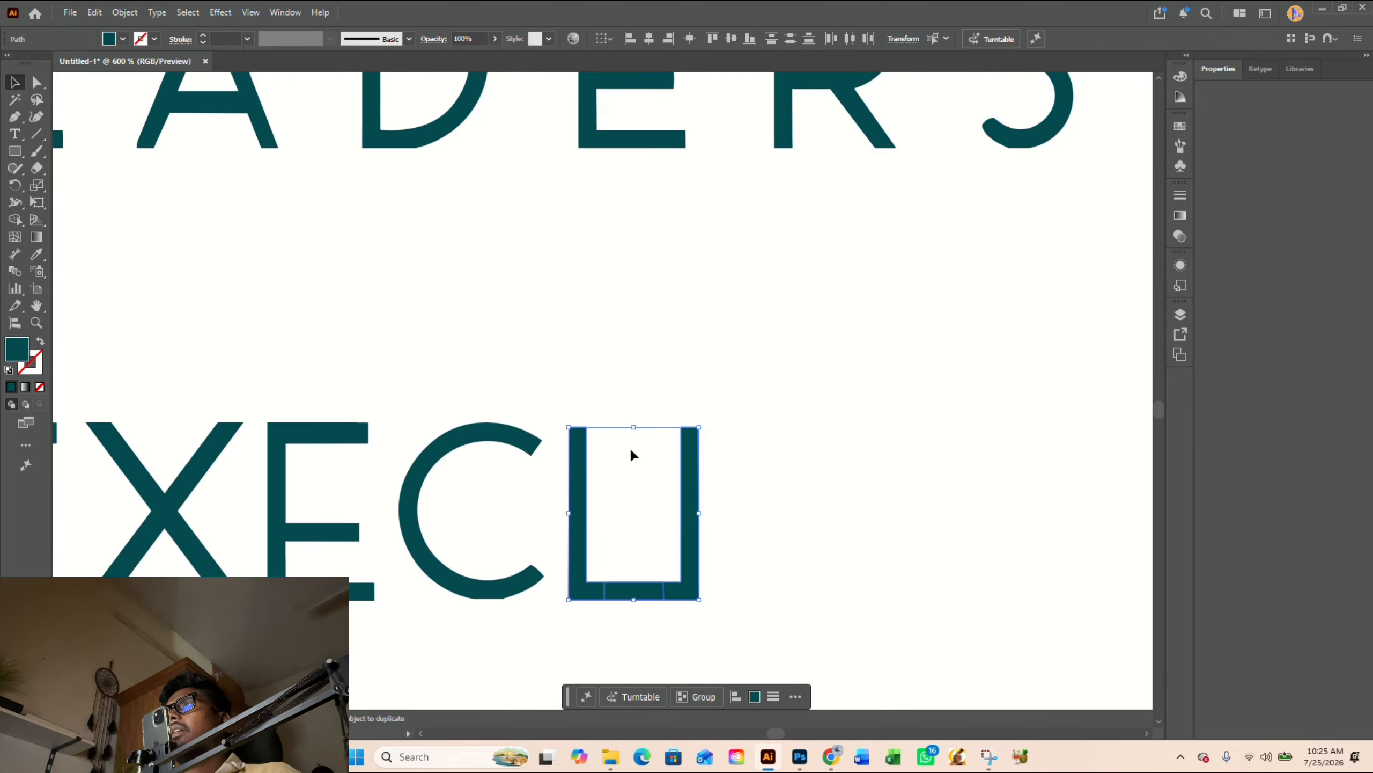
click(616, 441)
key(a)
drag(566, 415, 701, 430)
key(v)
- Merge the two overlapping L pieces into a single U shape with Shape Builder
drag(556, 387, 707, 600)
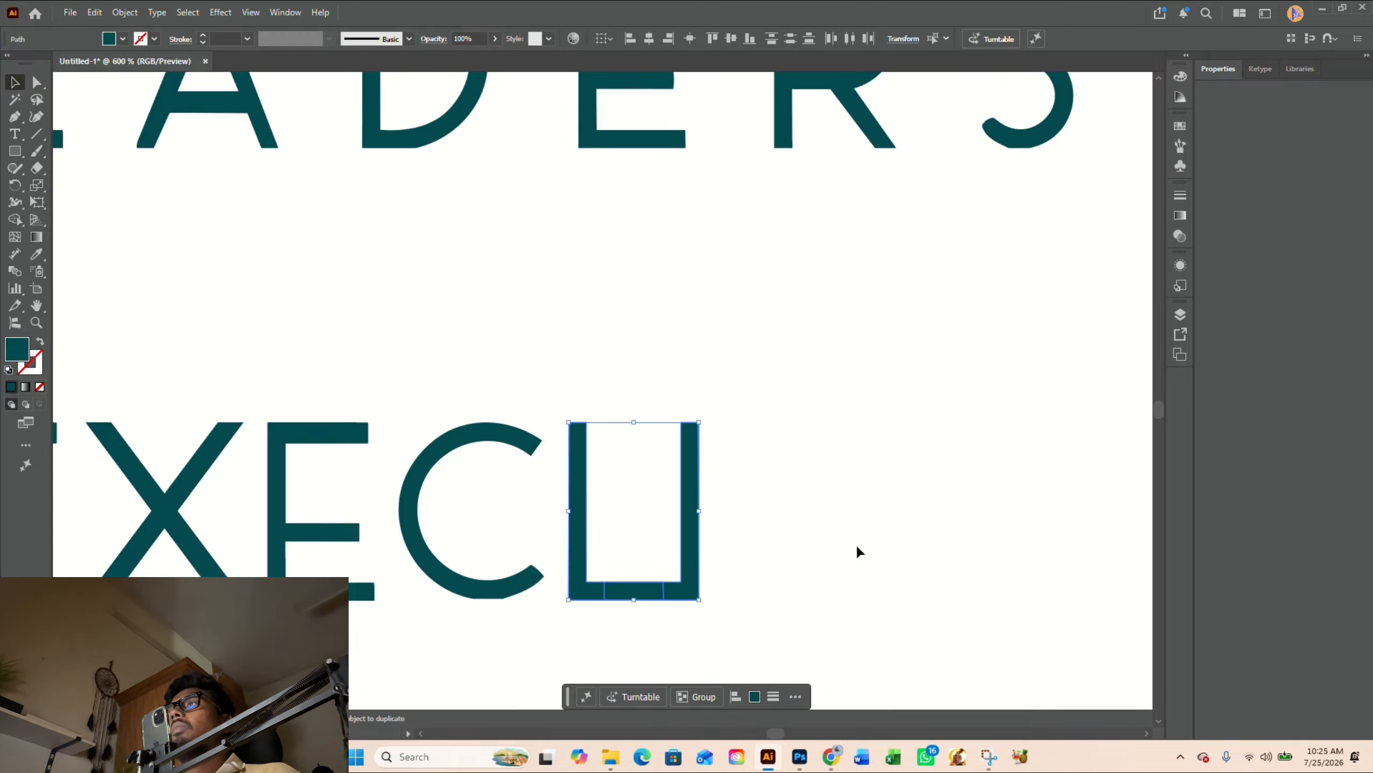
key(shift+m)
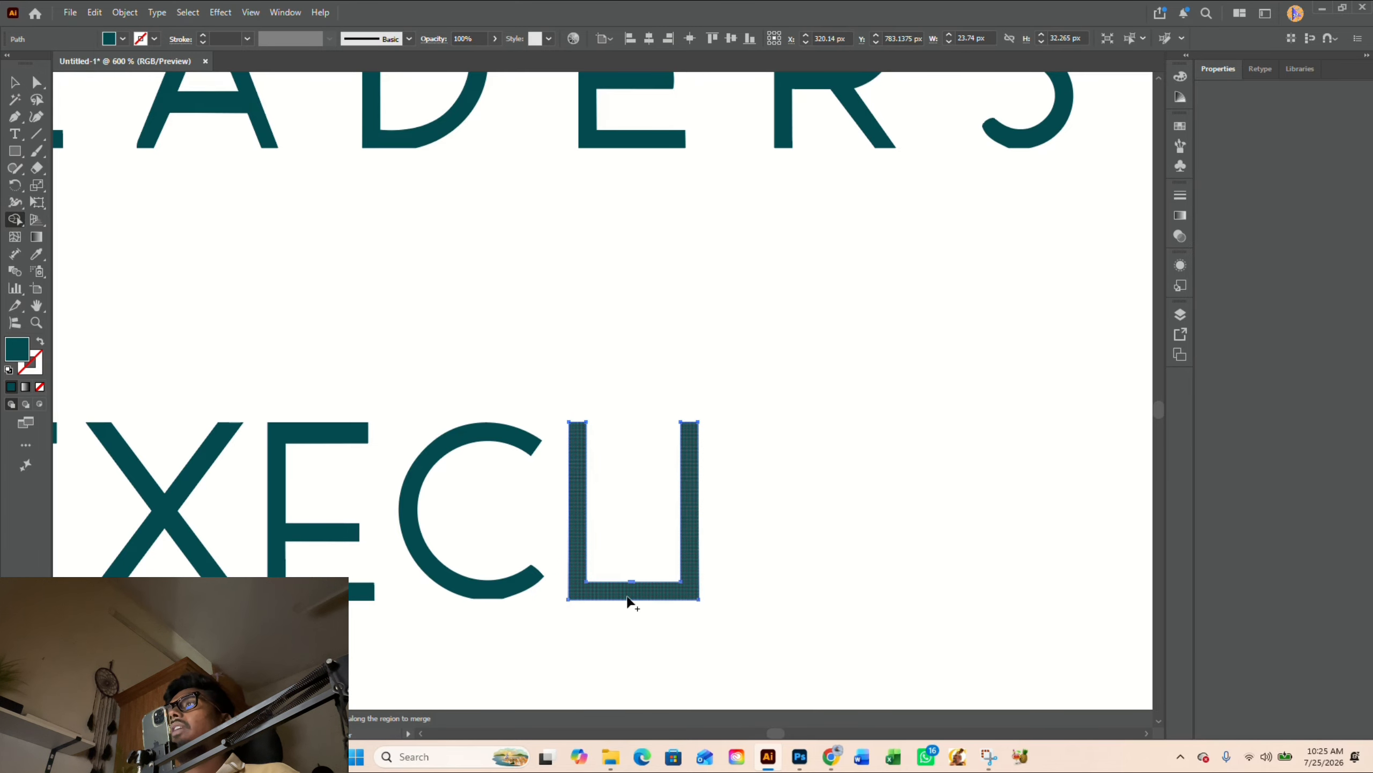
key(v)
key(ctrl+=)
- Round the U's inner bottom corners to about 7.94 px, and round both outer bottom corners to match
key(a)
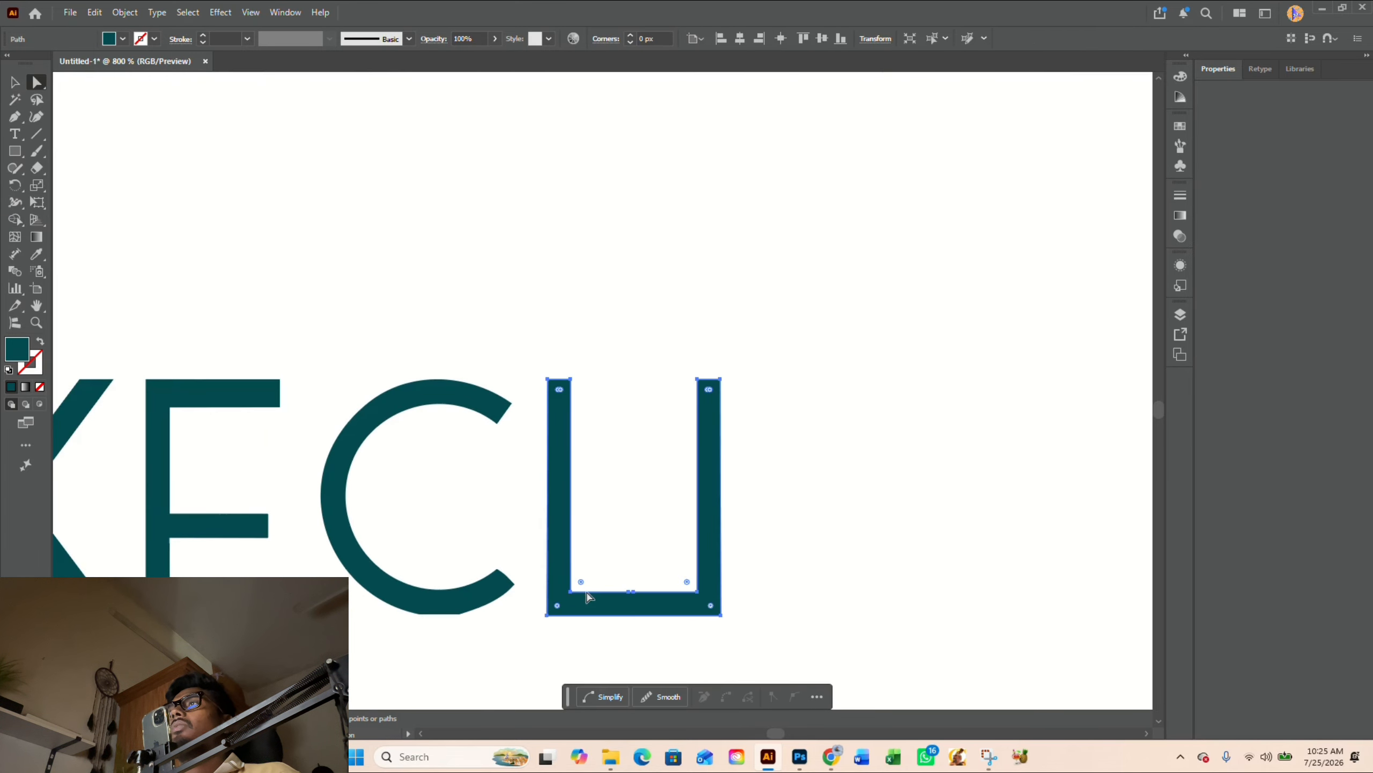
drag(686, 587, 664, 510)
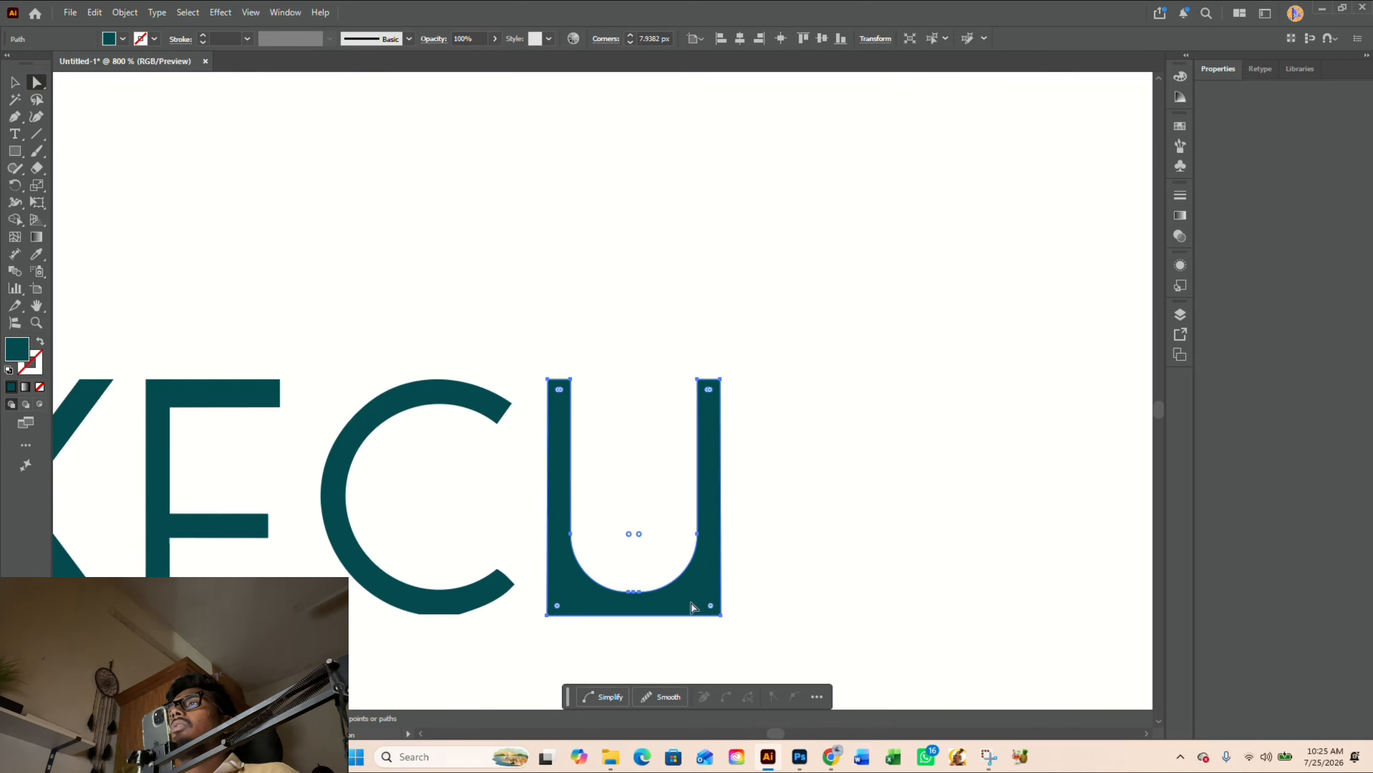
click(710, 606)
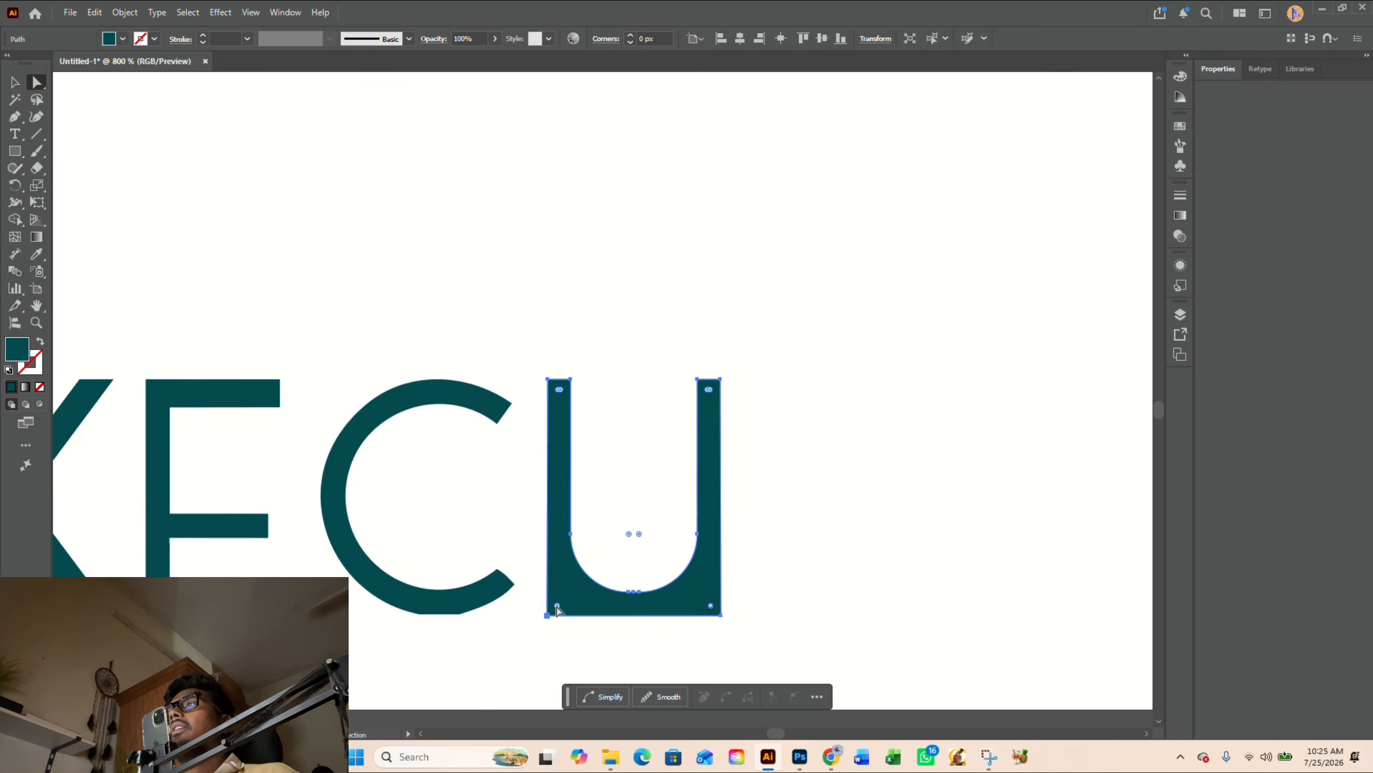
drag(558, 607, 621, 524)
click(629, 495)
- Copy the I of LEADERSHIP beside the finished U, aligned to the new word's baseline
scroll(630, 492, down, 3)
drag(759, 470, 732, 497)
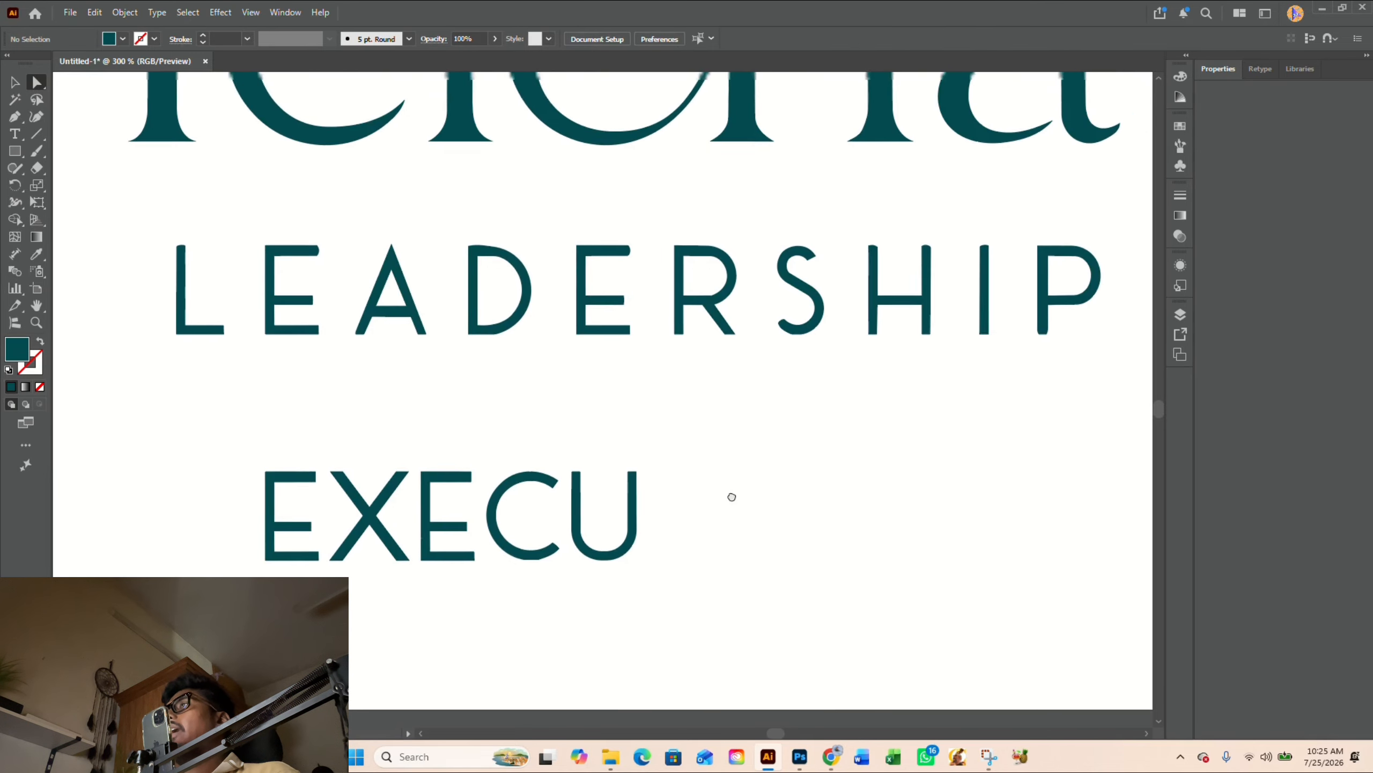
key(v)
scroll(581, 507, down, 2)
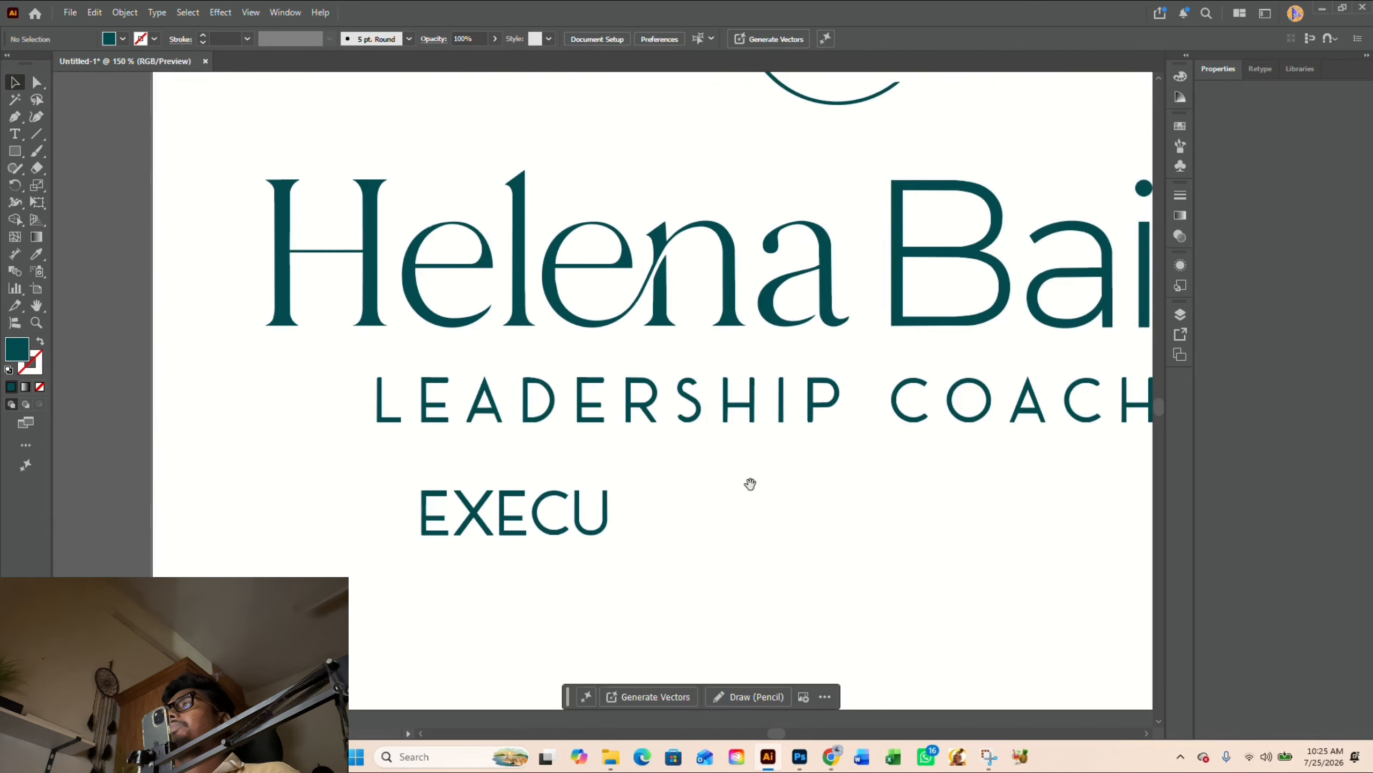
scroll(582, 468, up, 2)
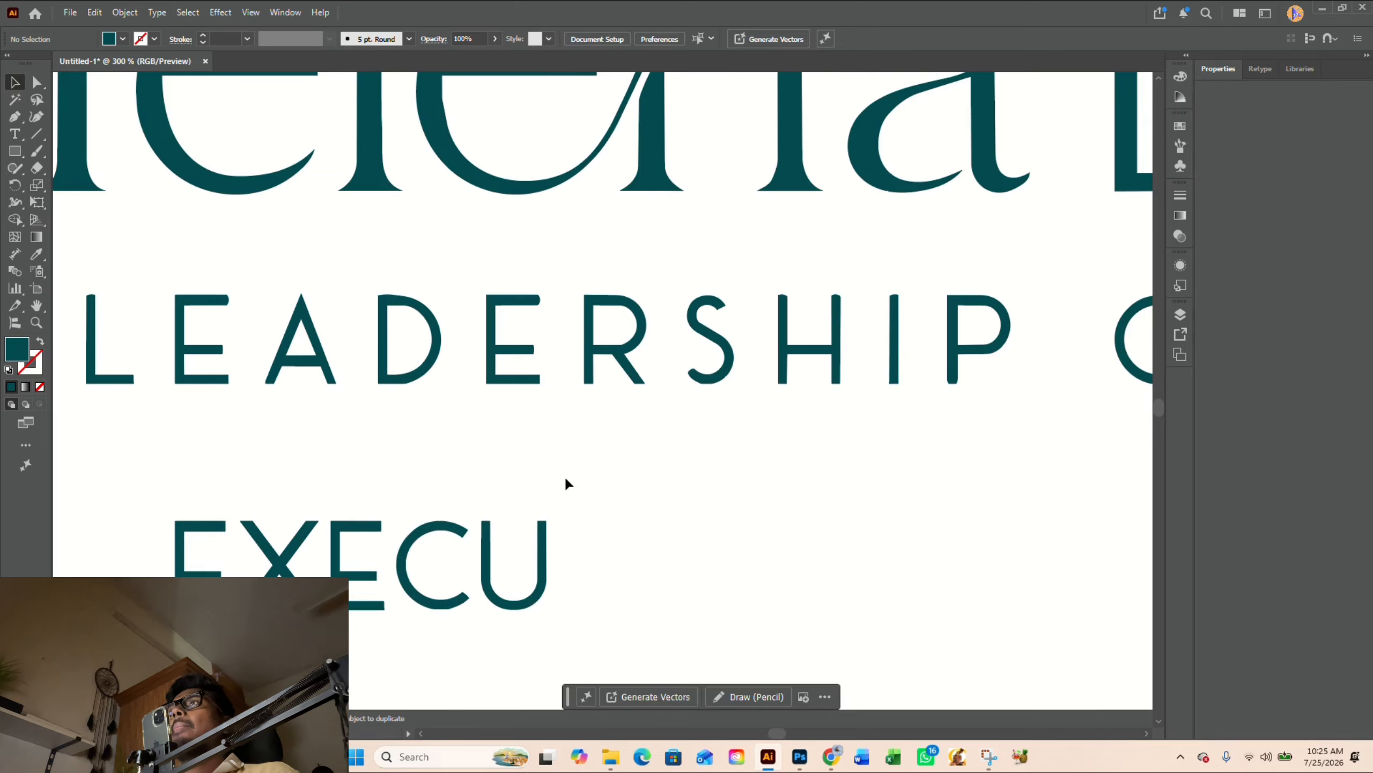
drag(899, 385, 555, 580)
- Draw a horizontal Pen line about 7 px long across the copied I just below its rounded top
scroll(555, 580, up, 3)
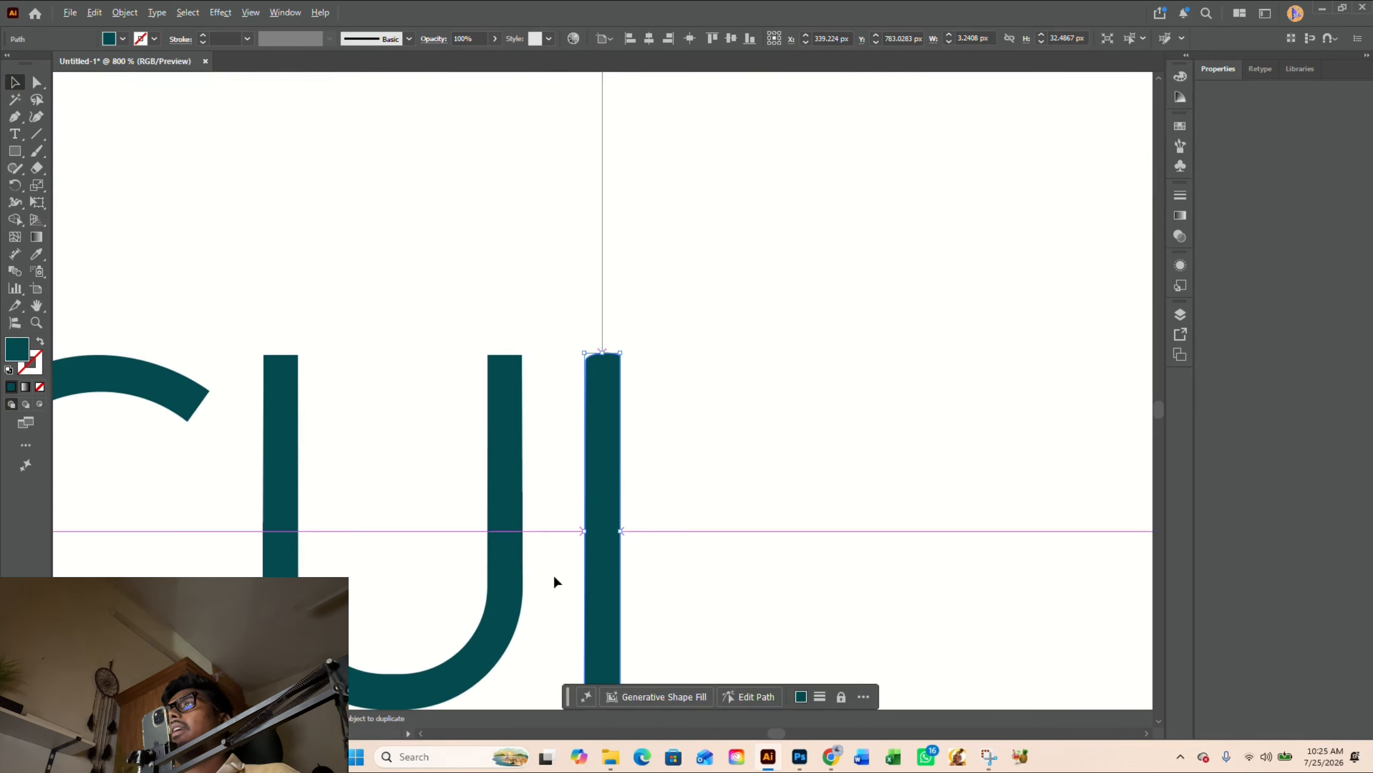
scroll(666, 411, up, 2)
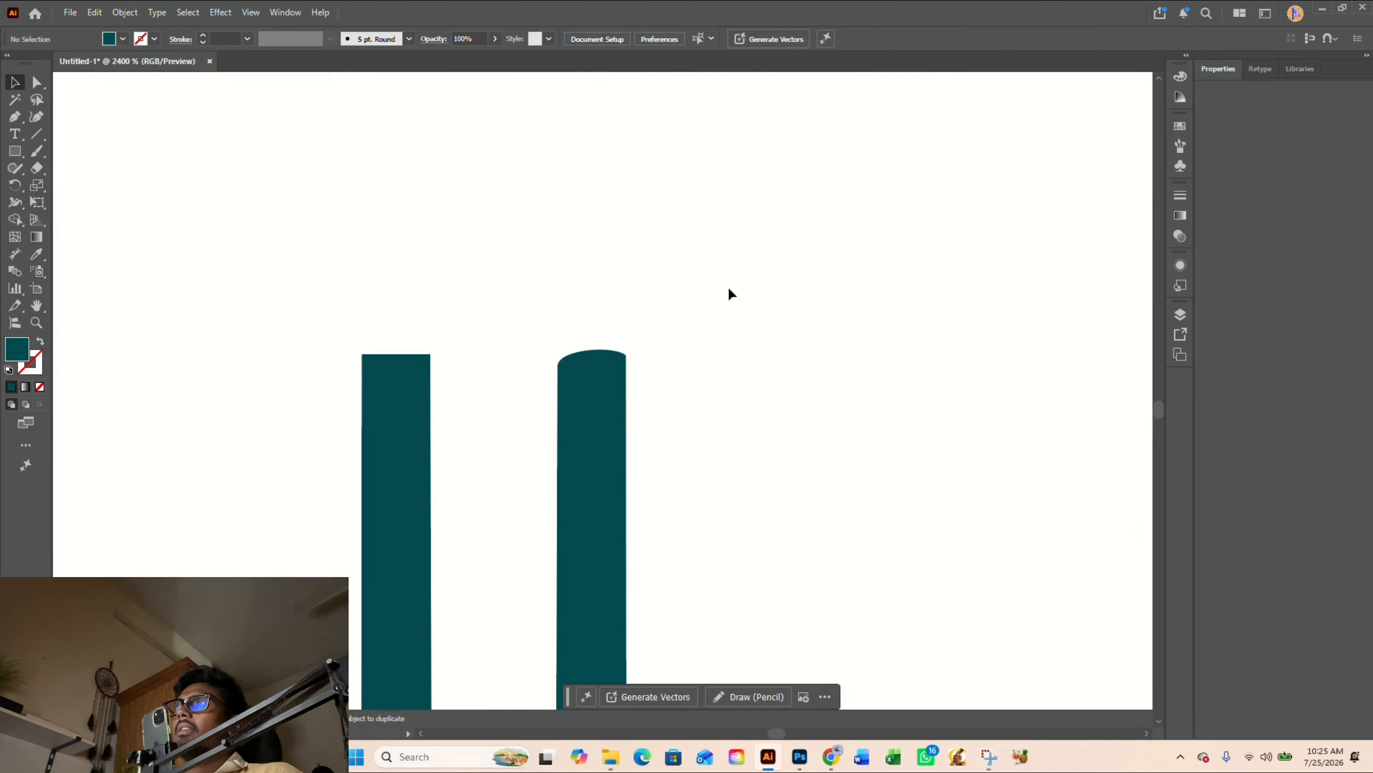
key(p)
click(524, 382)
click(678, 382)
key(v)
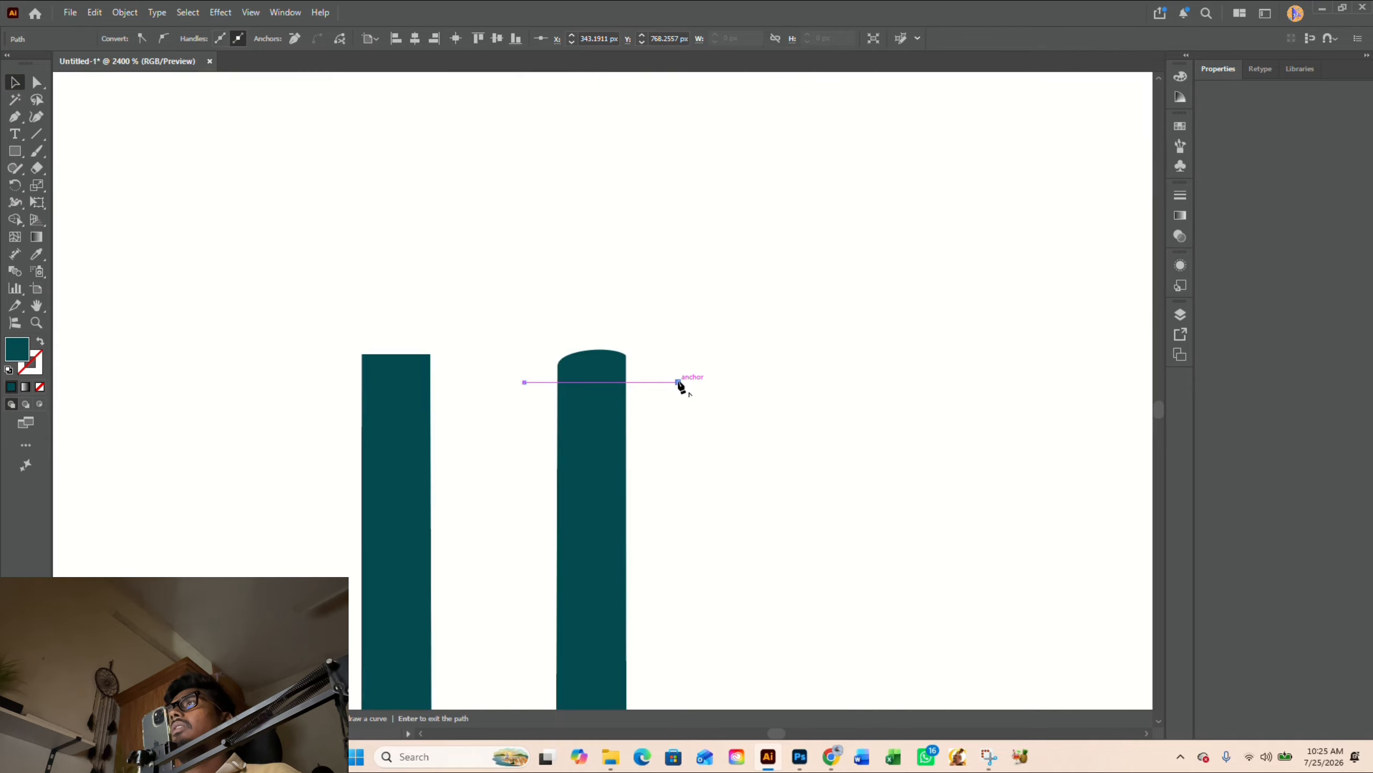
- Cut the rounded top off the copied I with Shape Builder along the line, and delete the line
click(599, 455)
click(715, 430)
drag(715, 431, 661, 437)
key(shift+m)
alt+click(600, 357)
key(v)
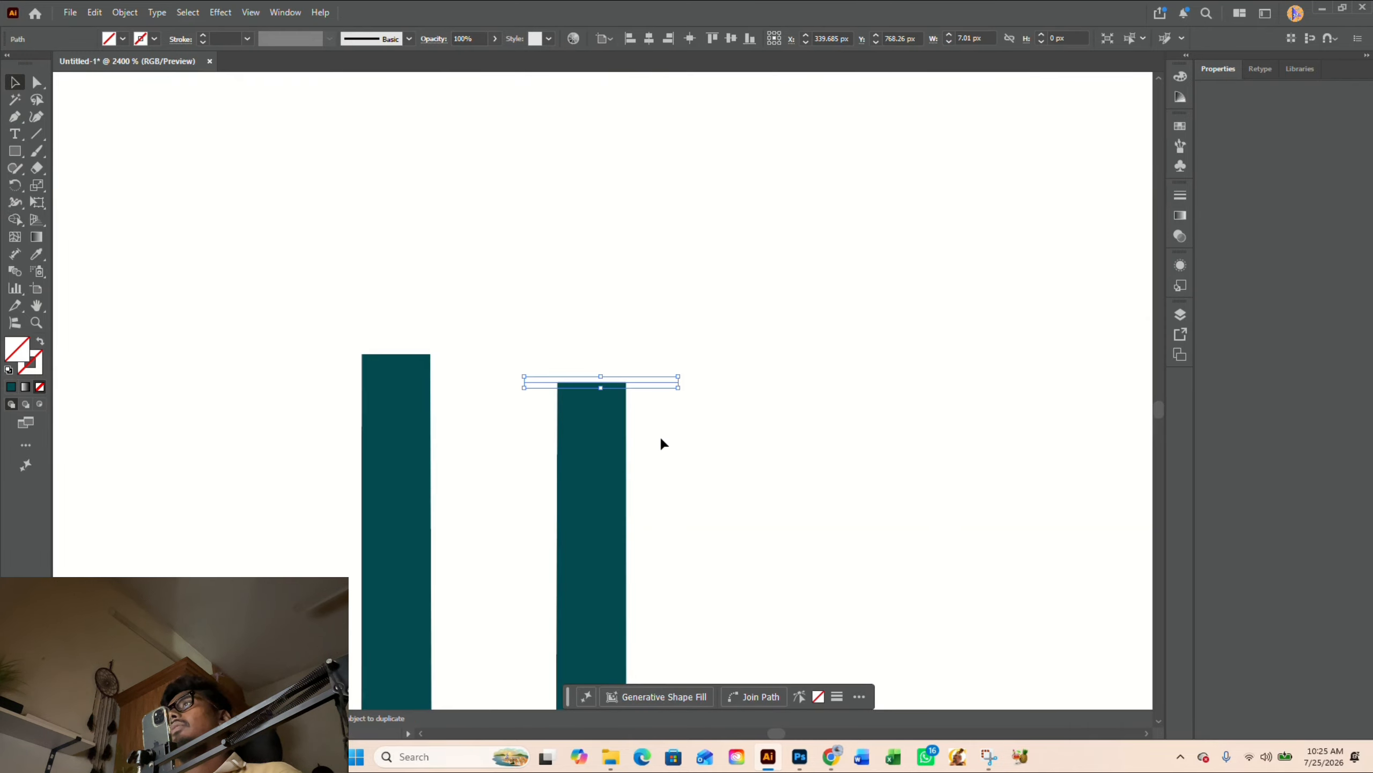
key(Delete)
- Raise the copied I's top anchor points to align with the top of the U
key(a)
drag(518, 365, 630, 357)
click(695, 383)
- Place a horizontal copy of the I bar centered across the stem's top edge to form a T after the U
scroll(696, 383, down, 4)
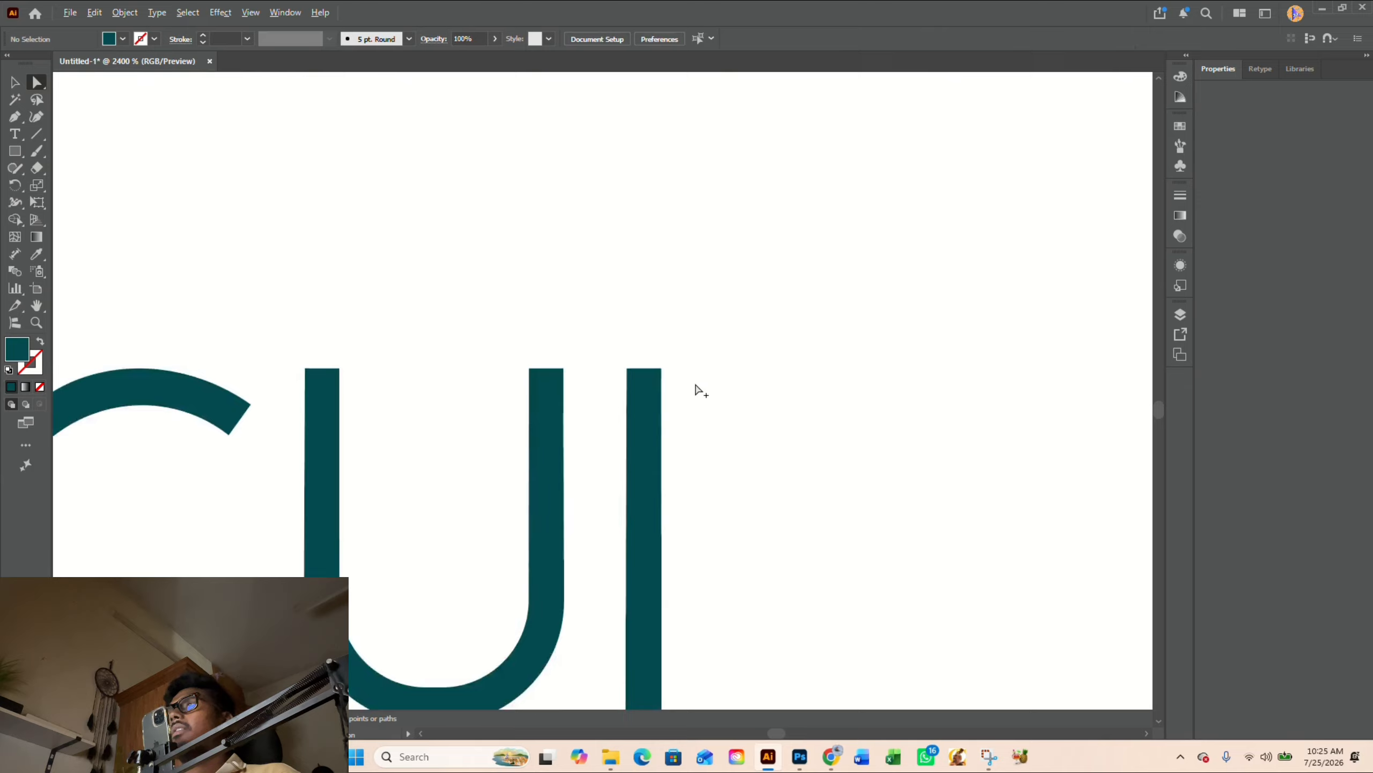
key(v)
drag(670, 428, 799, 442)
drag(825, 390, 794, 389)
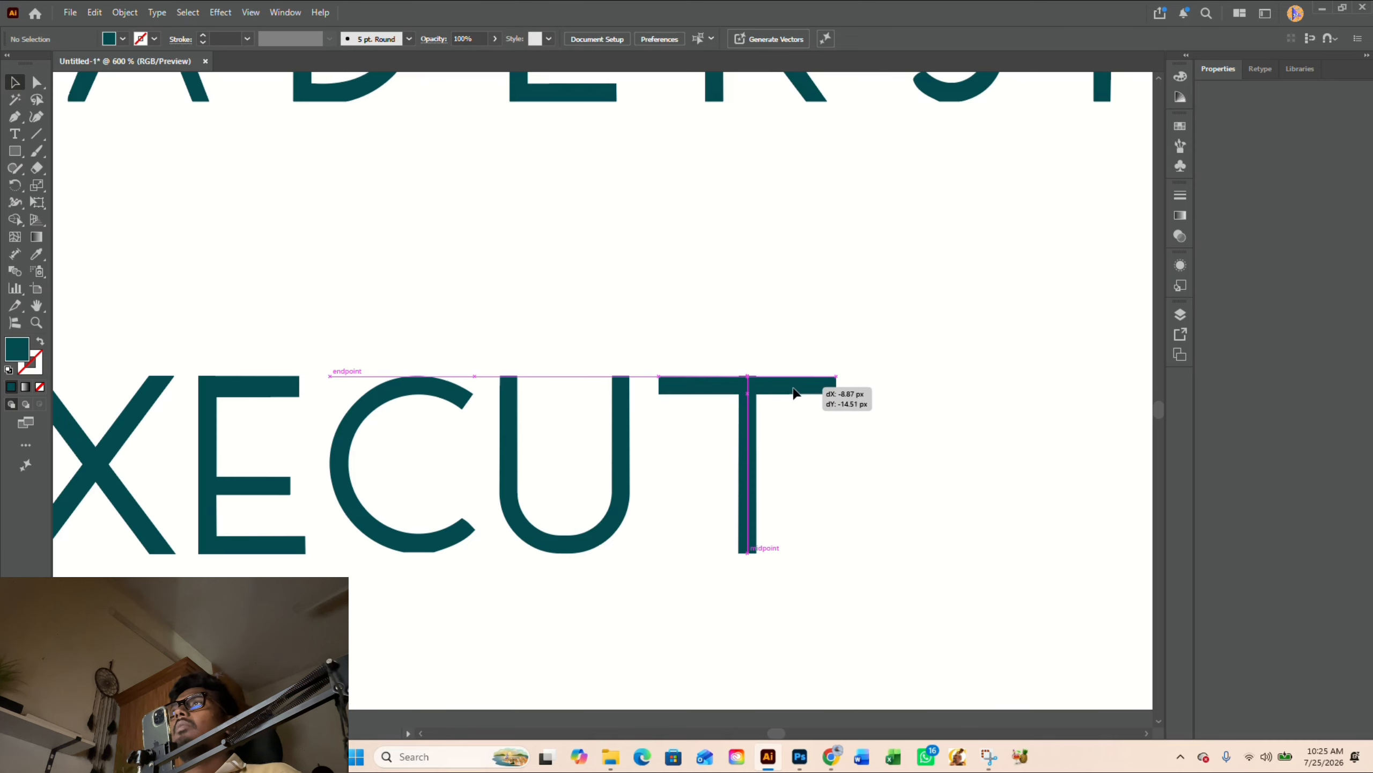
- Align the T's crossbar with the stem's top edge and narrow it symmetrically to about 25.5 px wide
scroll(746, 385, up, 5)
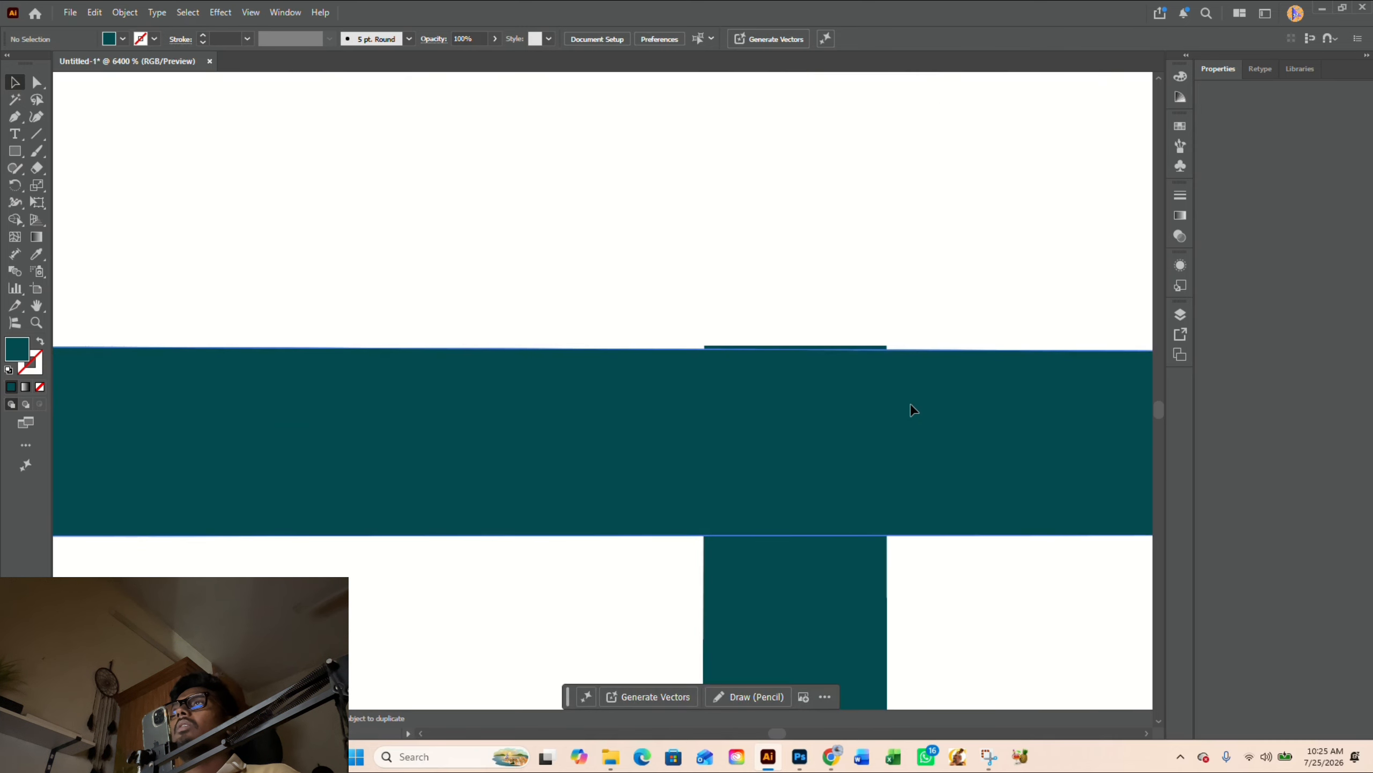
drag(909, 404, 856, 438)
scroll(692, 438, down, 5)
click(811, 373)
click(854, 431)
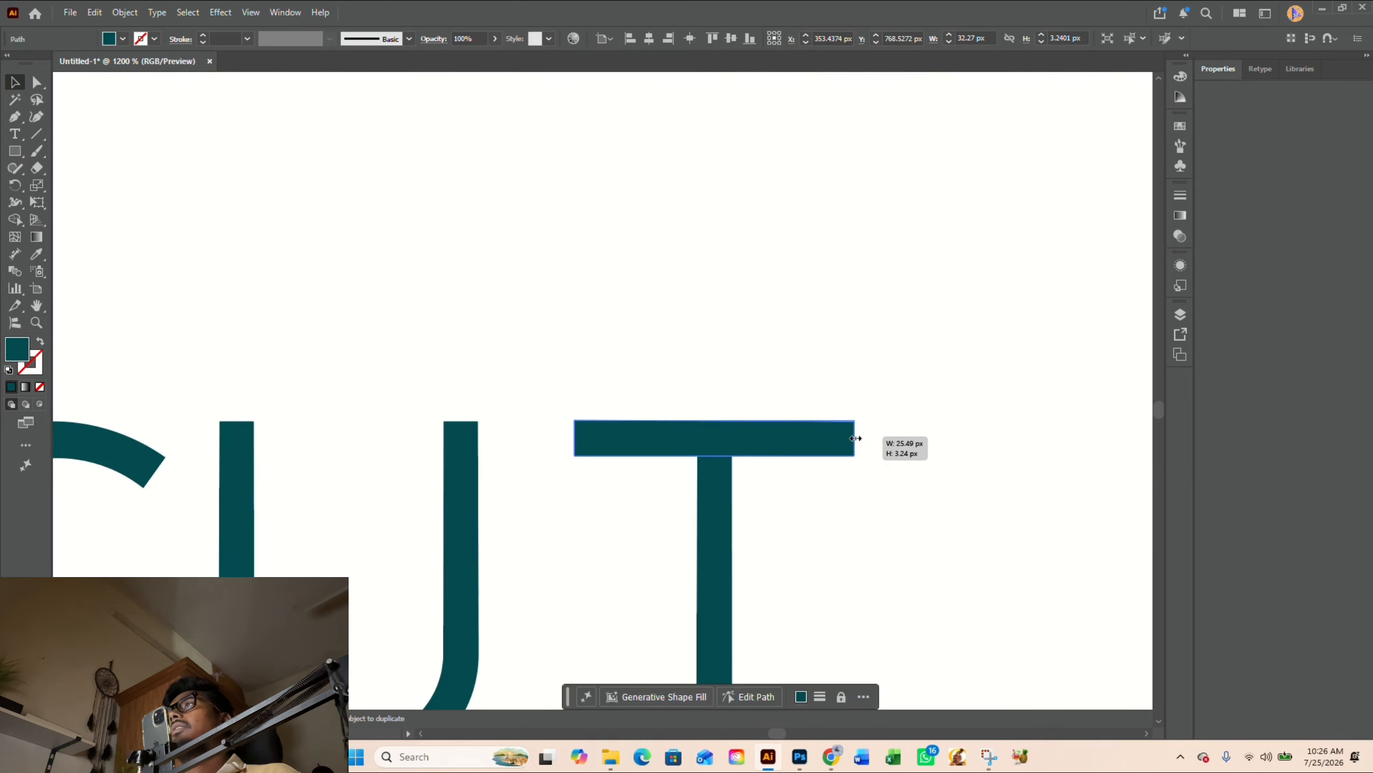
click(631, 358)
- Move the T closer to the U and place a copy of the squared I stem after it
scroll(631, 359, down, 4)
scroll(683, 368, down, 2)
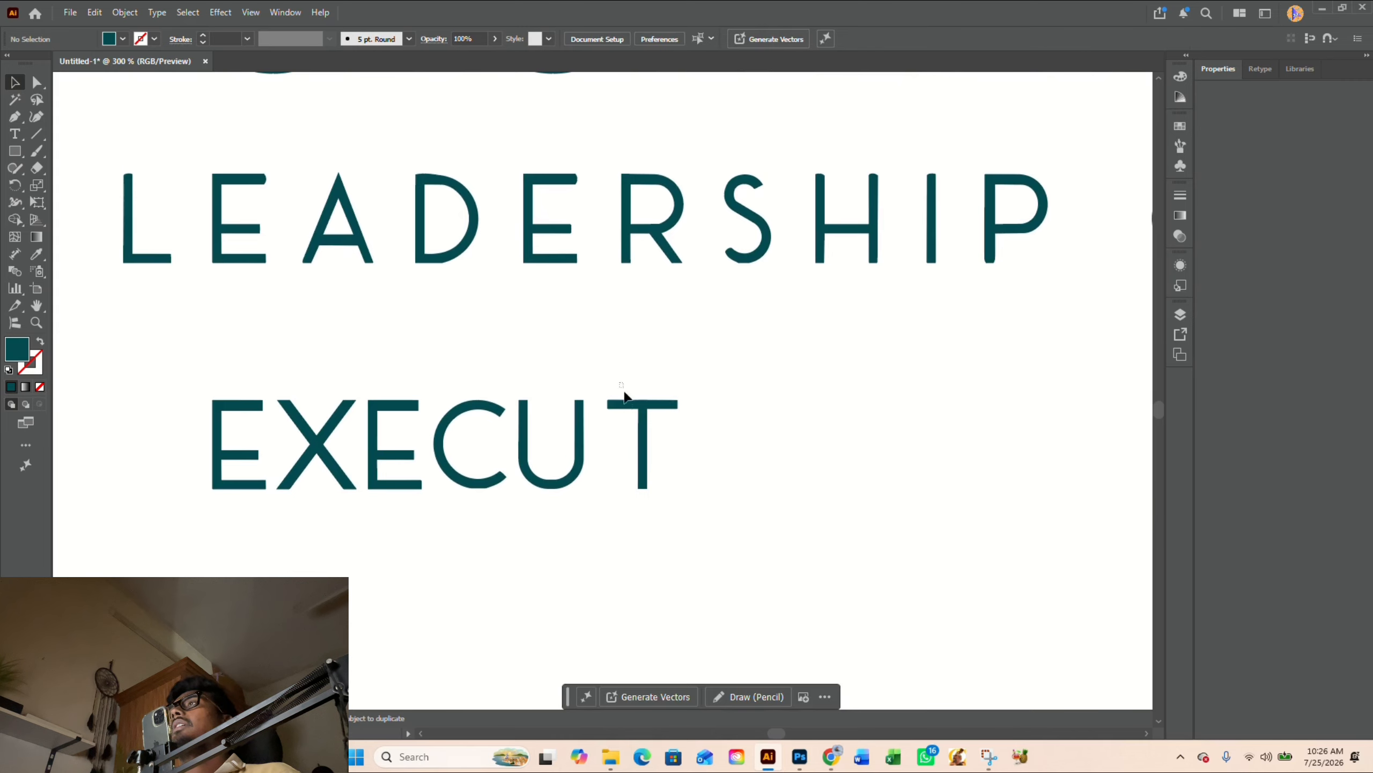
drag(621, 385, 689, 445)
click(676, 436)
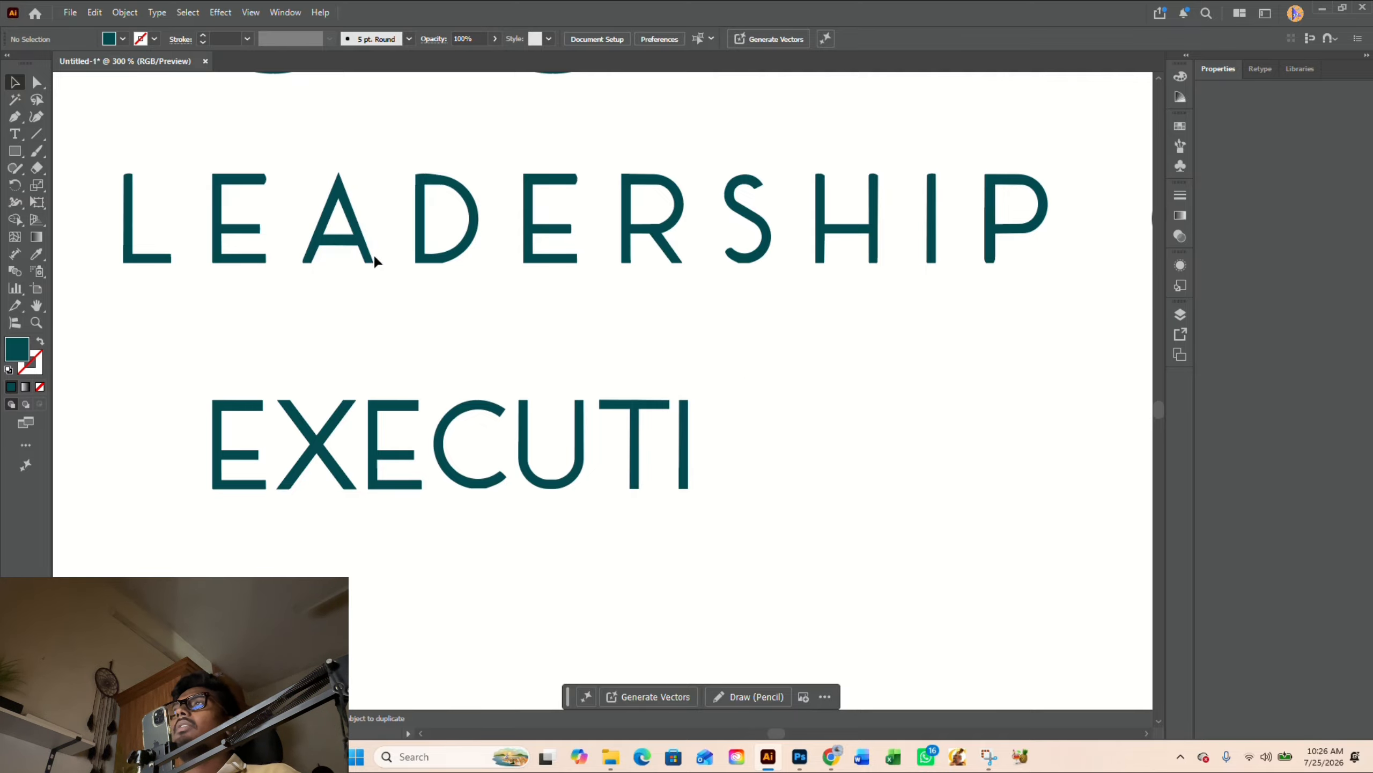
- Copy the A from LEADERSHIP to the end of EXECUTI and flip it upside down
drag(368, 259, 773, 481)
drag(781, 389, 711, 509)
click(807, 445)
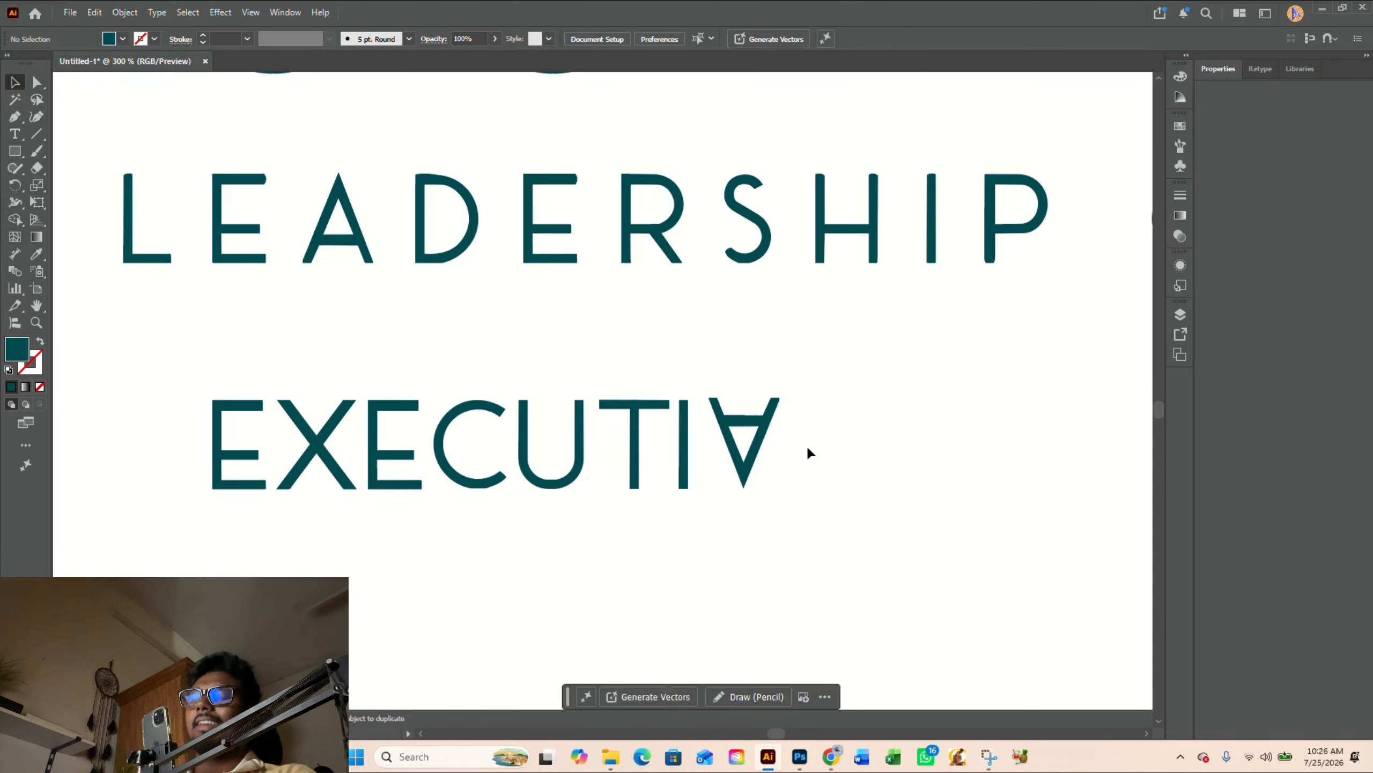
- Draw a closed Pen triangle between the inner top corners and inner vertex of the inverted A, covering its crossbar
scroll(774, 430, up, 5)
key(p)
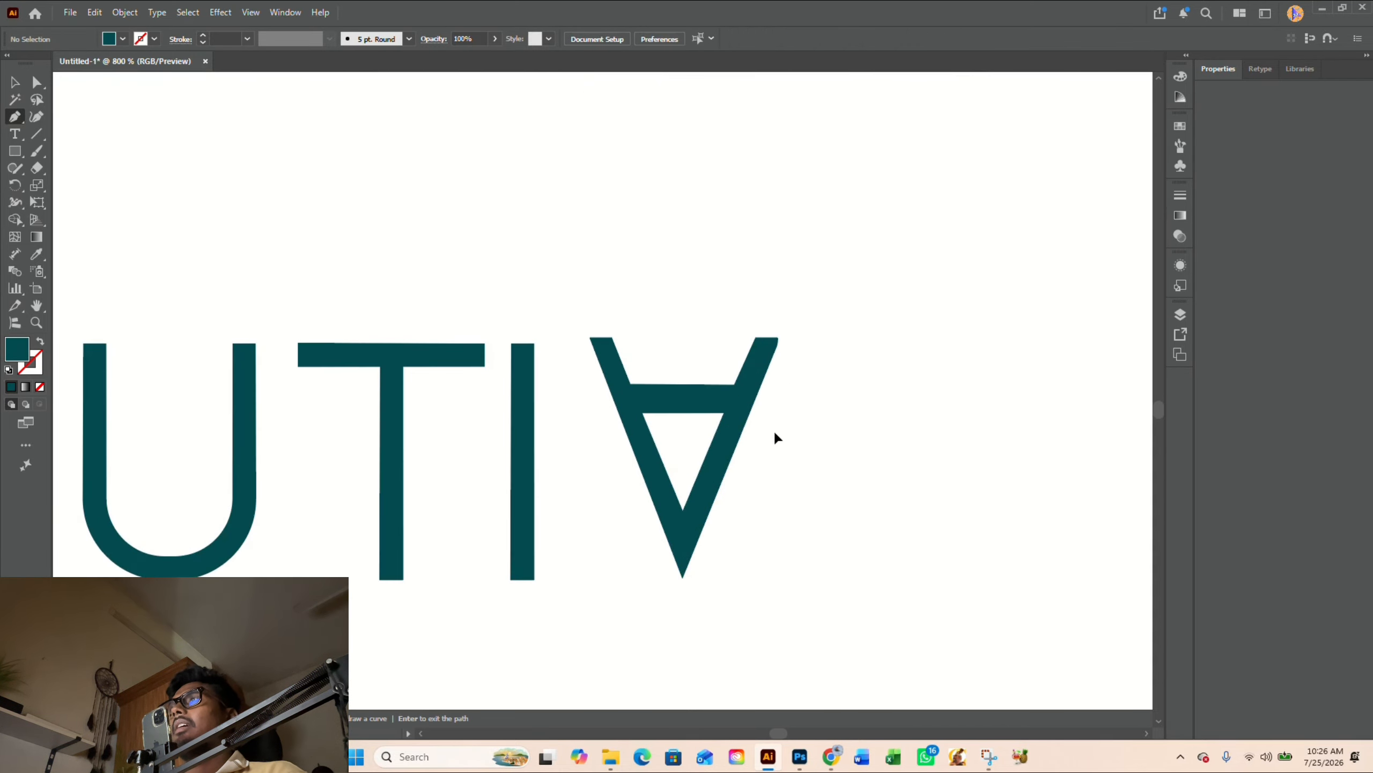
click(613, 338)
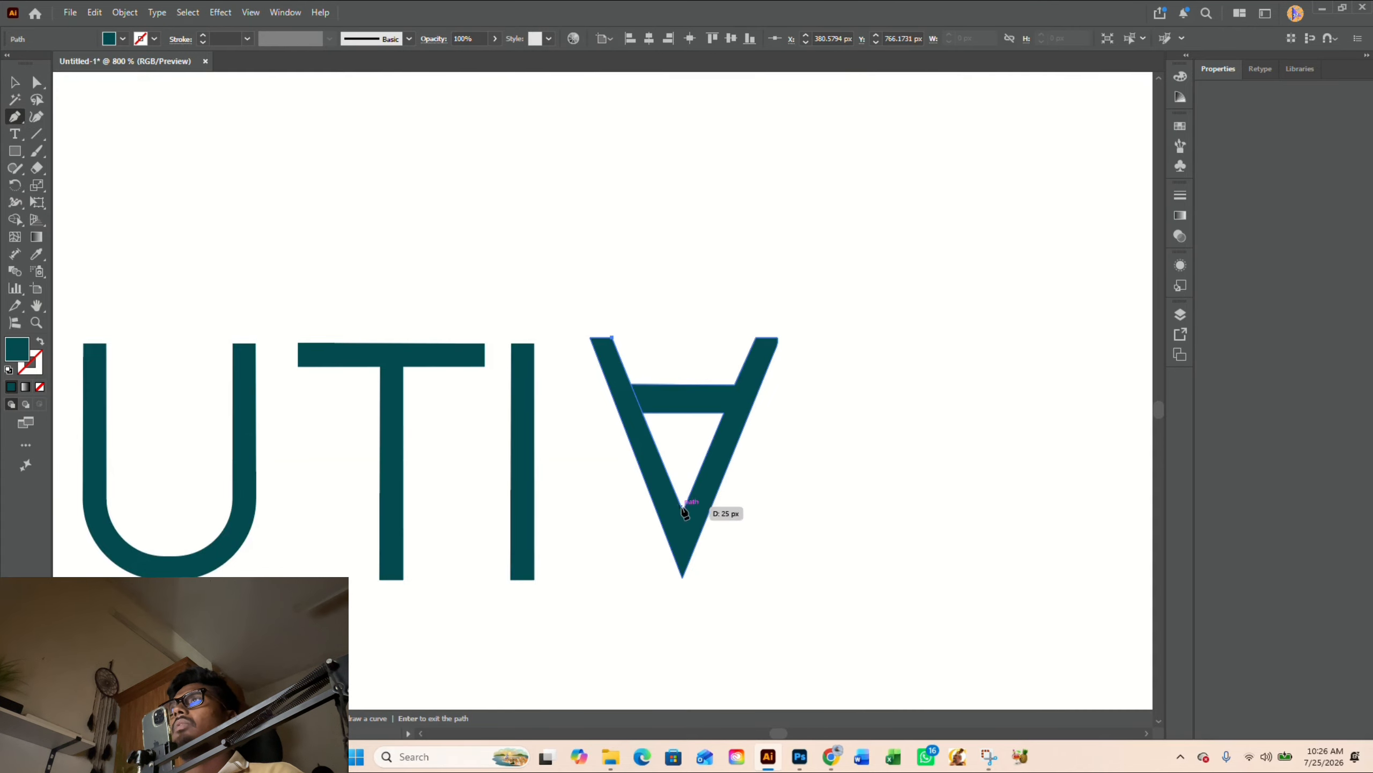
click(683, 510)
click(756, 338)
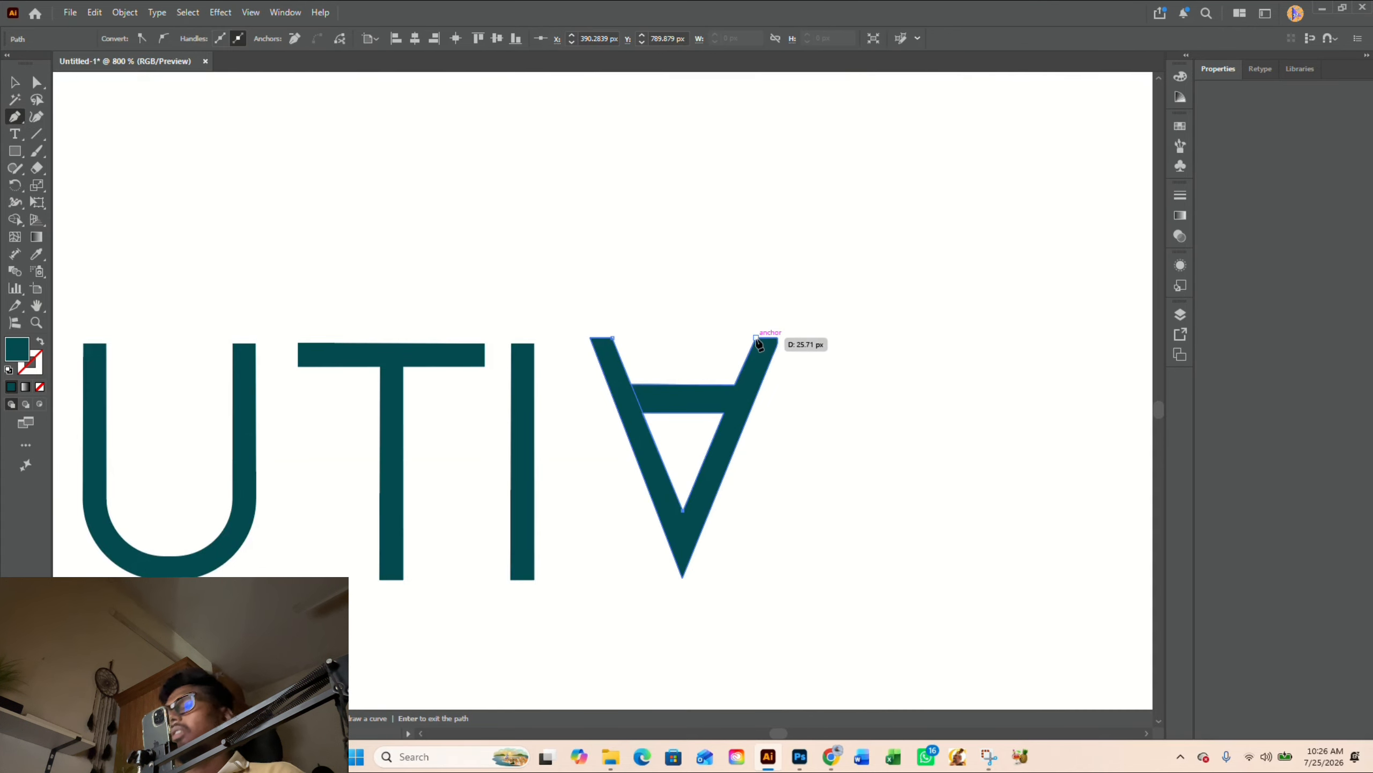
click(612, 338)
- Remove the crossbar area inside the triangle with Shape Builder to turn the inverted A into a V
key(v)
drag(671, 284, 722, 503)
key(shift+m)
drag(694, 373, 694, 426)
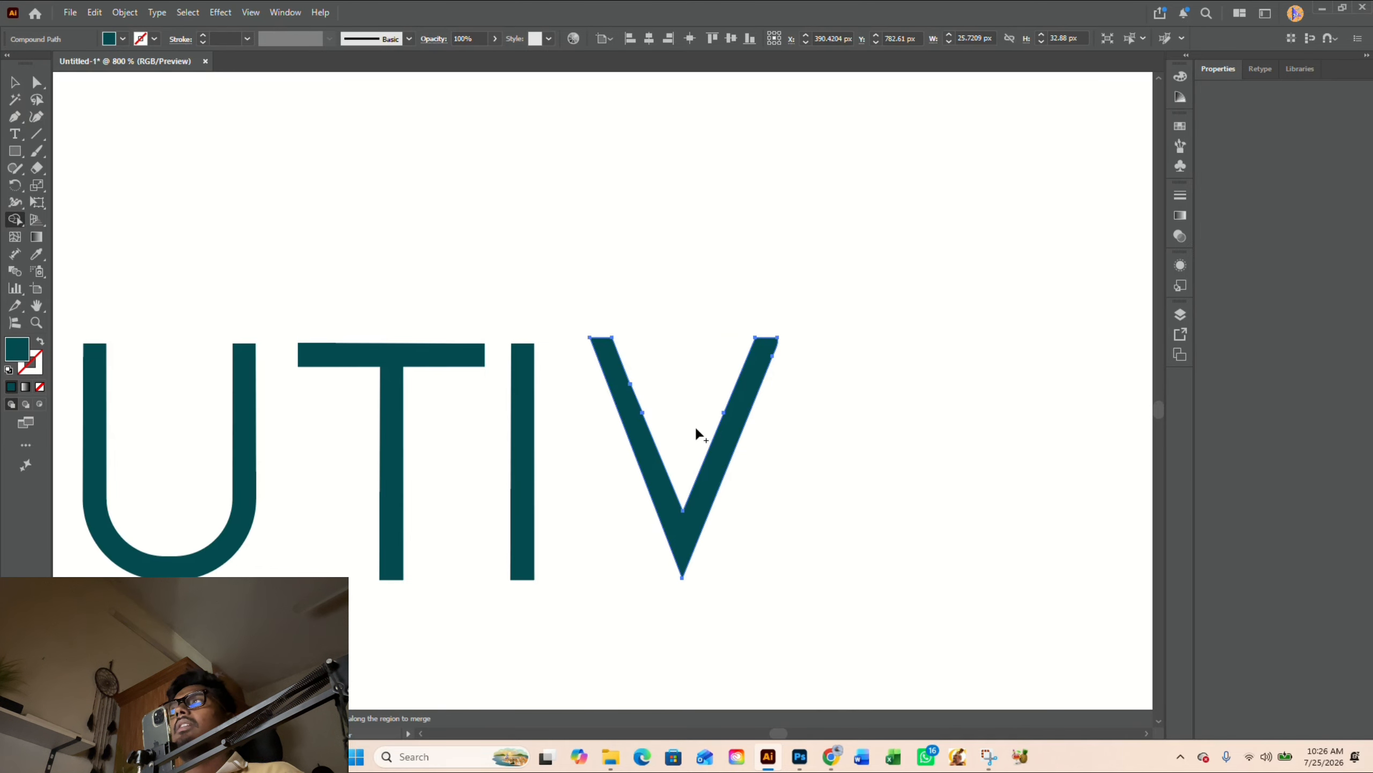
key(v)
- Draw a Pen line along the outer edge of the V's right arm, extending past its rounded top corner
scroll(716, 324, up, 3)
scroll(812, 332, down, 1)
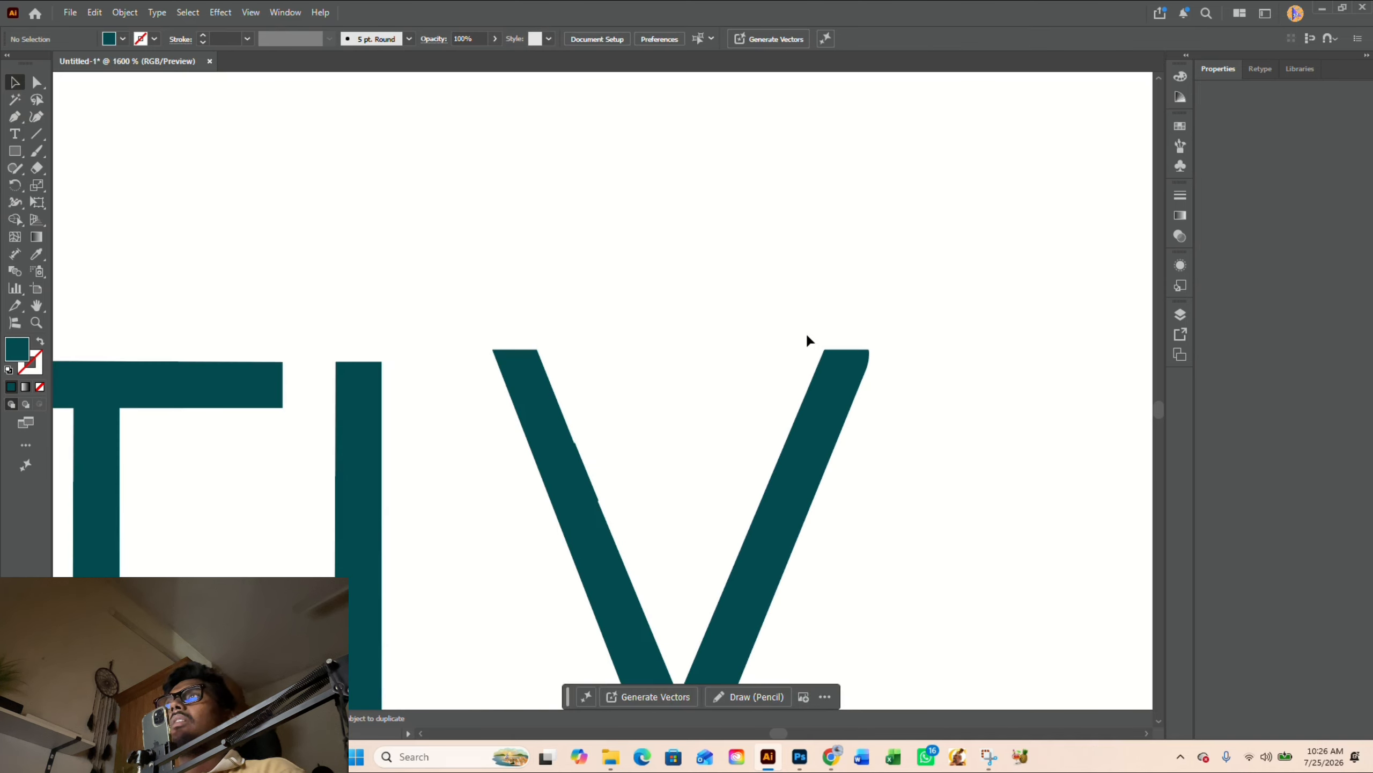
key(p)
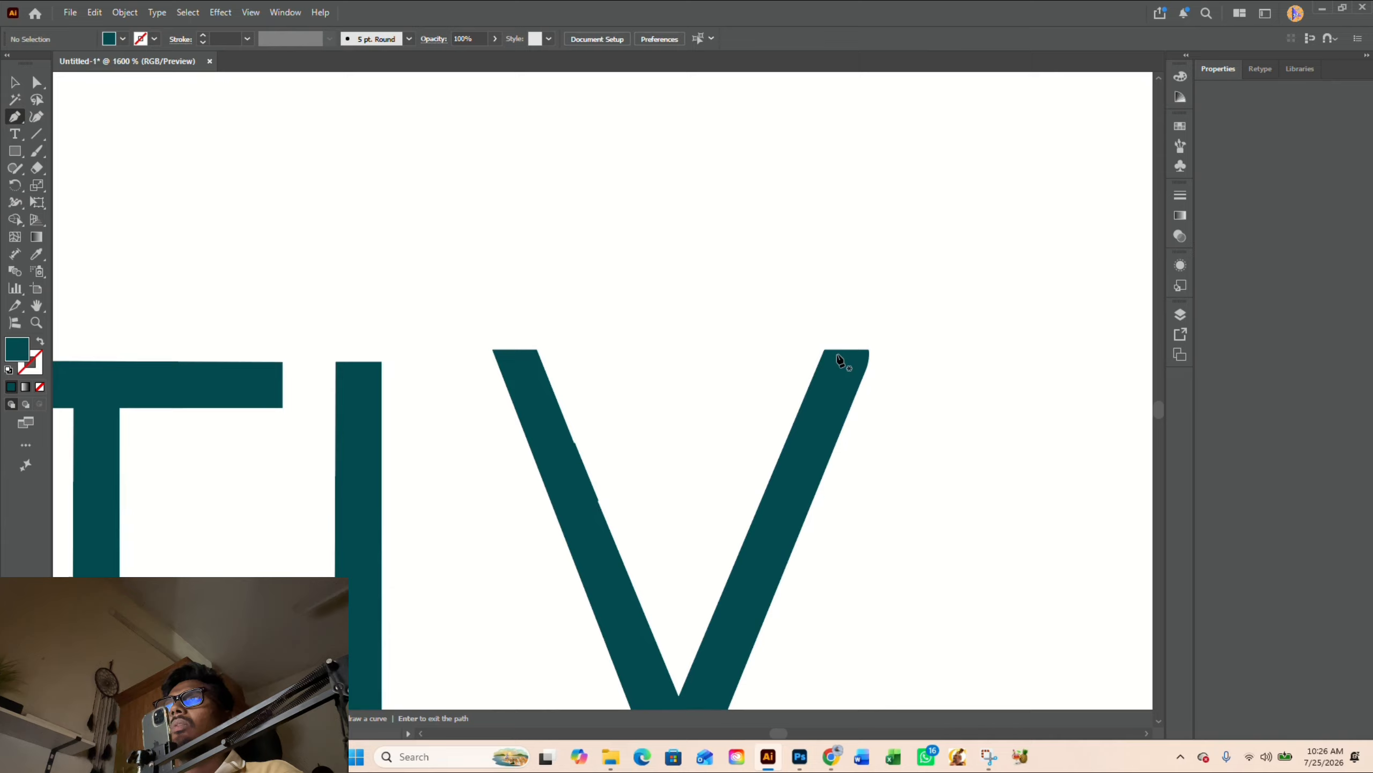
click(861, 381)
scroll(902, 297, up, 3)
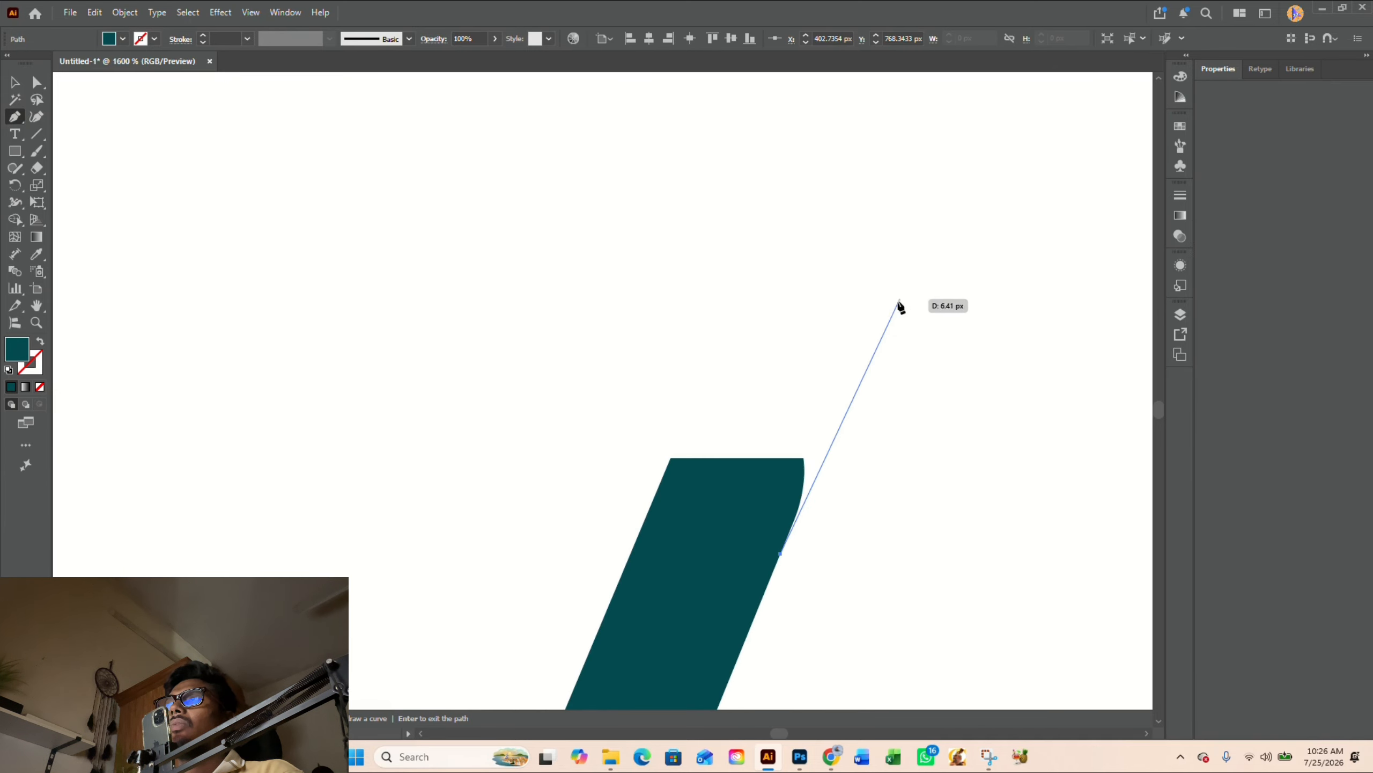
click(876, 320)
key(v)
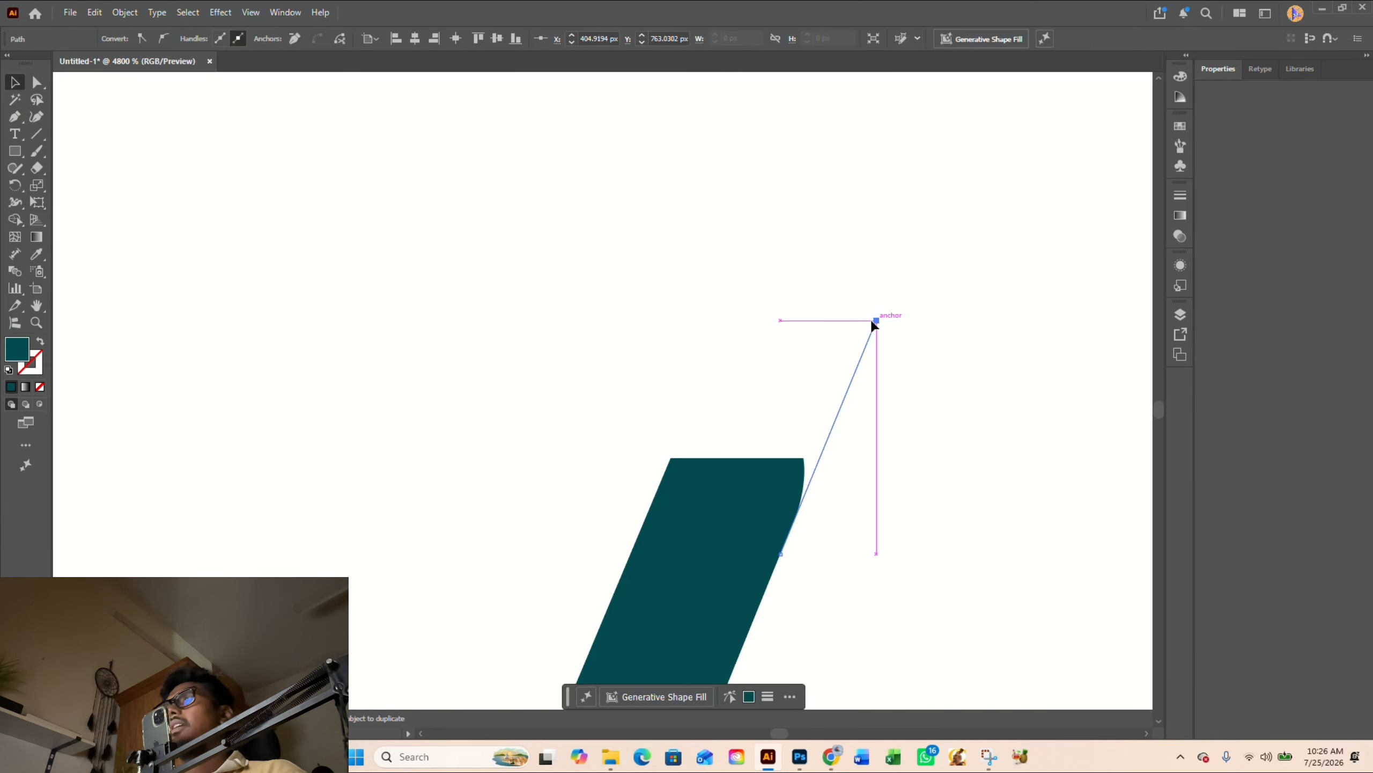
click(816, 327)
- Draw a horizontal Pen line along the top of the V's right arm, extending beyond the slanted line
key(p)
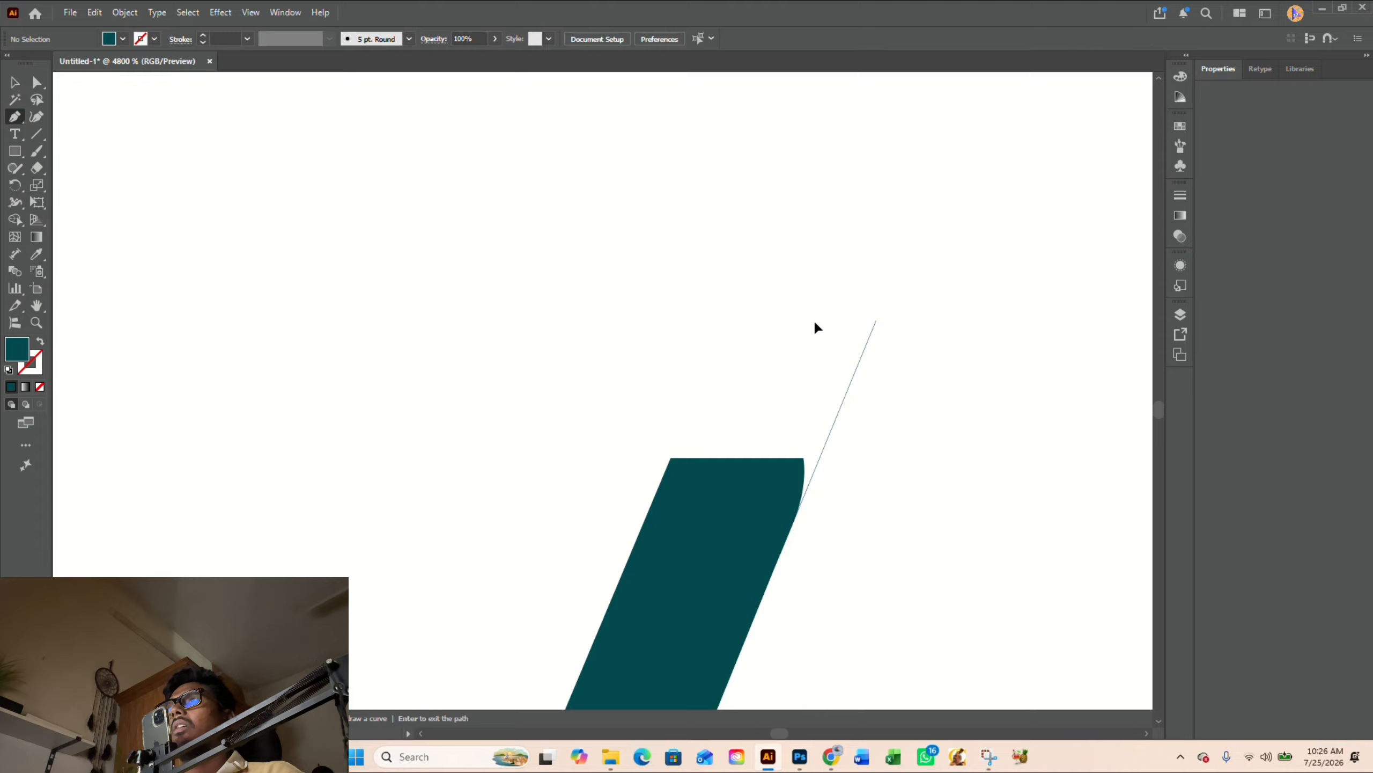
click(670, 458)
click(913, 459)
key(v)
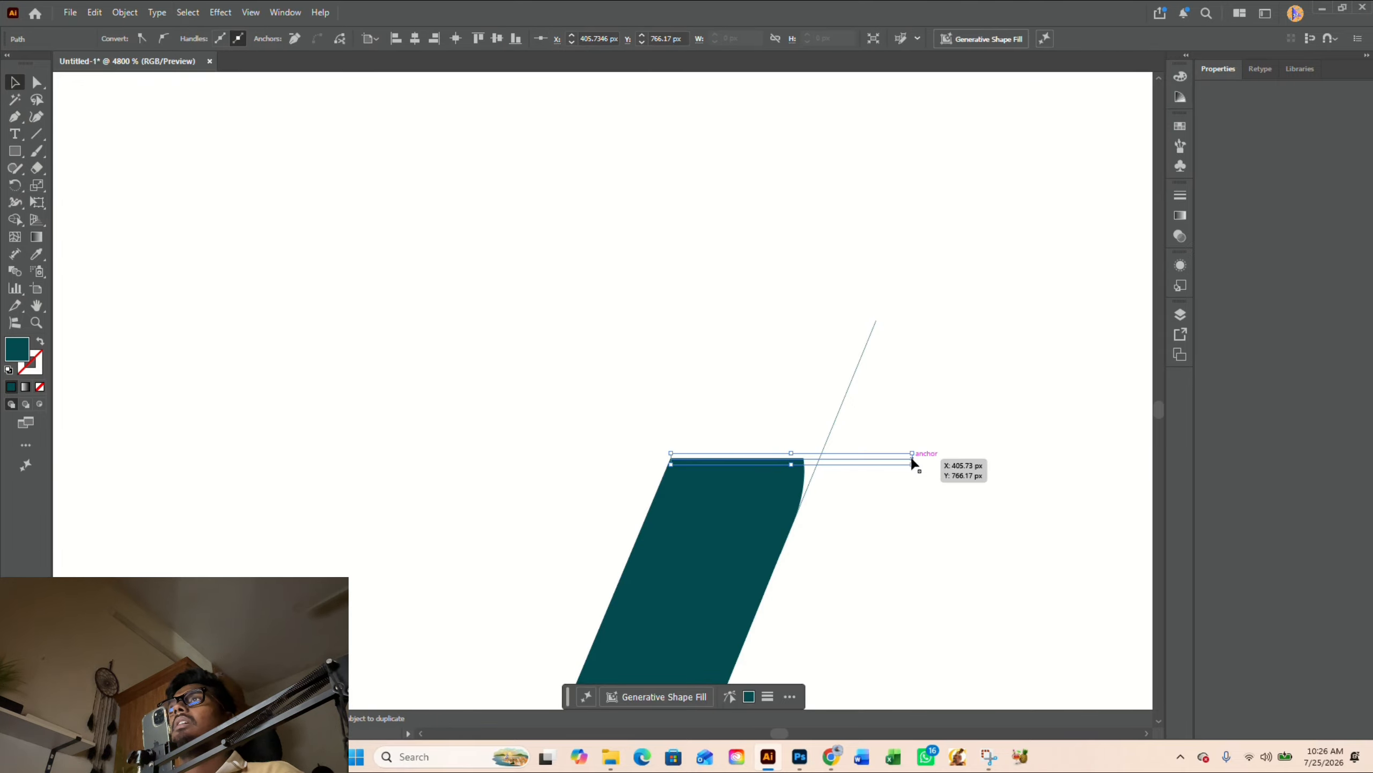
- Fill the V's rounded top-right corner to a sharp point with Shape Builder and delete the leftover guide lines
drag(886, 552, 747, 405)
key(shift+m)
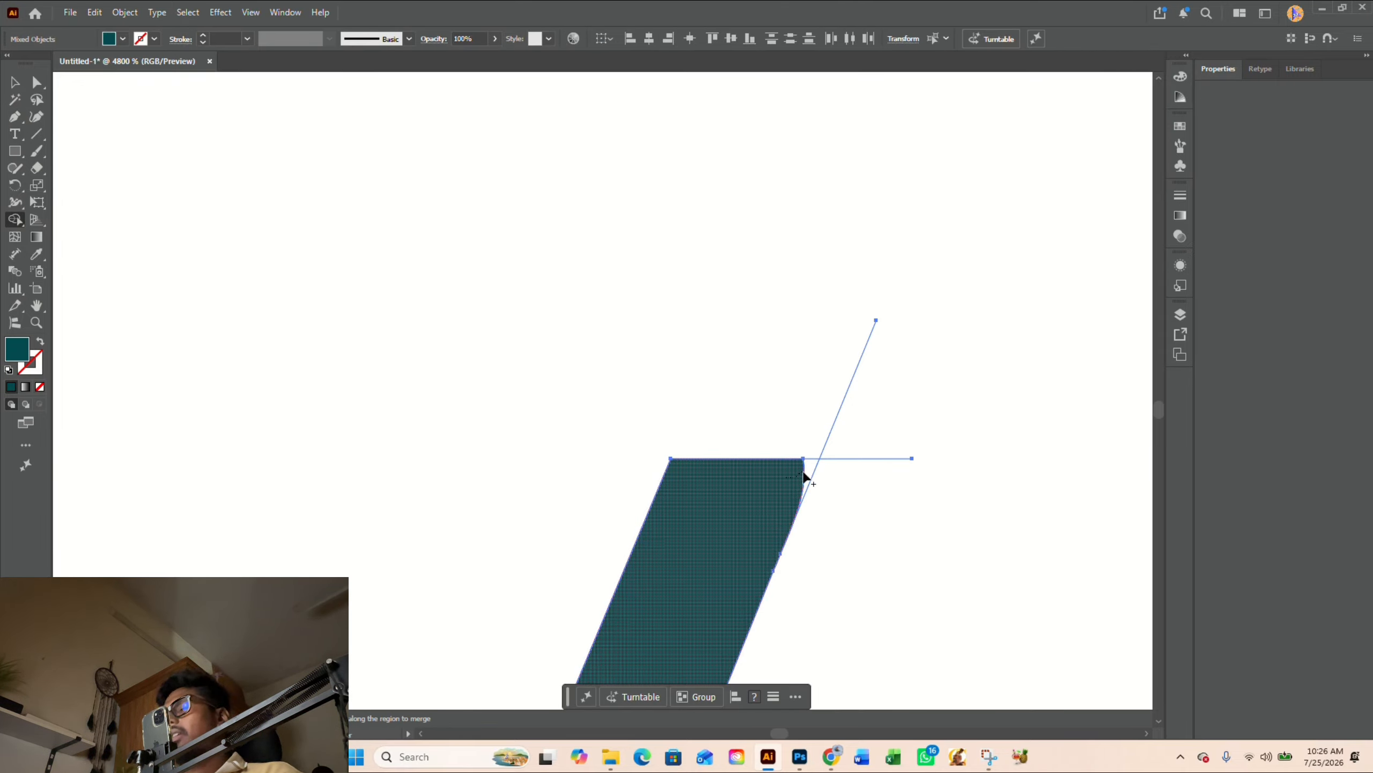
drag(804, 476, 808, 474)
key(v)
drag(877, 520, 833, 355)
key(Delete)
scroll(805, 332, down, 9)
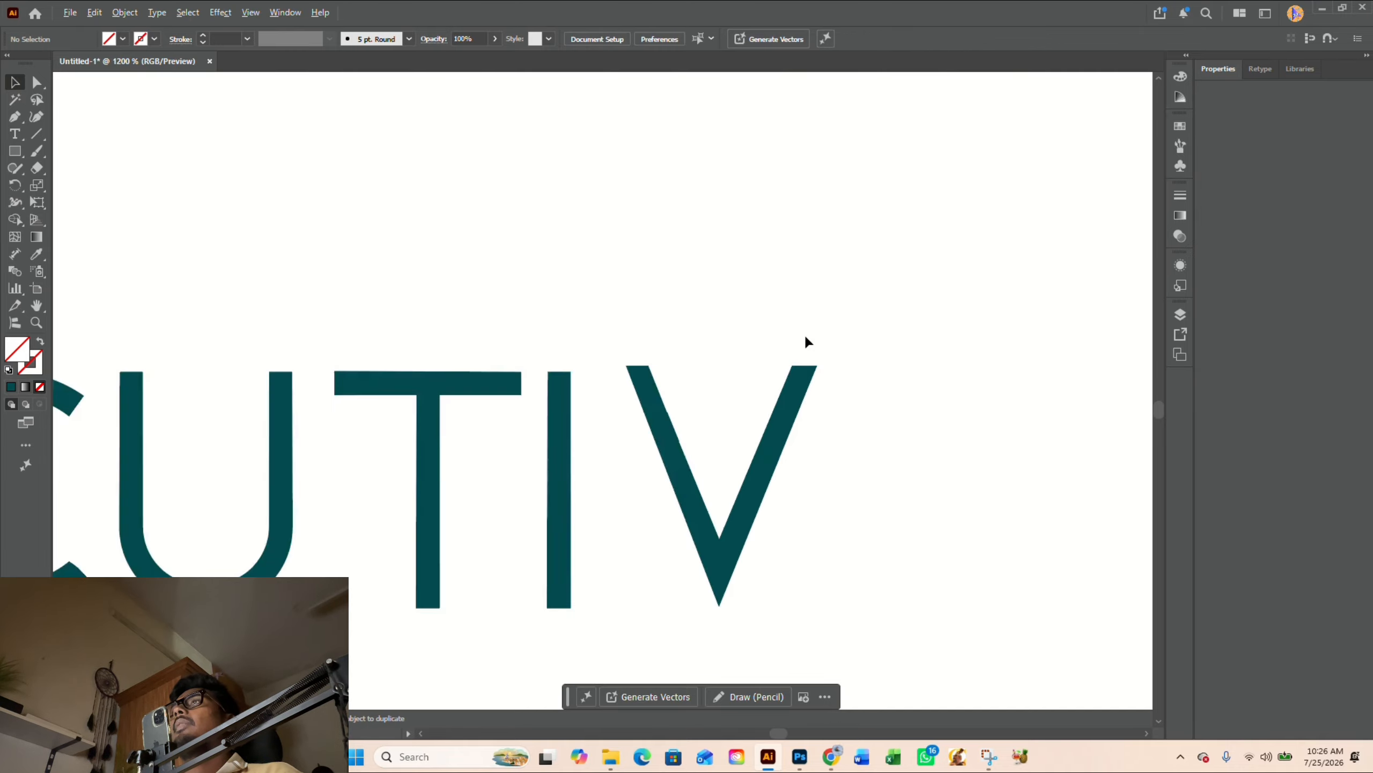
- Copy the first E of EXECUTIV to the end of the word to complete EXECUTIVE
drag(819, 352, 736, 402)
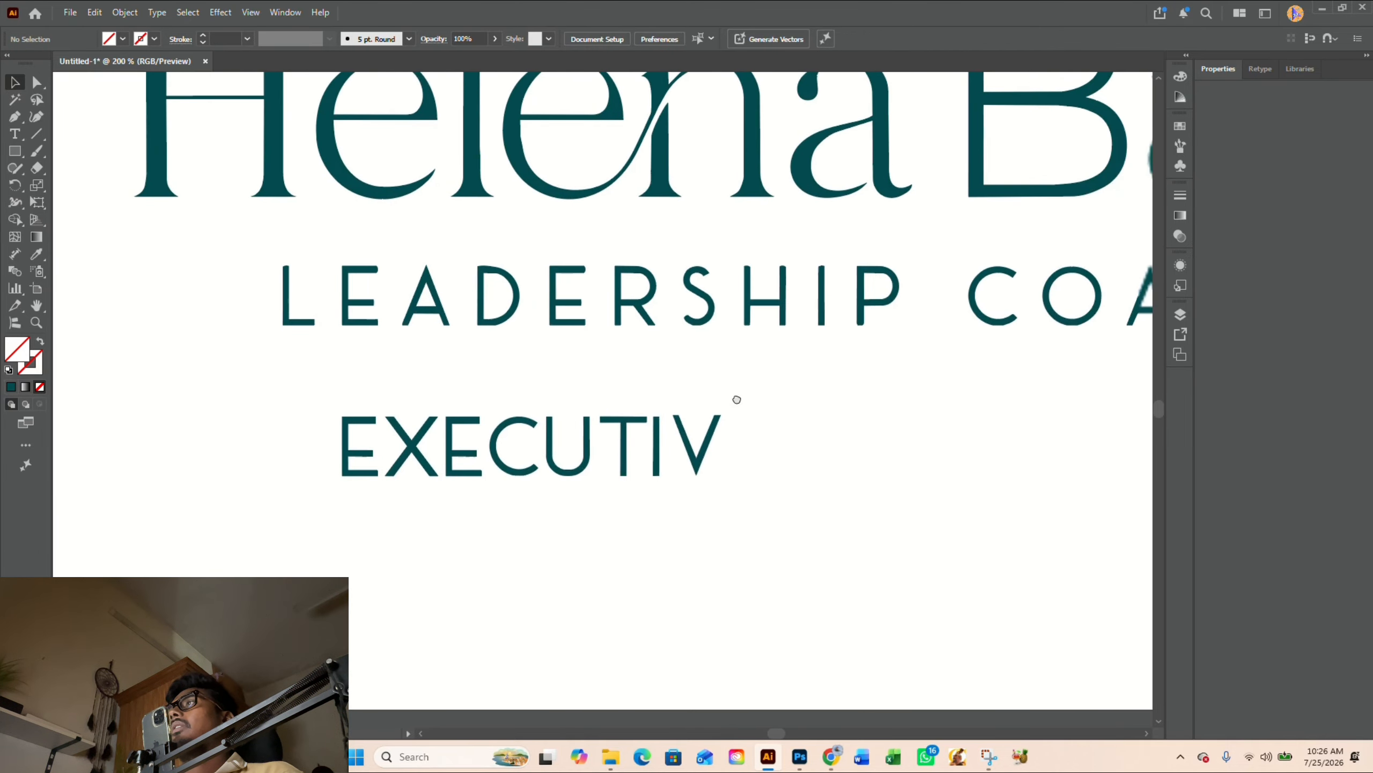
drag(367, 455, 741, 455)
click(503, 417)
- Delete the word LEADERSHIP from the tagline
scroll(503, 418, down, 2)
scroll(755, 412, up, 1)
drag(875, 432, 750, 467)
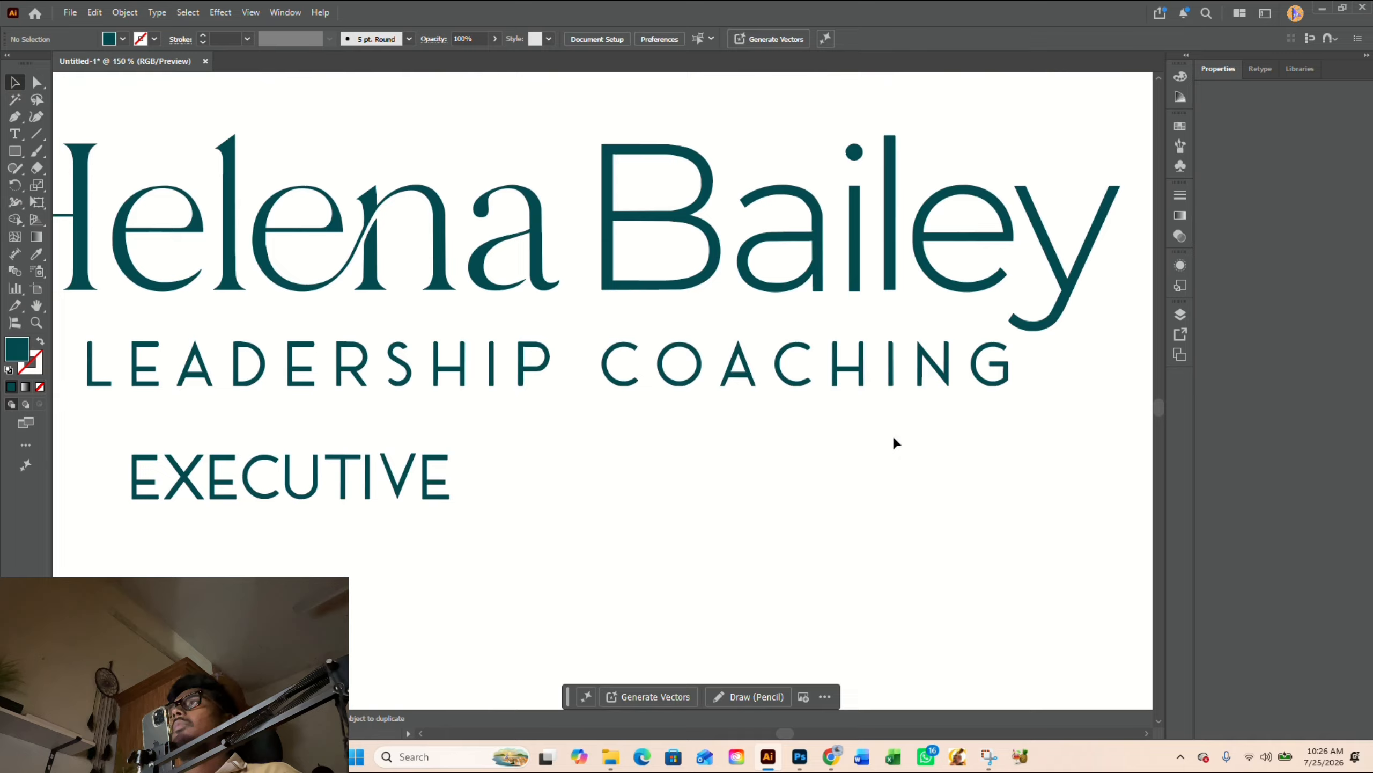
scroll(713, 460, down, 1)
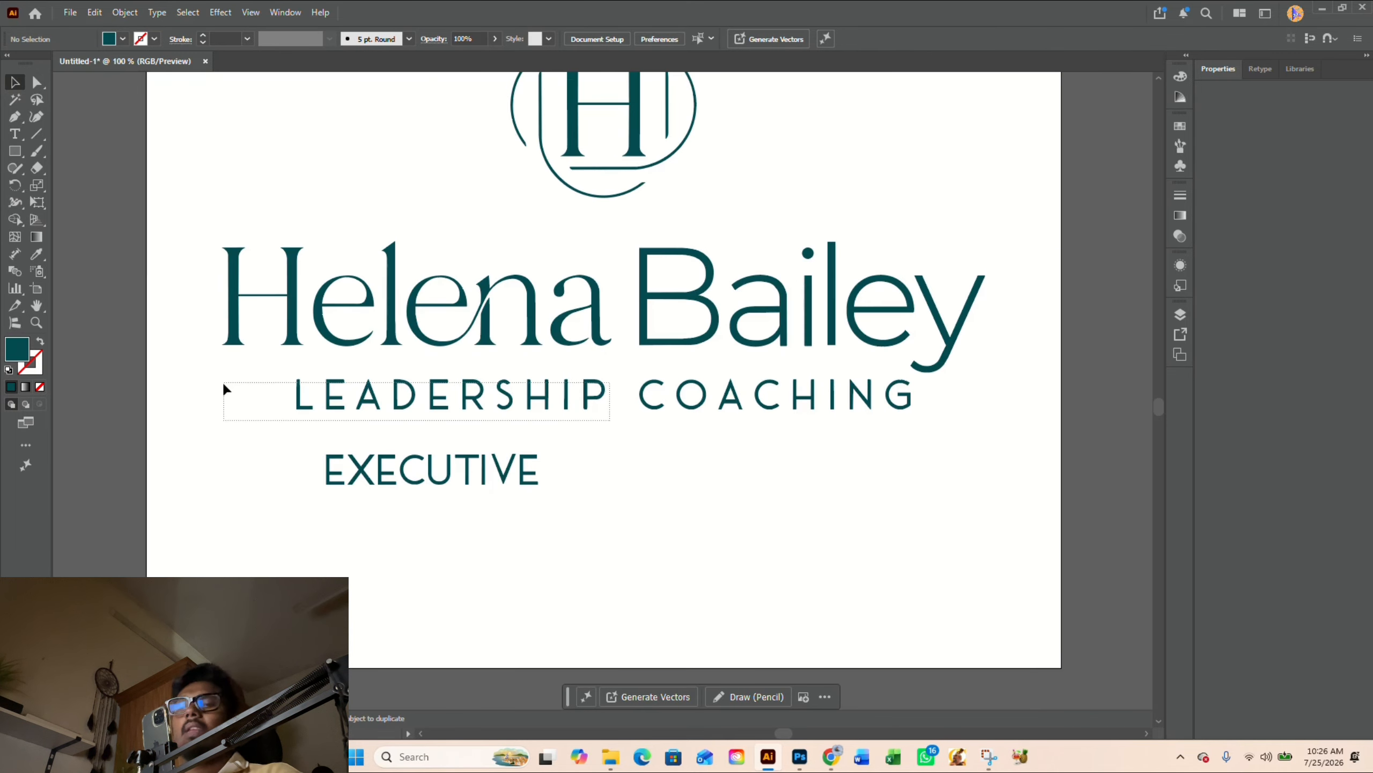
click(224, 380)
key(Delete)
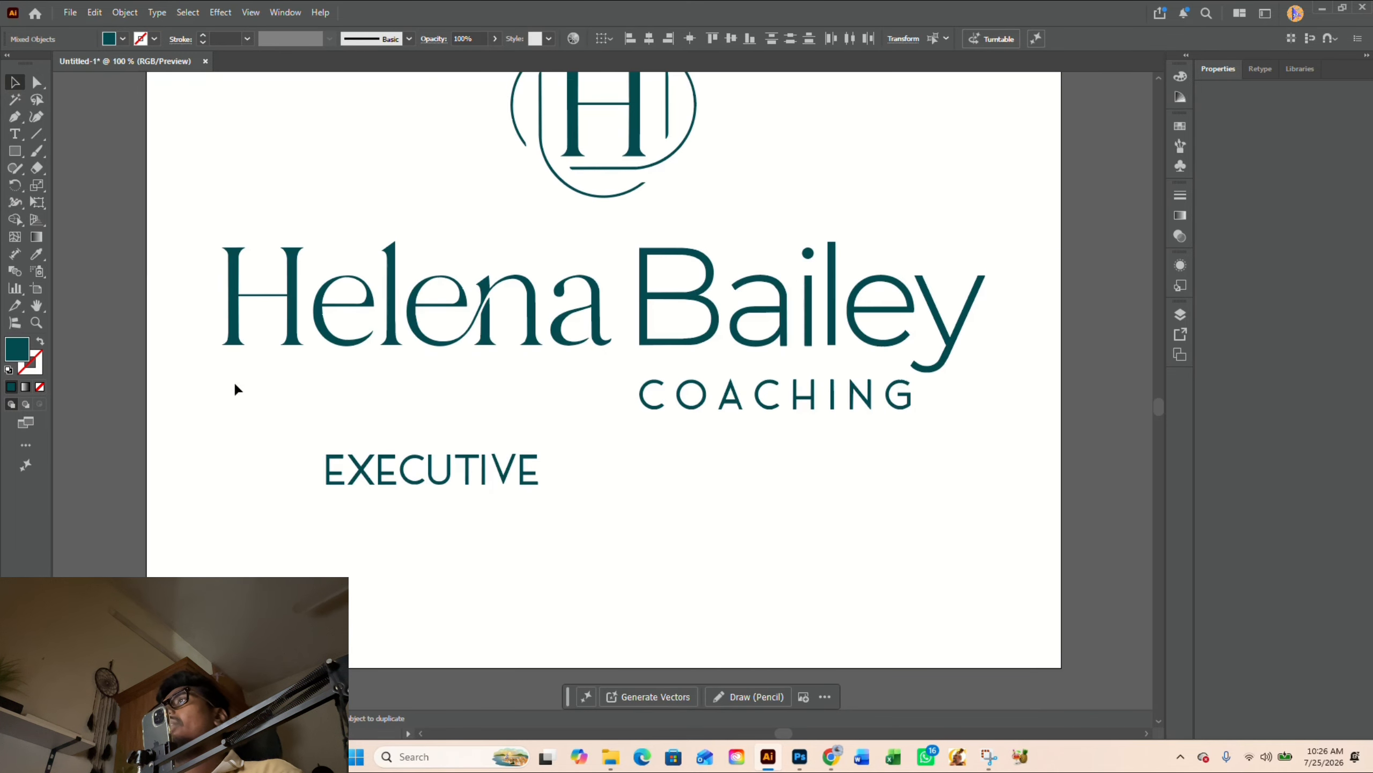
- Move the word EXECUTIVE up onto the tagline row in front of COACHING
drag(268, 432, 623, 534)
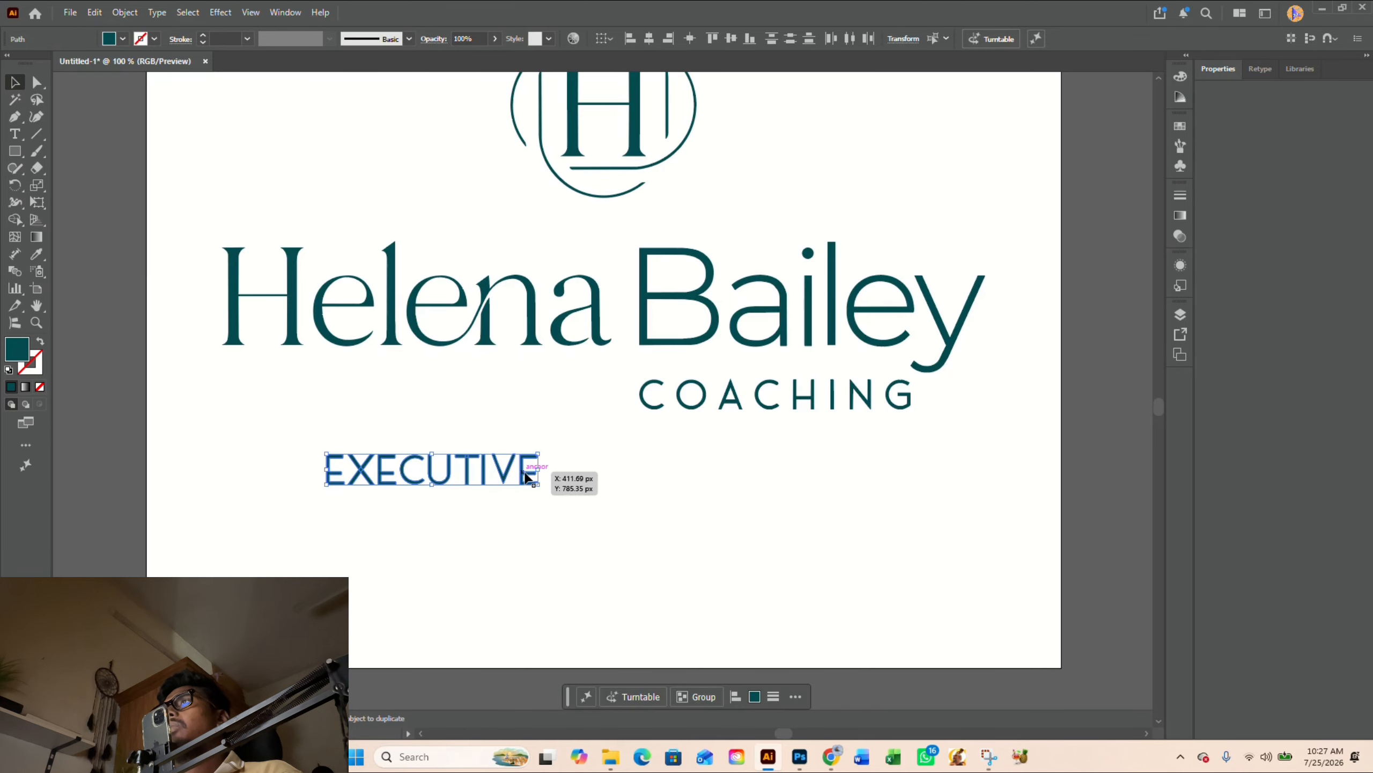
drag(527, 473, 537, 400)
click(433, 436)
drag(430, 430, 543, 495)
- Spread the letters of EXECUTIVE apart horizontally to match the wide letter spacing of COACHING
scroll(690, 410, up, 1)
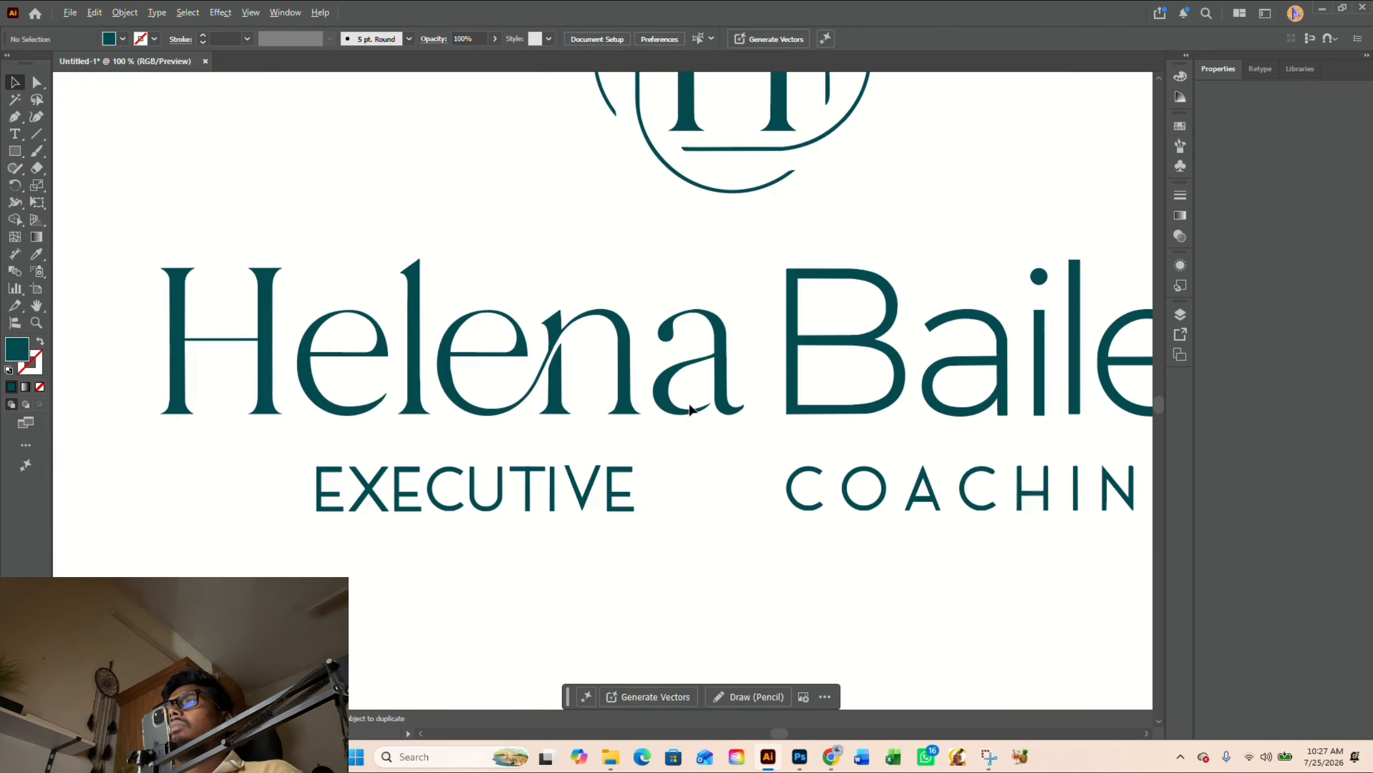
mouse_move(622, 476)
mouse_down()
mouse_move(689, 475)
mouse_move(614, 490)
mouse_move(642, 492)
mouse_up()
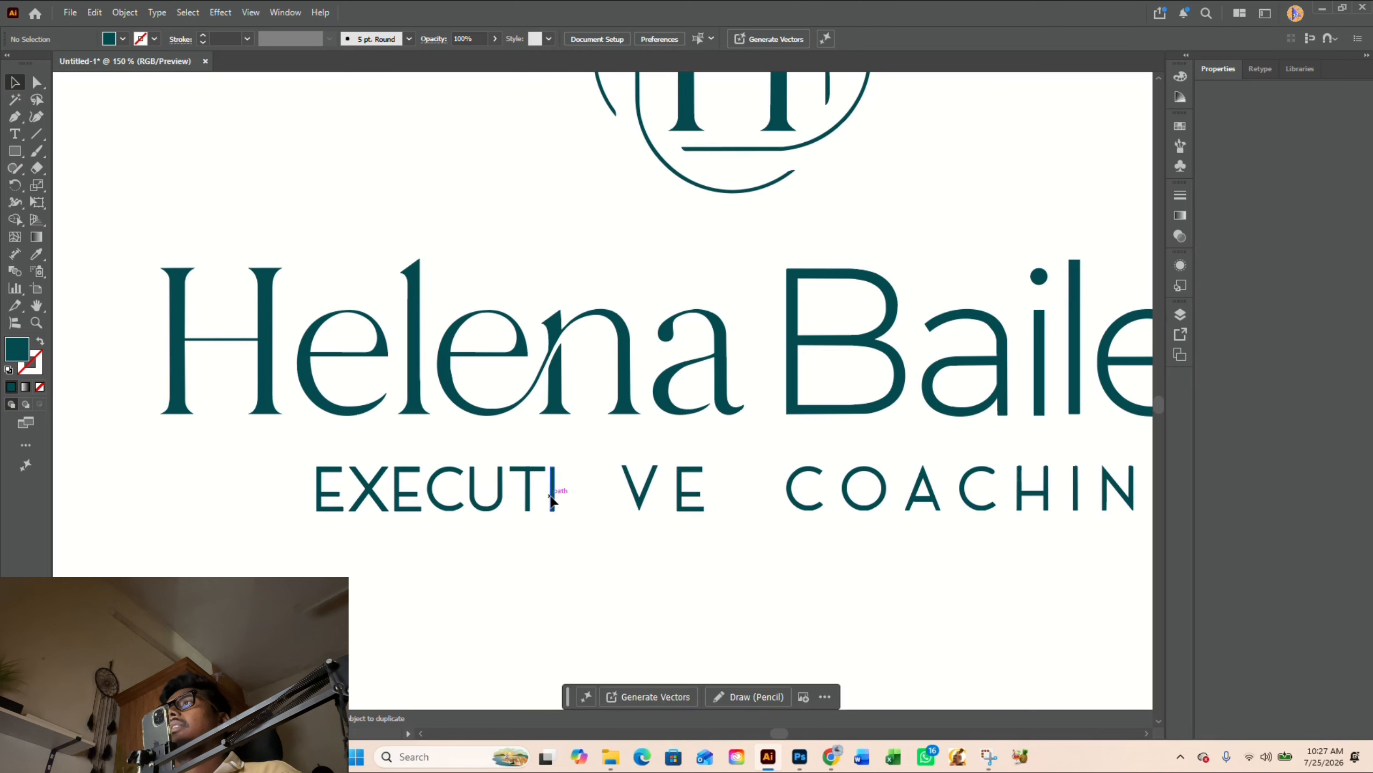
drag(552, 500, 513, 502)
click(539, 524)
drag(279, 451, 456, 511)
click(388, 514)
drag(348, 505, 401, 512)
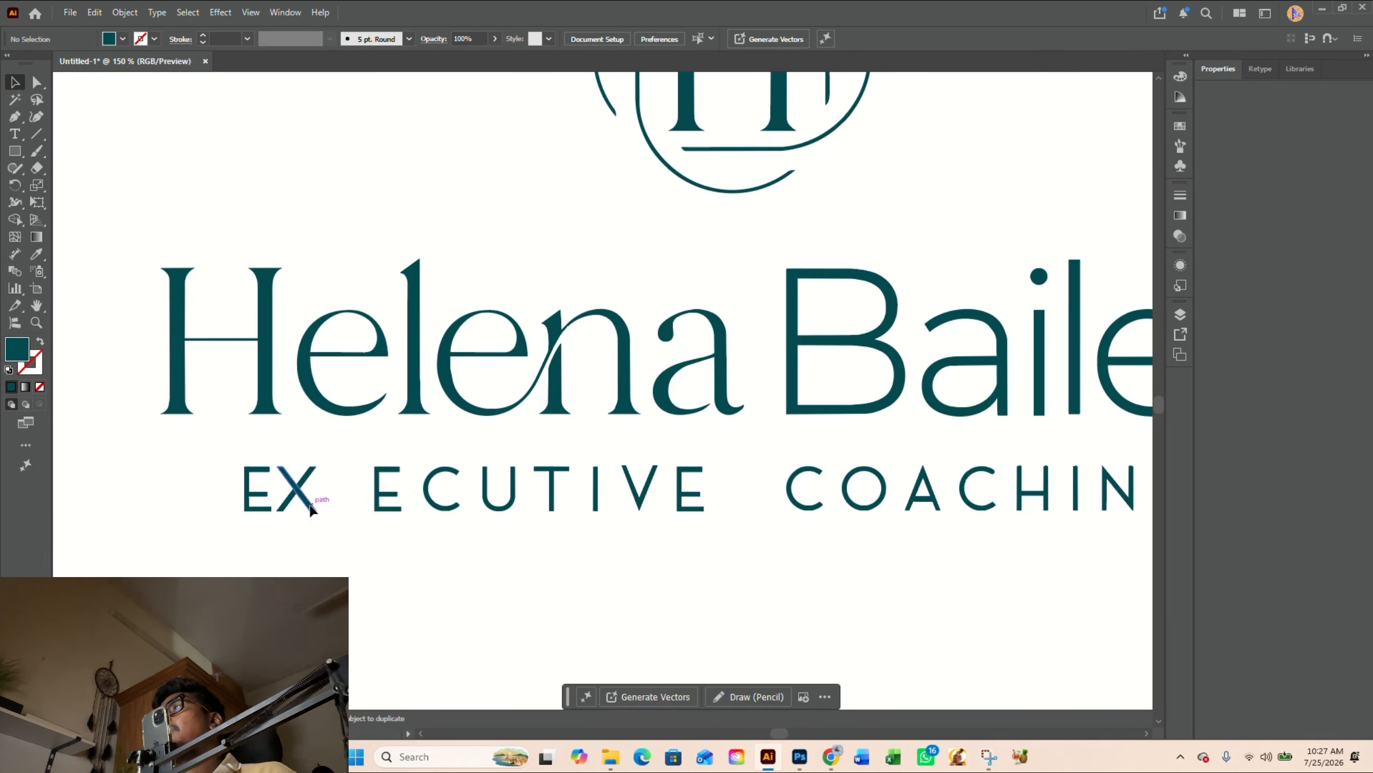
- Position the X midway between the first two Es of EXECUTIVE
mouse_move(311, 505)
mouse_down()
mouse_move(287, 463)
mouse_move(333, 504)
mouse_up()
key(ctrl+z)
click(343, 539)
click(417, 542)
scroll(417, 543, down, 1)
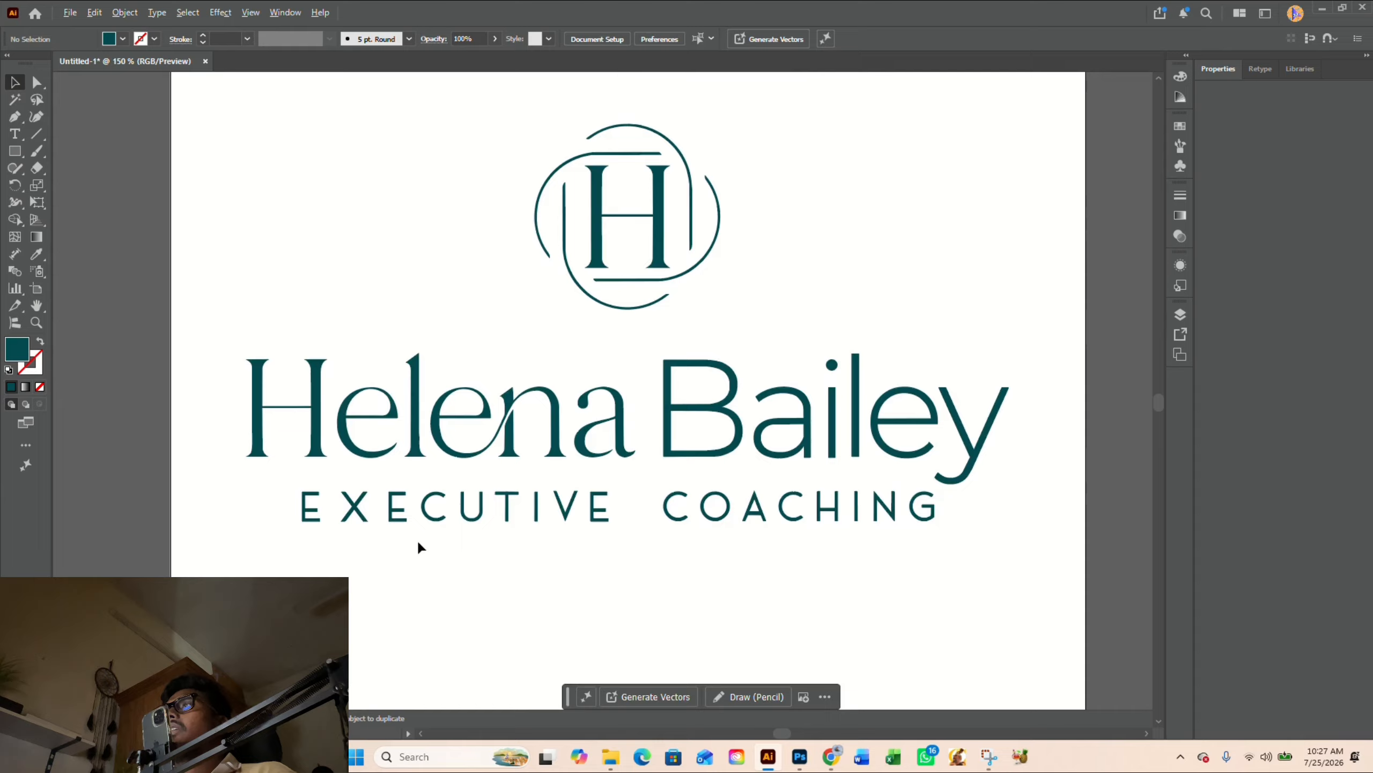
- Move the V closer to the final E and the I closer to the V to tighten their spacing
scroll(418, 542, down, 1)
scroll(496, 540, up, 2)
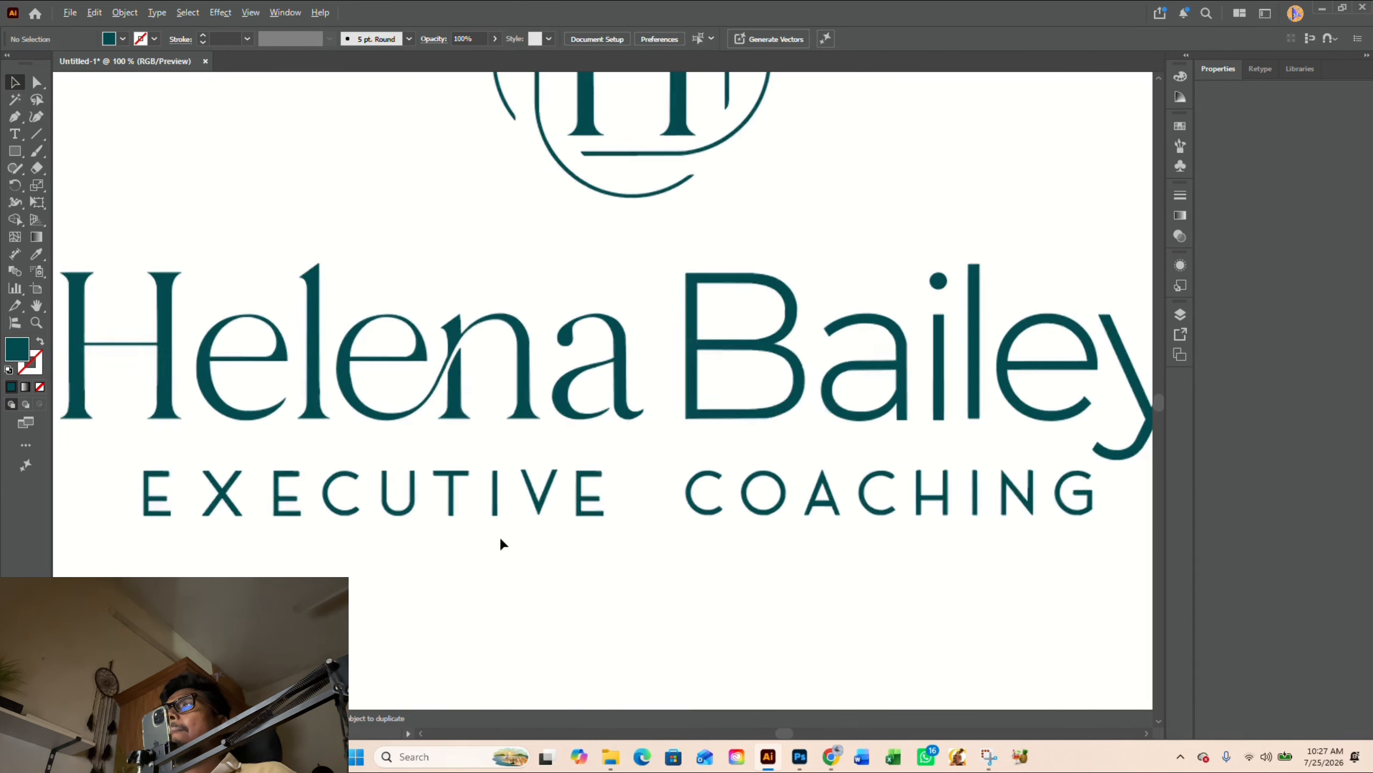
scroll(542, 521, up, 1)
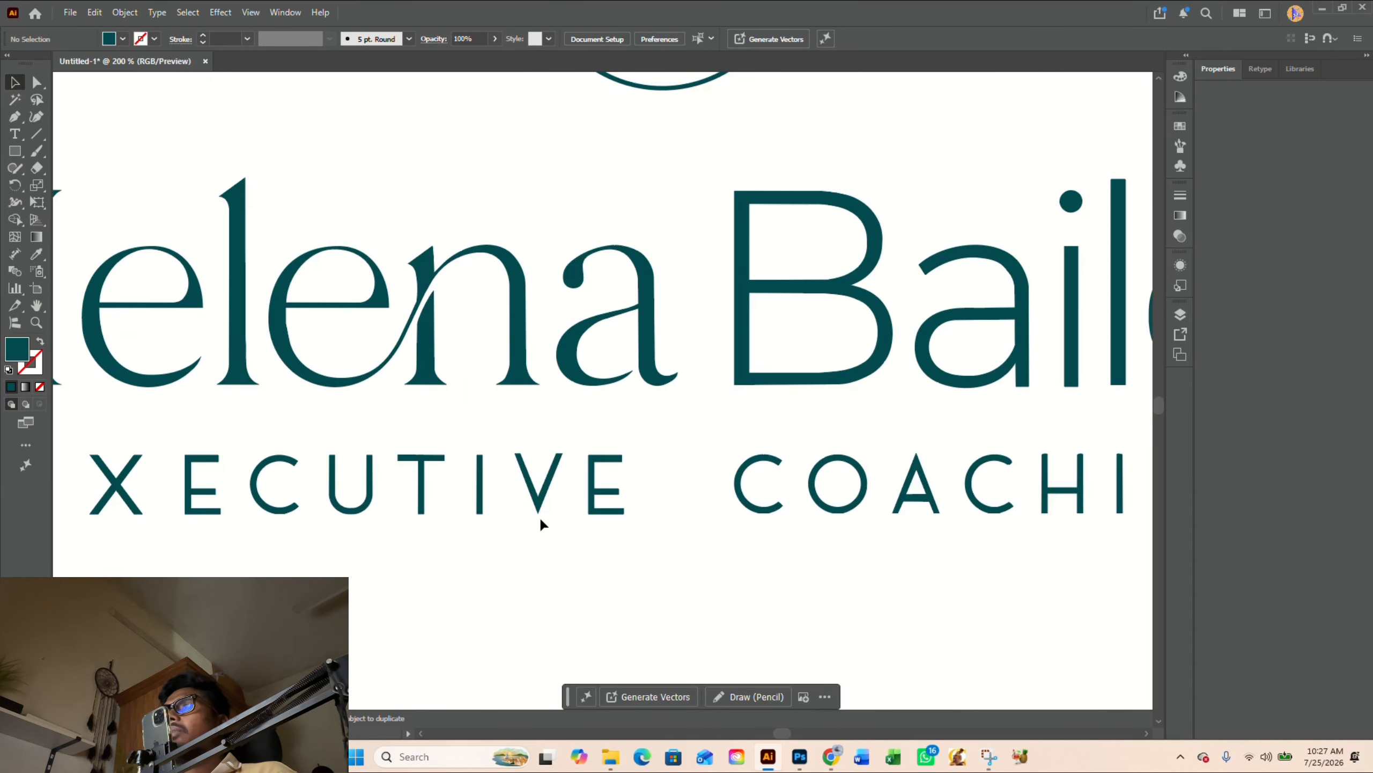
drag(544, 505, 496, 502)
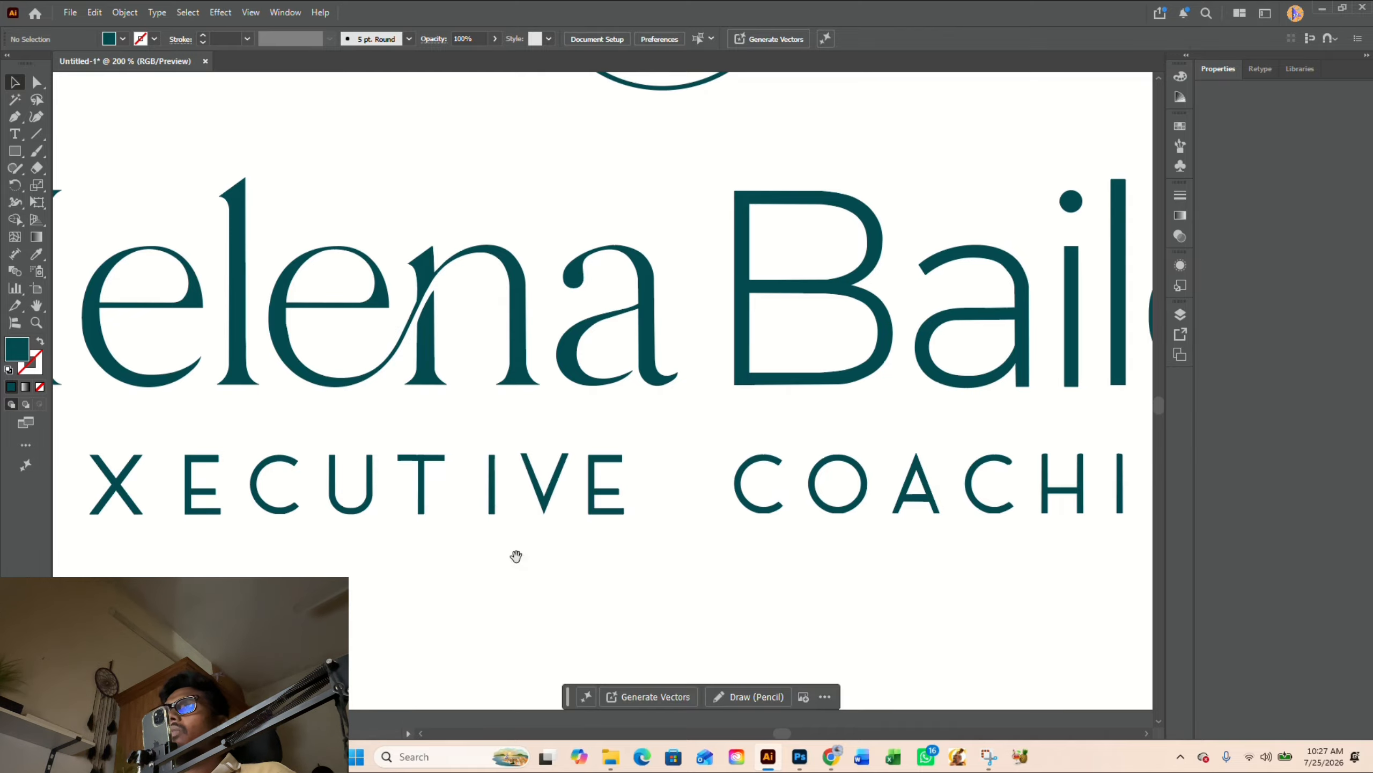
scroll(631, 563, down, 2)
scroll(601, 532, up, 5)
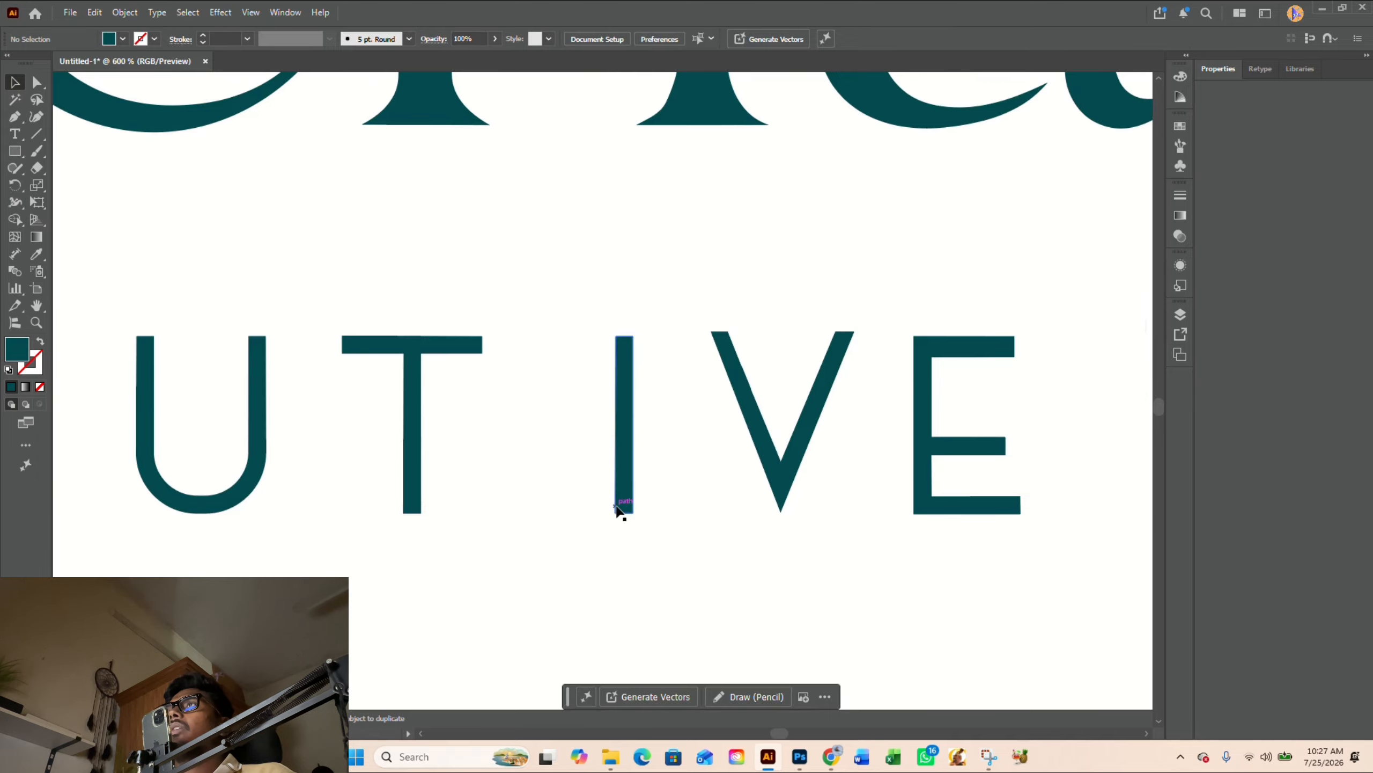
drag(620, 510, 625, 510)
click(457, 497)
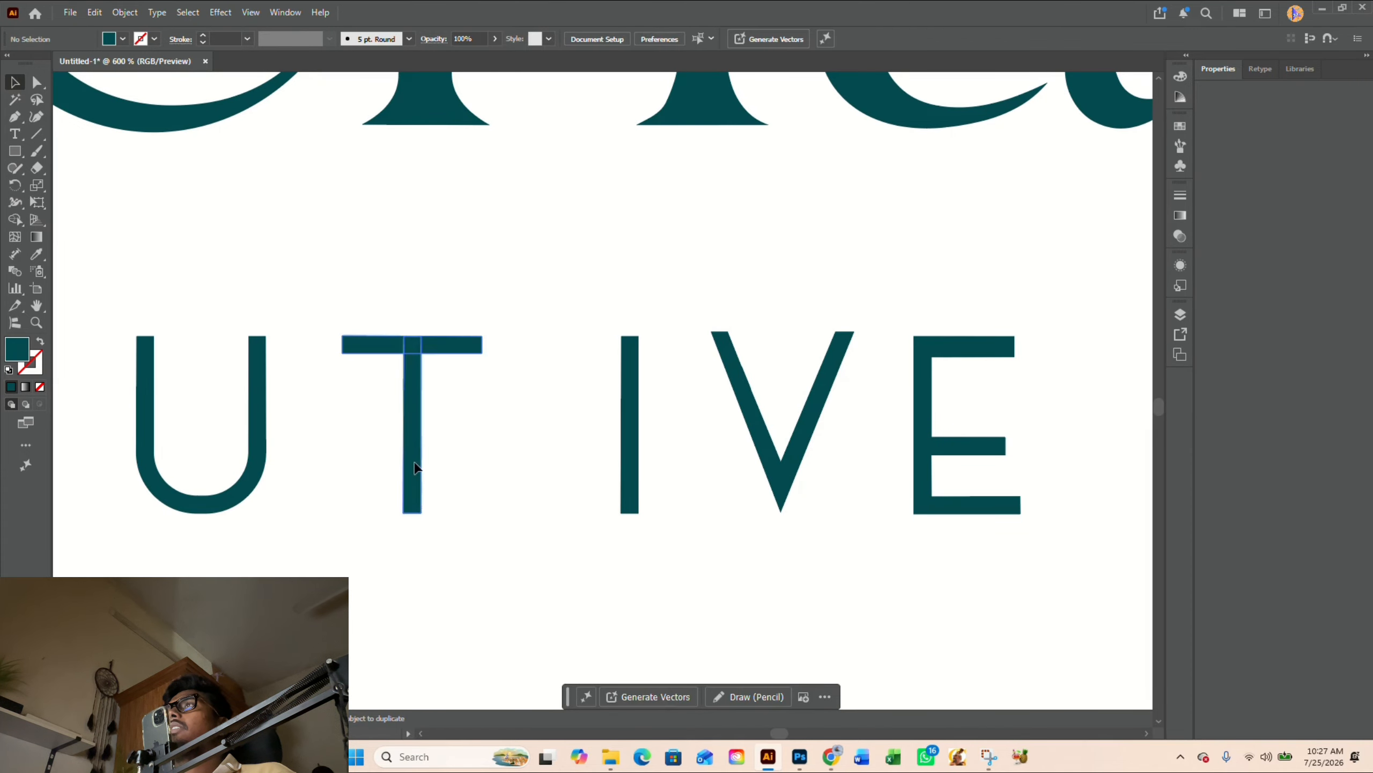
- Shift the T, U and C of EXECUTIVE right to match the tightened spacing of the last letters
drag(415, 471, 474, 471)
scroll(657, 578, down, 2)
scroll(658, 580, left, 3)
click(706, 571)
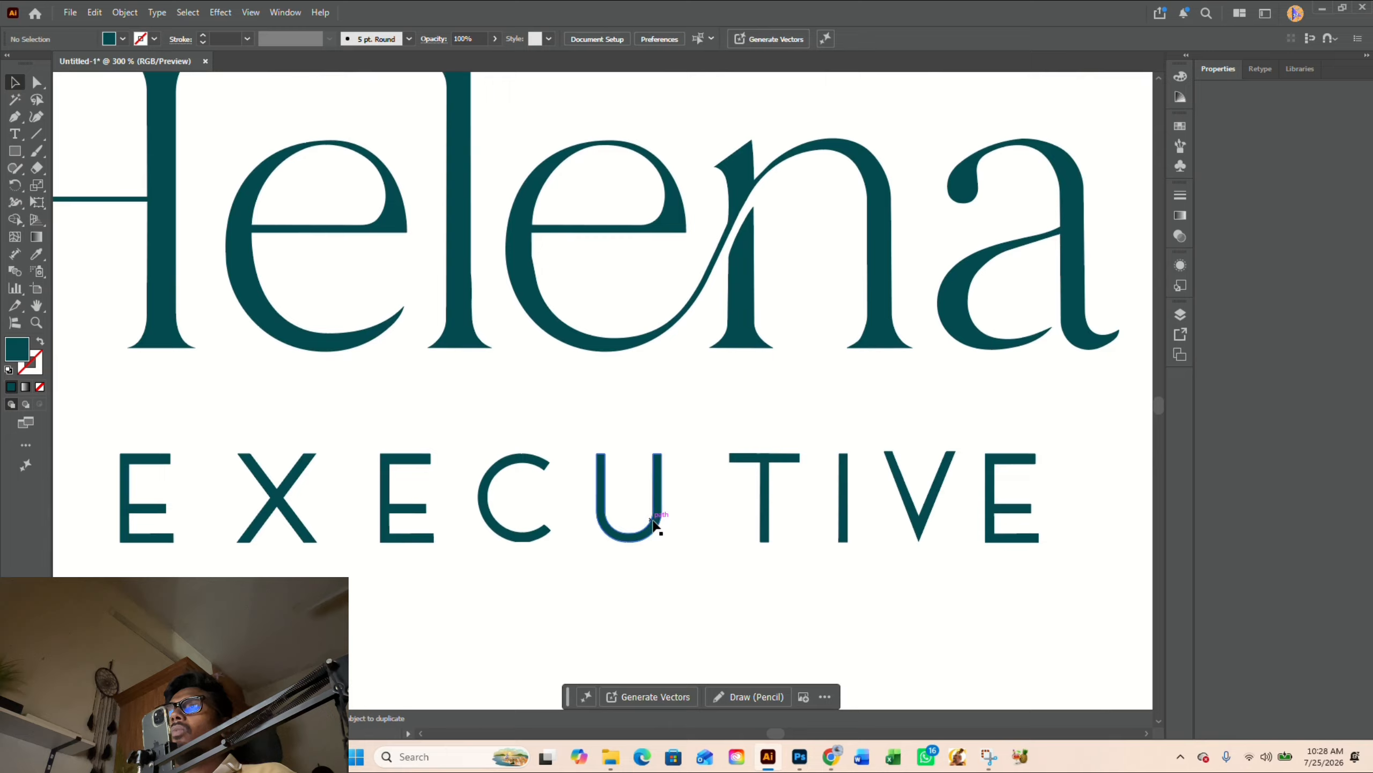
drag(653, 523, 679, 530)
drag(543, 537, 575, 533)
- Move the second E, the X and the first E right to even out the letter spacing across EXECUTIVE
drag(560, 583, 714, 571)
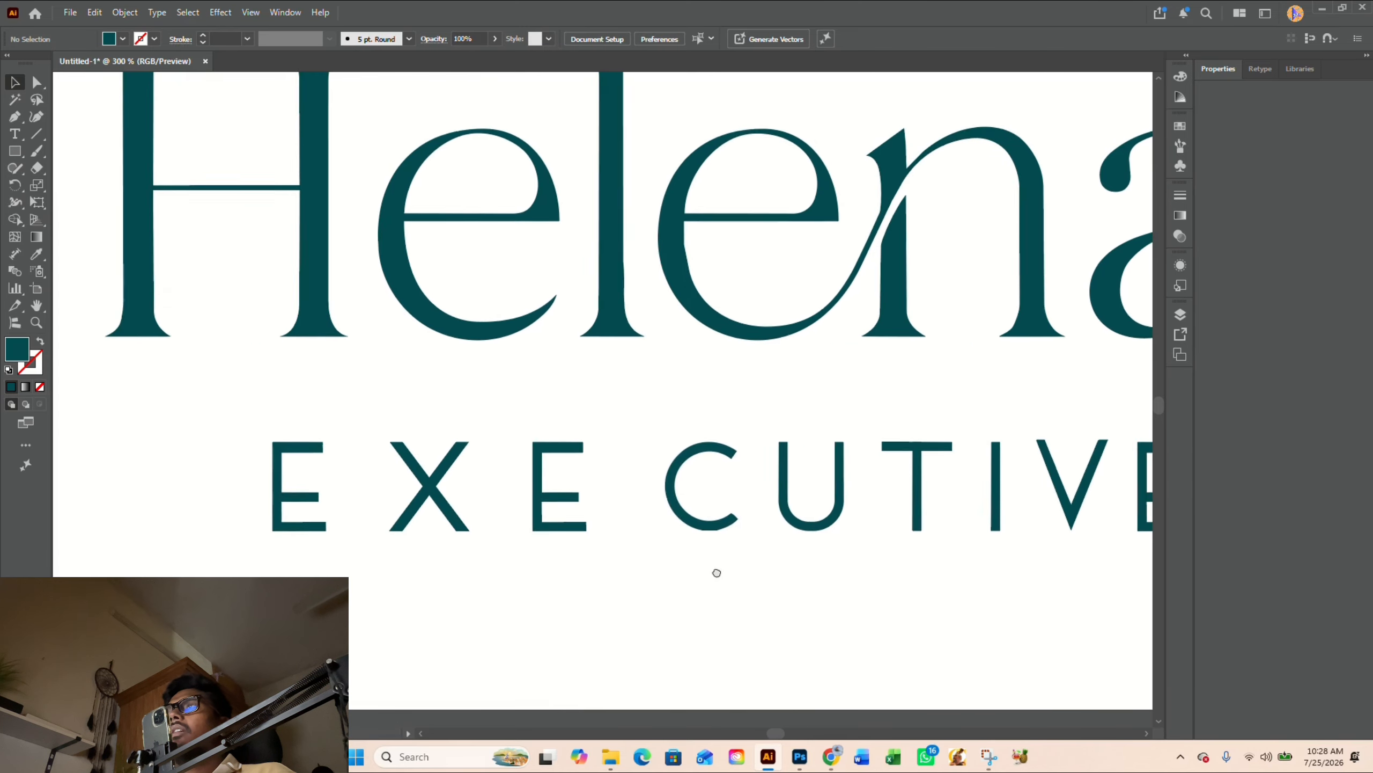
drag(572, 530, 612, 533)
drag(611, 536, 612, 537)
drag(466, 527, 530, 534)
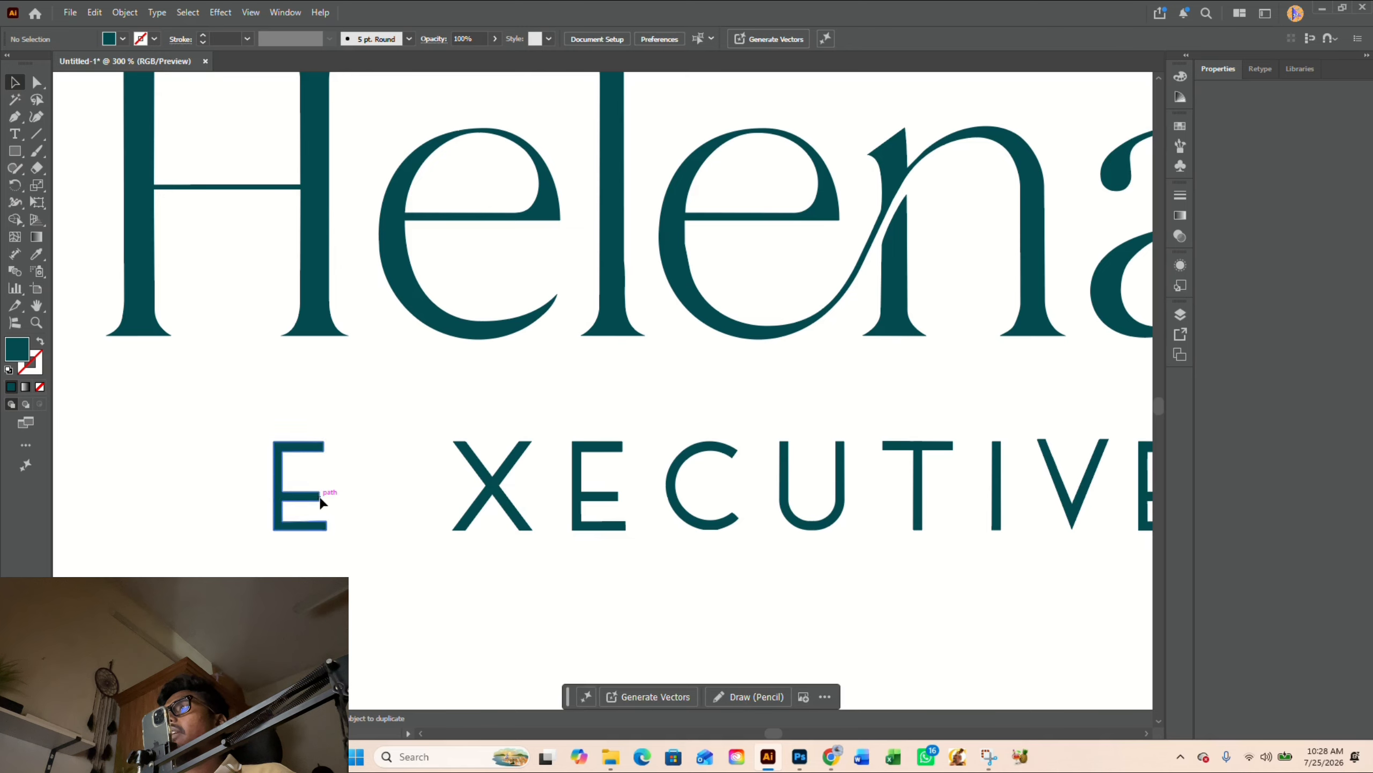
drag(321, 500, 413, 503)
drag(319, 451, 500, 511)
click(468, 541)
scroll(469, 541, down, 3)
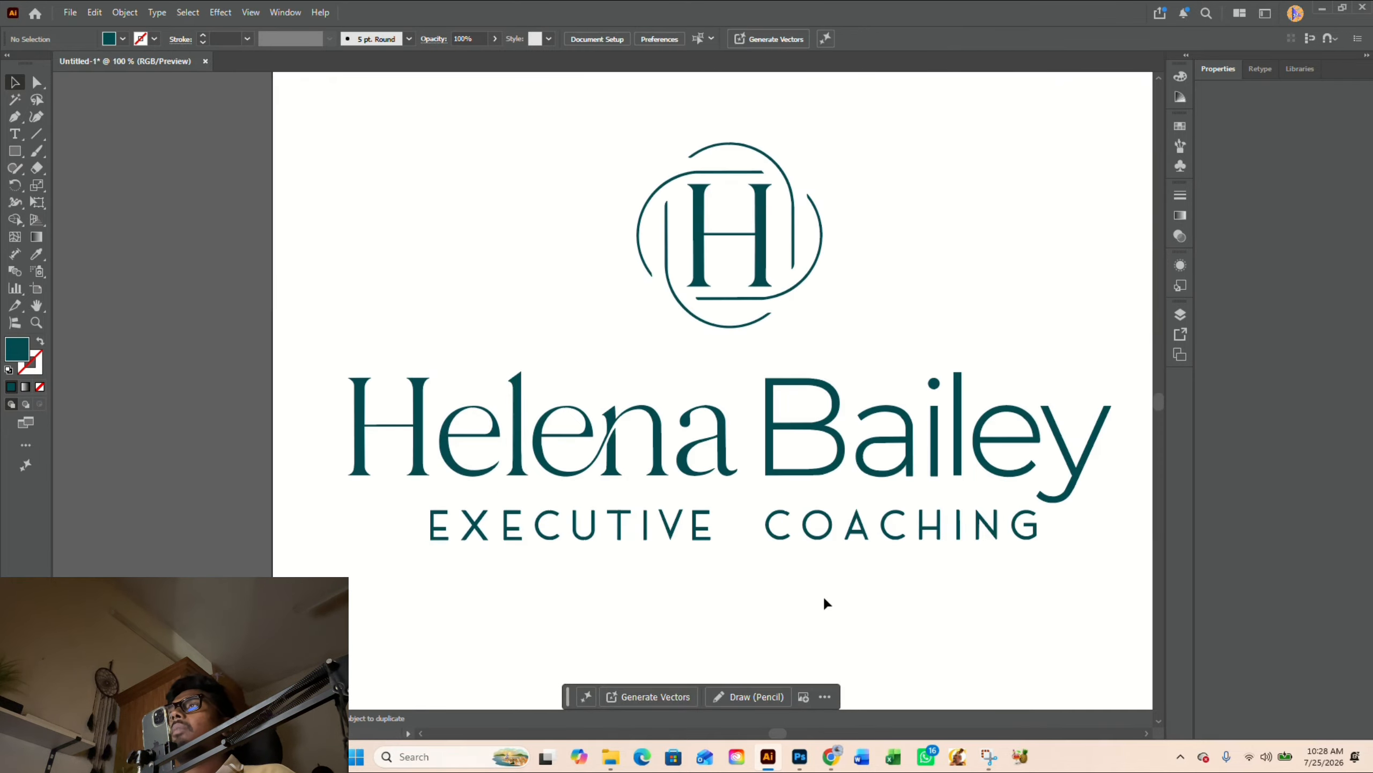
- Examine the tagline letters of COACHING and EXECUTIVE up close for flattened curves and uneven stroke ends
scroll(708, 587, right, 2)
scroll(708, 582, up, 2)
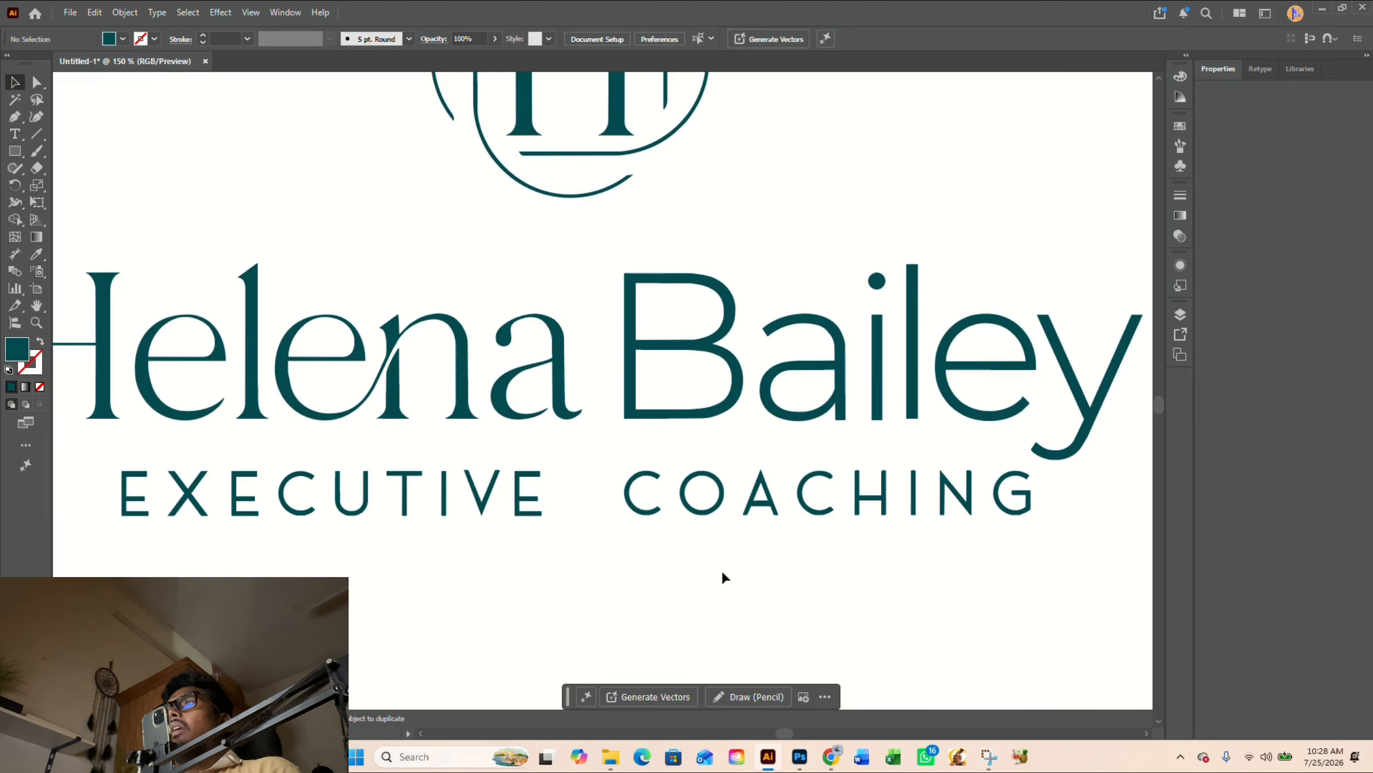
drag(645, 568, 690, 567)
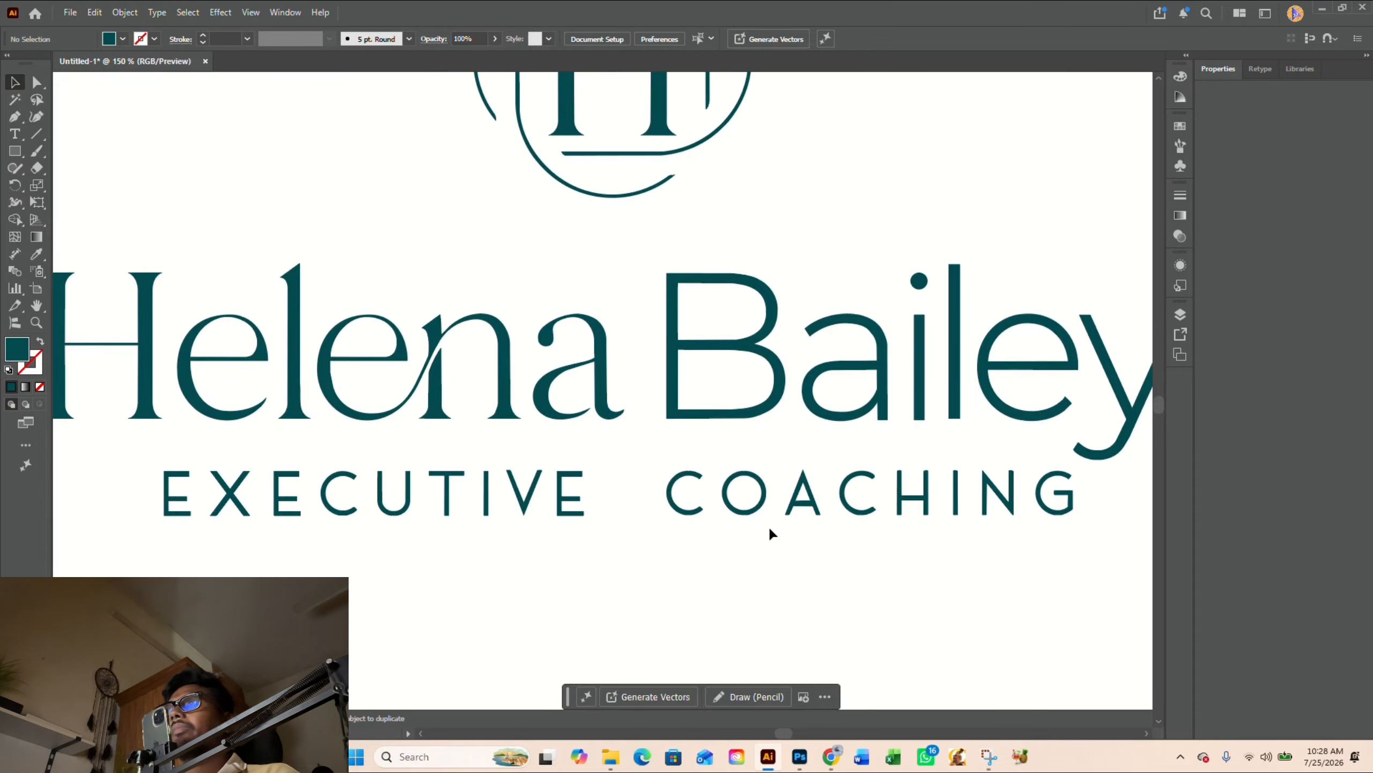
scroll(849, 512, up, 5)
scroll(818, 474, down, 1)
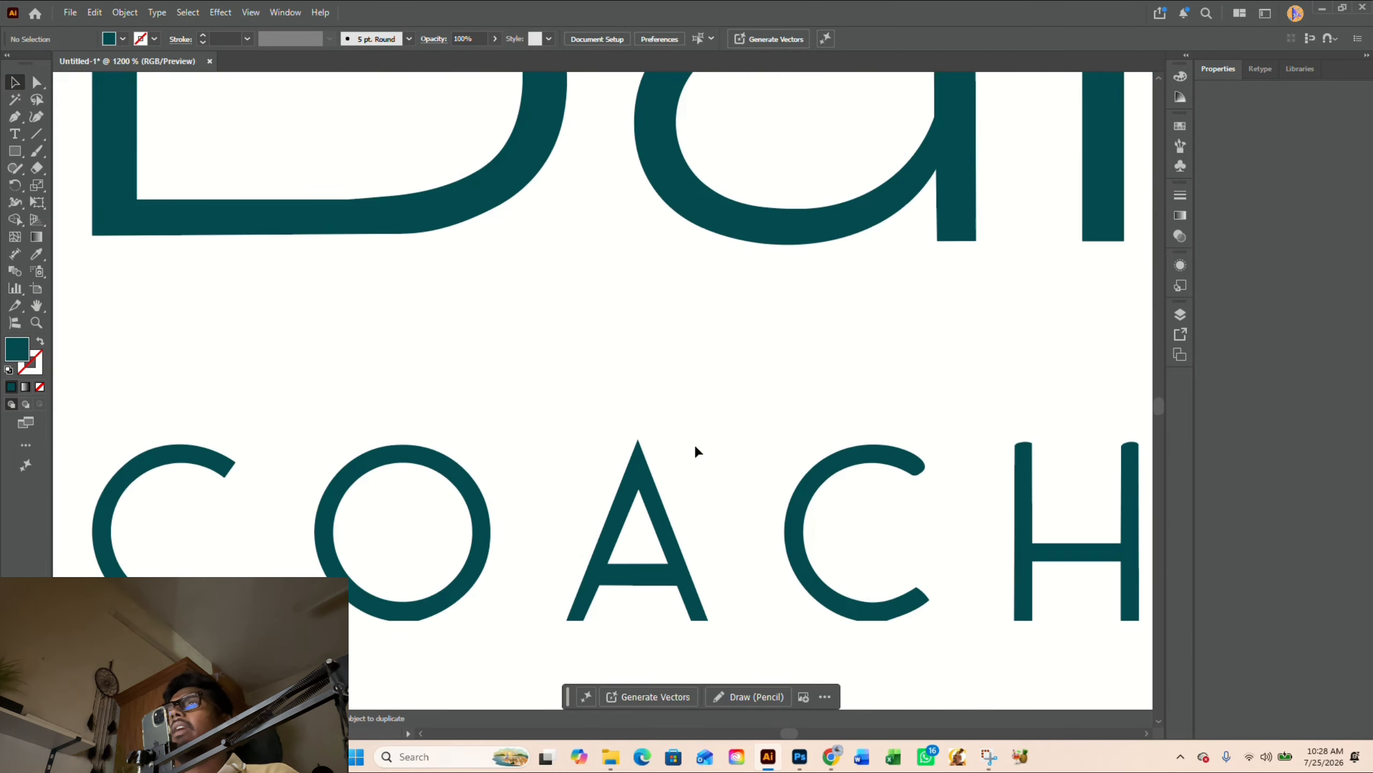
drag(624, 535, 803, 462)
scroll(364, 524, up, 2)
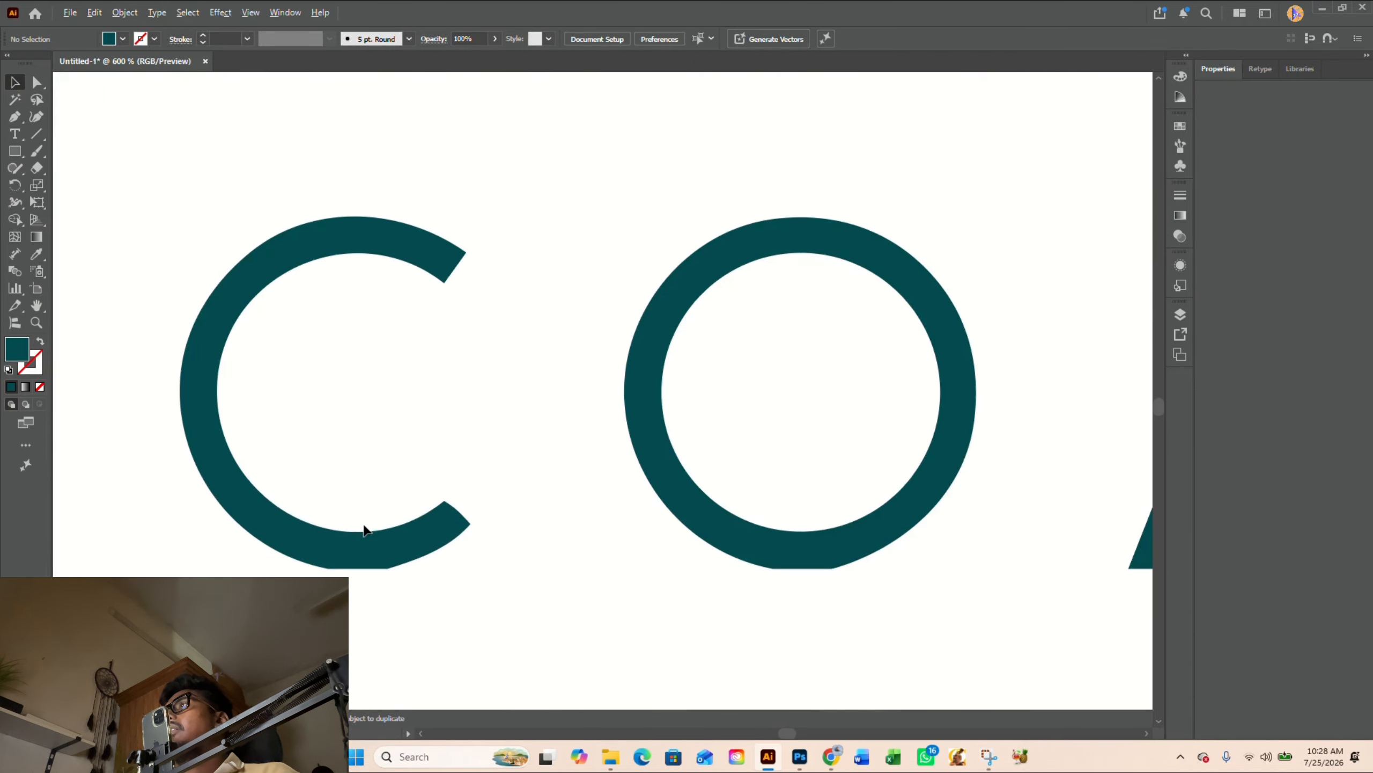
scroll(822, 506, down, 6)
scroll(417, 508, up, 3)
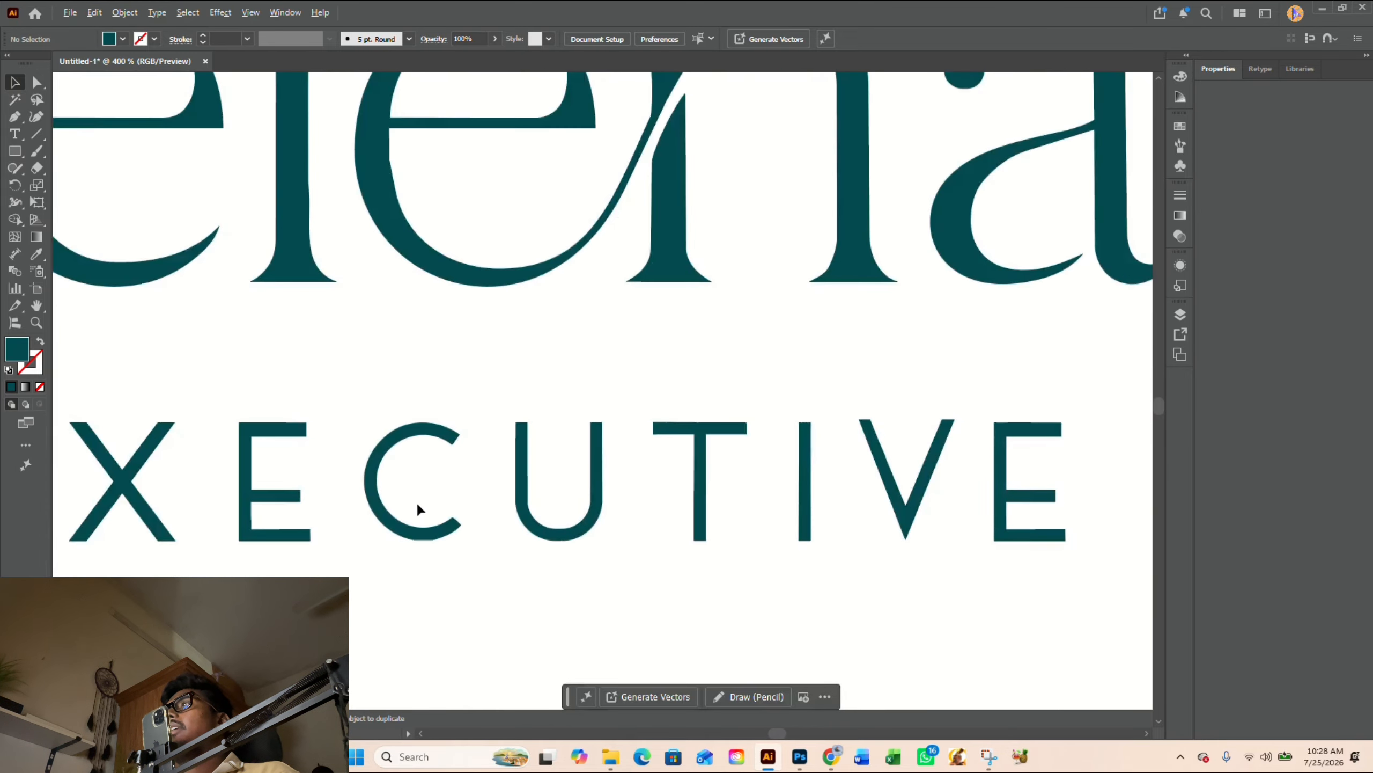
- Round both corners of the flat bottom edge on the C in EXECUTIVE, the right one by about 11.5 px
scroll(446, 514, up, 3)
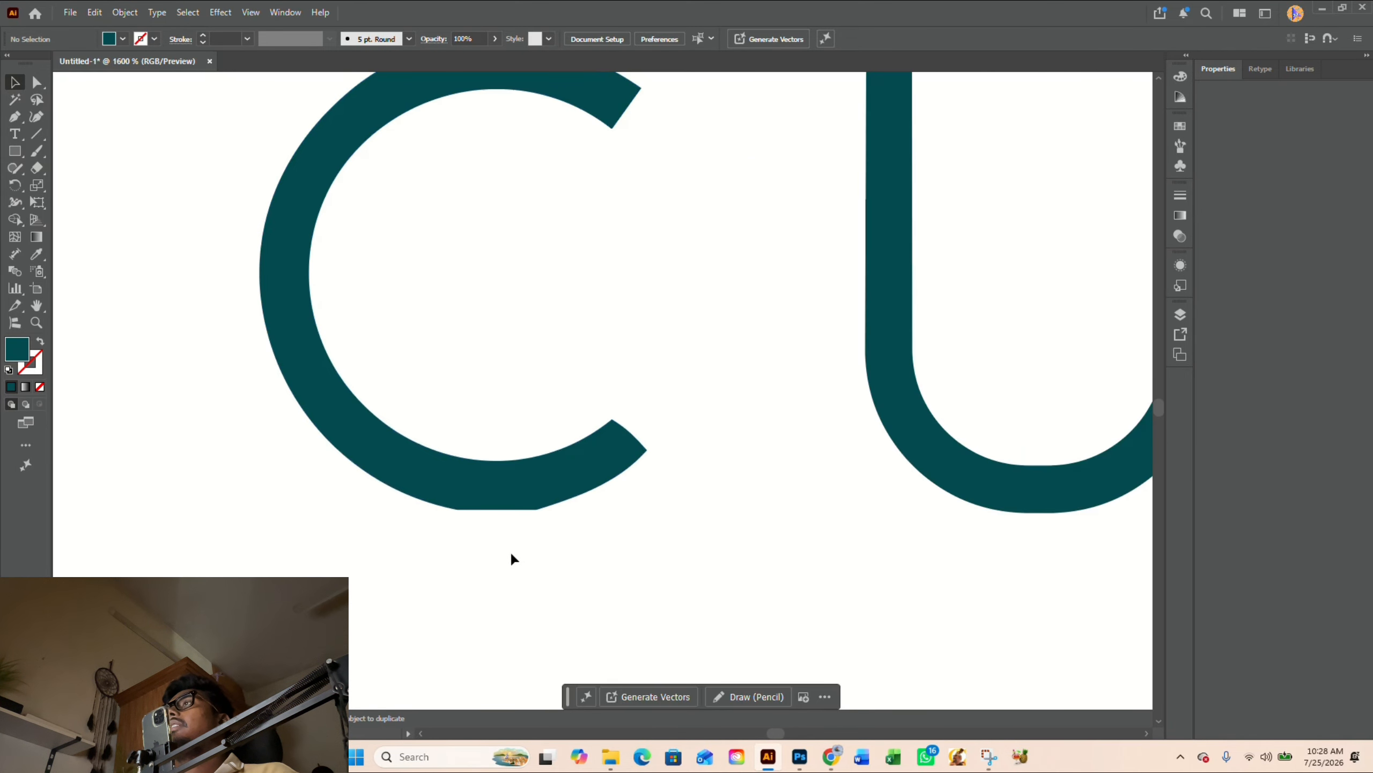
scroll(508, 547, up, 2)
key(a)
click(562, 469)
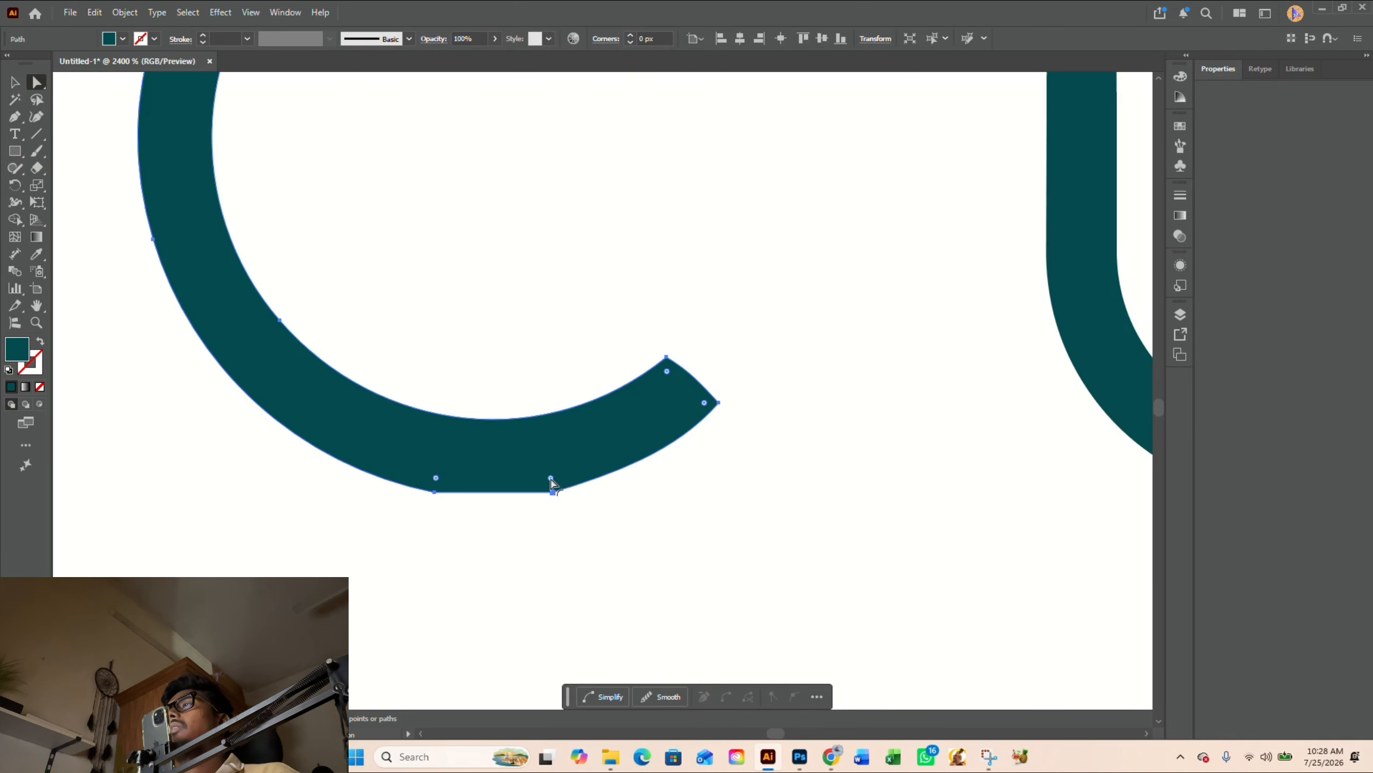
drag(548, 475, 420, 365)
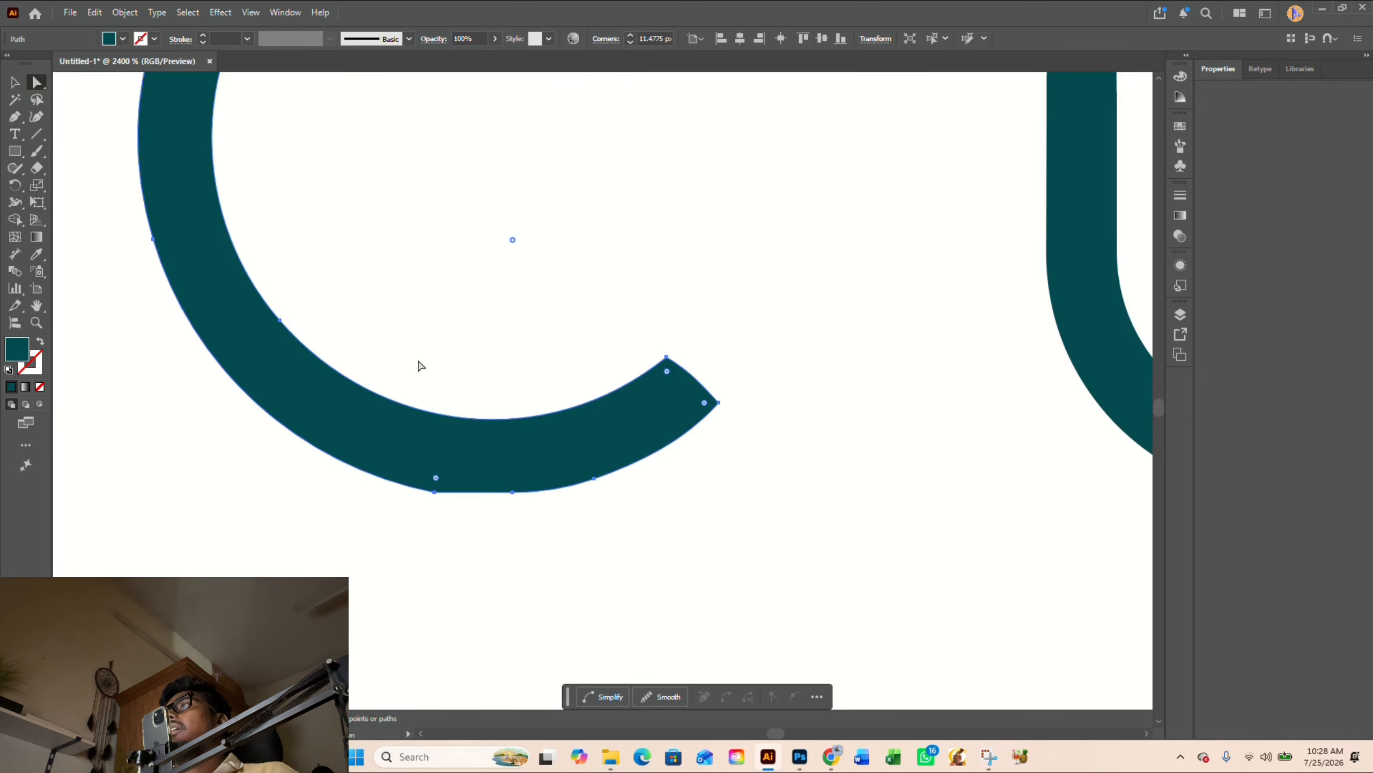
drag(437, 478, 468, 196)
click(516, 334)
- Draw a straight diagonal line across the C's lower terminal and cut off its bulging tip with Shape Builder
scroll(480, 433, down, 5)
scroll(513, 428, up, 4)
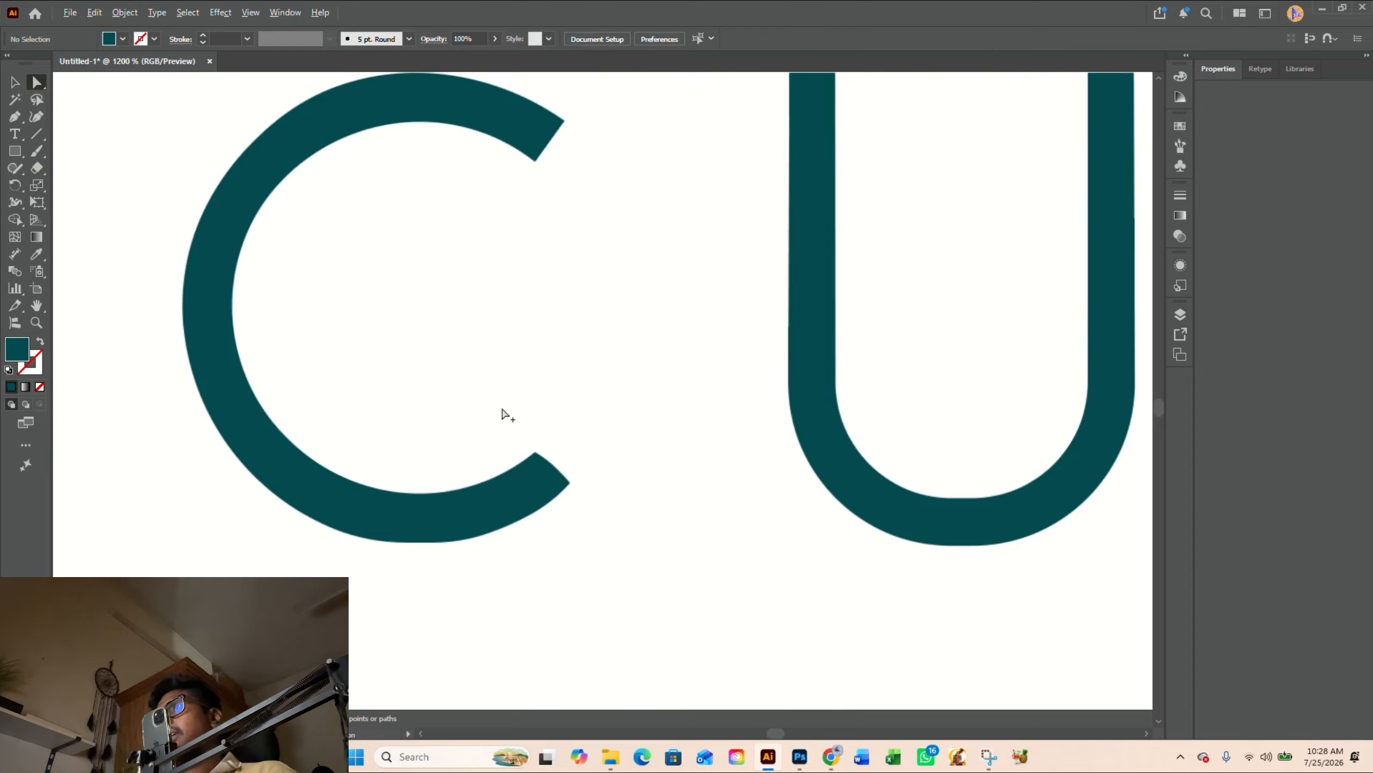
key(p)
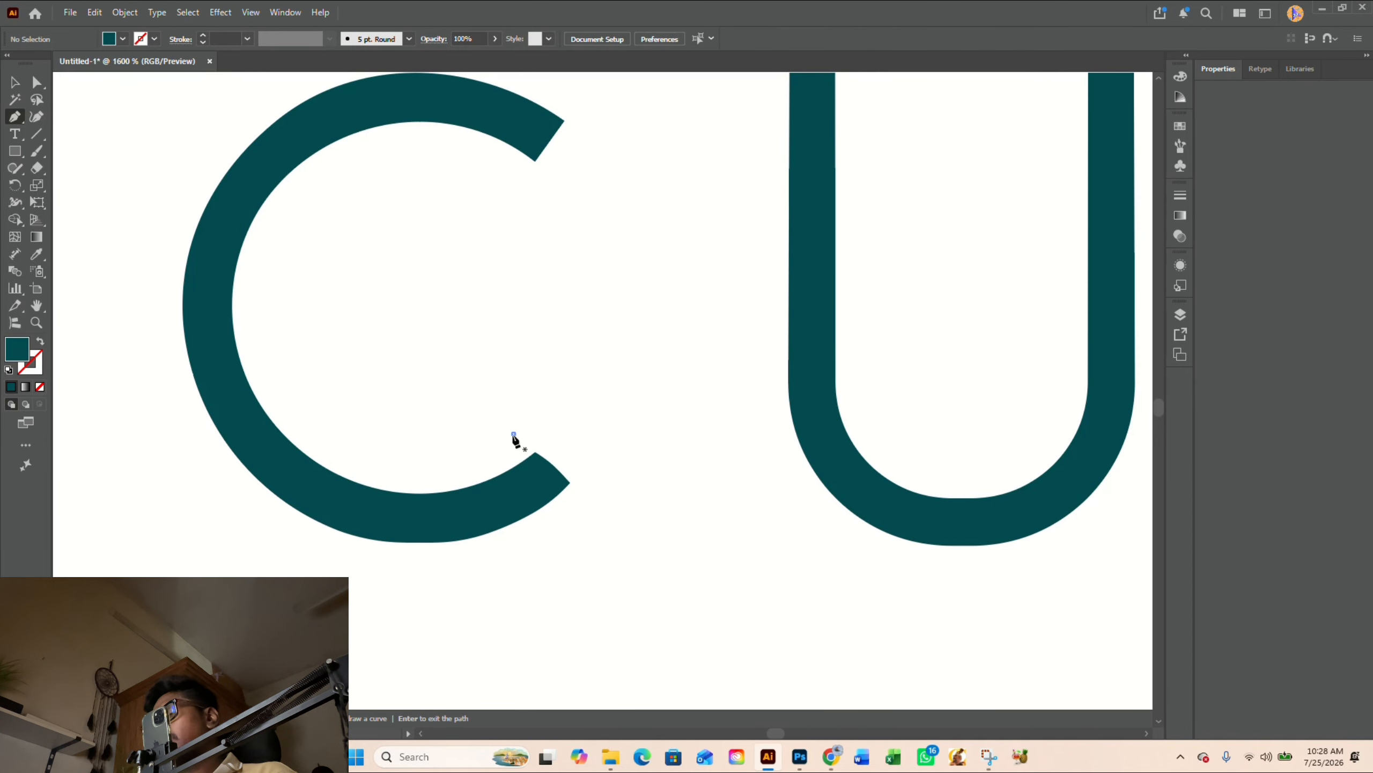
click(513, 434)
click(583, 506)
key(v)
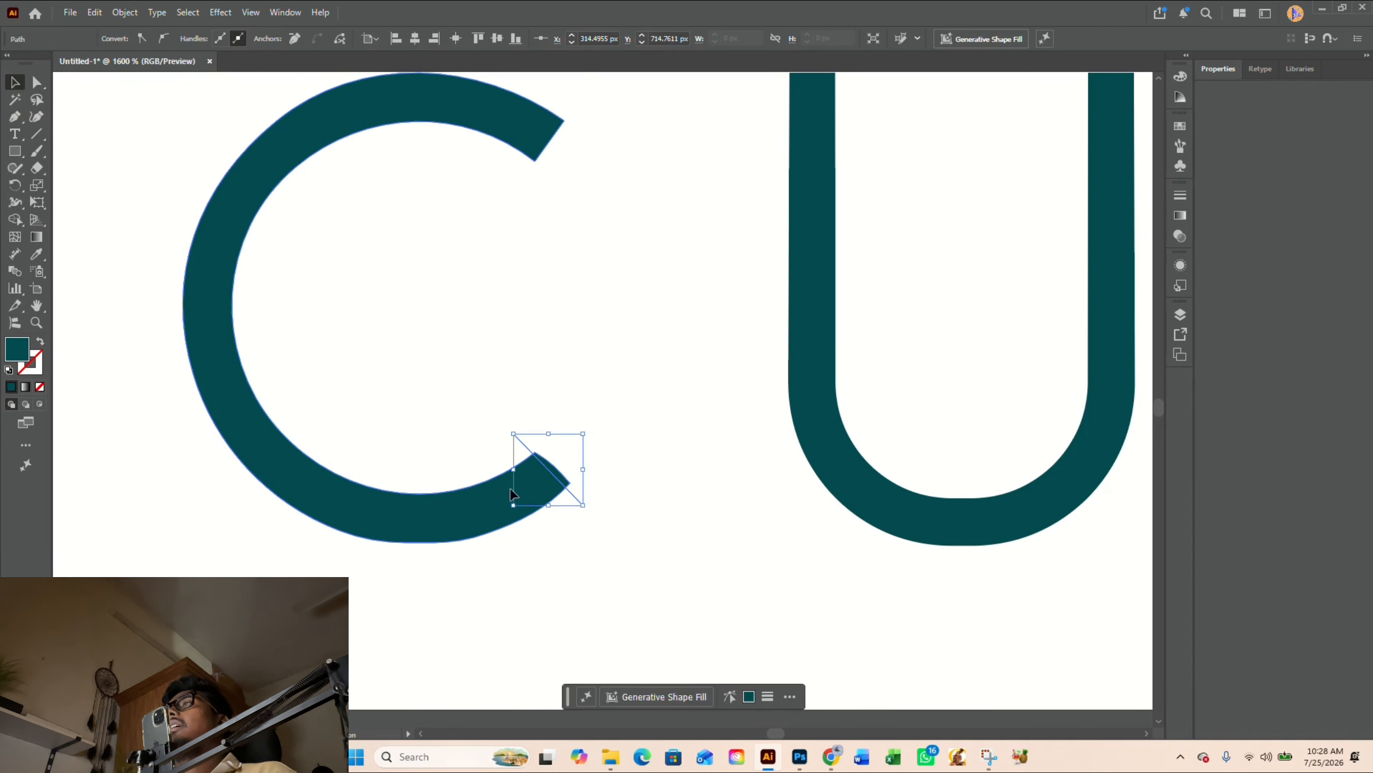
shift+click(547, 497)
key(shift+m)
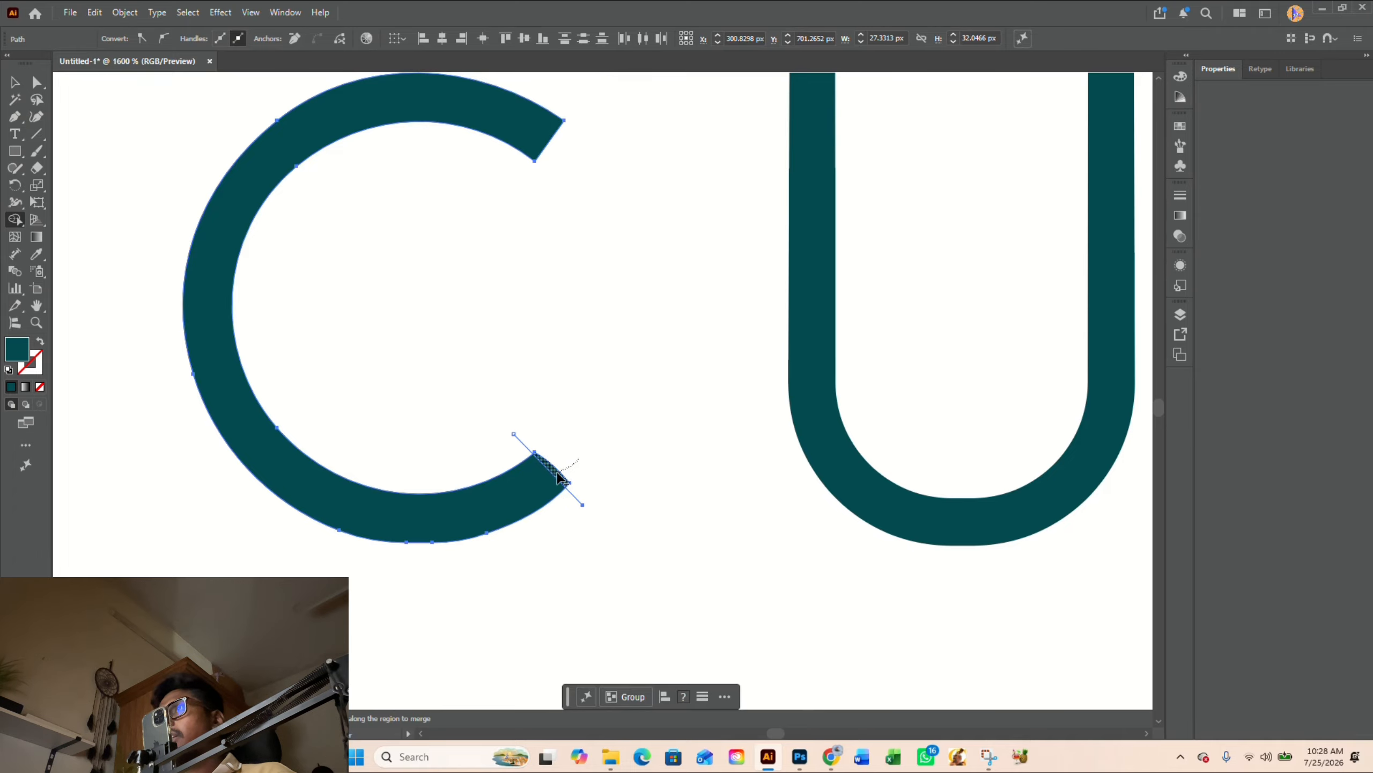
scroll(578, 492, down, 2)
- Delete the leftover diagonal cutting line at the C's lower terminal
key(v)
click(571, 495)
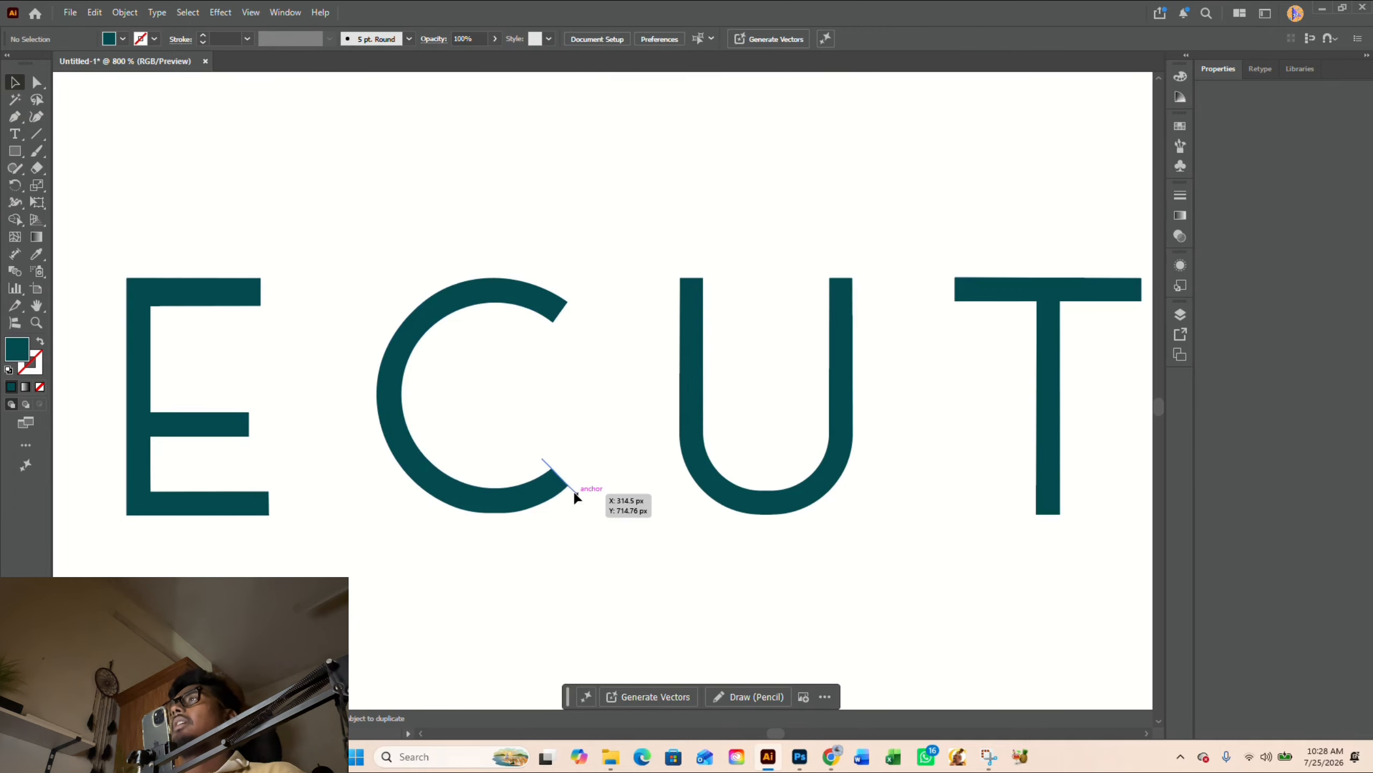
click(575, 491)
key(Delete)
scroll(575, 493, down, 8)
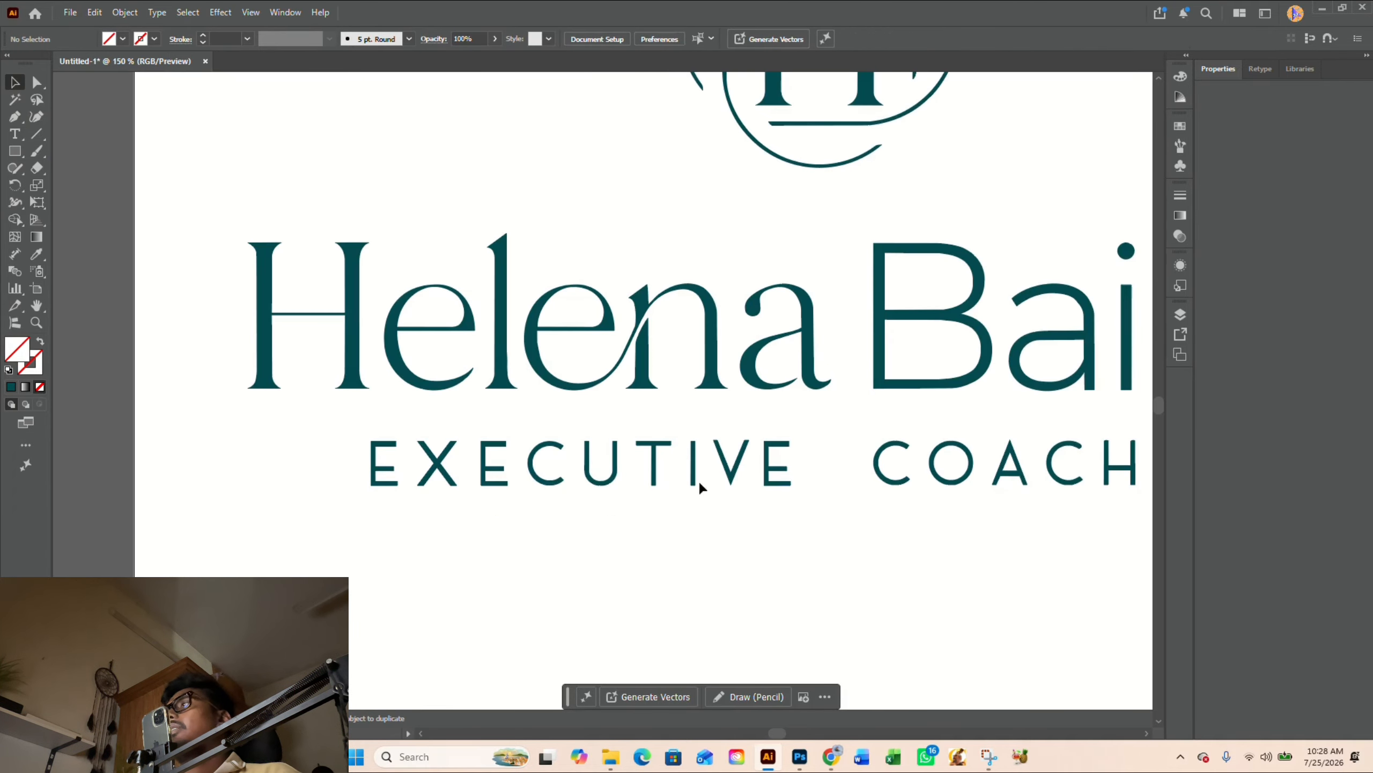
- Examine the anchor points and smoothness of the C's lower outer curve in EXECUTIVE
scroll(373, 493, up, 10)
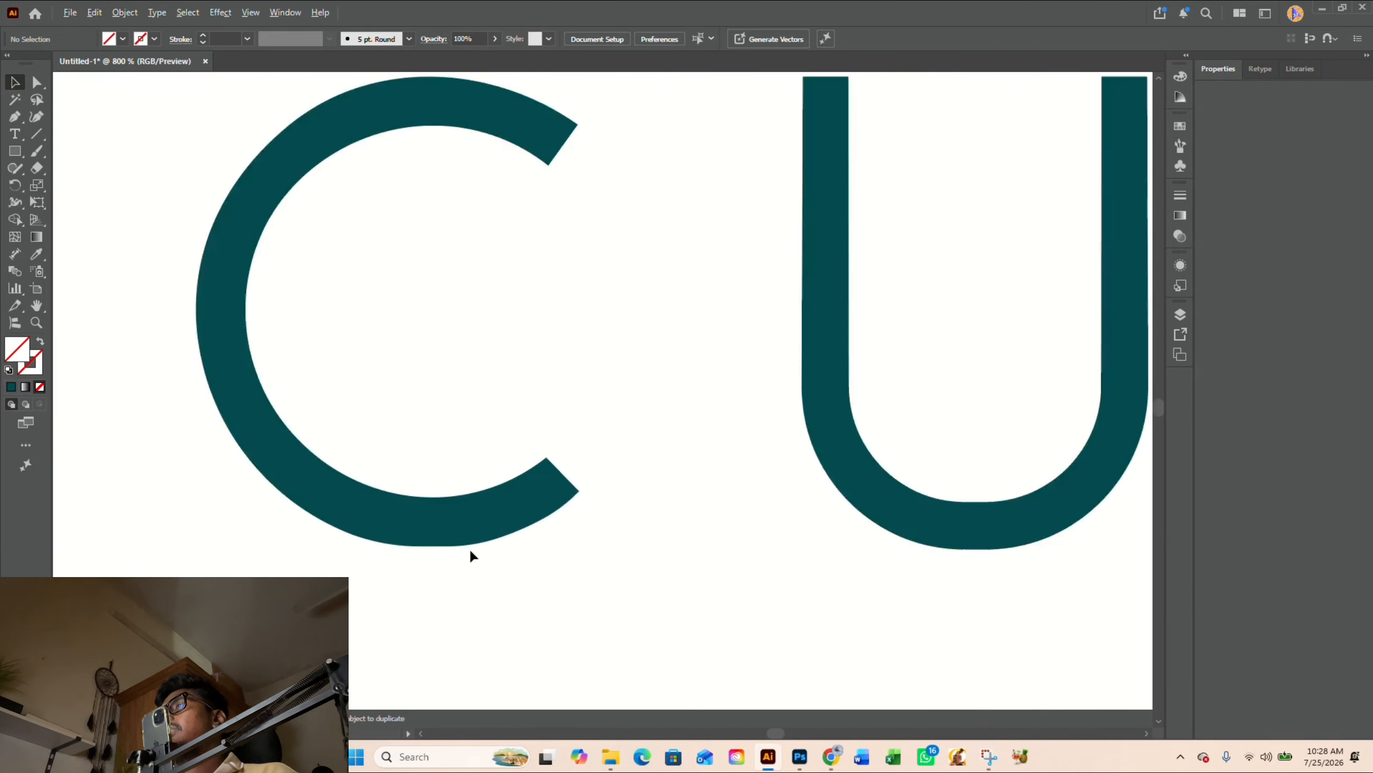
scroll(471, 555, up, 2)
key(a)
click(402, 497)
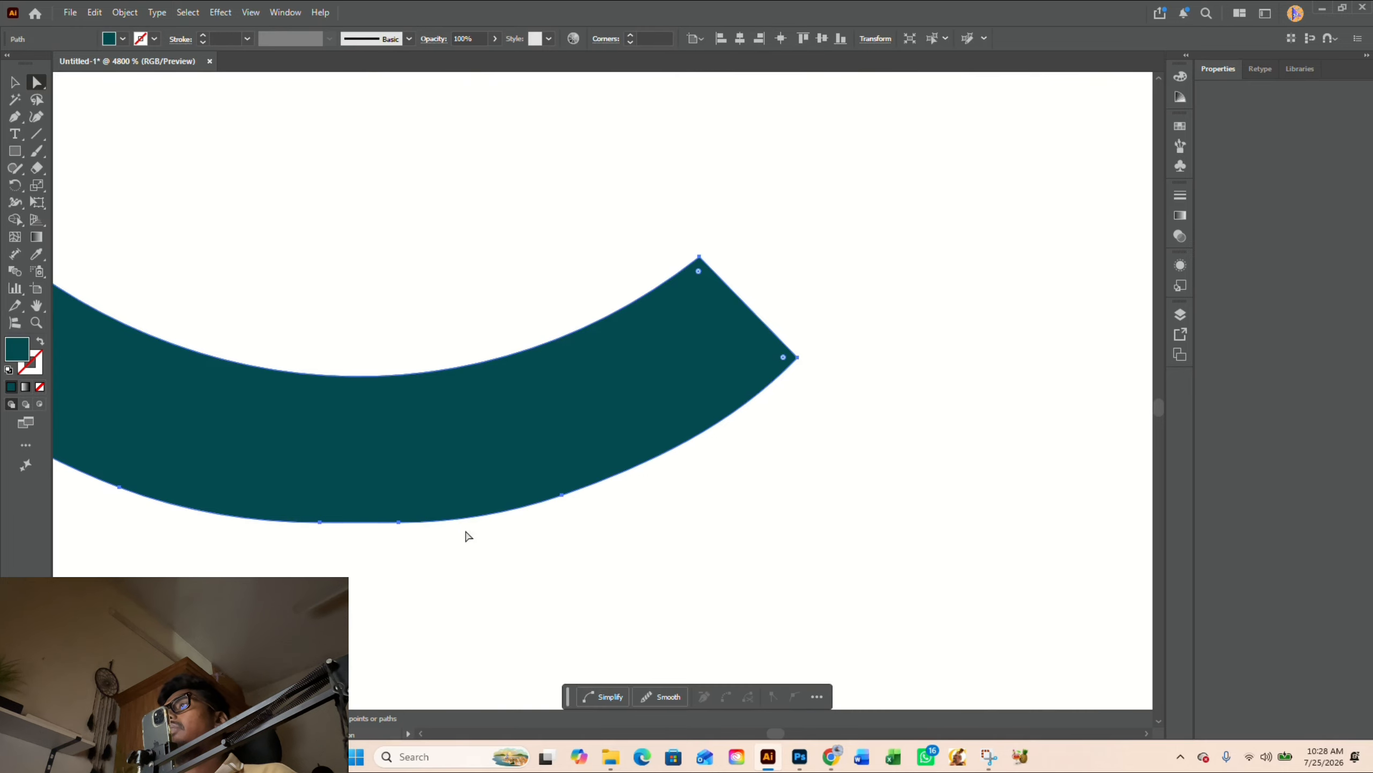
click(673, 577)
scroll(674, 577, down, 6)
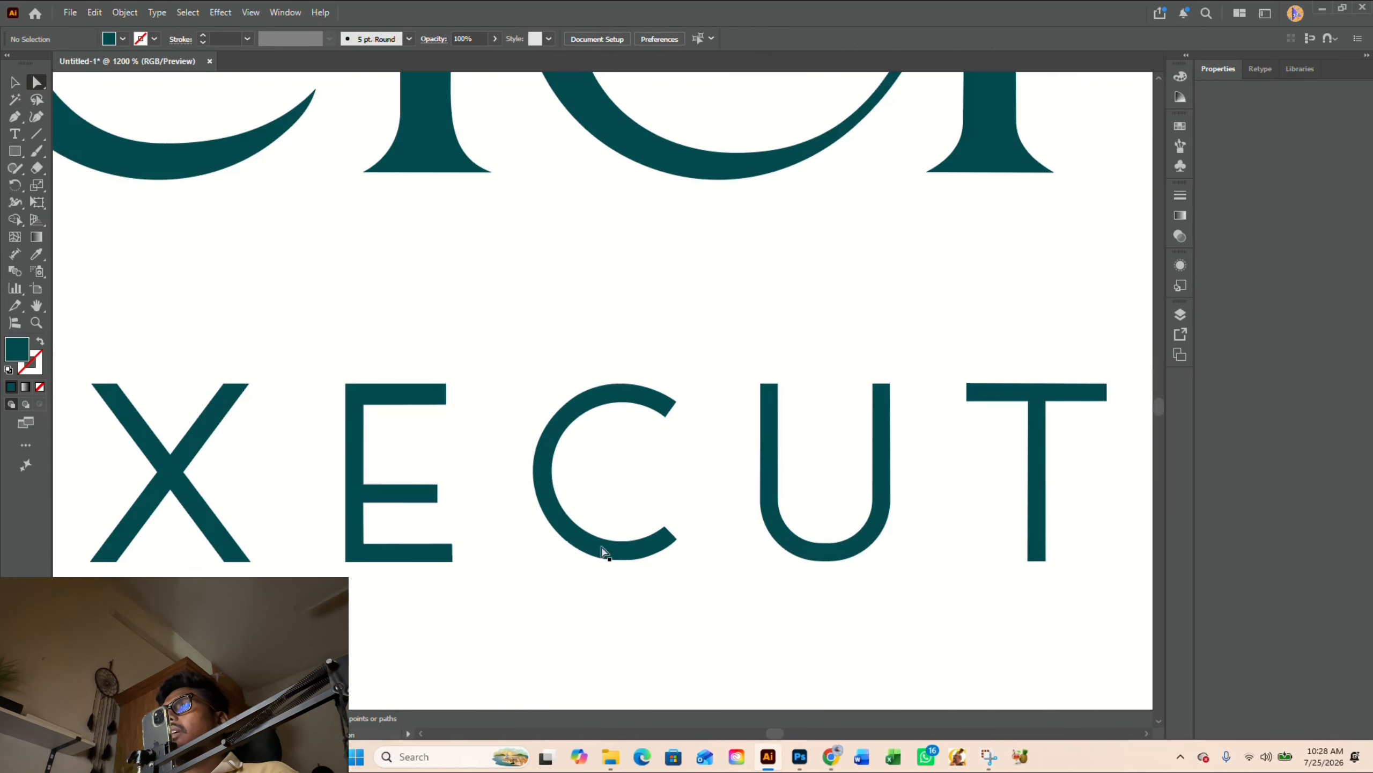
scroll(608, 545, up, 3)
scroll(595, 582, up, 1)
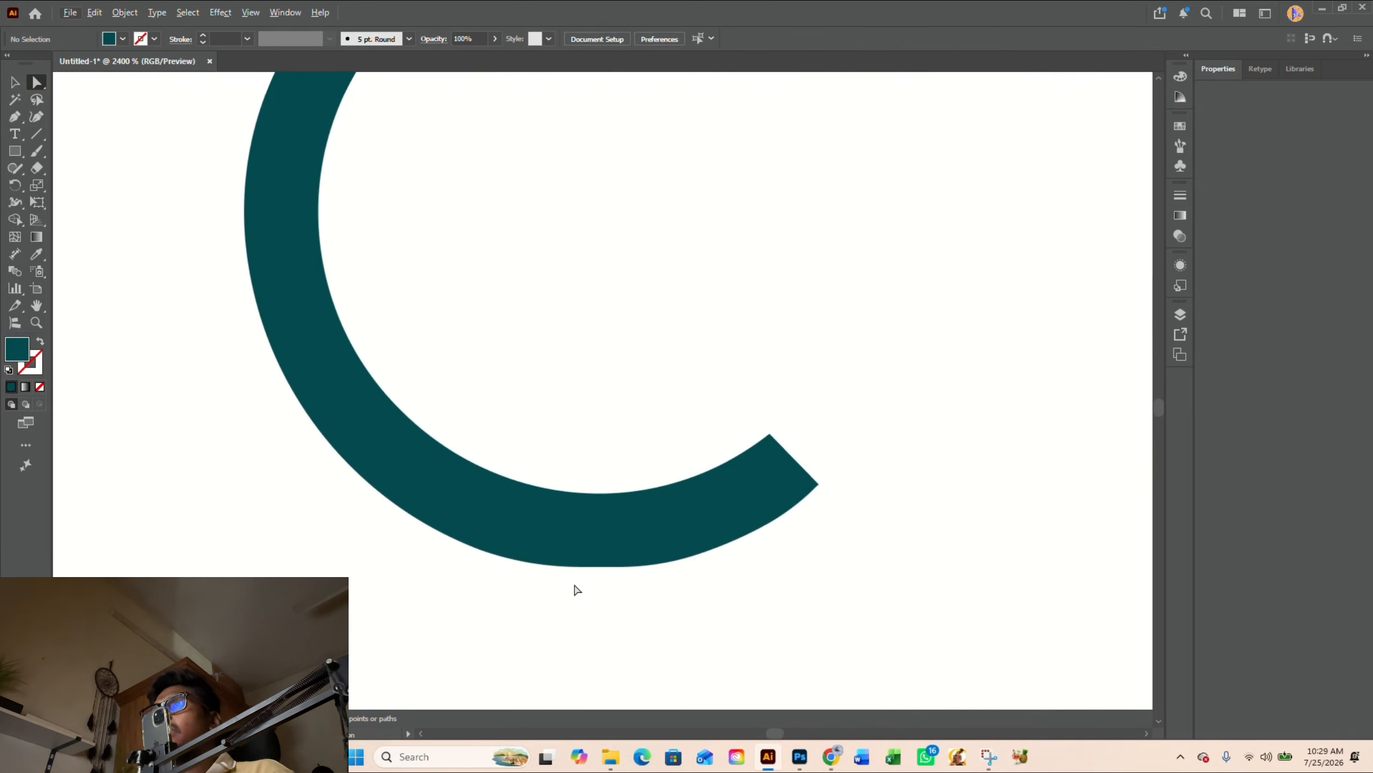
- Draw a closed filler shape with the Pen tool, curving from the C's lower terminal corner along its bottom outer edge
key(p)
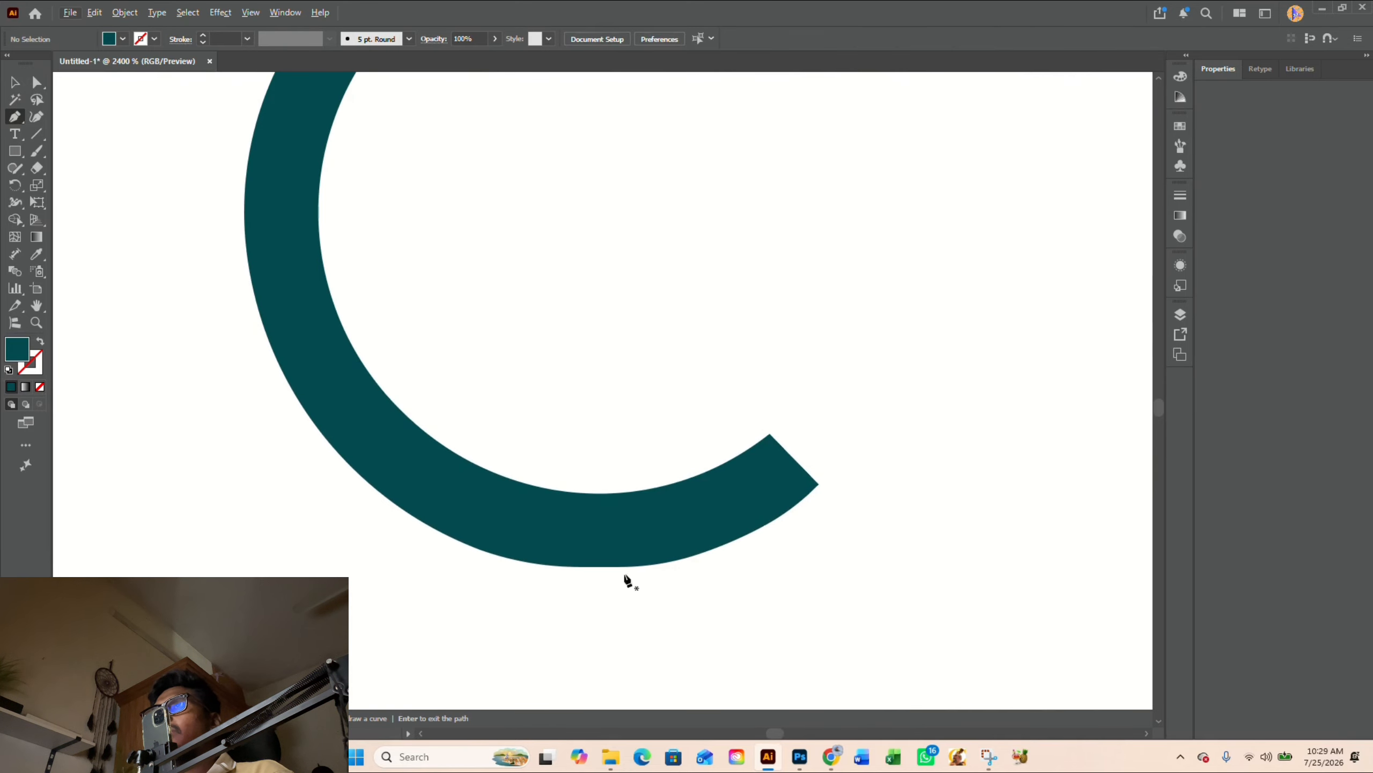
click(819, 485)
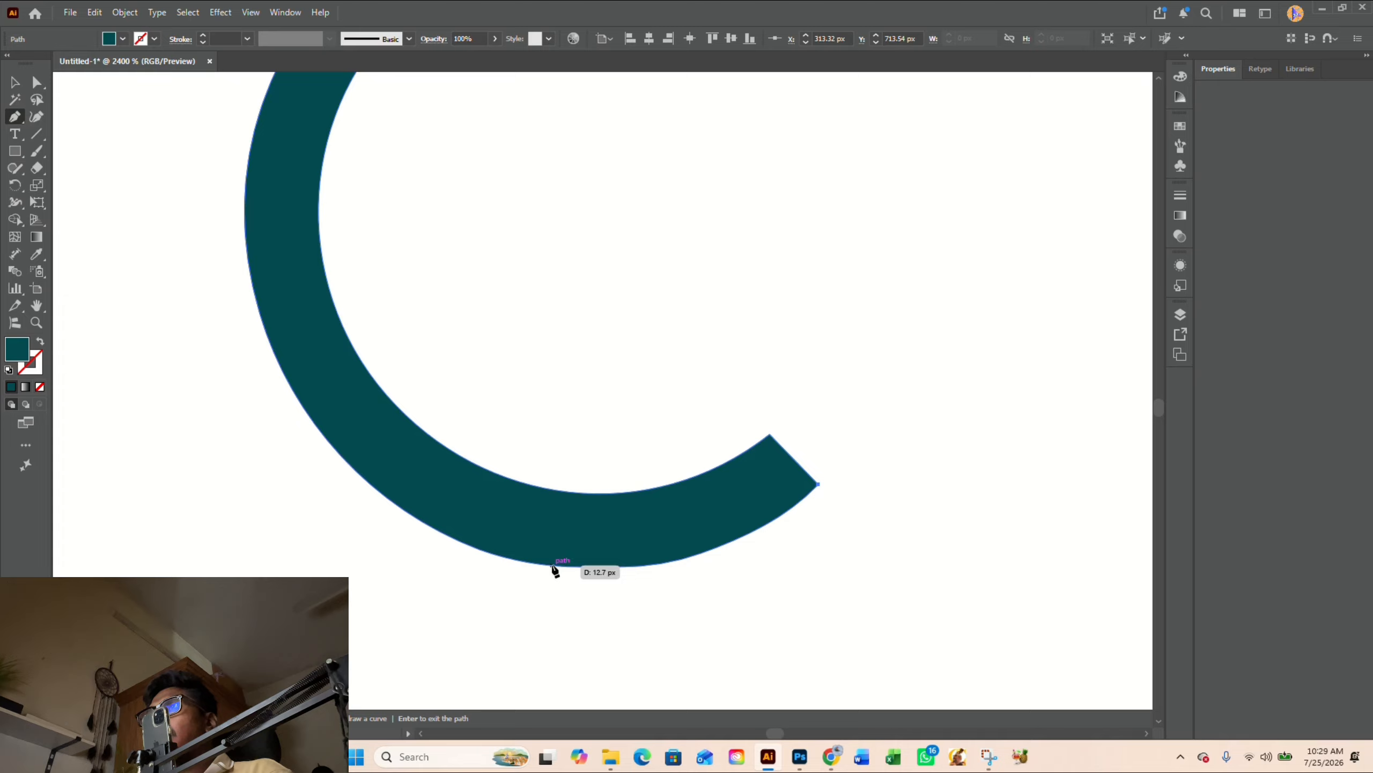
drag(552, 566, 375, 546)
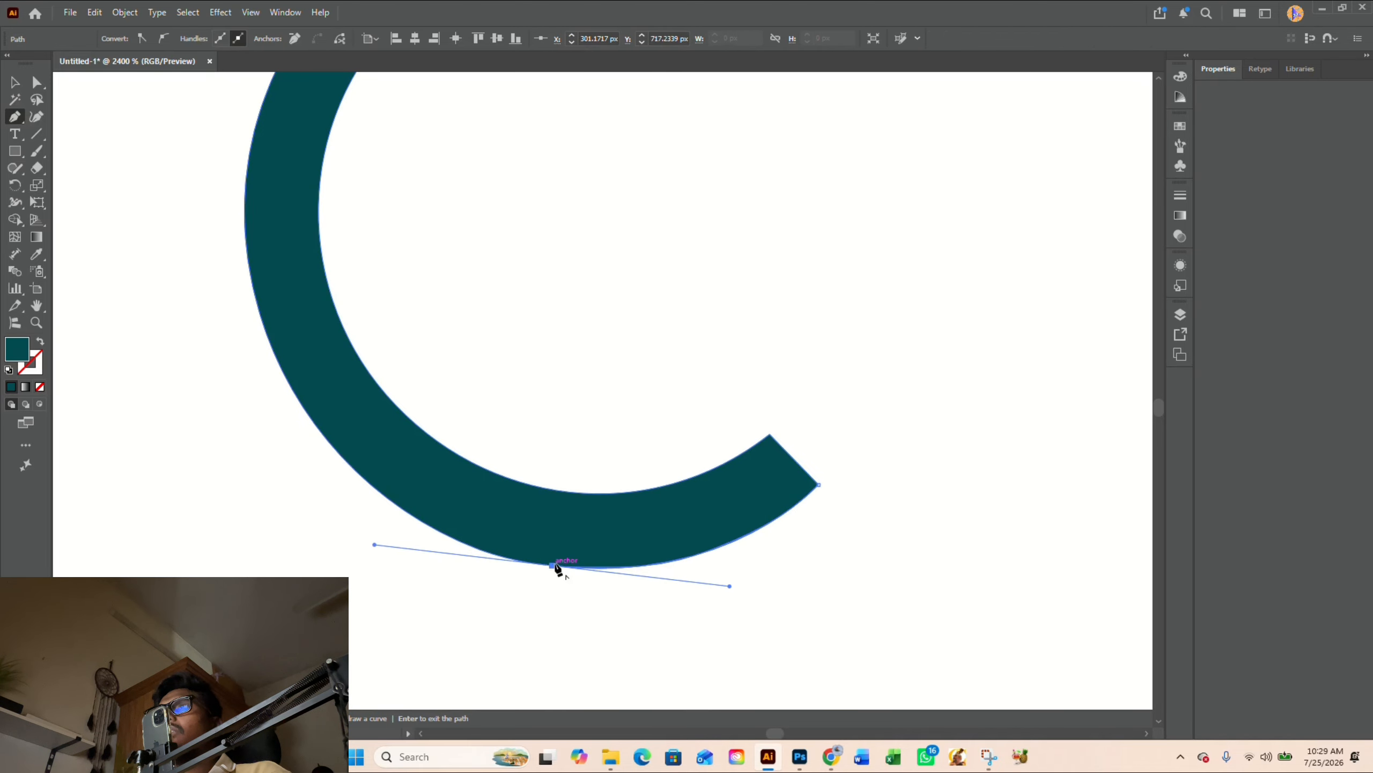
drag(552, 565, 819, 484)
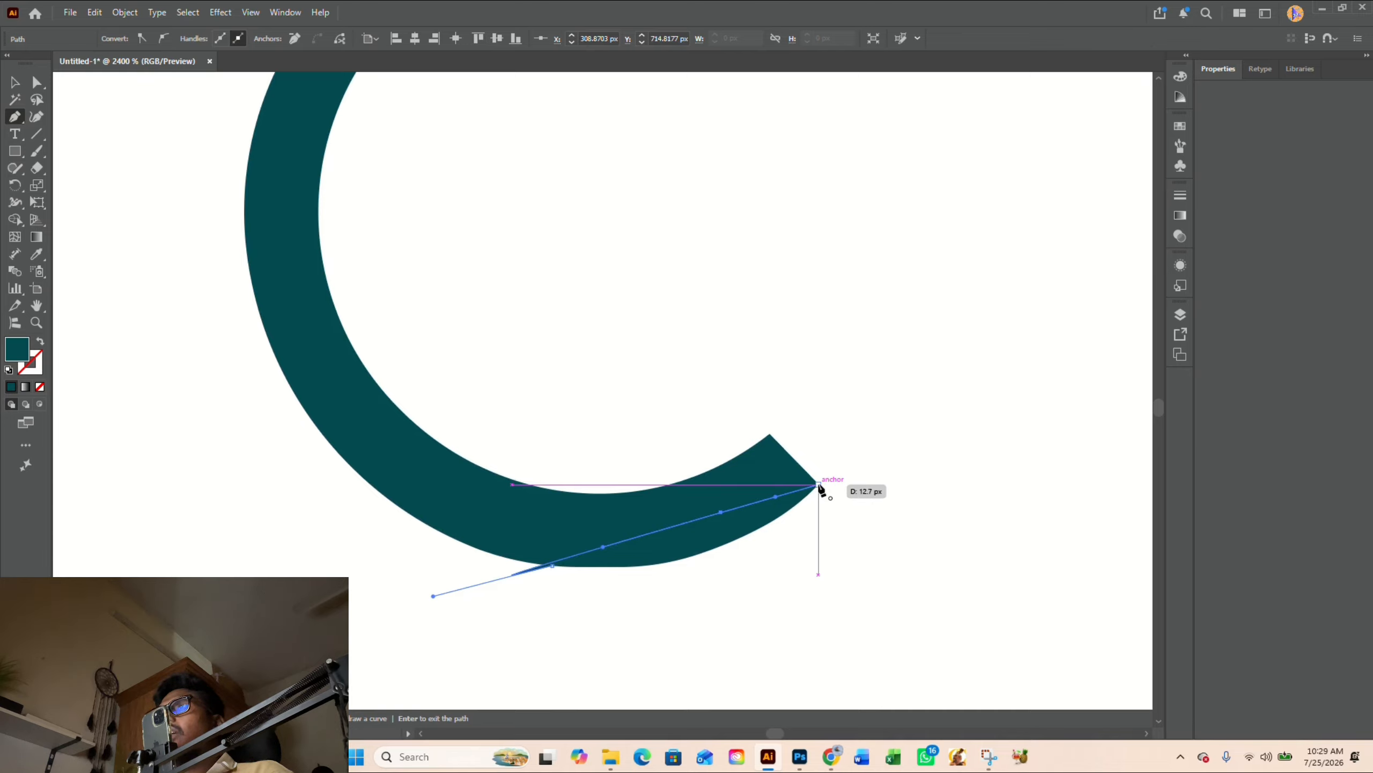
- Merge the filler shape into the C of EXECUTIVE with Shape Builder to smooth its bottom curve
key(v)
key(shift+m)
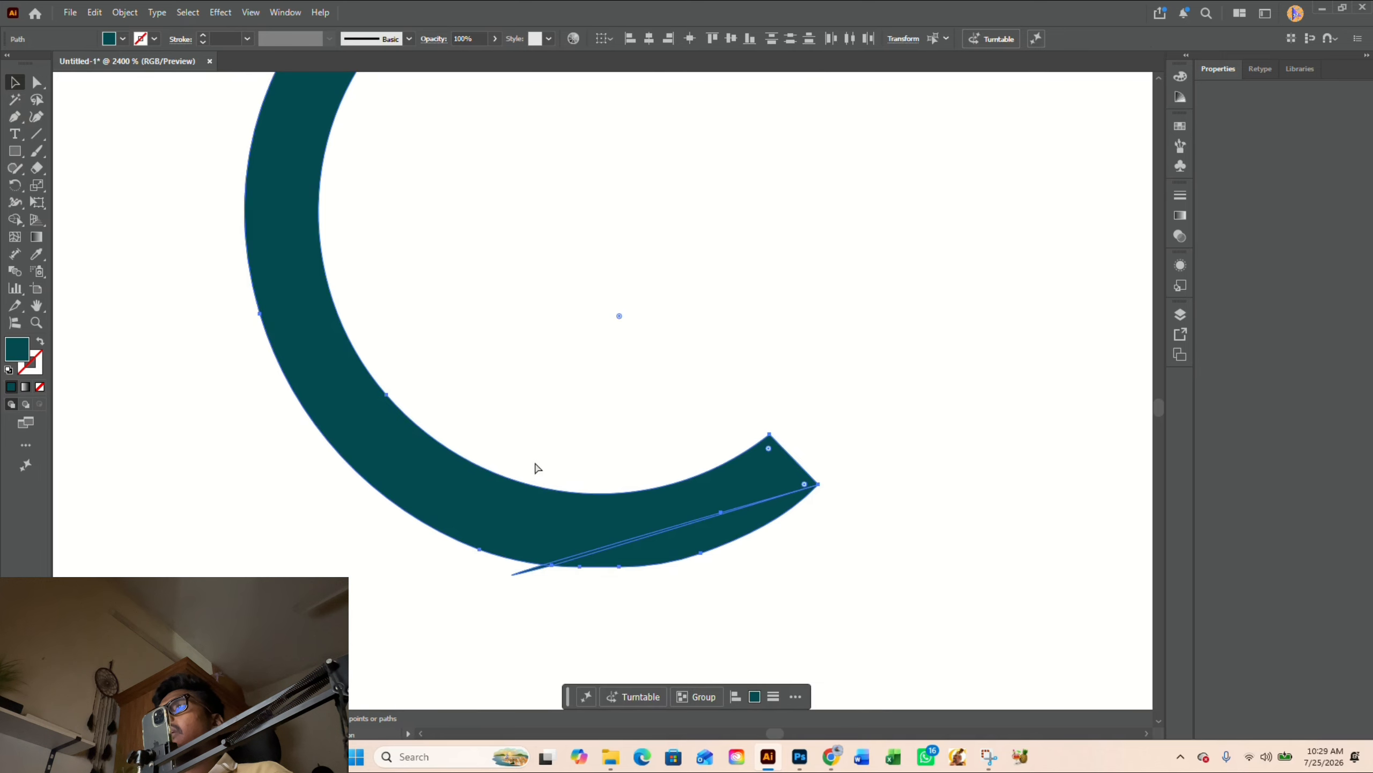
mouse_move(587, 527)
mouse_down()
mouse_move(681, 566)
mouse_move(534, 527)
mouse_up()
key(v)
click(749, 607)
- Replace the first C of COACHING with a copy of the corrected C from EXECUTIVE, aligned to the same place
scroll(546, 575, down, 3)
scroll(540, 570, down, 4)
drag(737, 463, 751, 525)
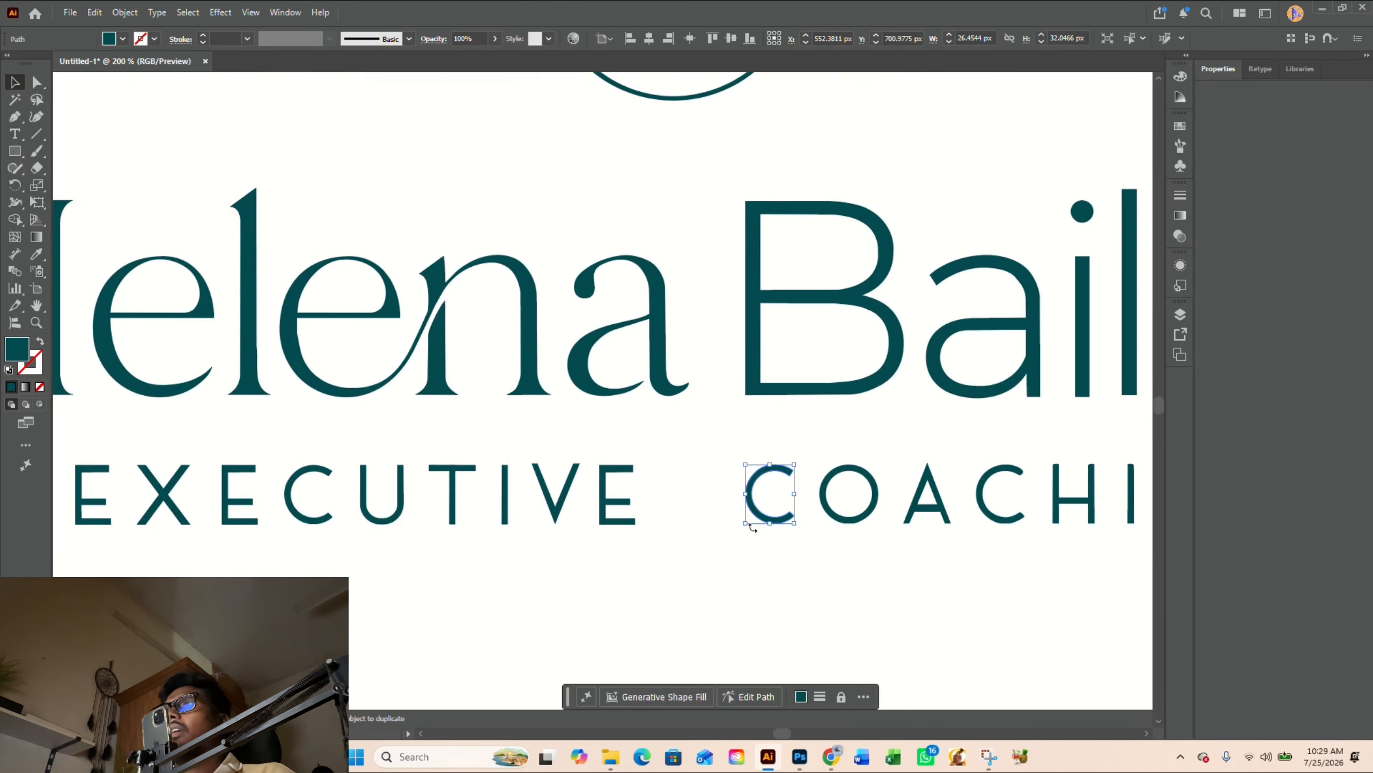
drag(307, 522, 775, 549)
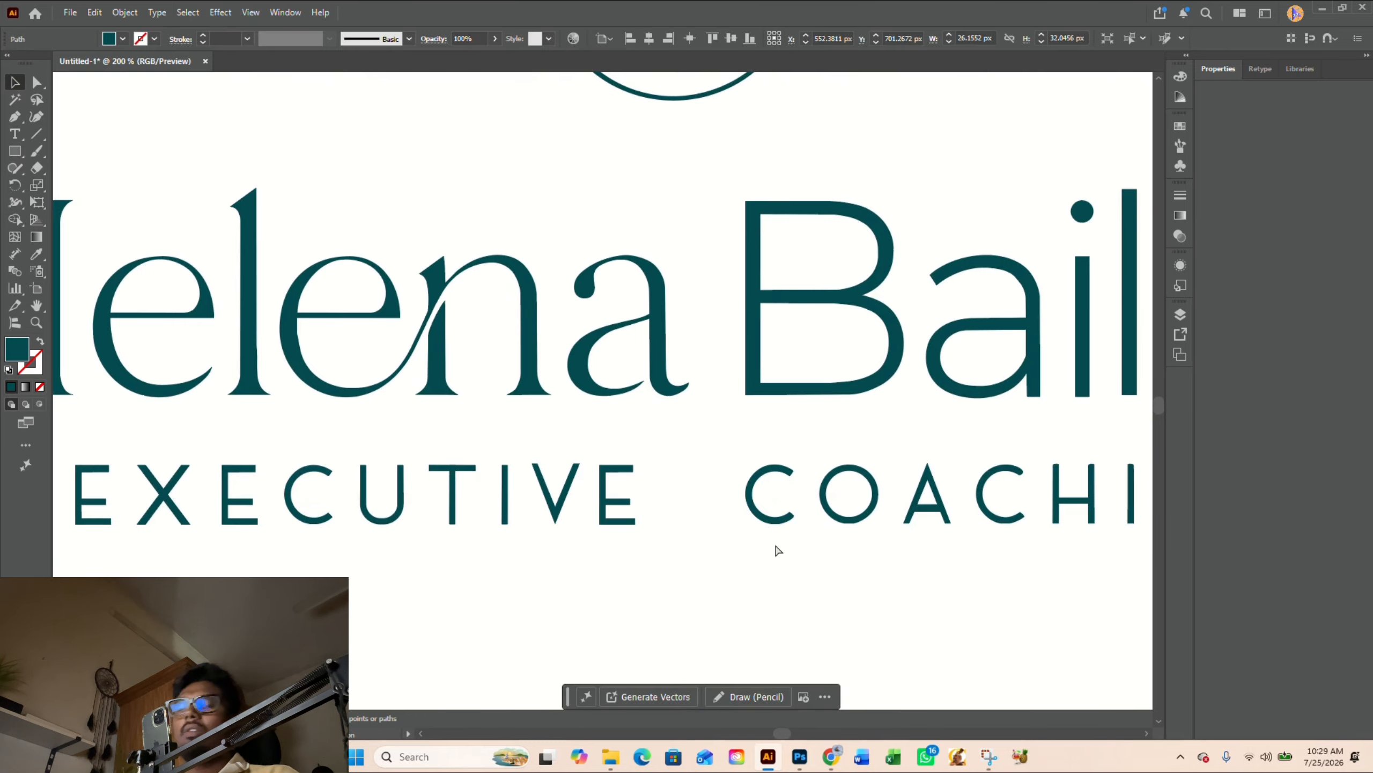
click(784, 520)
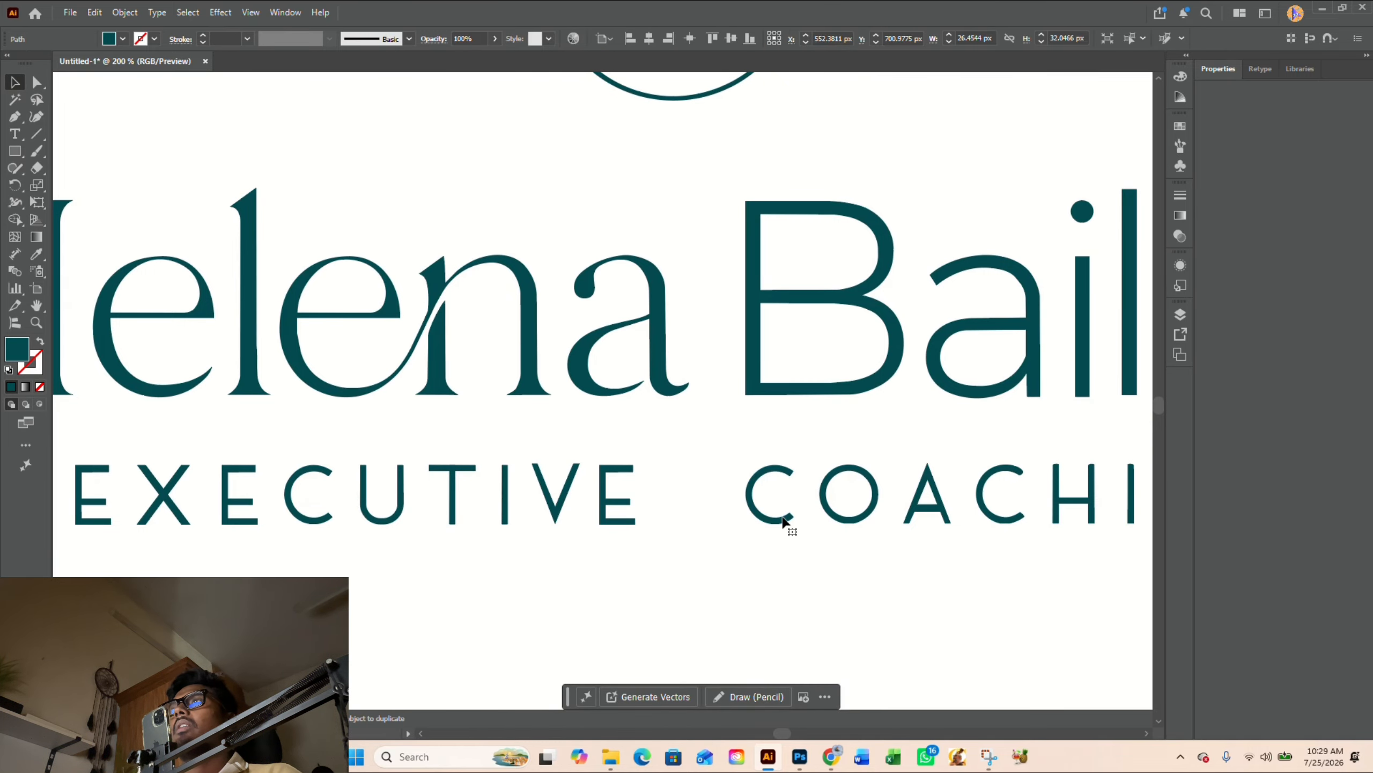
- Replace the second C of COACHING with a copy of the corrected first C
scroll(787, 525, right, 4)
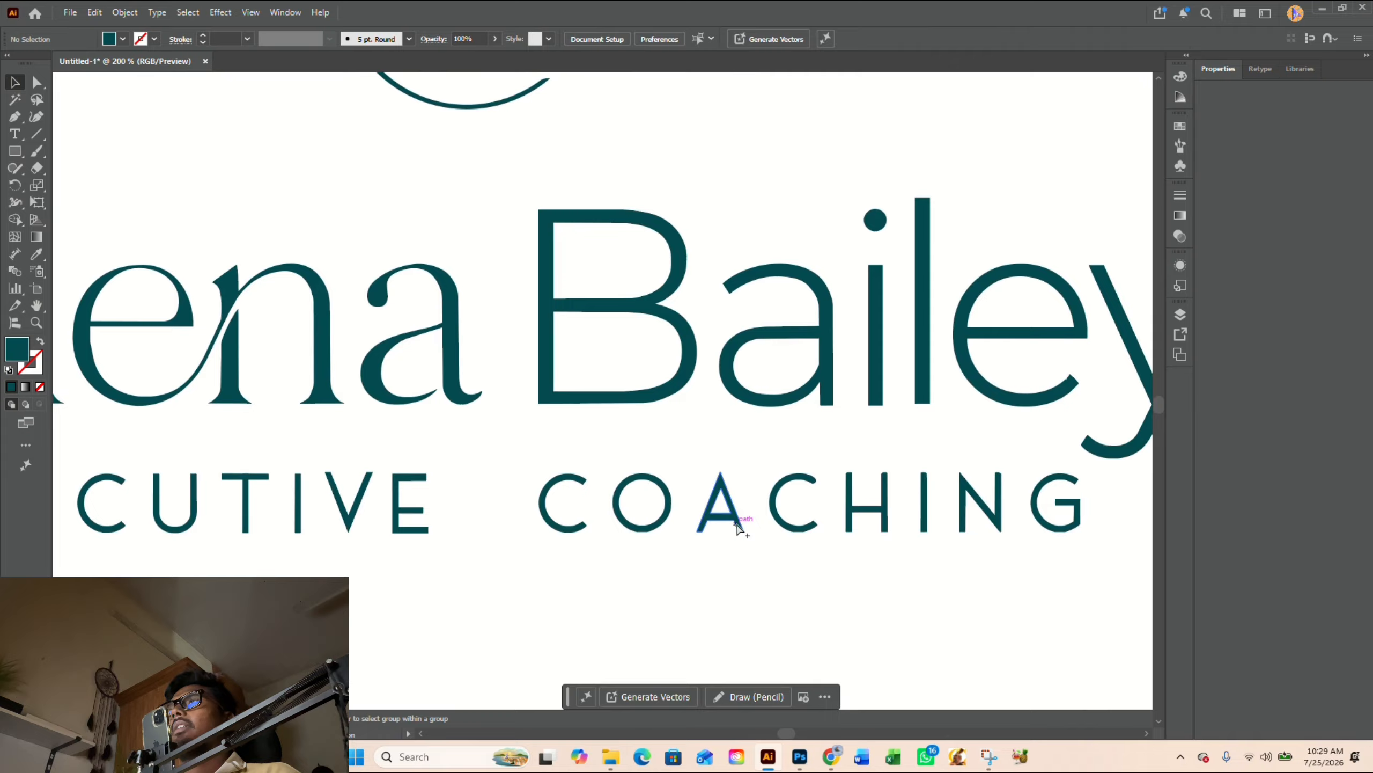
scroll(819, 583, right, 2)
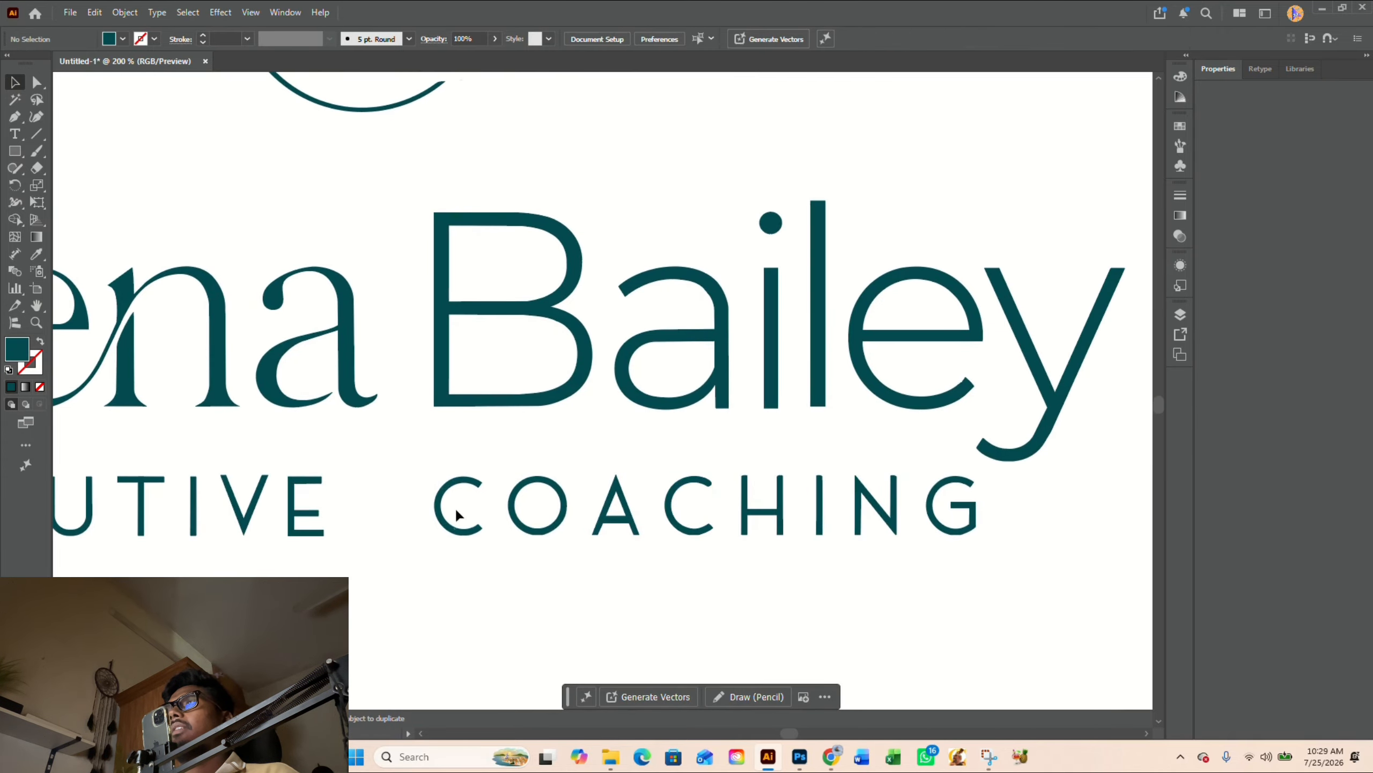
drag(456, 514, 696, 540)
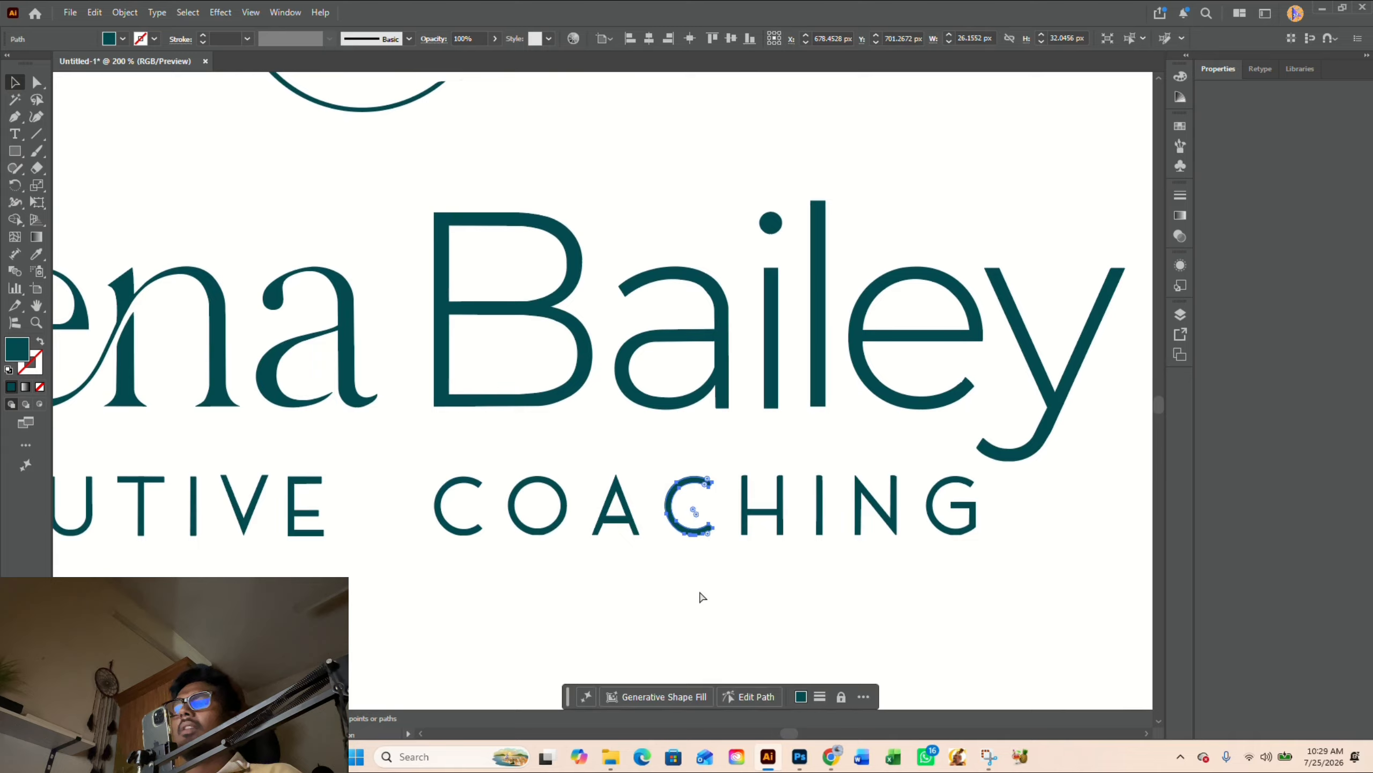
click(698, 535)
click(752, 550)
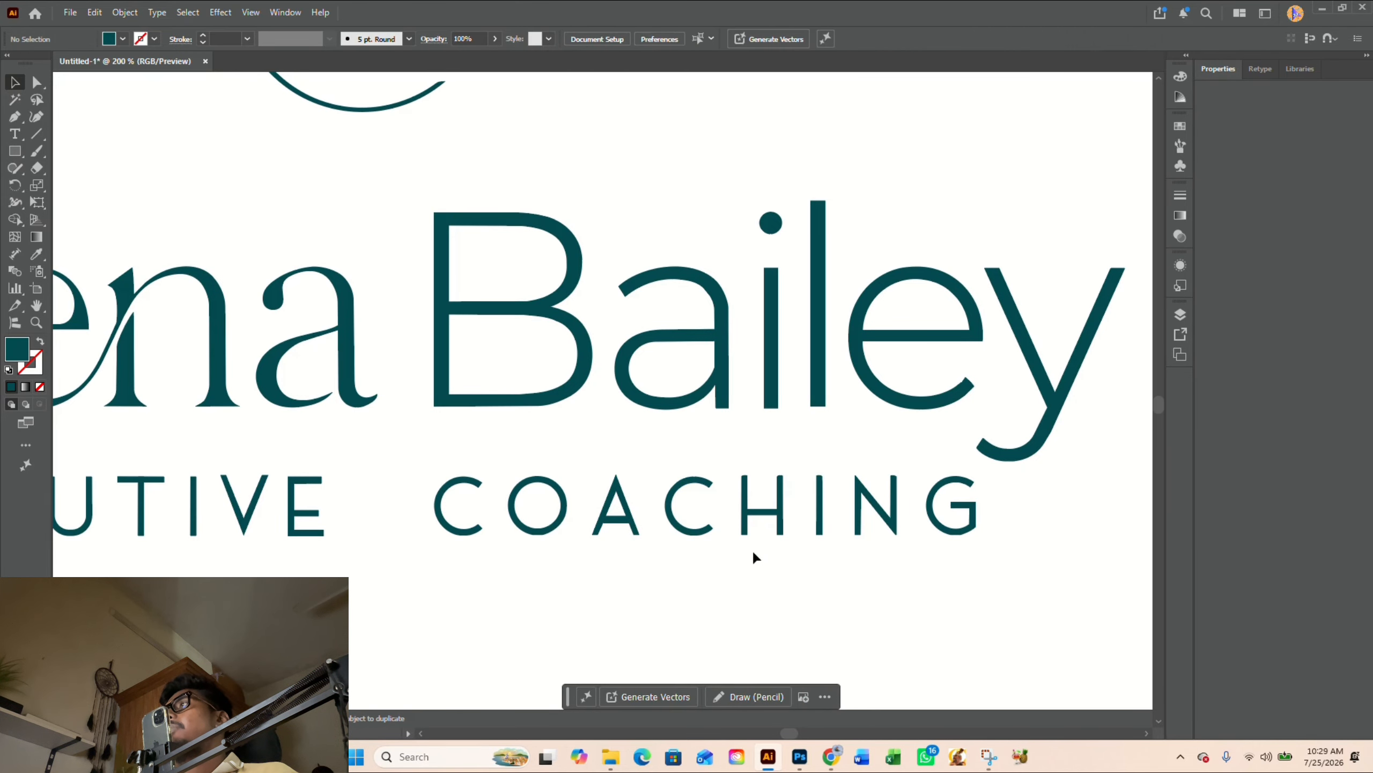
- Move the top anchor points of both H stems in COACHING upward to extend the stems
drag(651, 592, 683, 532)
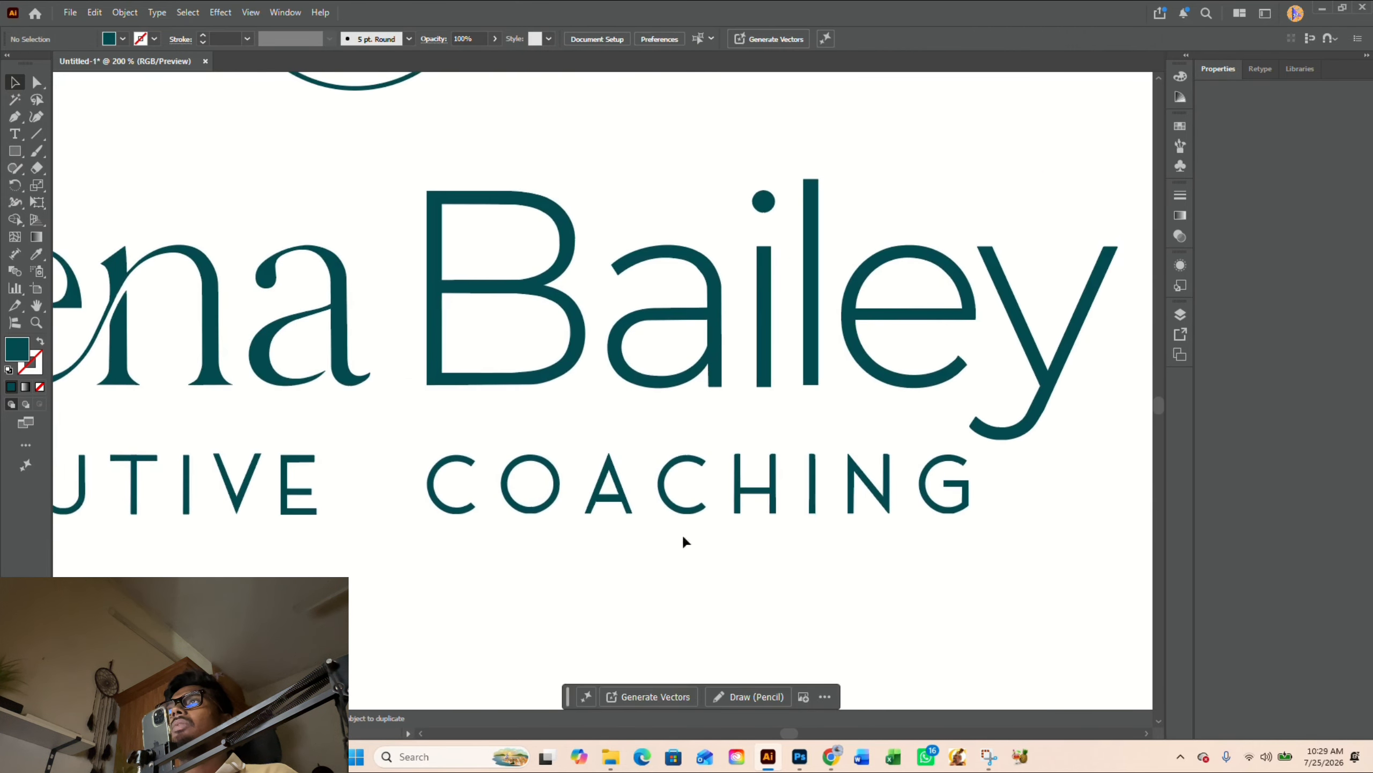
scroll(761, 453, up, 2)
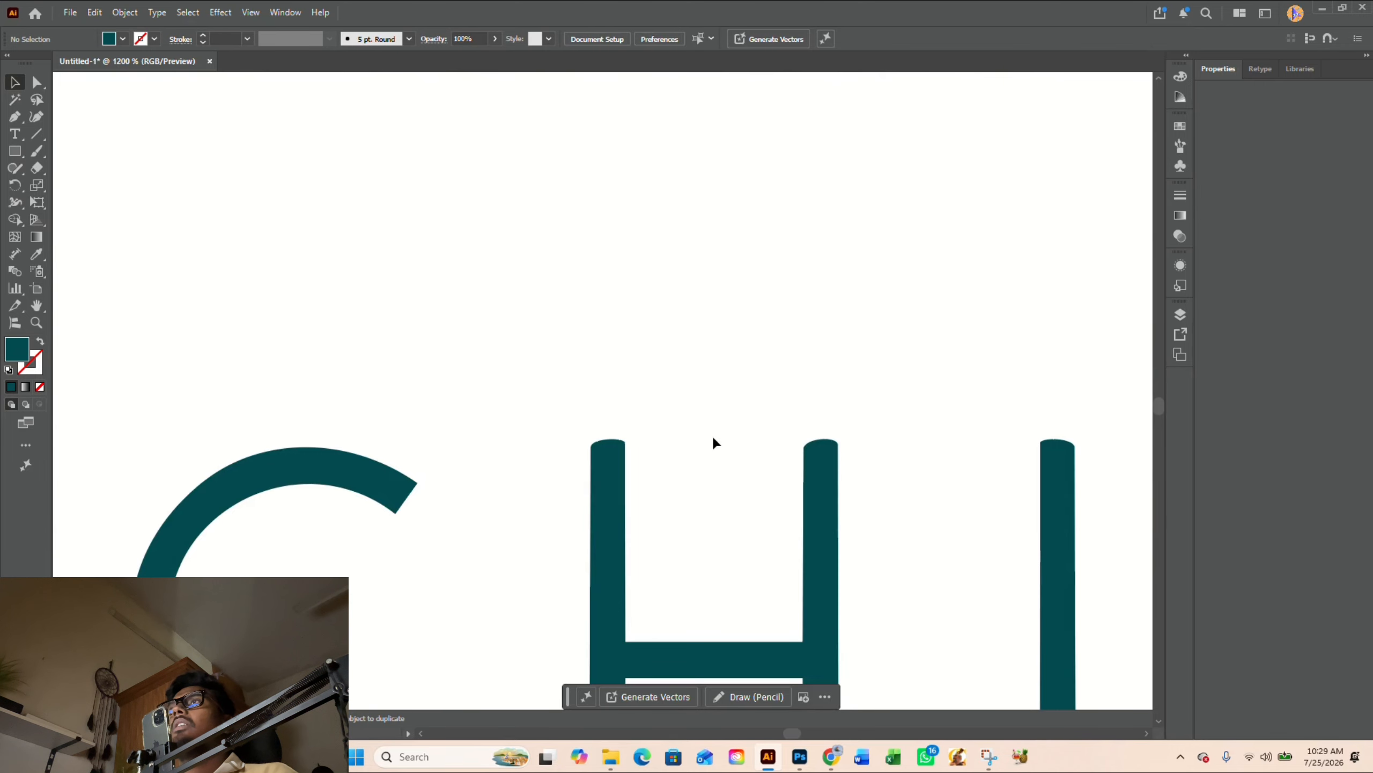
key(a)
drag(568, 408, 887, 490)
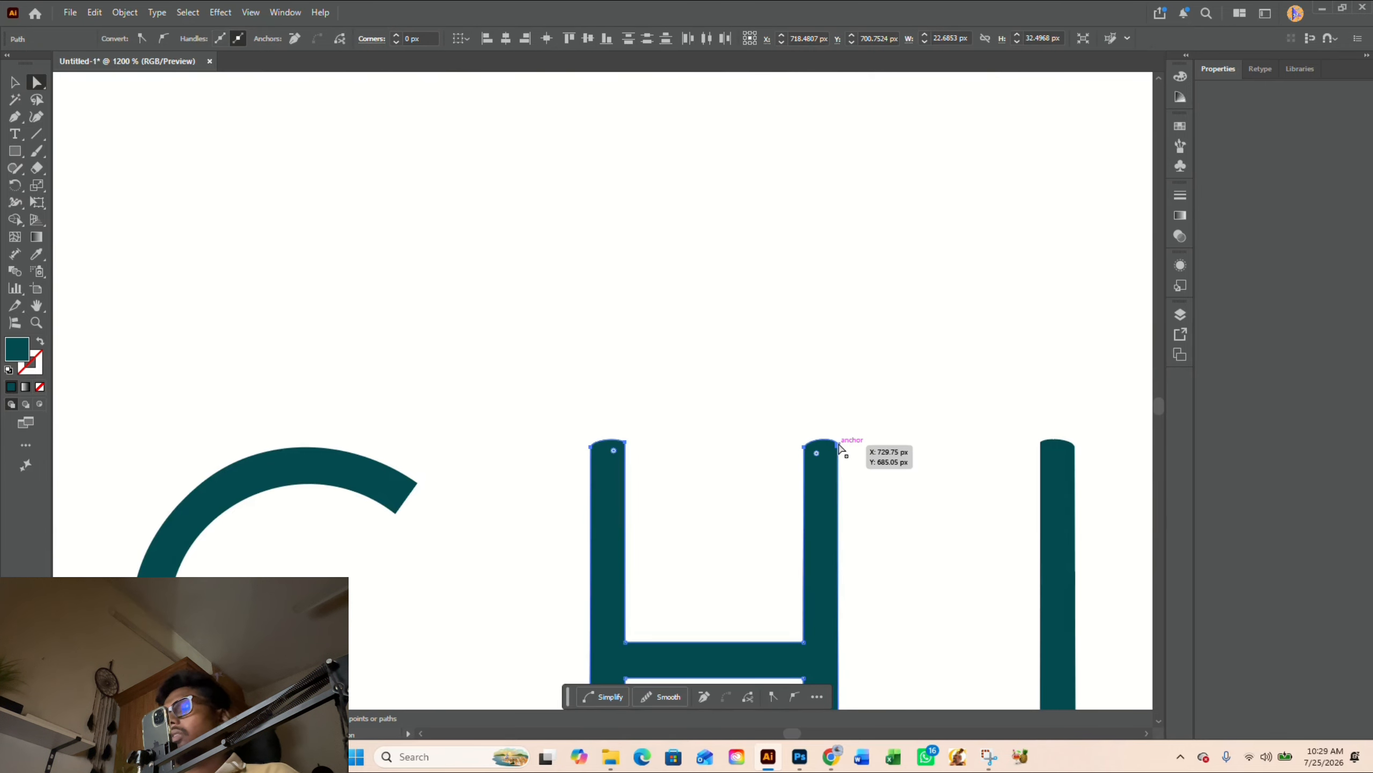
drag(840, 448, 839, 420)
click(926, 432)
- Draw a horizontal line across both H stems in COACHING, level with the I's top, and trim off the rounded ends above it with Shape Builder
key(p)
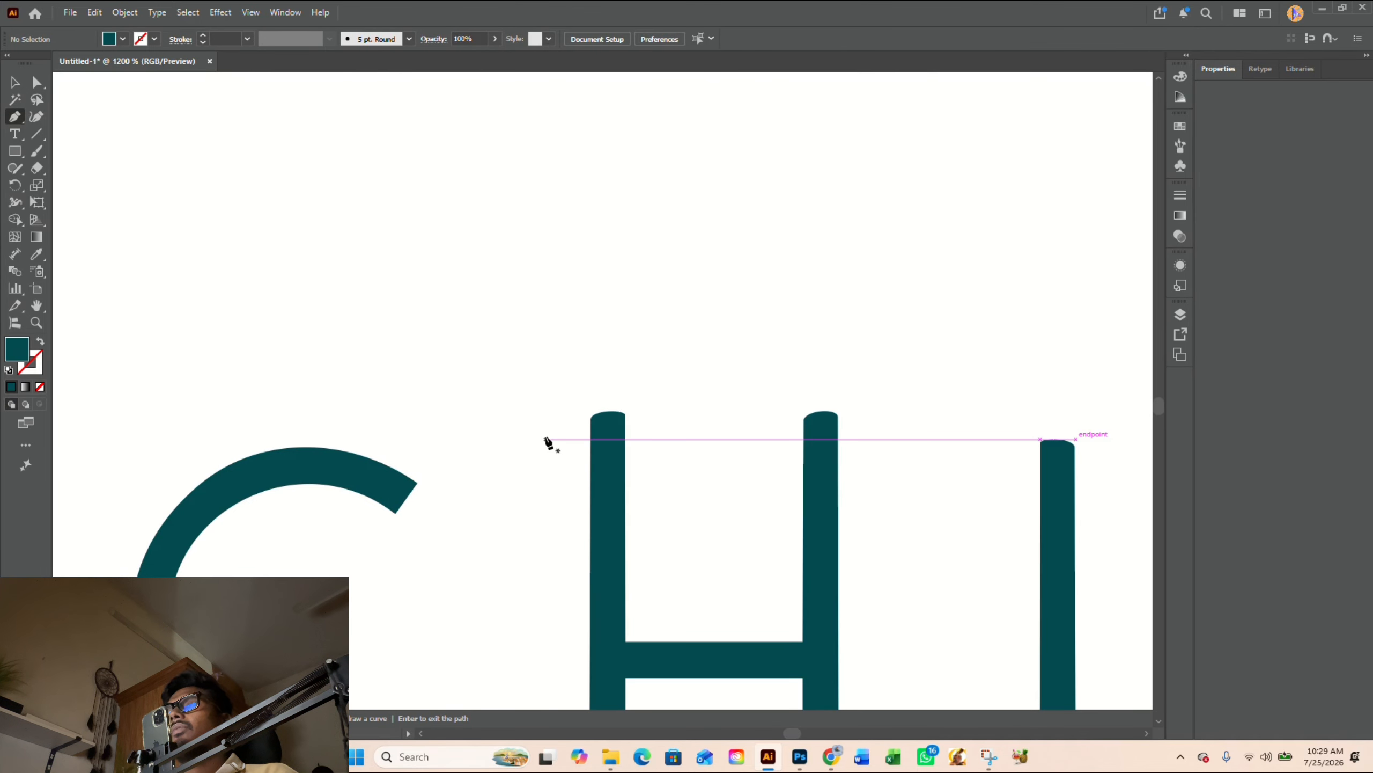
key(v)
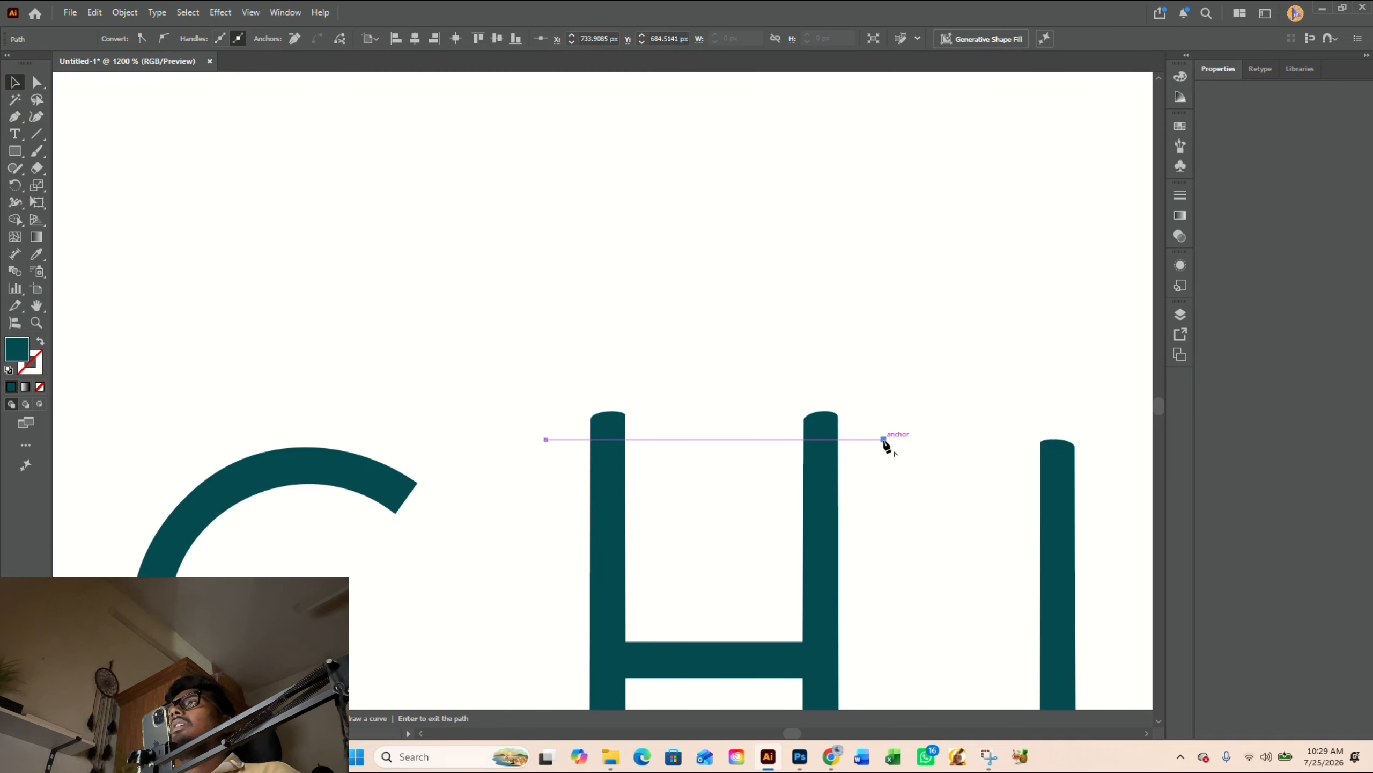
drag(918, 491, 565, 370)
key(shift+m)
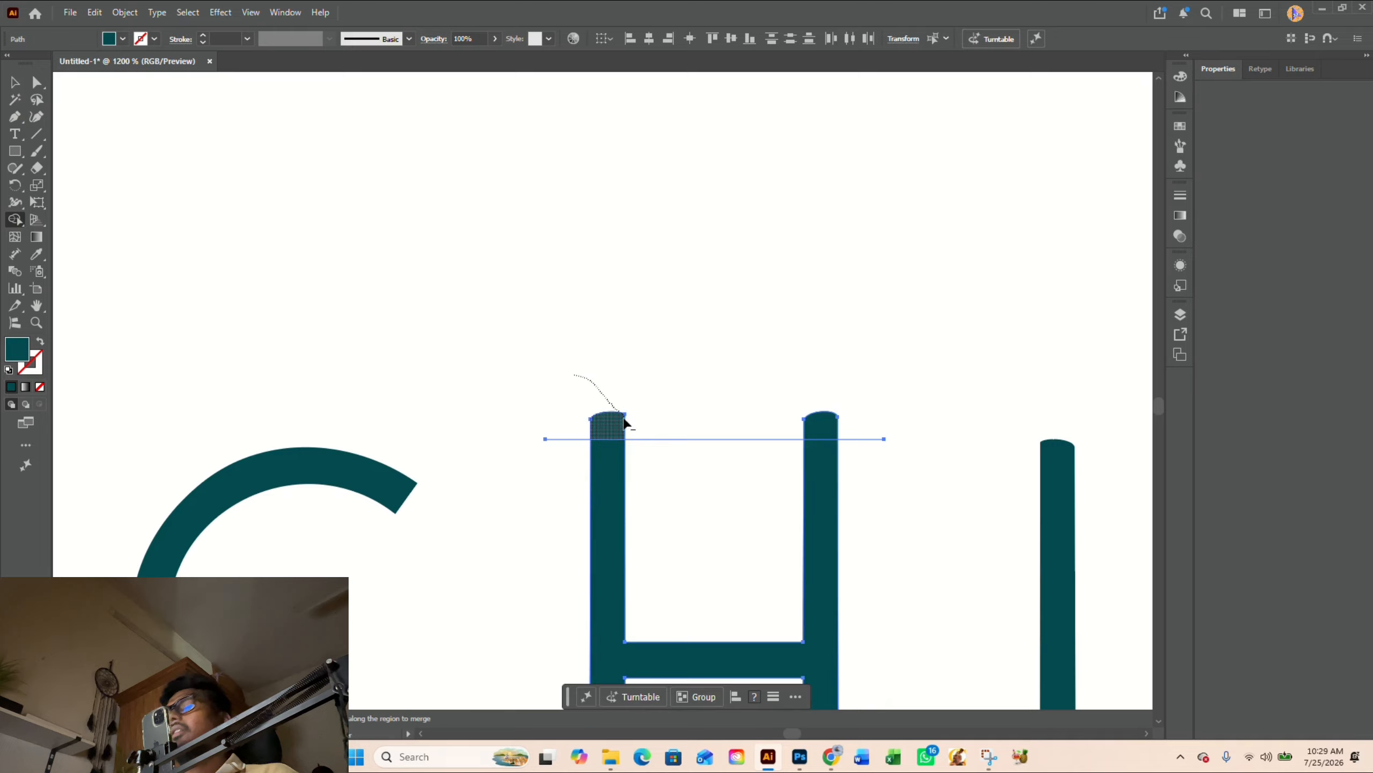
drag(815, 423, 812, 420)
key(v)
drag(725, 377, 731, 465)
key(Delete)
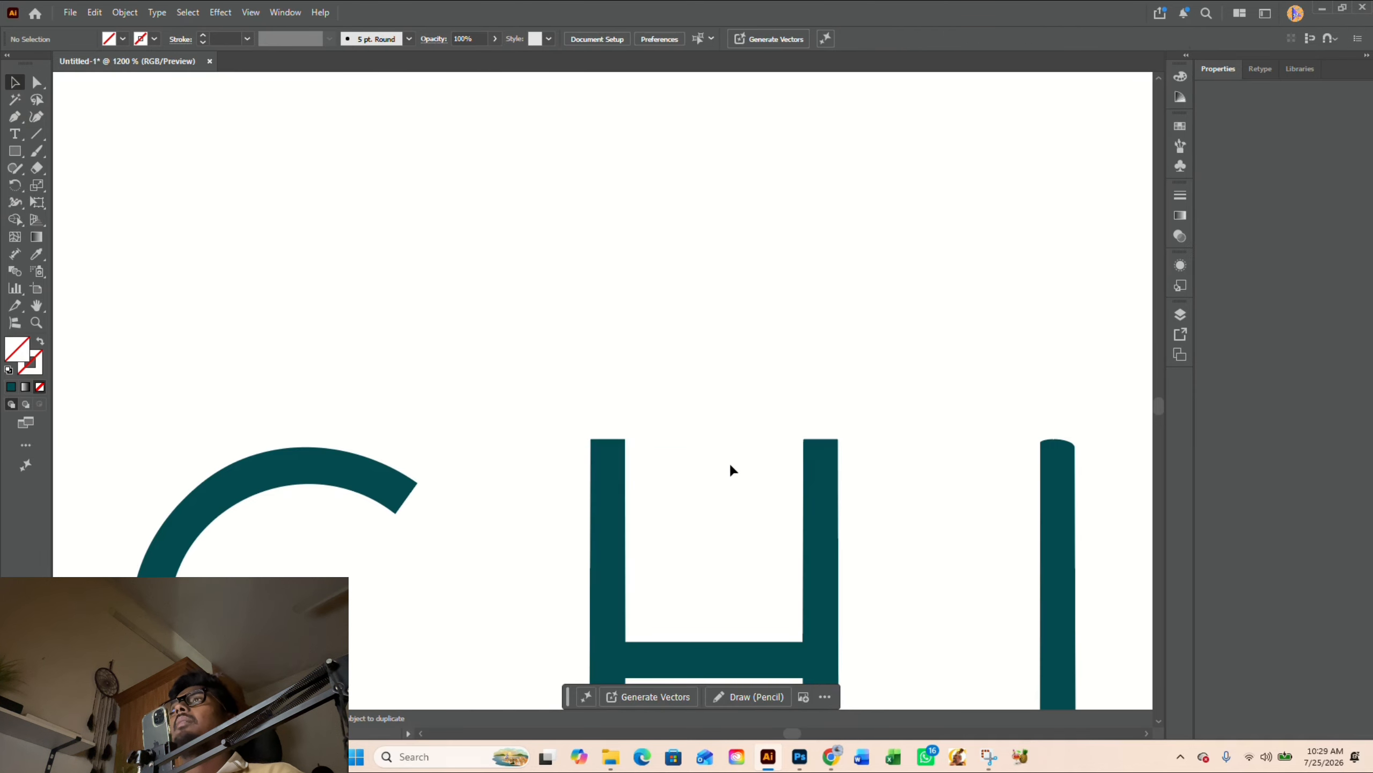
scroll(729, 462, down, 2)
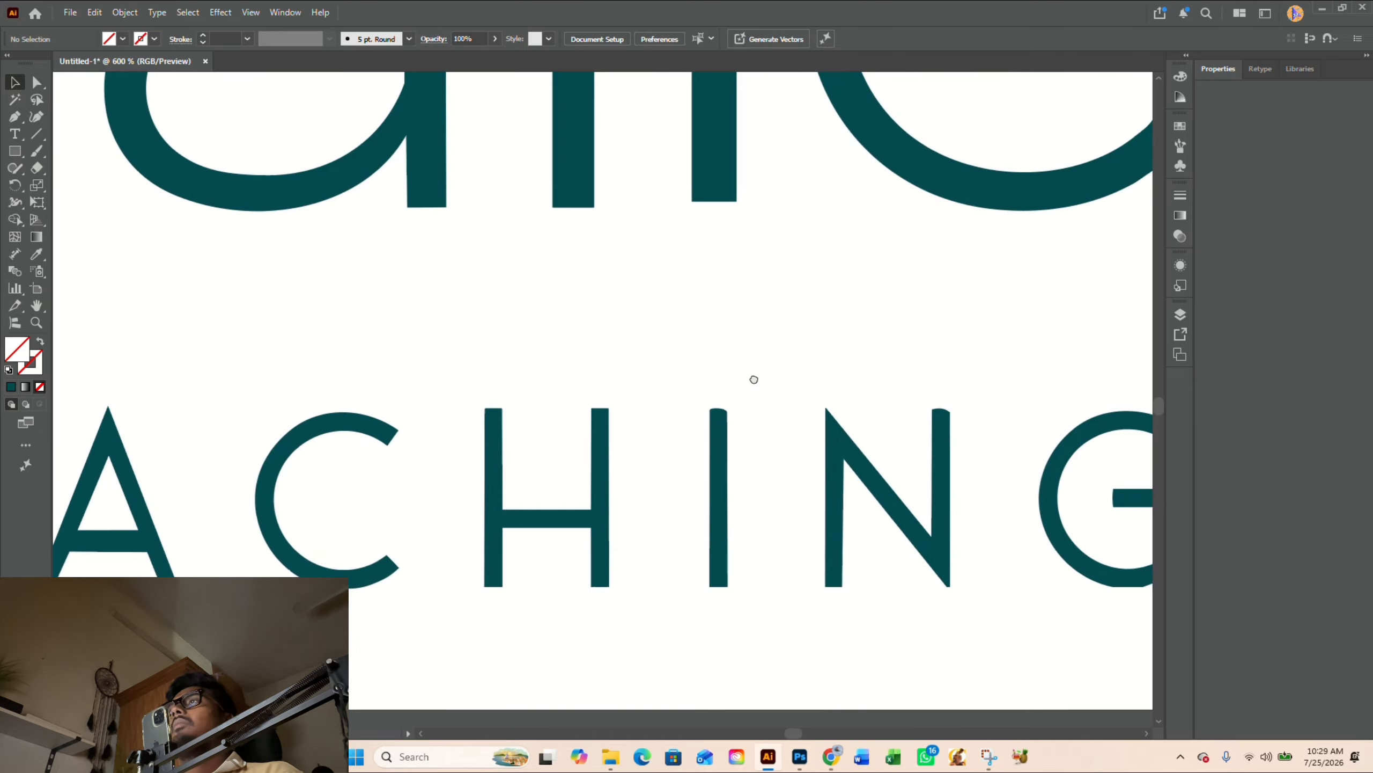
scroll(757, 379, up, 1)
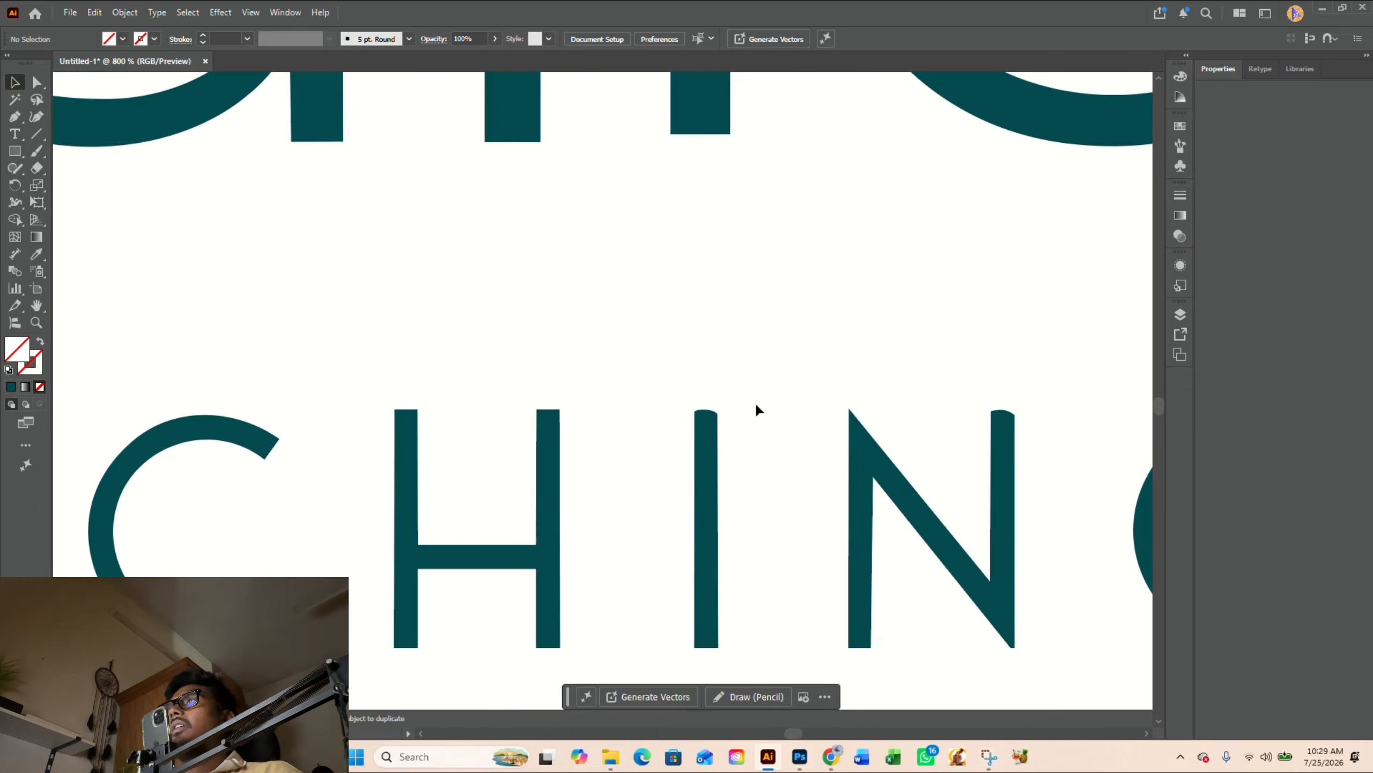
key(p)
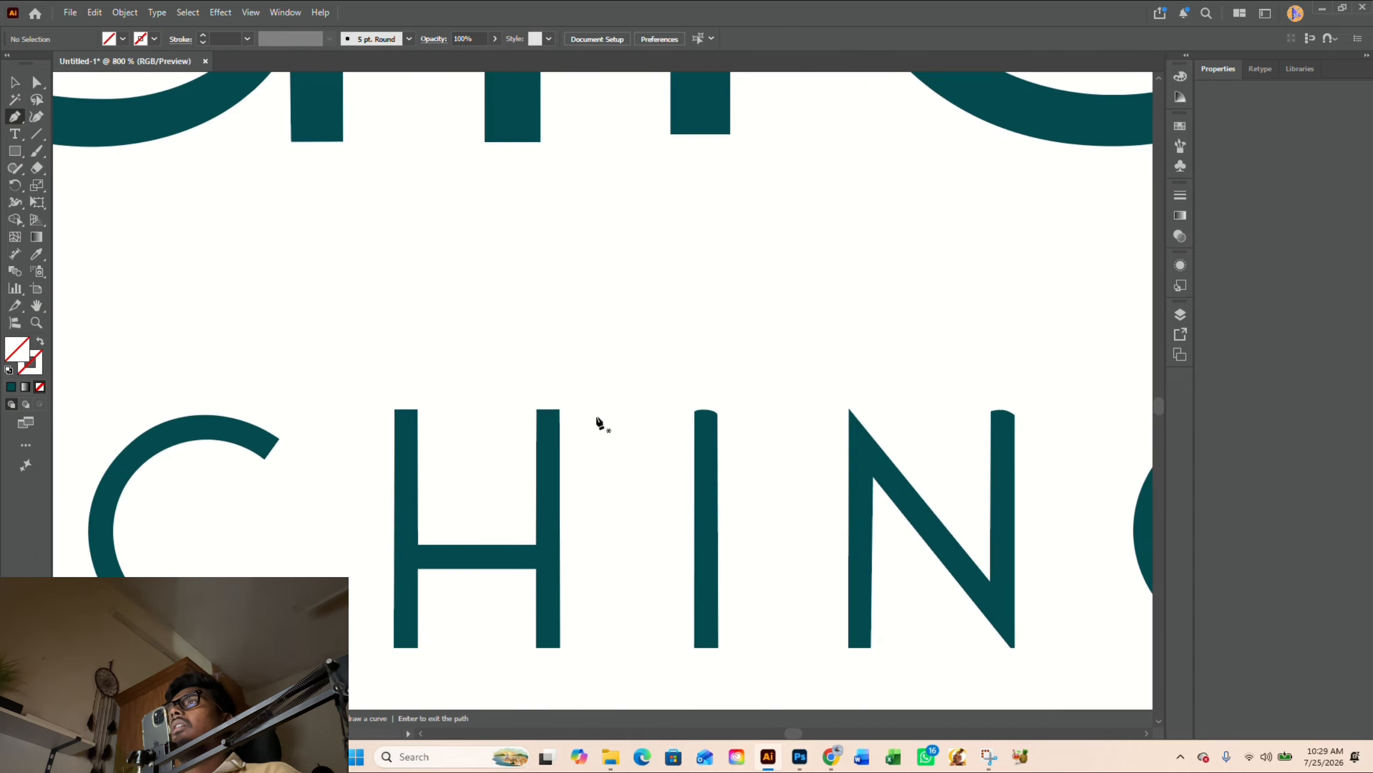
click(520, 409)
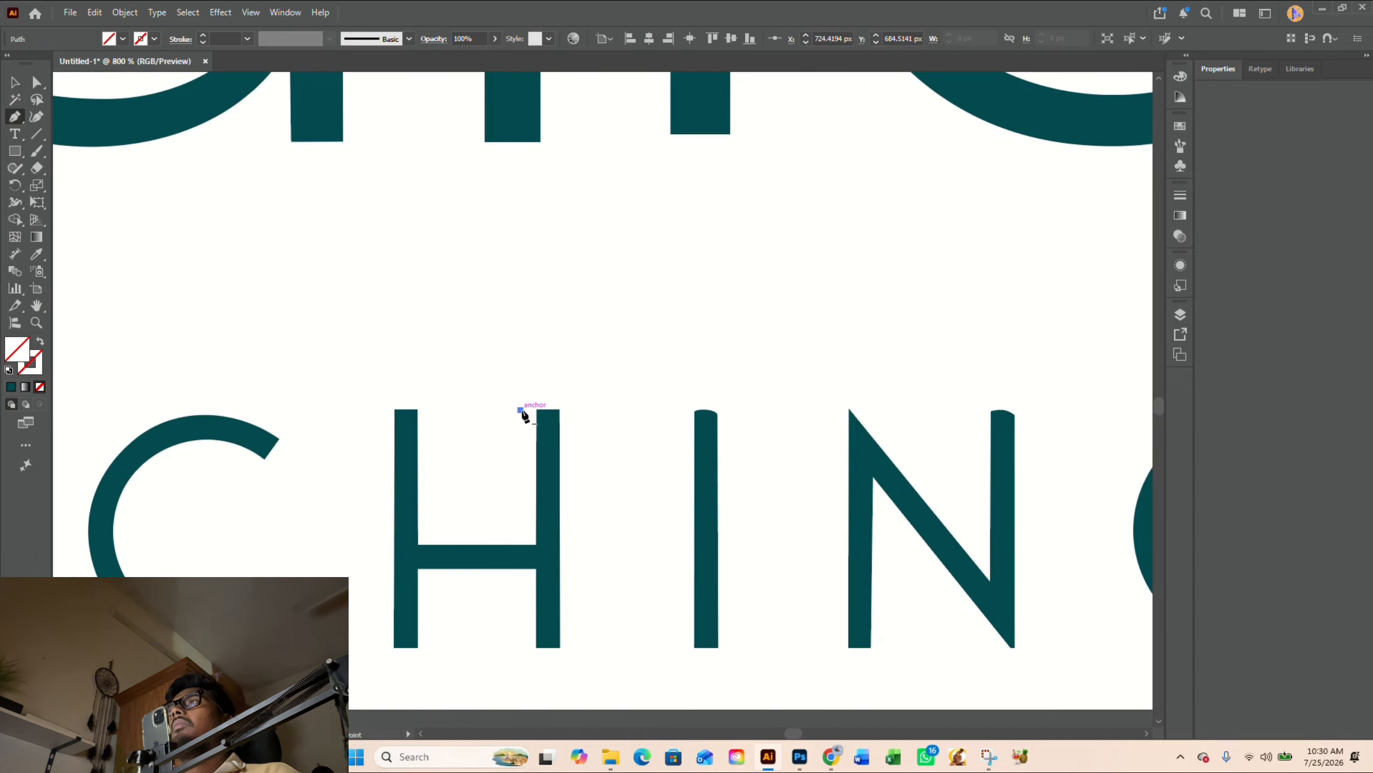
click(697, 411)
click(718, 411)
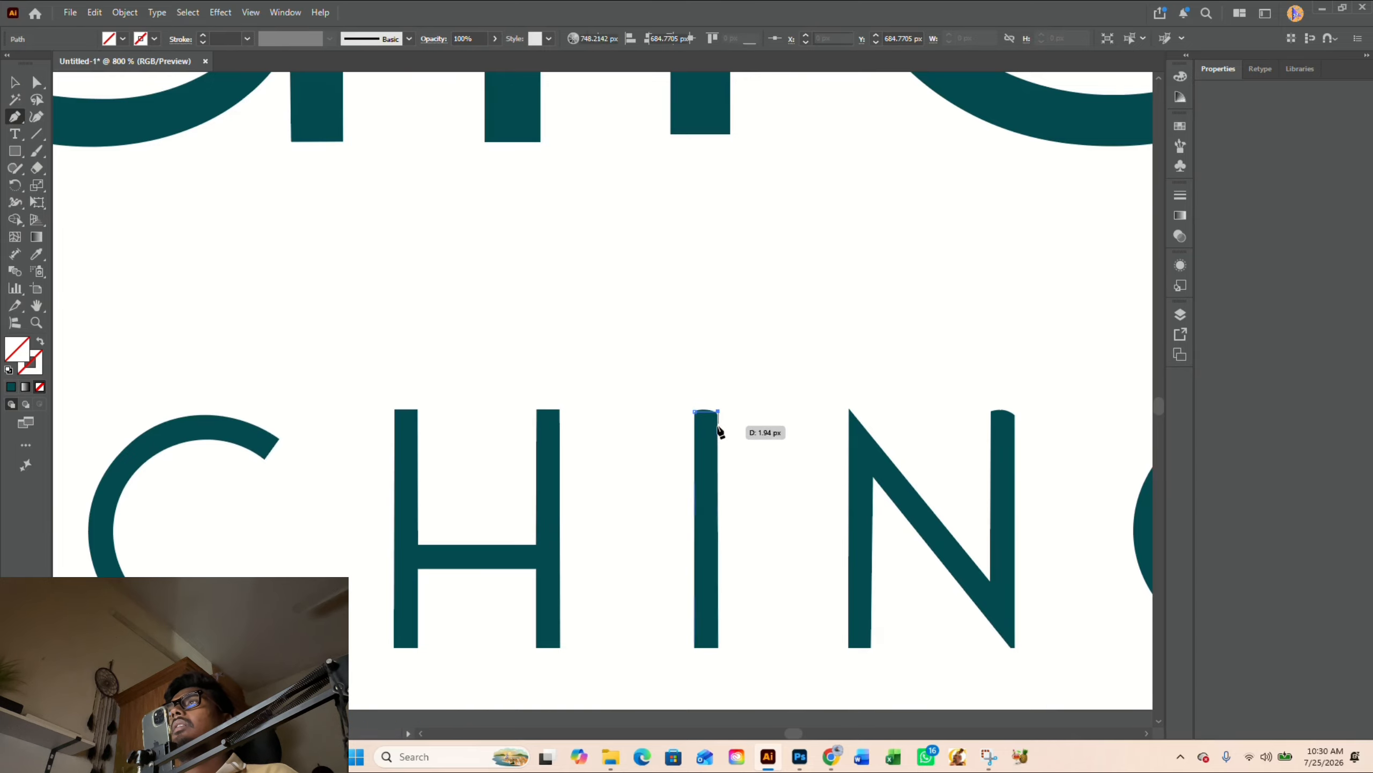
key(Return)
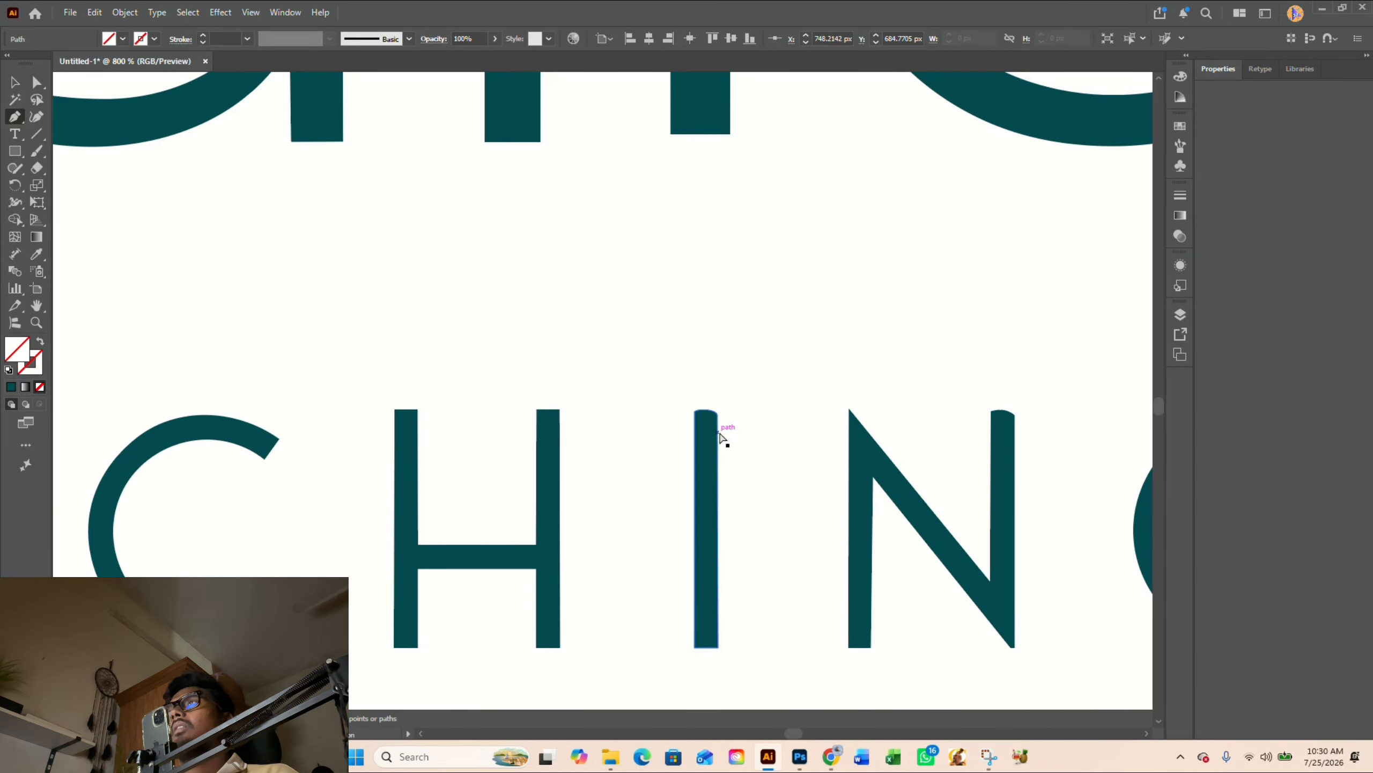
scroll(723, 438, up, 2)
scroll(724, 434, up, 3)
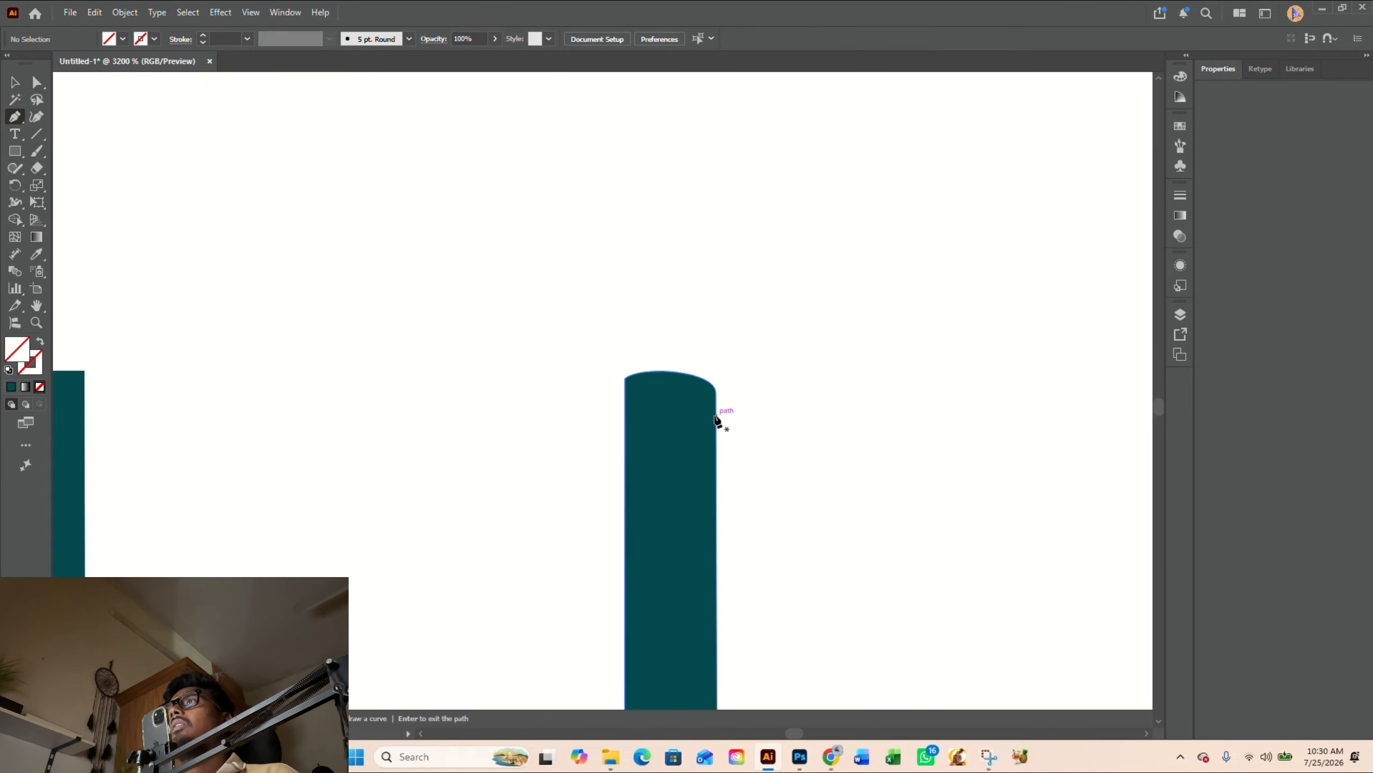
click(626, 378)
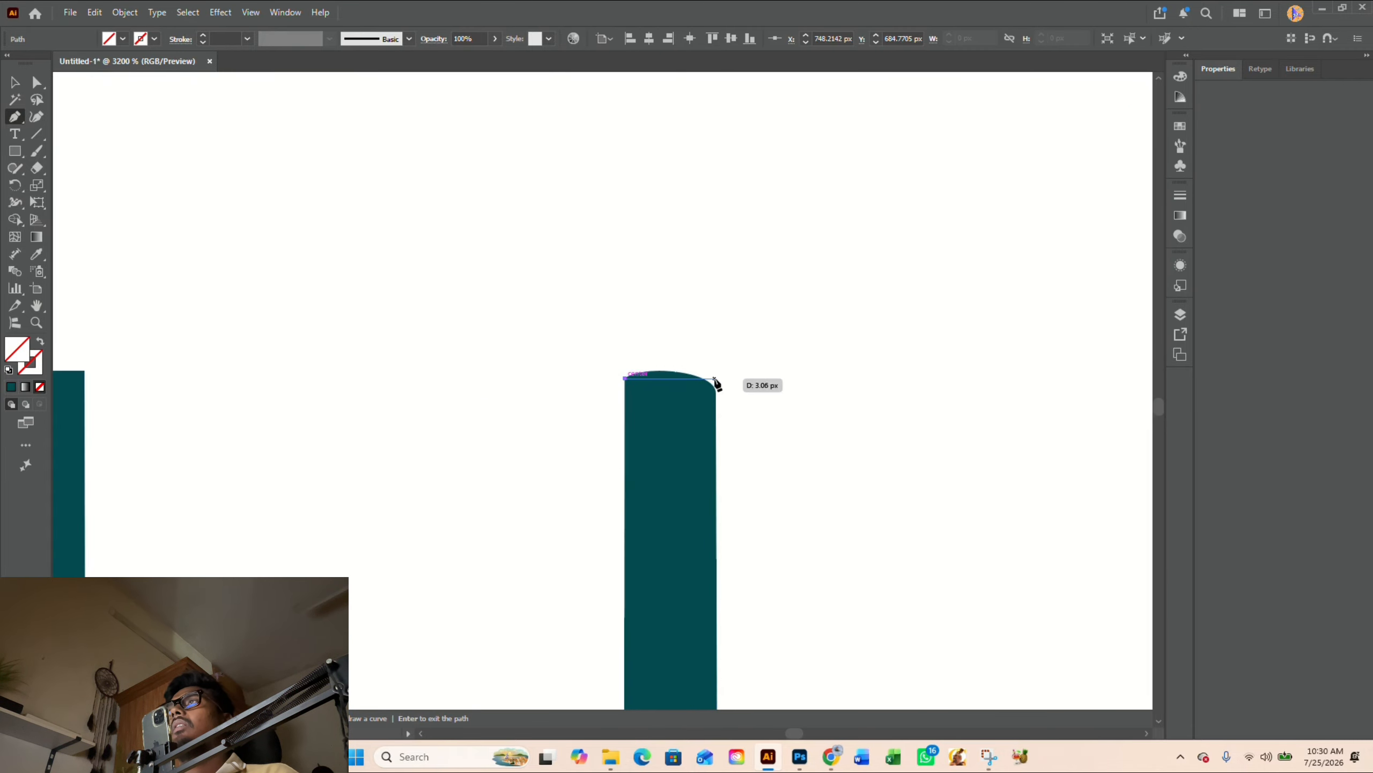
key(Return)
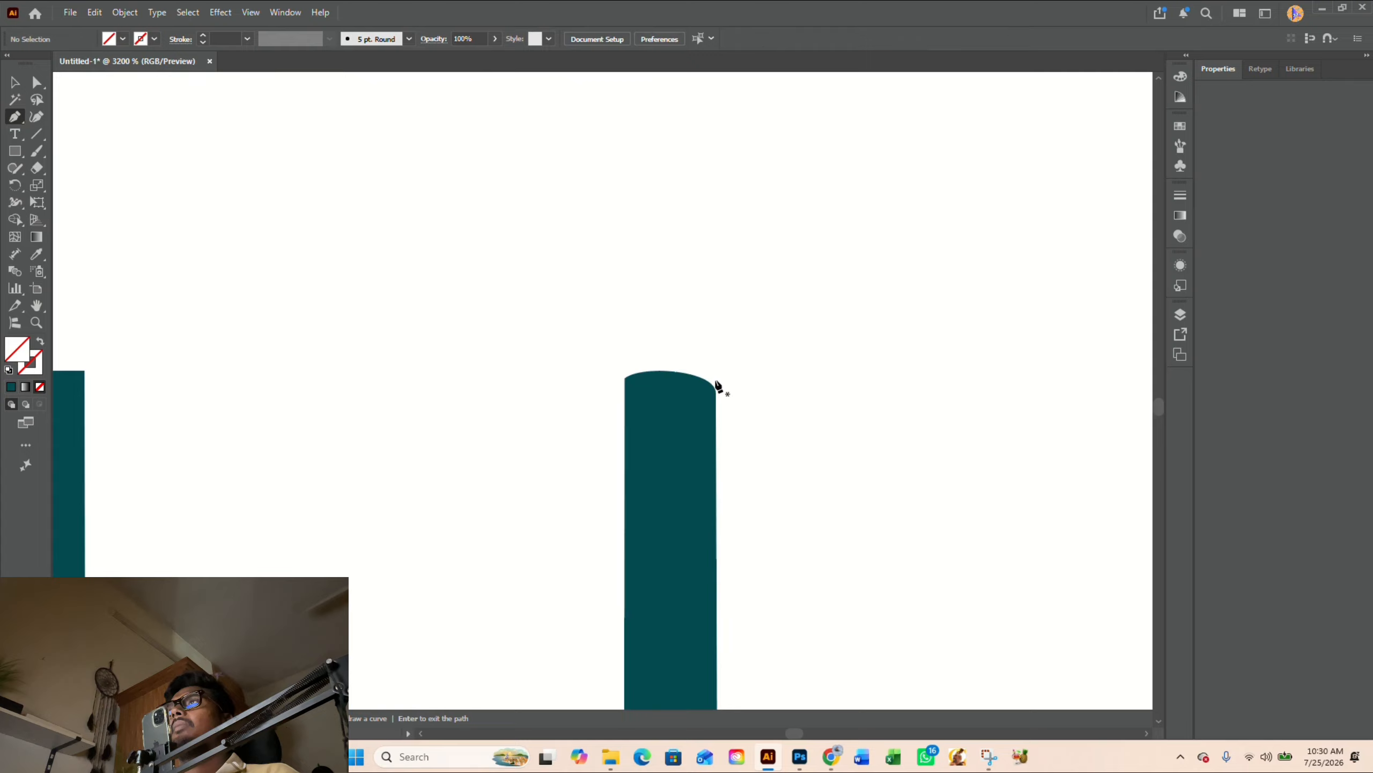
key(v)
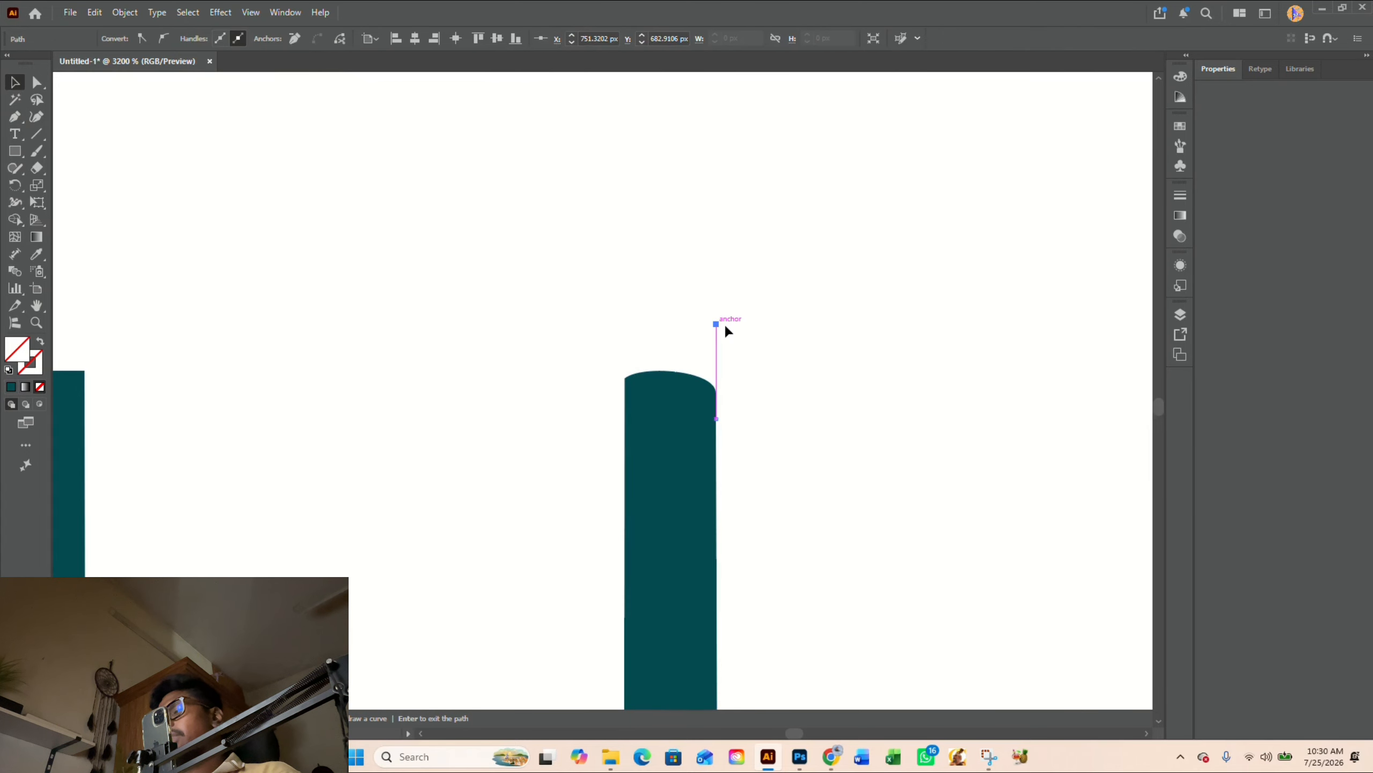
- Draw a horizontal line from the upper-left corner of the I in COACHING and trim off its rounded top with Shape Builder
key(p)
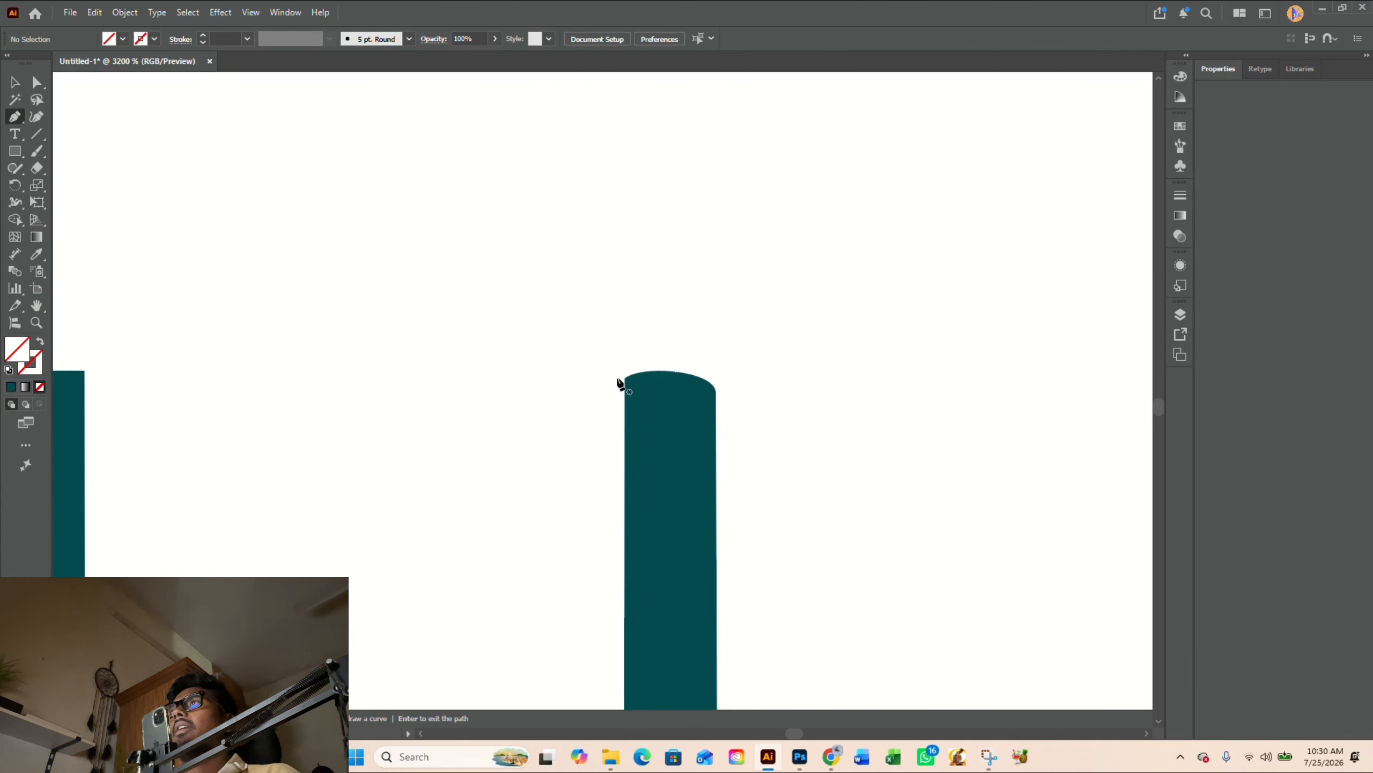
click(625, 378)
click(767, 378)
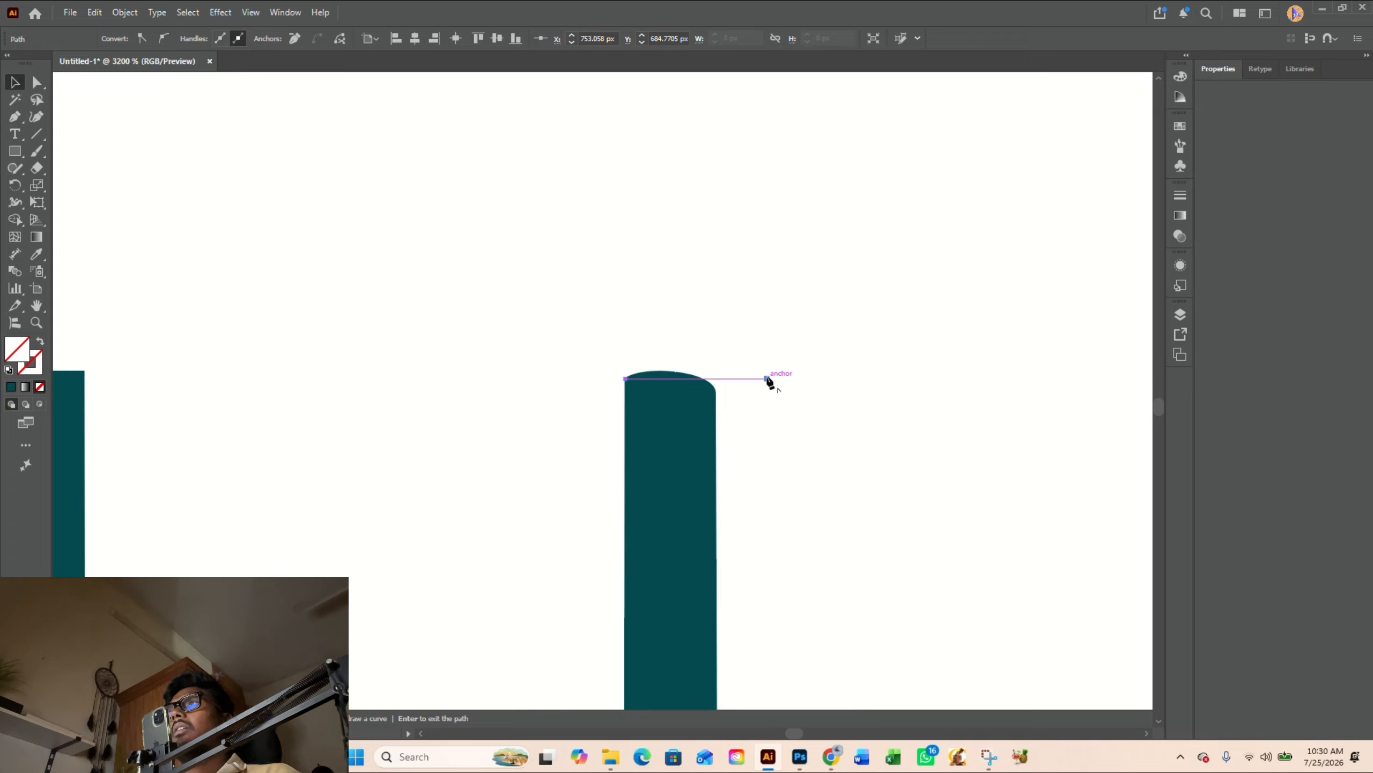
mouse_move(809, 461)
mouse_down()
mouse_move(692, 377)
mouse_move(744, 391)
mouse_move(703, 384)
mouse_move(714, 380)
mouse_up()
key(shift+m)
key(v)
scroll(769, 420, down, 6)
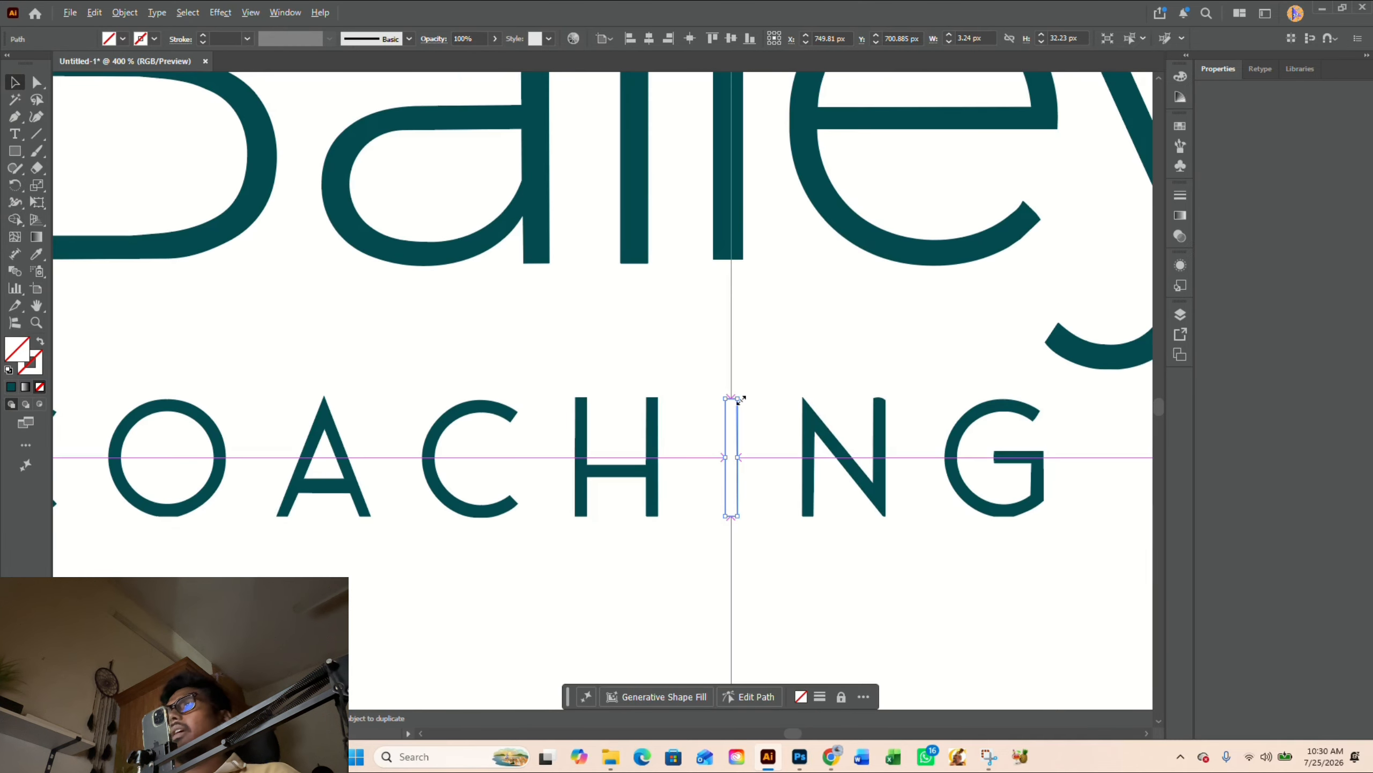
- Fill the trimmed I with the dark teal sampled from the neighbouring H using the Eyedropper
key(i)
click(657, 442)
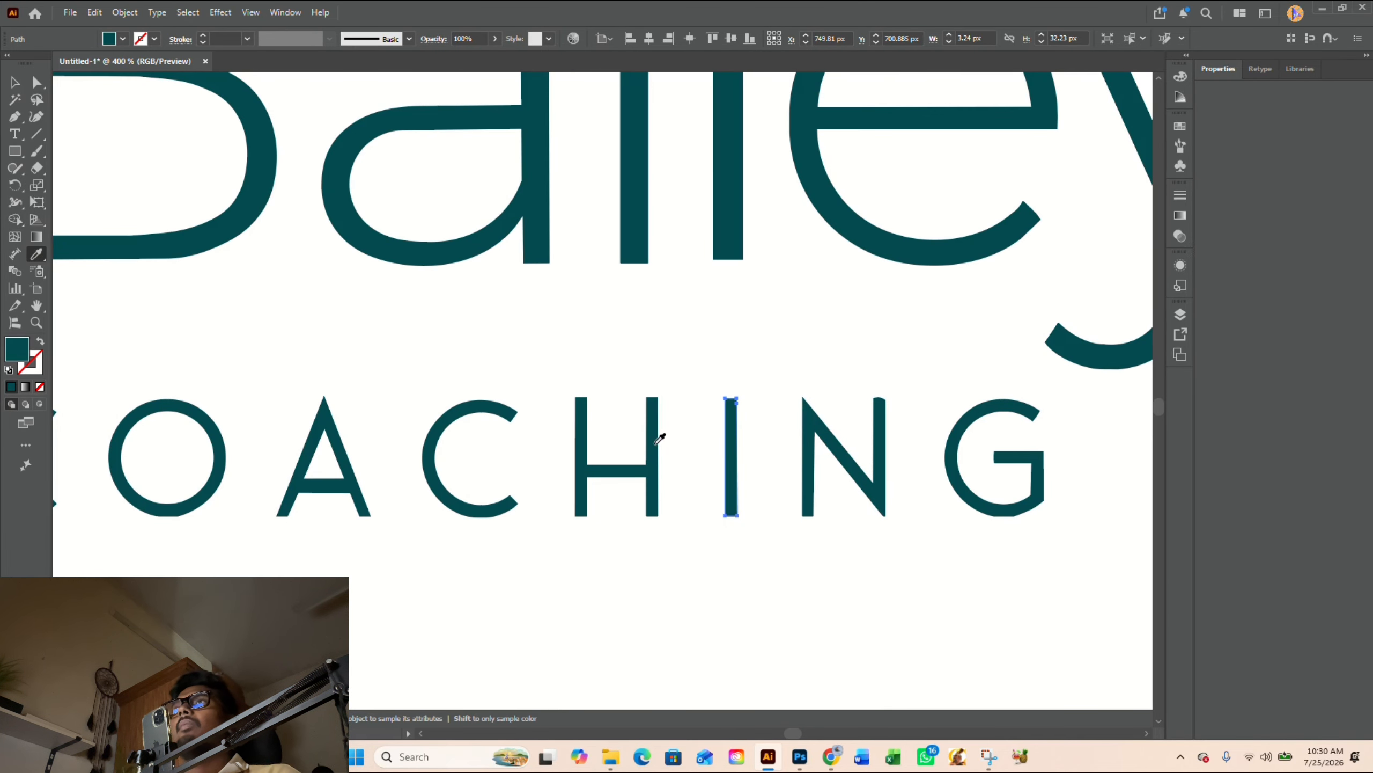
key(v)
click(698, 396)
- Draw a small triangular filler shape with the Pen tool over the rounded upper-right corner of the N in COACHING
scroll(699, 394, down, 2)
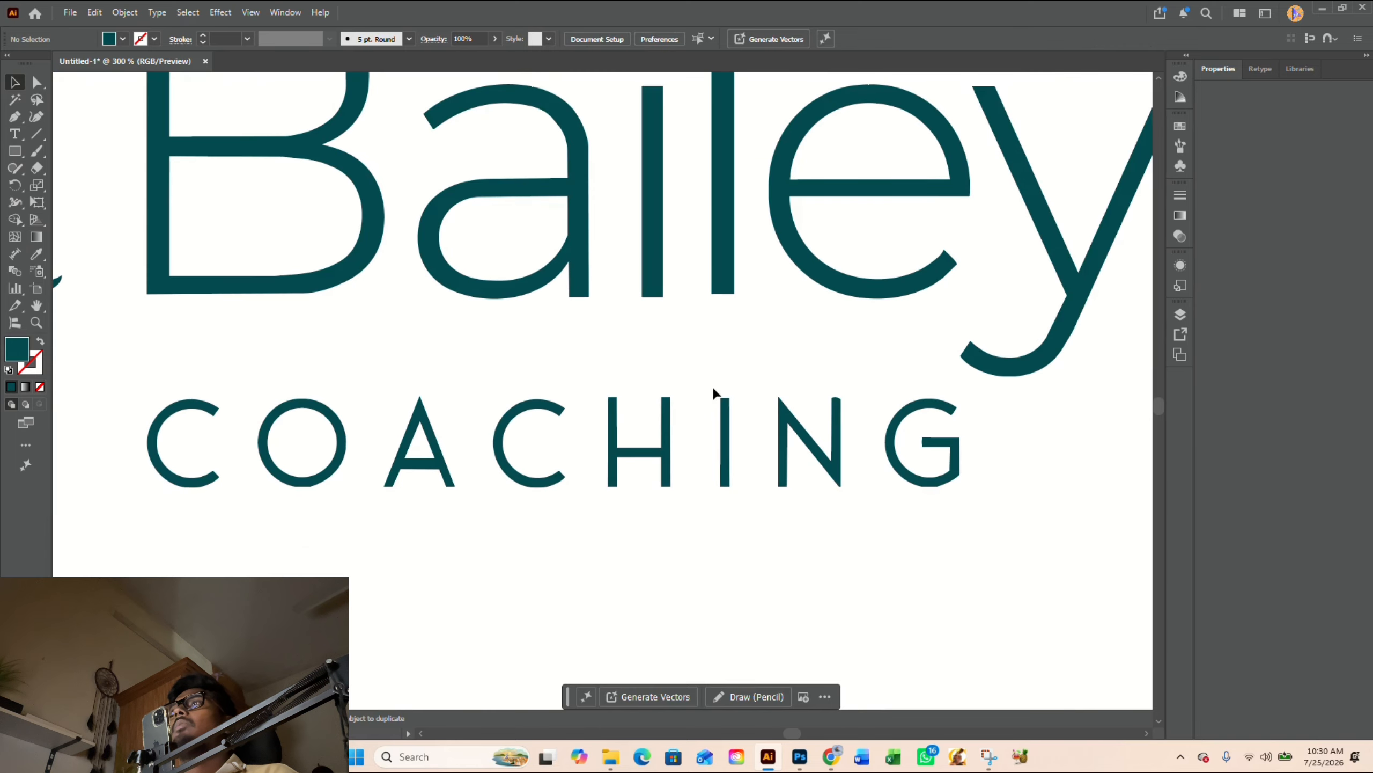
scroll(748, 390, up, 5)
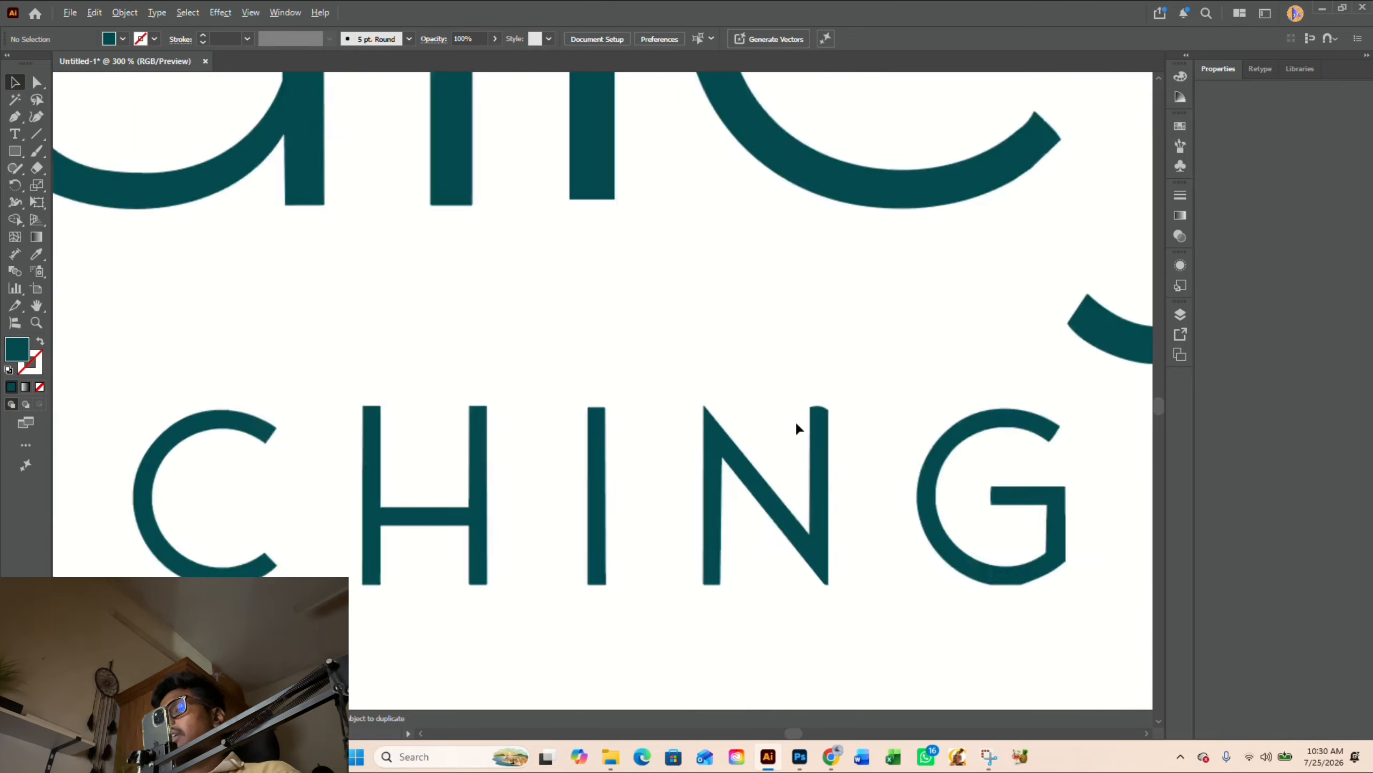
key(p)
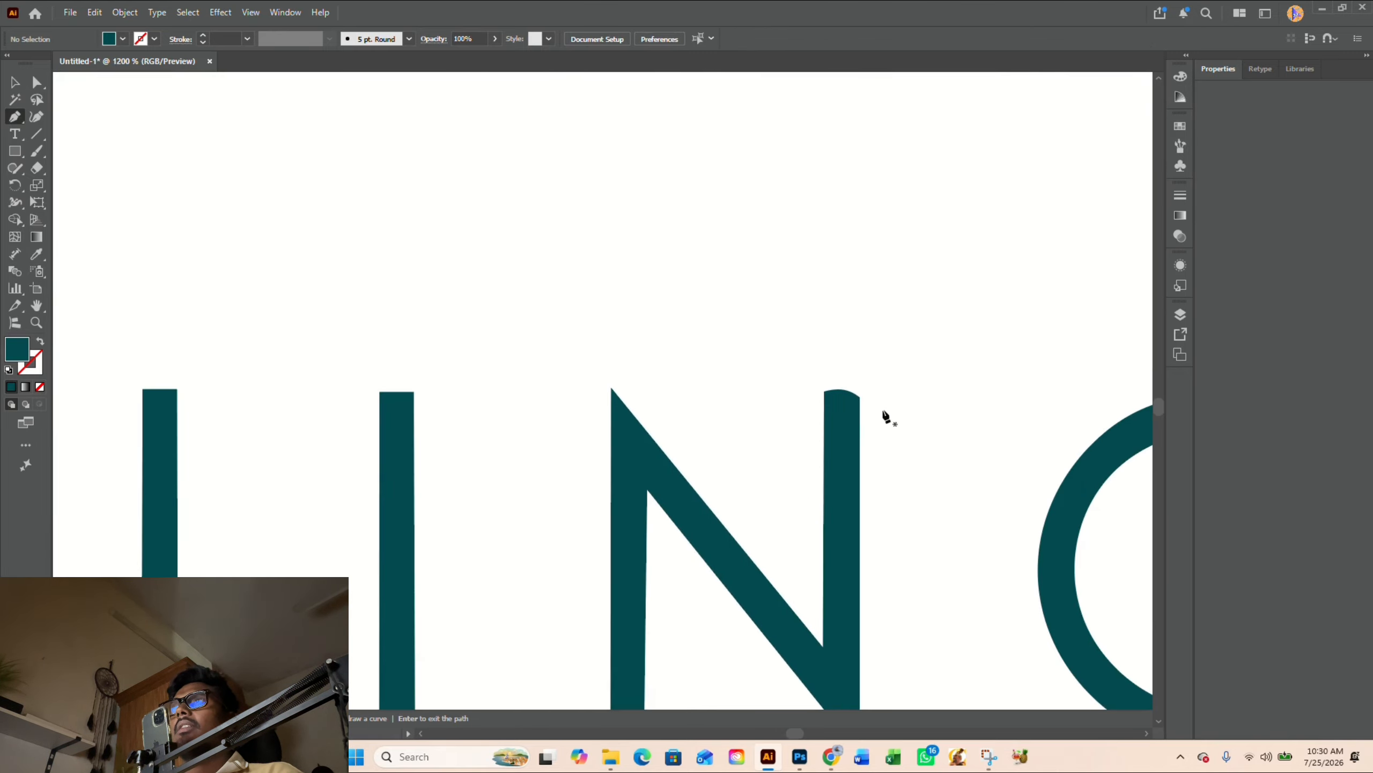
click(823, 391)
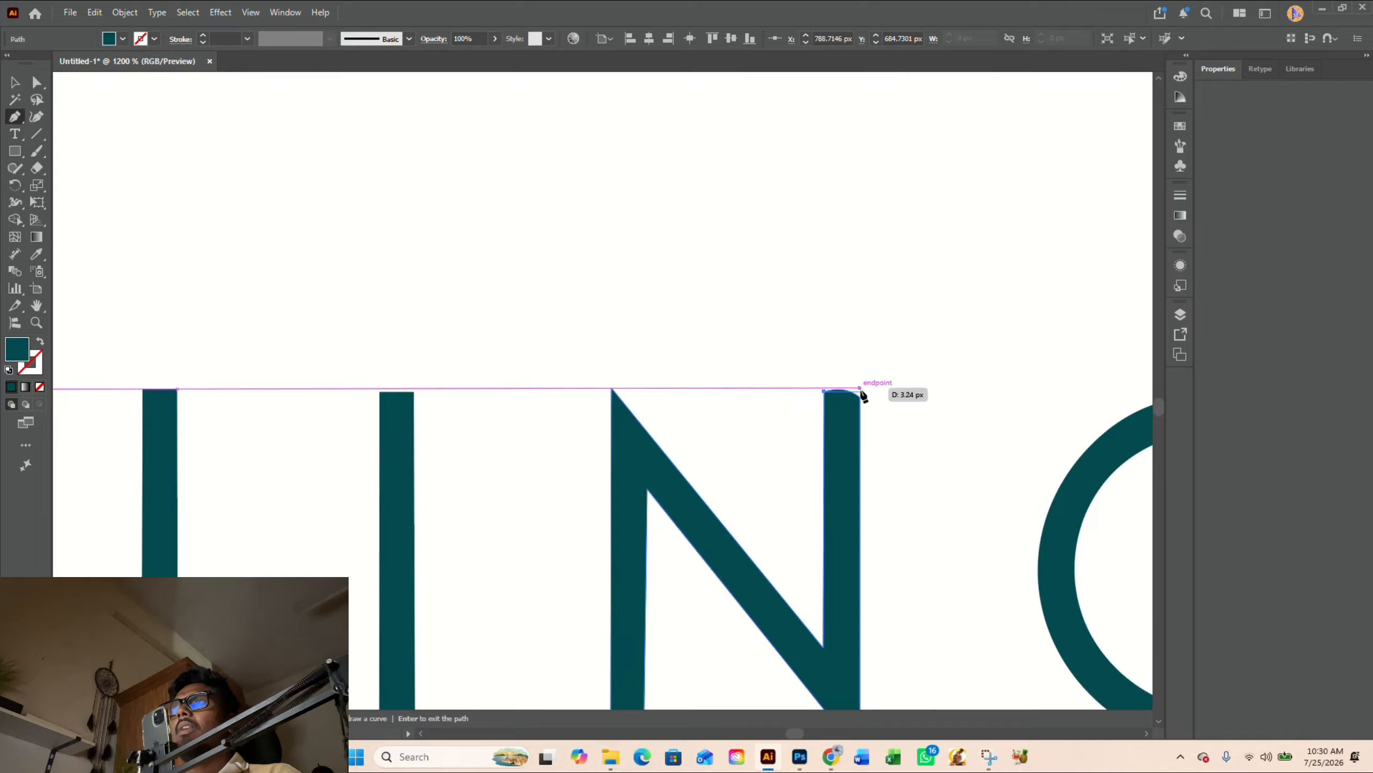
click(860, 391)
click(860, 413)
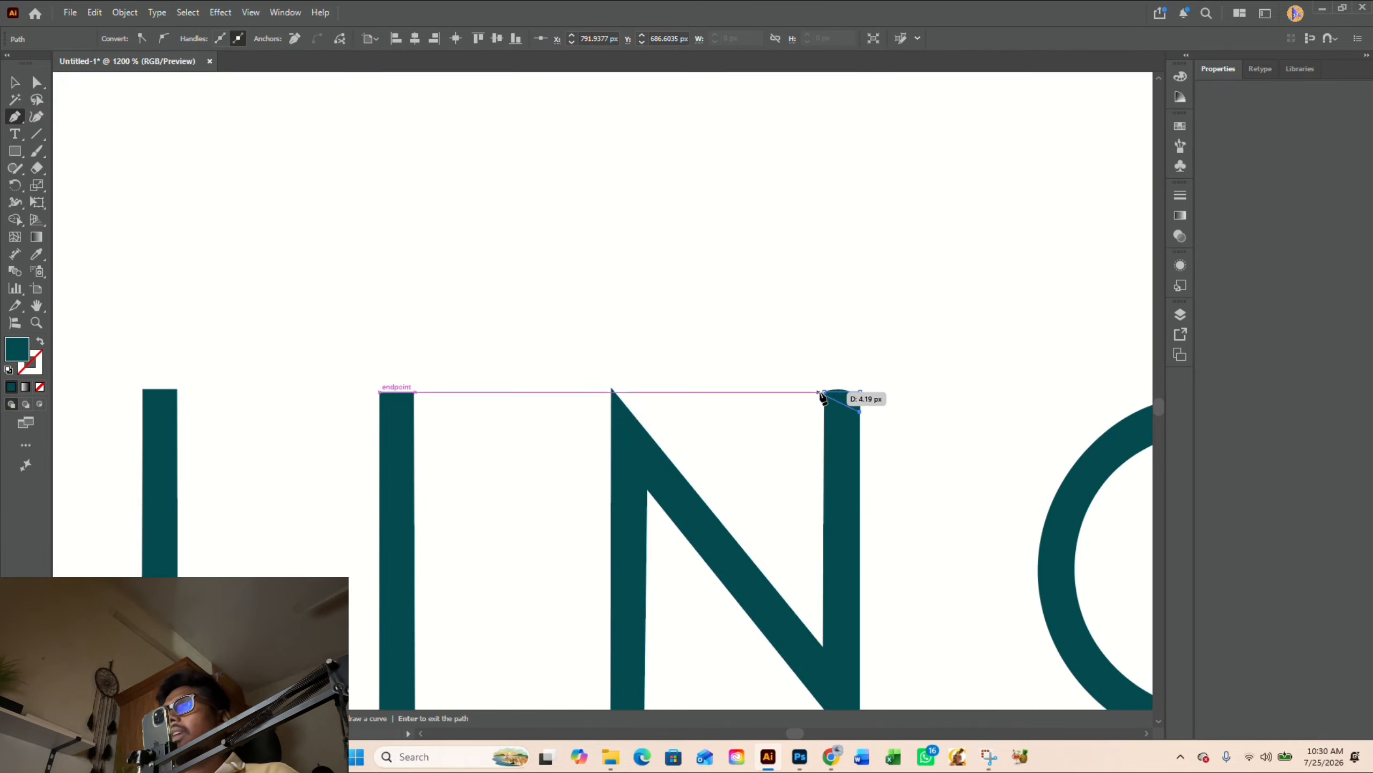
- Merge the filler shape into the N with Shape Builder to square off the top of its right stem
key(v)
drag(803, 362, 865, 453)
scroll(854, 386, up, 4)
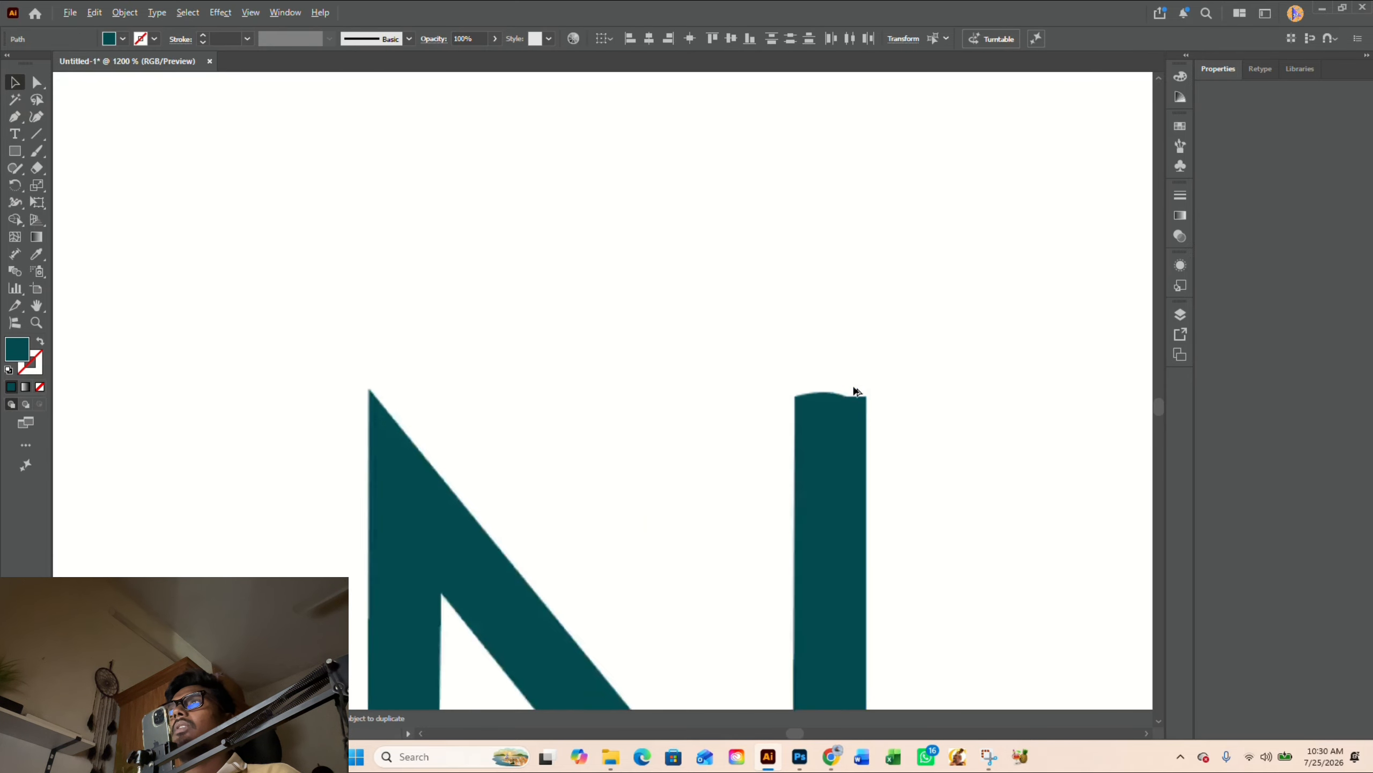
key(shift+m)
drag(825, 379, 796, 402)
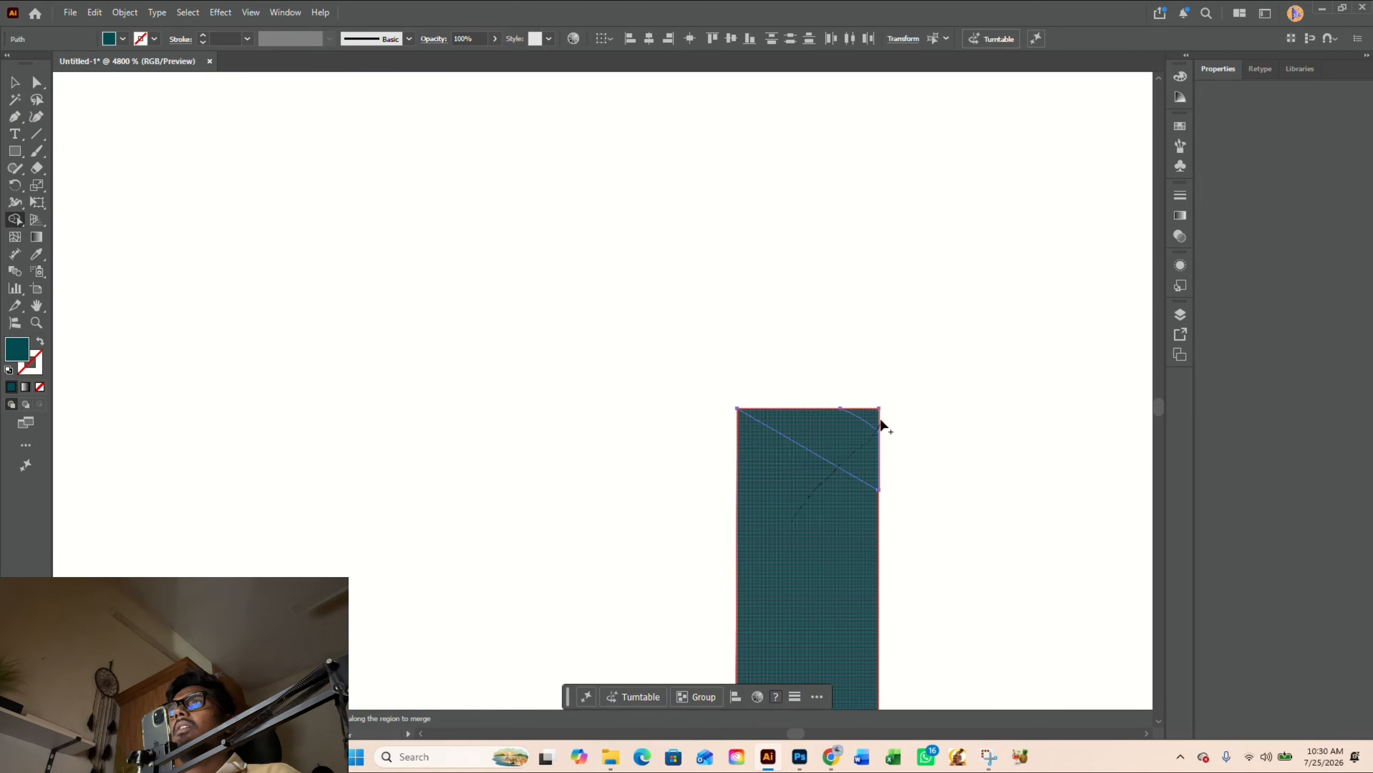
scroll(730, 386, down, 6)
scroll(729, 384, down, 1)
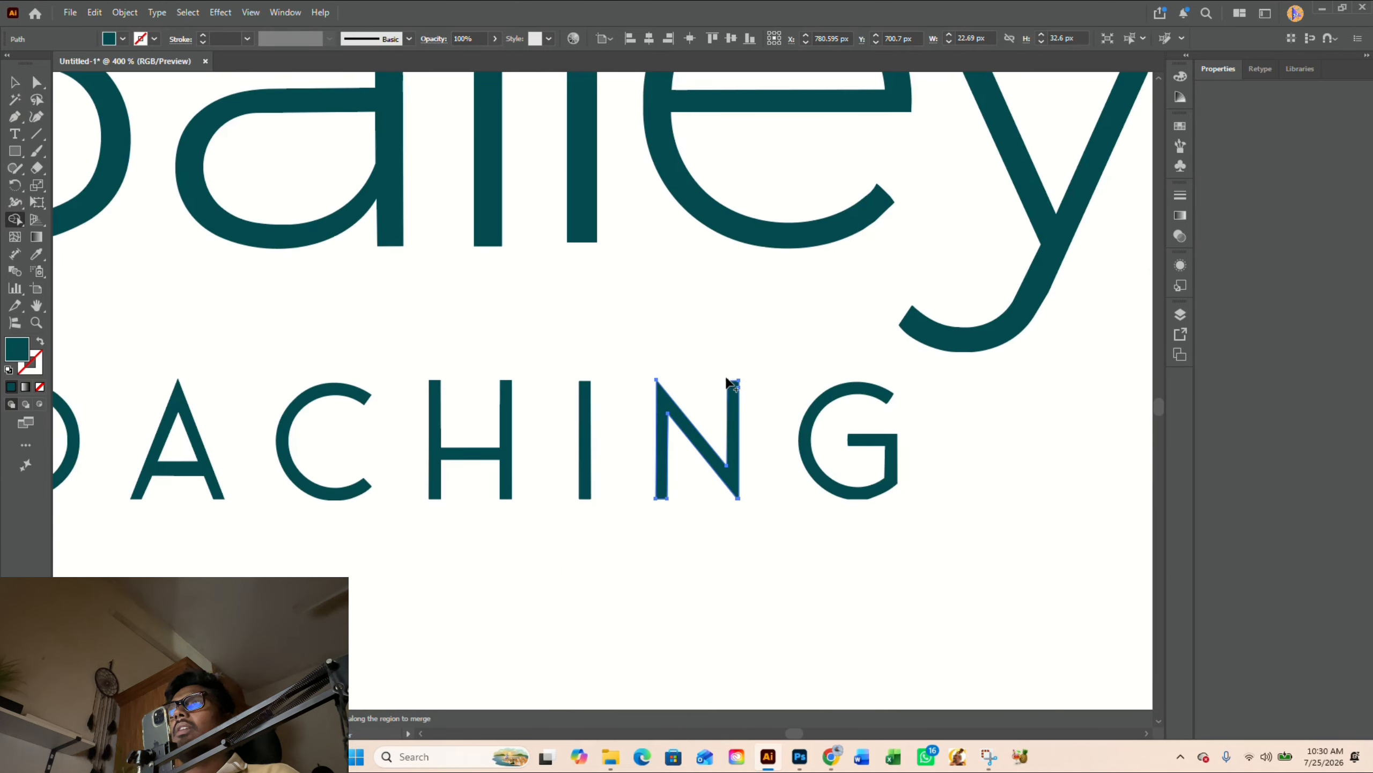
- Round the two bottom corner points of the G in COACHING to a radius of about 15.89 px to smooth its lower curve
key(a)
click(865, 448)
scroll(865, 448, up, 4)
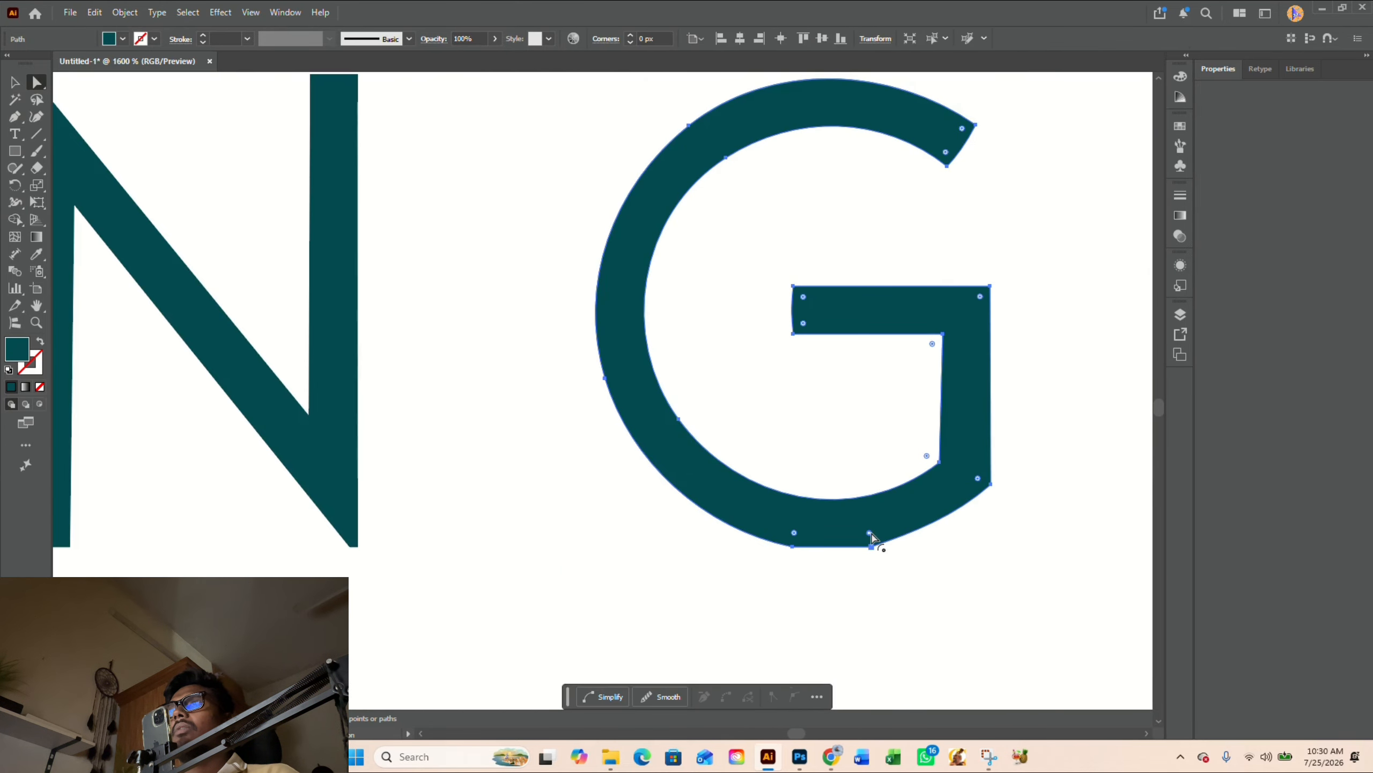
drag(871, 534, 813, 383)
click(843, 379)
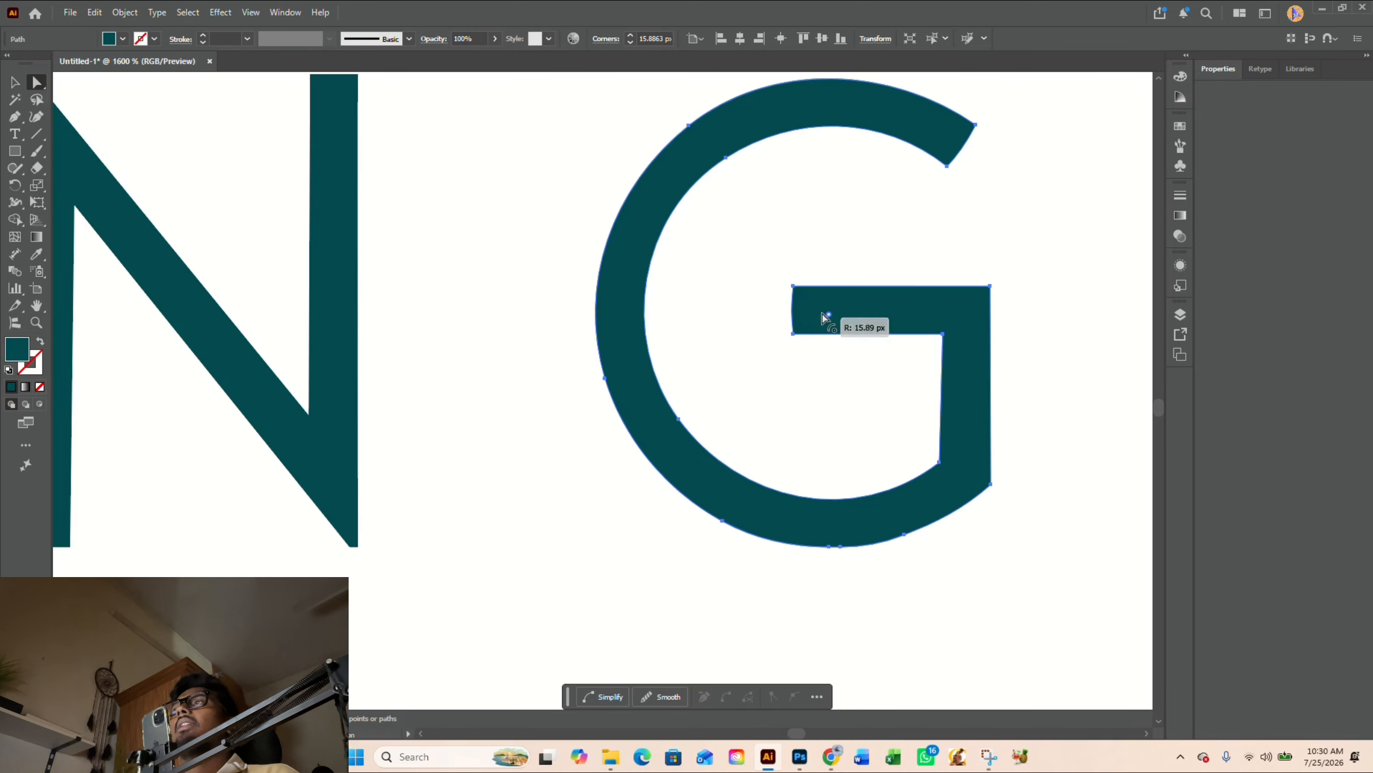
scroll(1016, 481, down, 4)
key(ctrl+0)
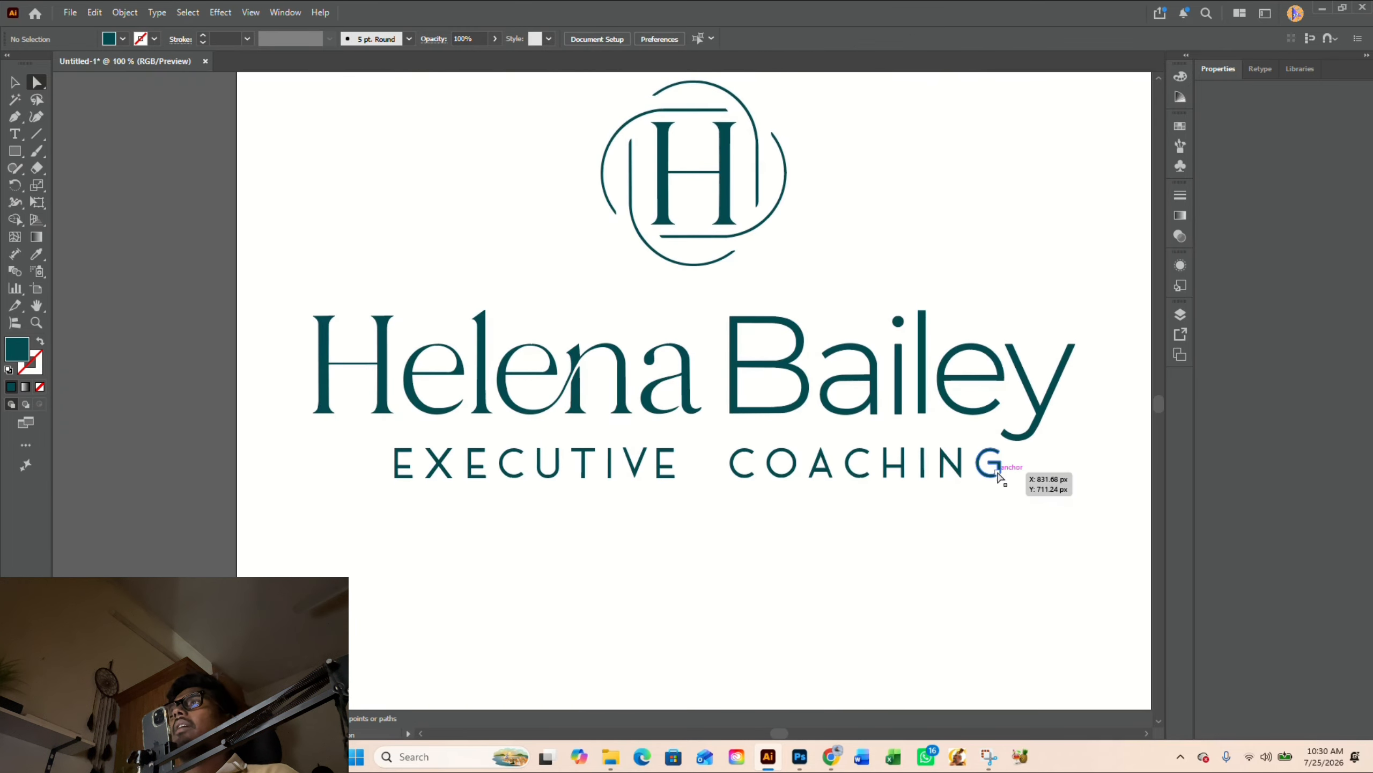